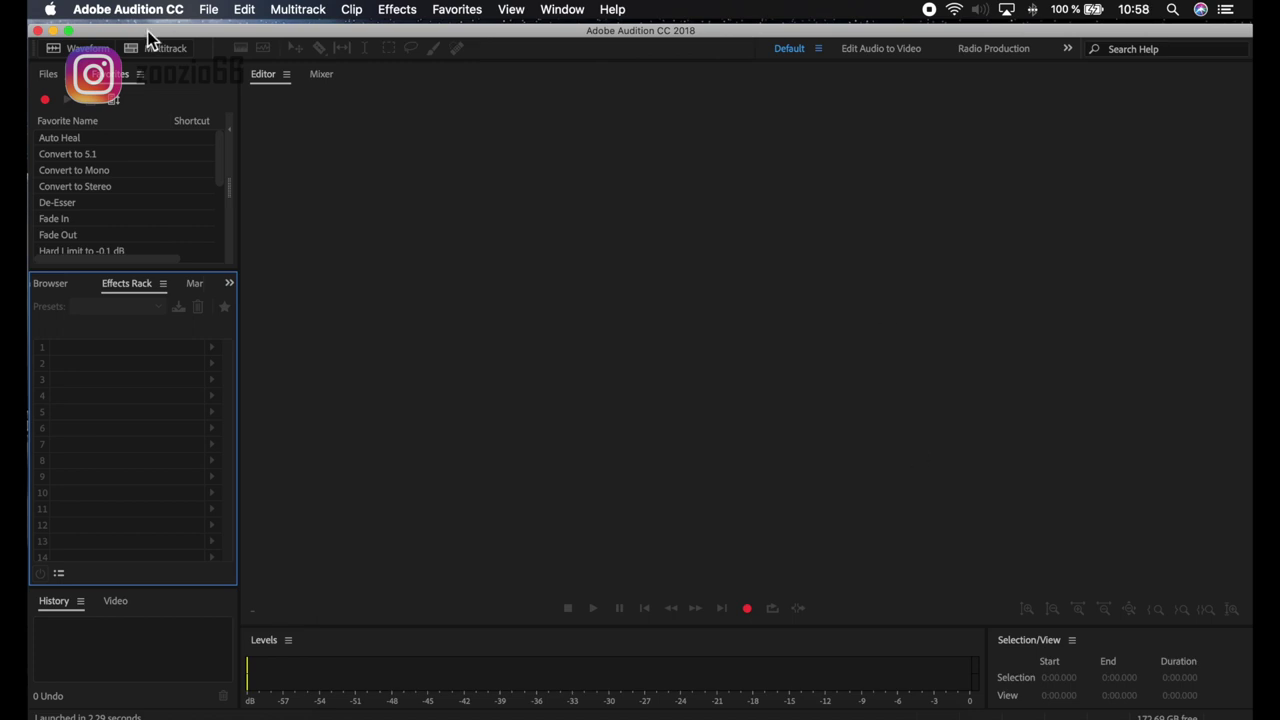
Start a new multitrack session and name it "TUTORIAL DE ADOBE AUDITION PARA GRABAR UN PODCAST"
click(250, 38)
click(207, 10)
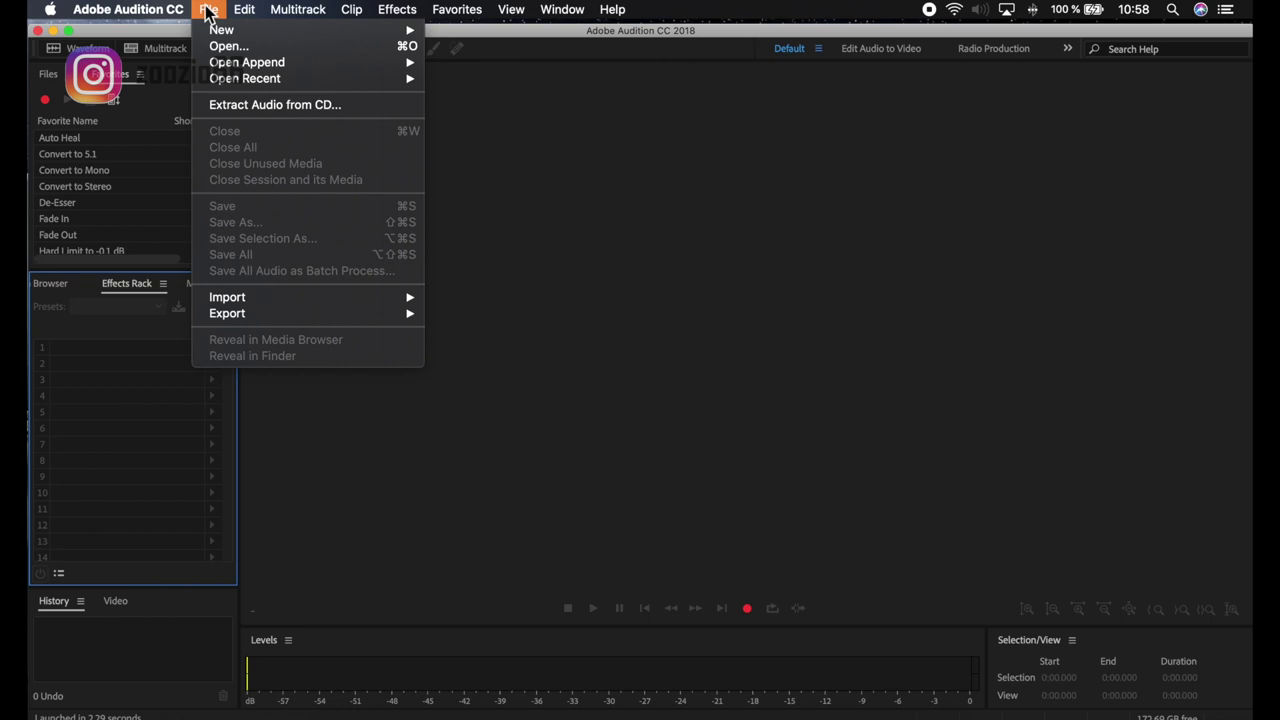
mouse_move(228, 31)
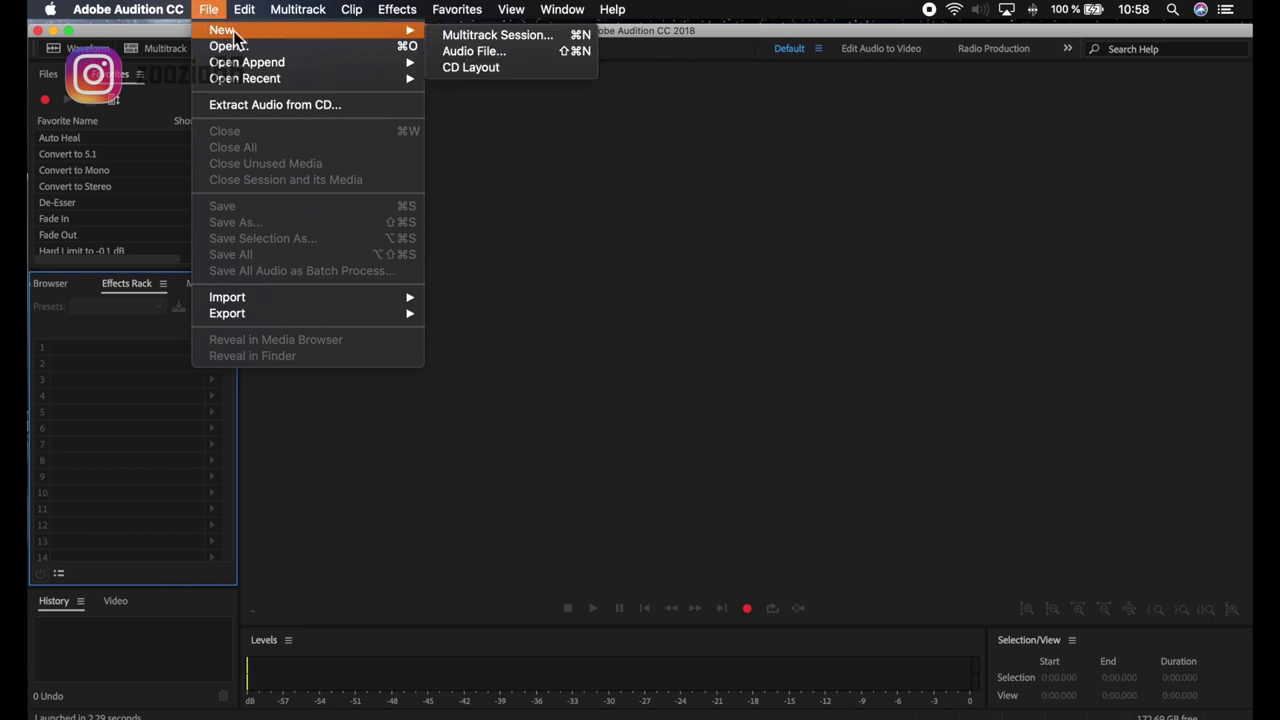
click(499, 38)
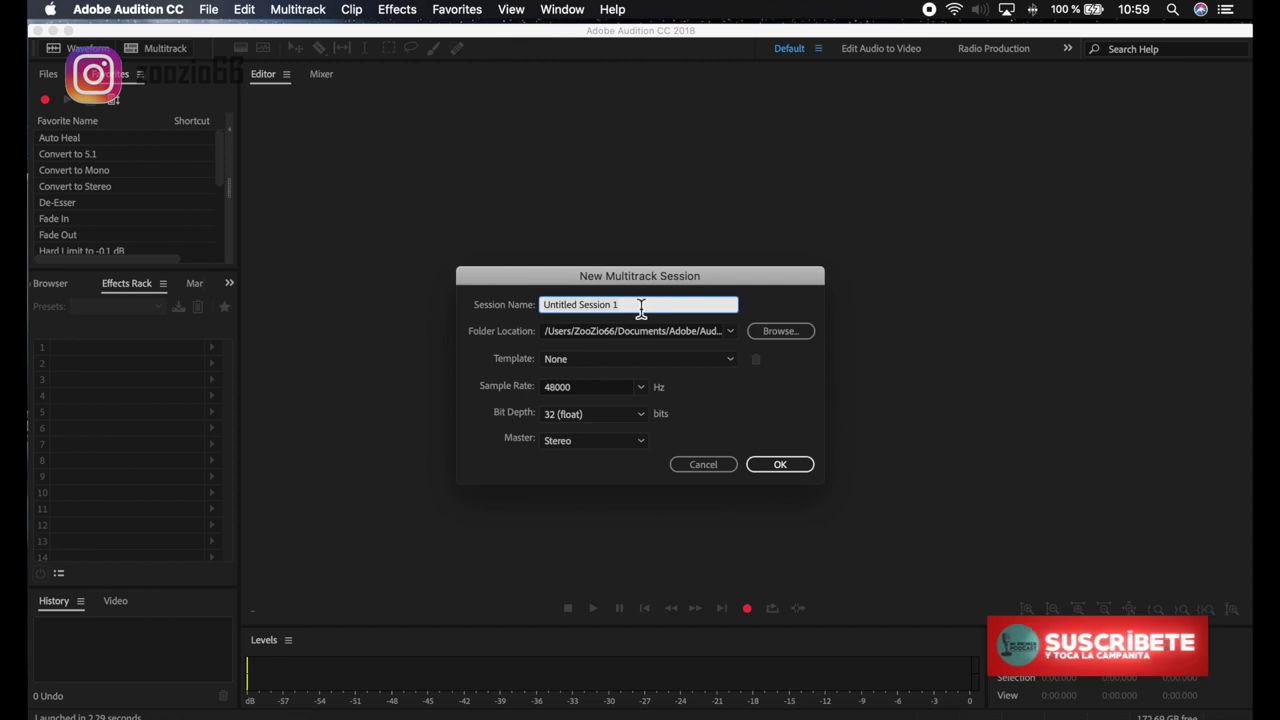
click(486, 304)
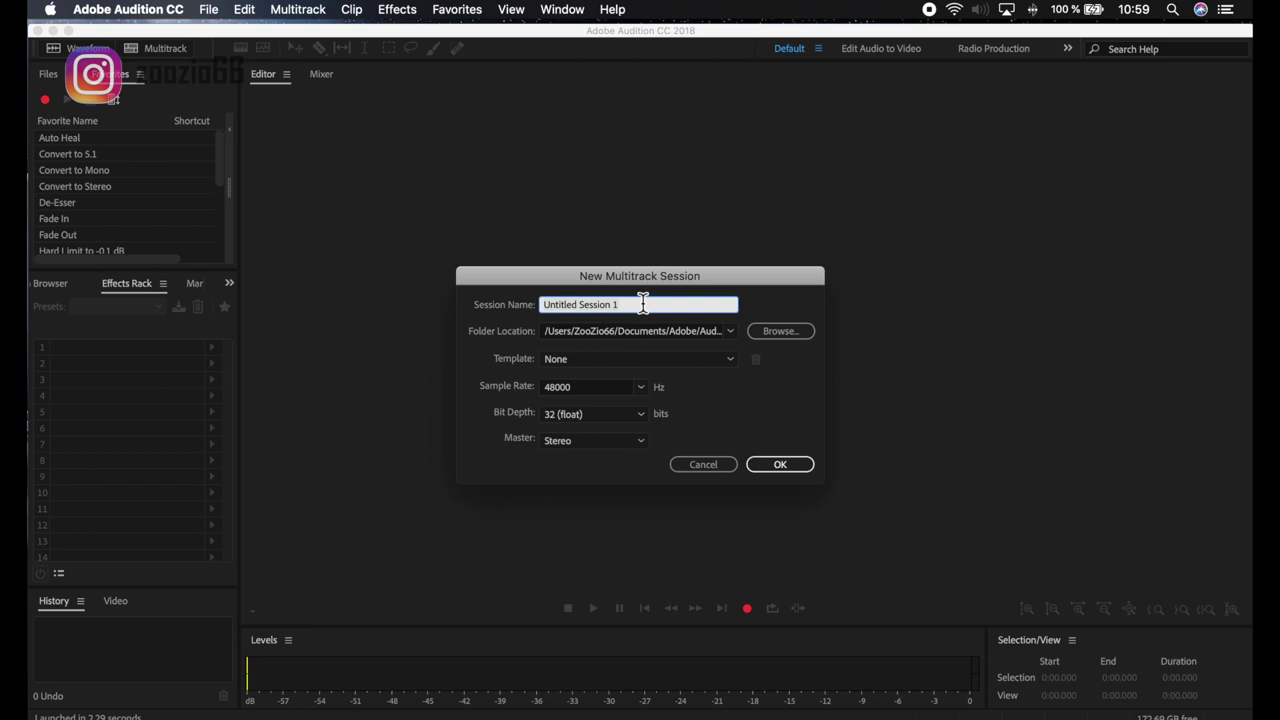
text(TUTORIAL DE)
text( ADOBE AUDI)
text(TION PARA)
text( GRABAR UN POD)
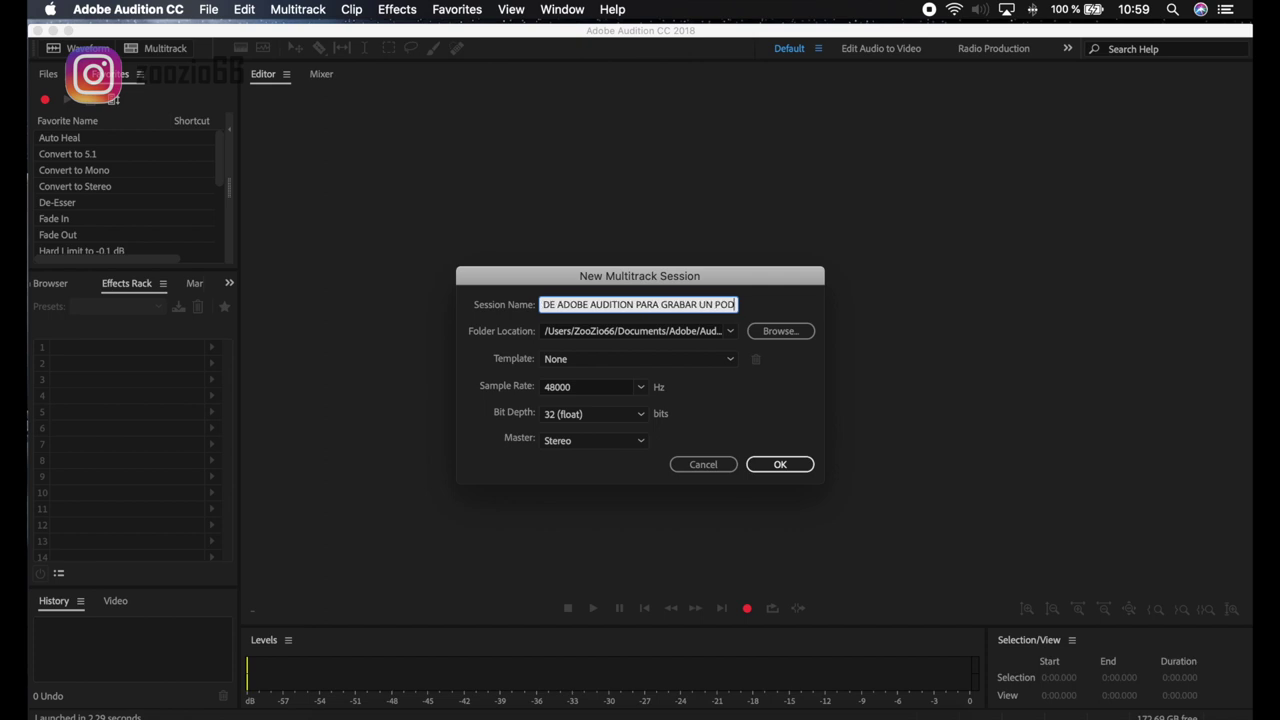
text(CAST)
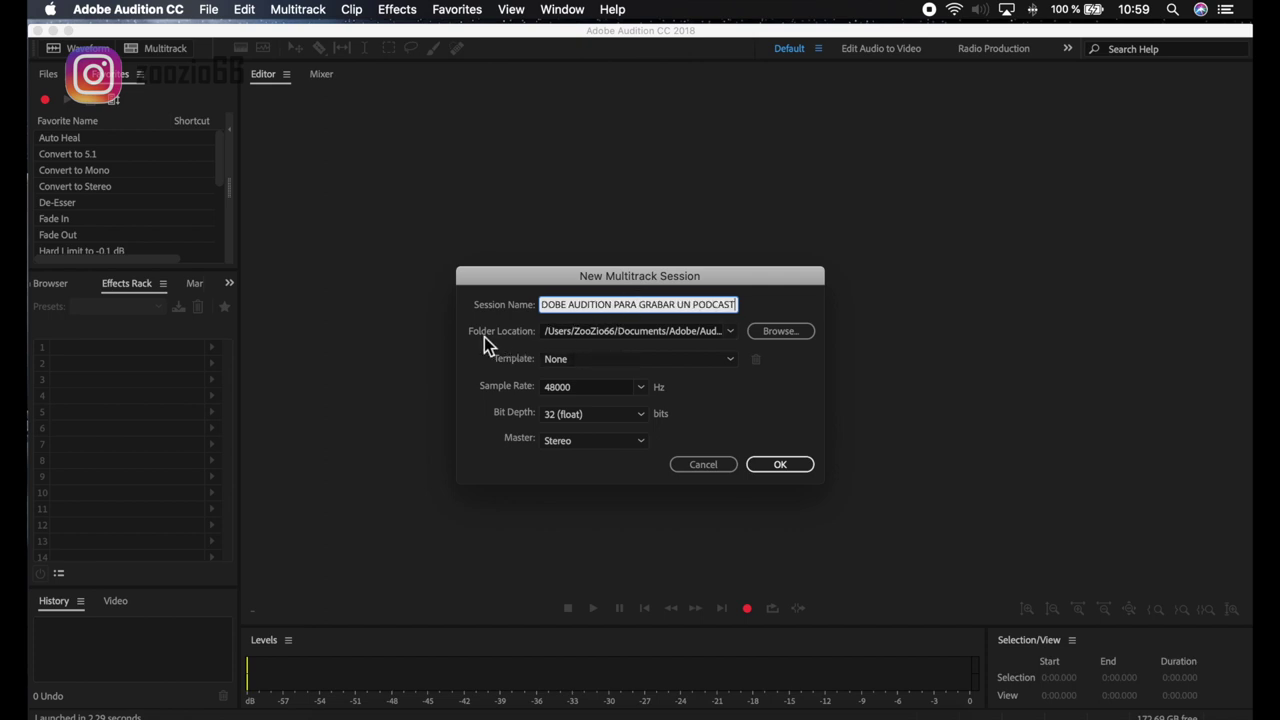
Review the session's folder location and templates, keep the template at None, and create the session
click(655, 333)
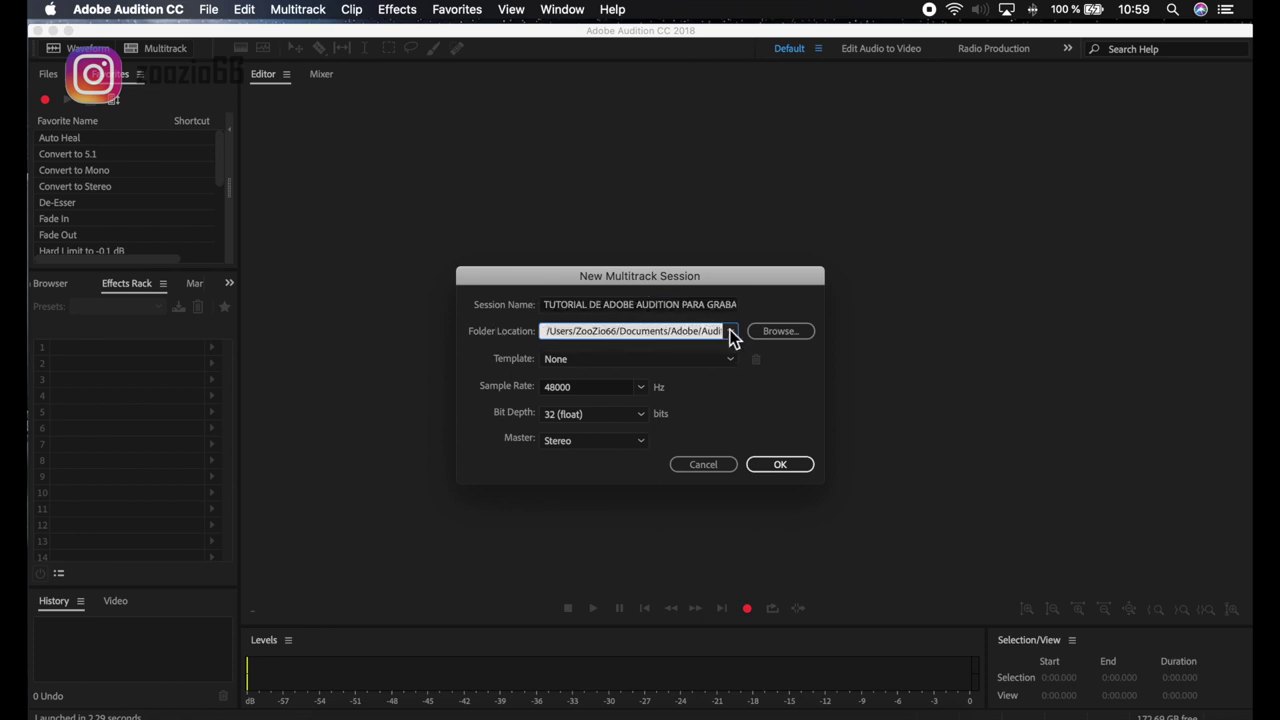
key(Right)
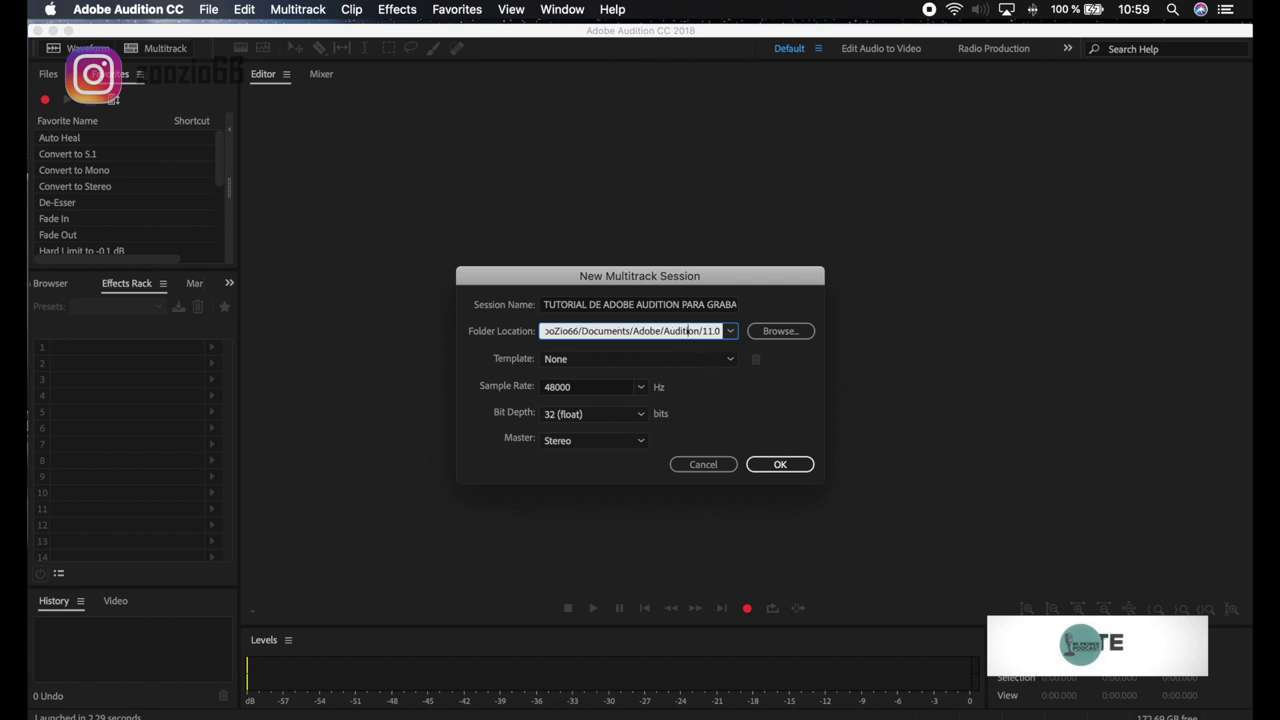
key(Left)
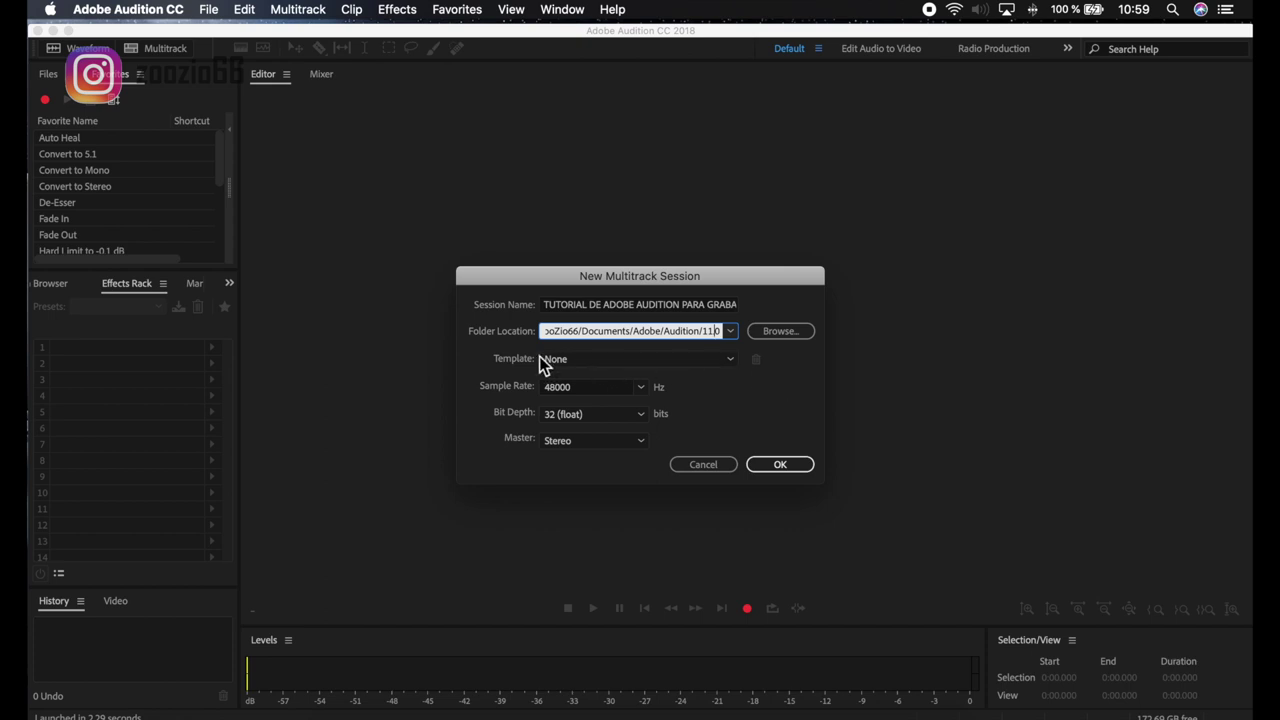
click(599, 364)
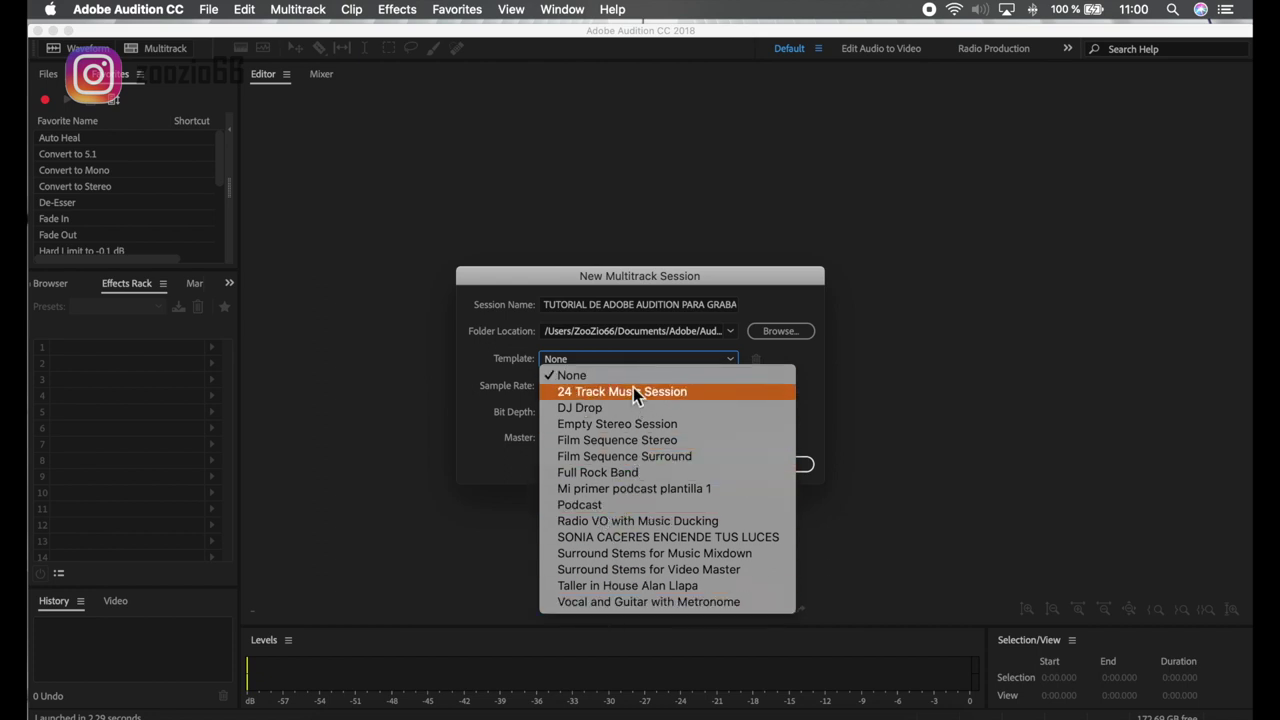
click(479, 369)
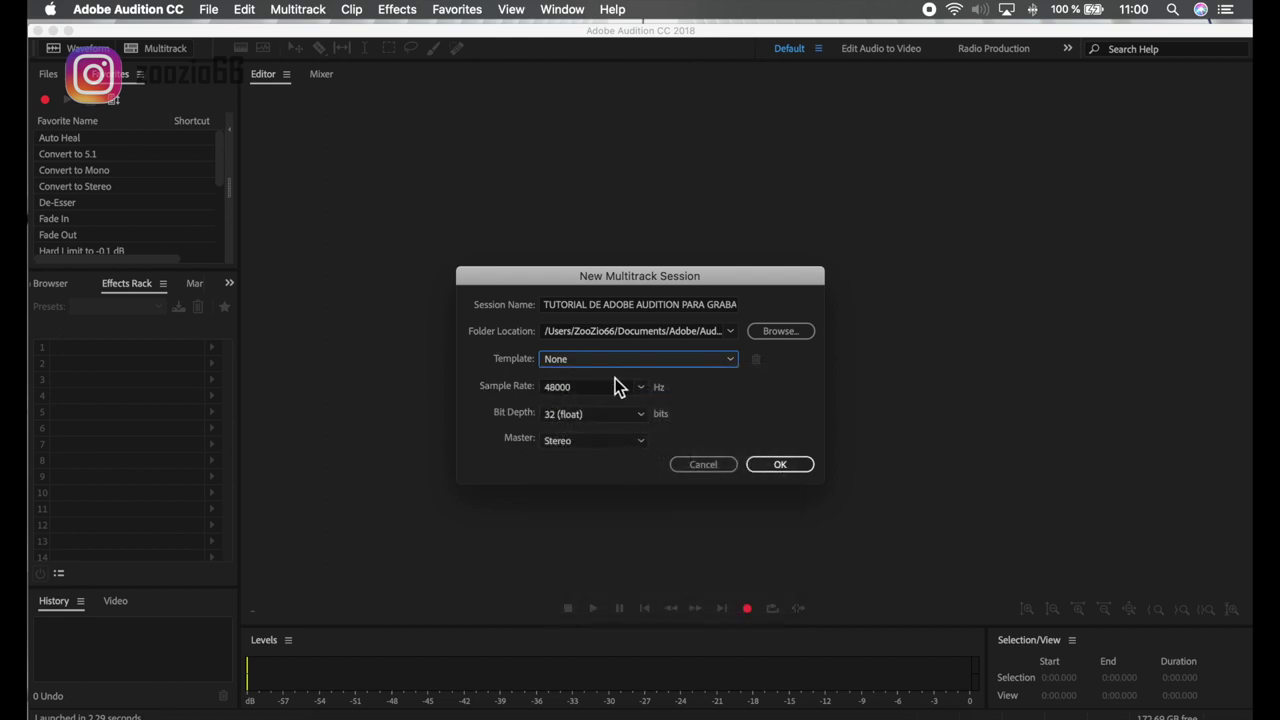
click(777, 463)
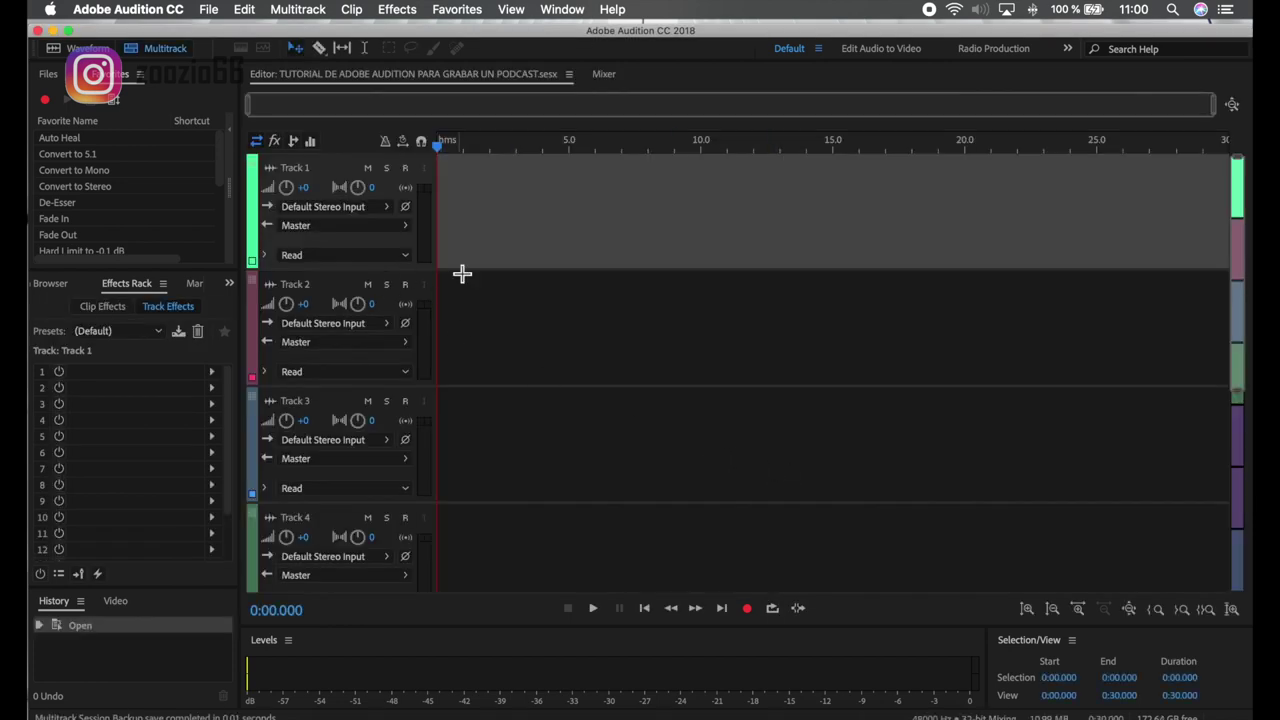
Rename Track 1 as "mi primer podcast"
scroll(417, 468, down, 2)
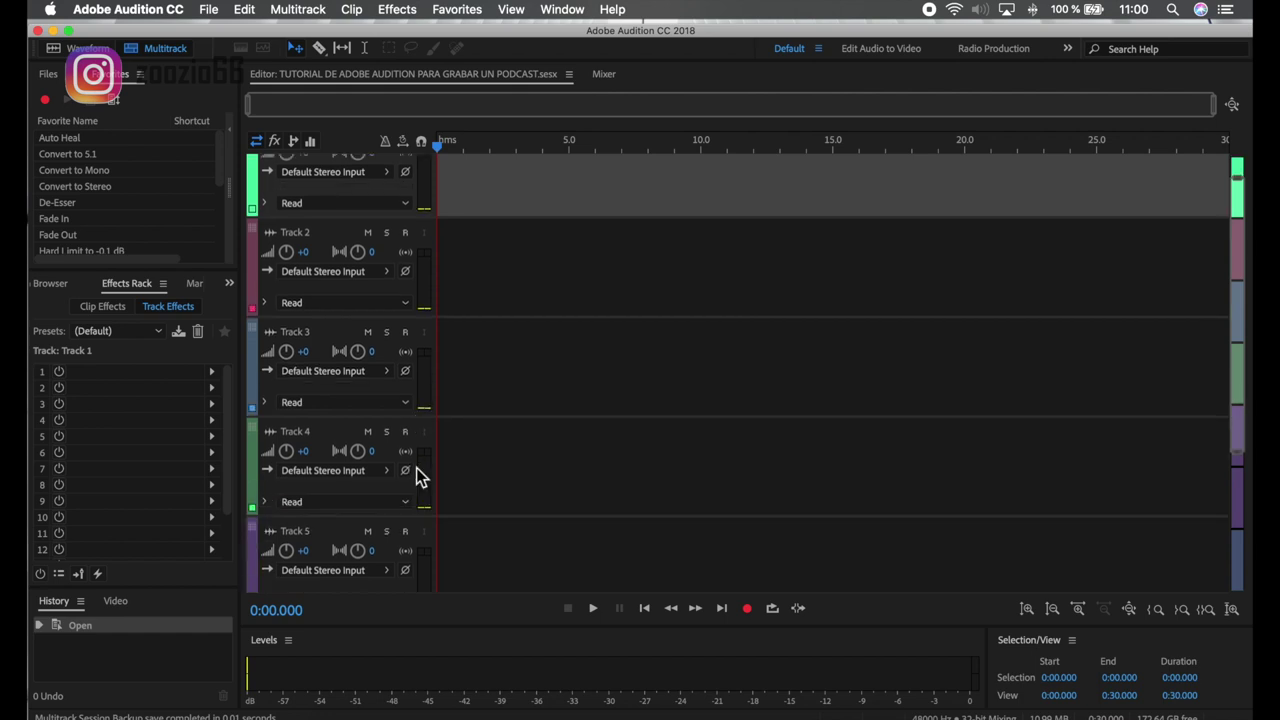
scroll(386, 484, down, 3)
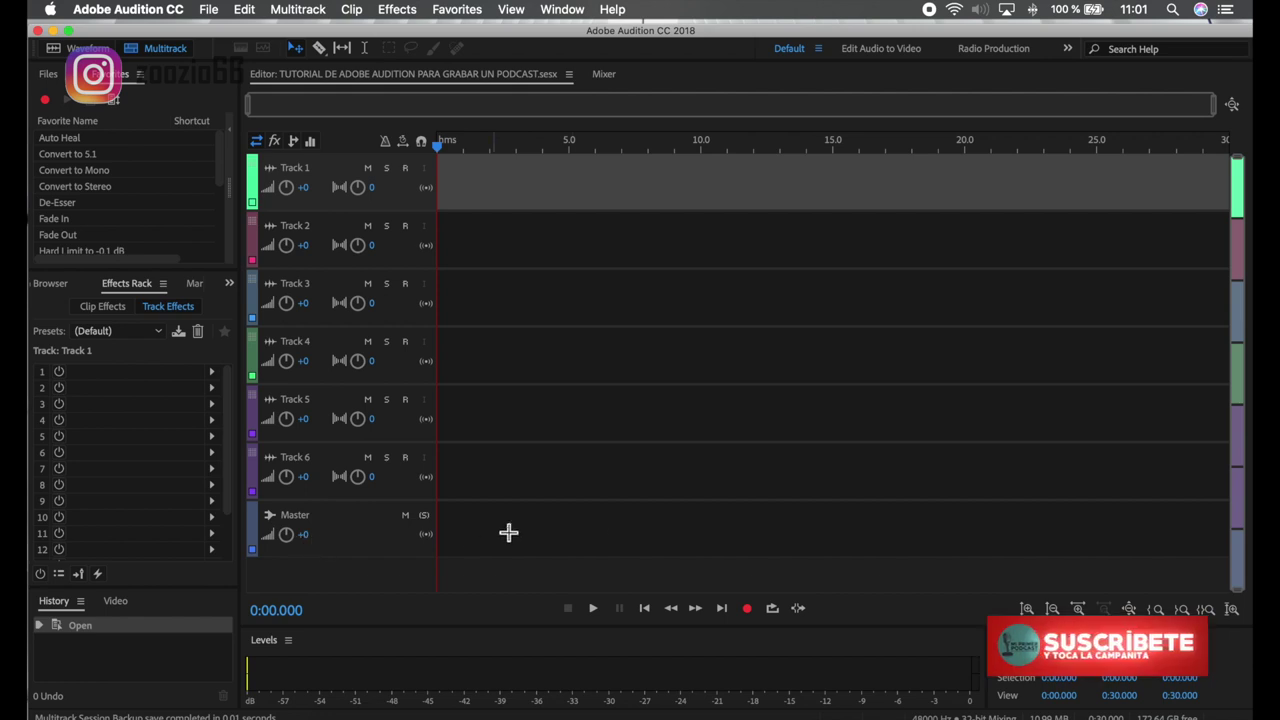
scroll(392, 373, up, 4)
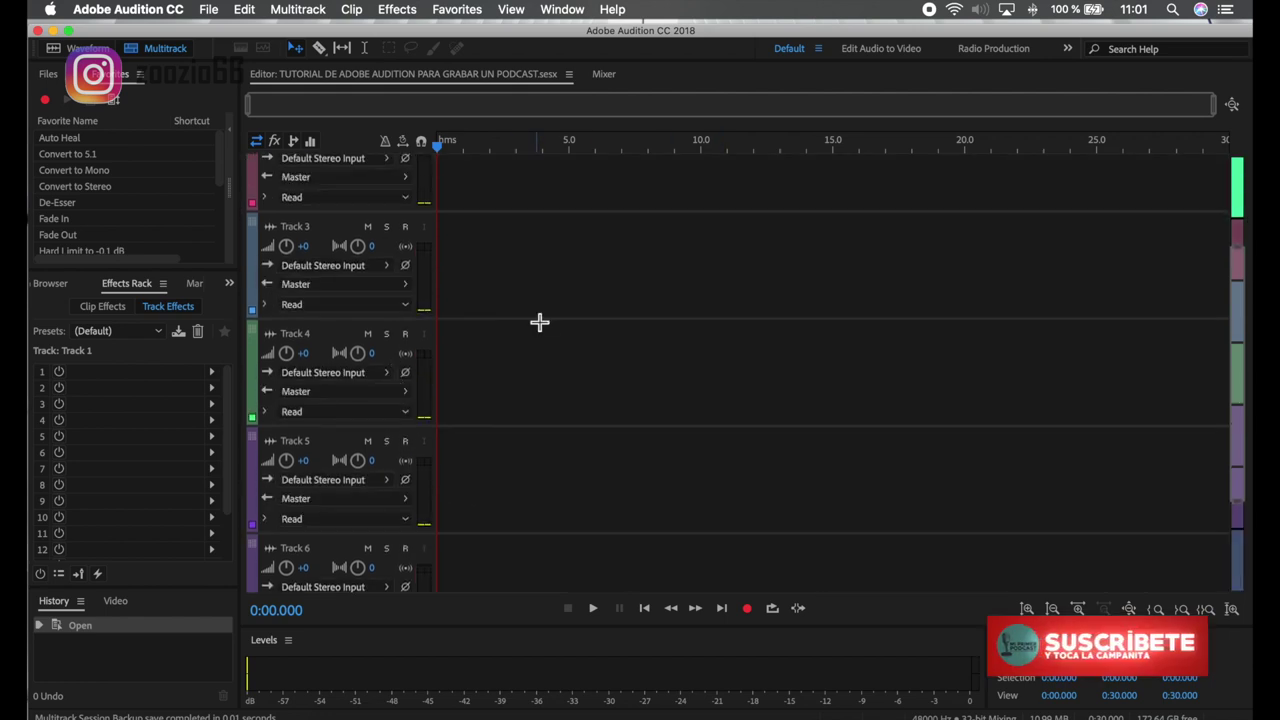
click(345, 170)
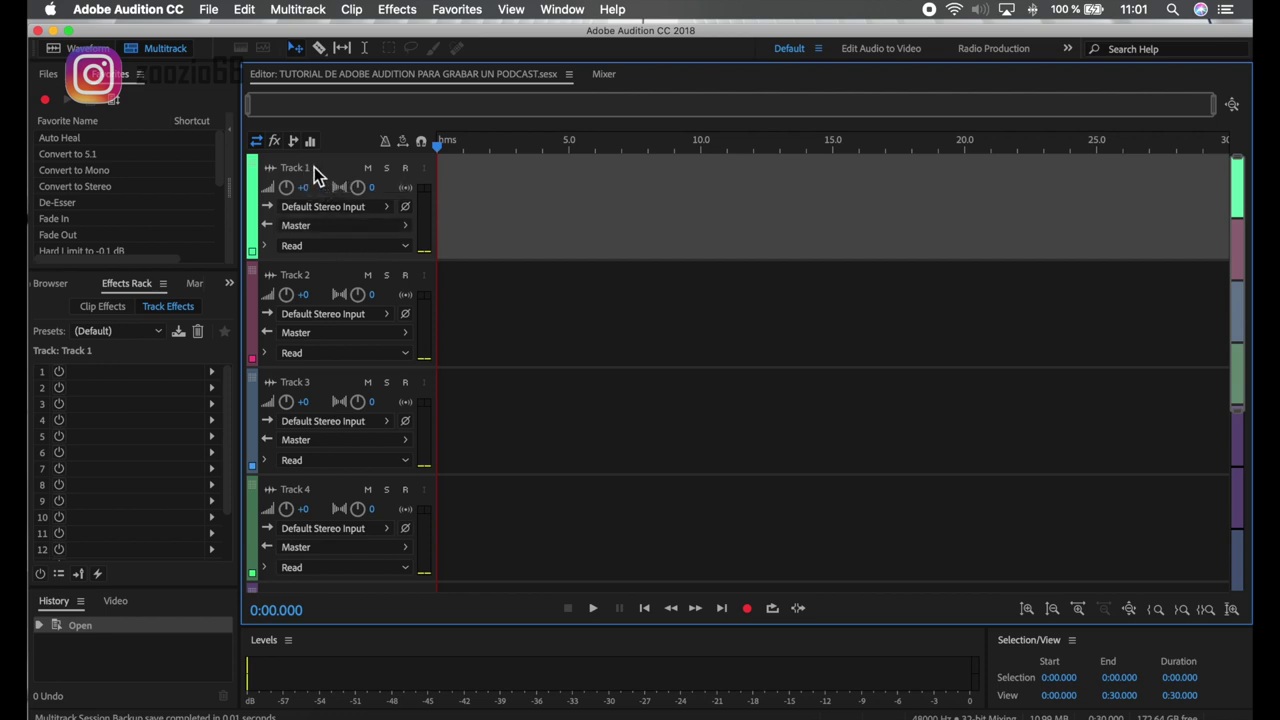
click(330, 290)
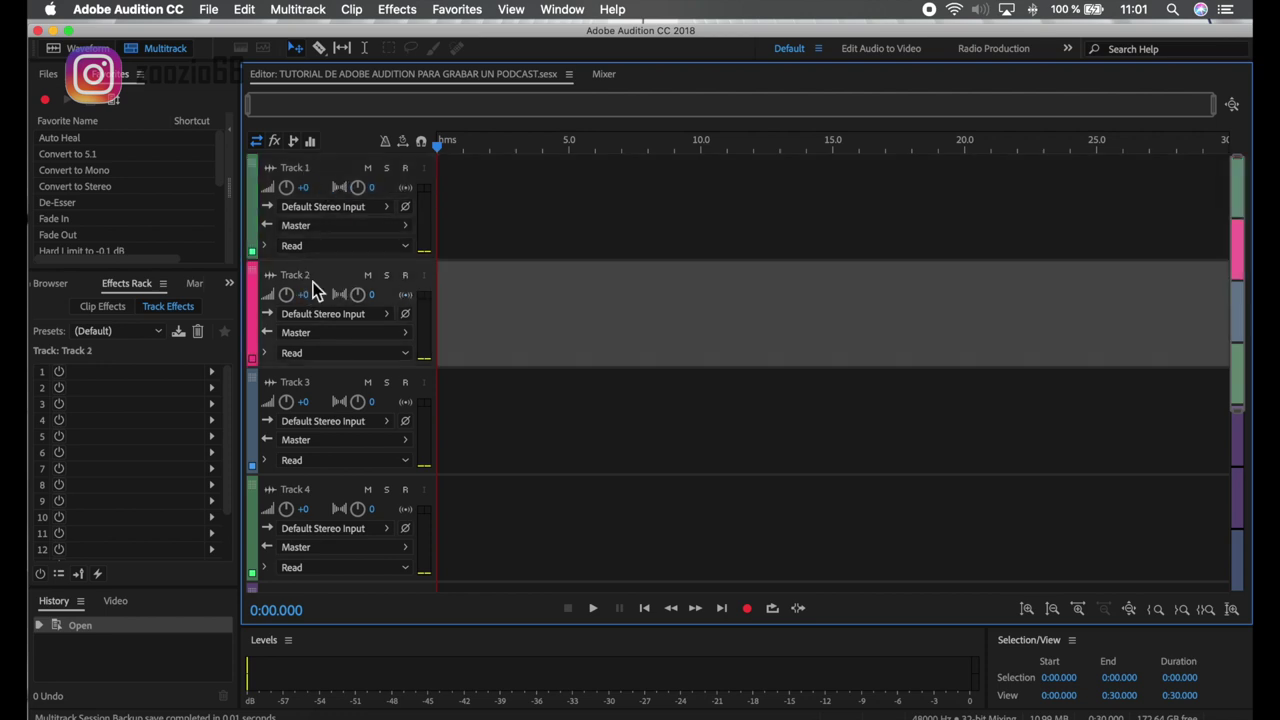
click(324, 172)
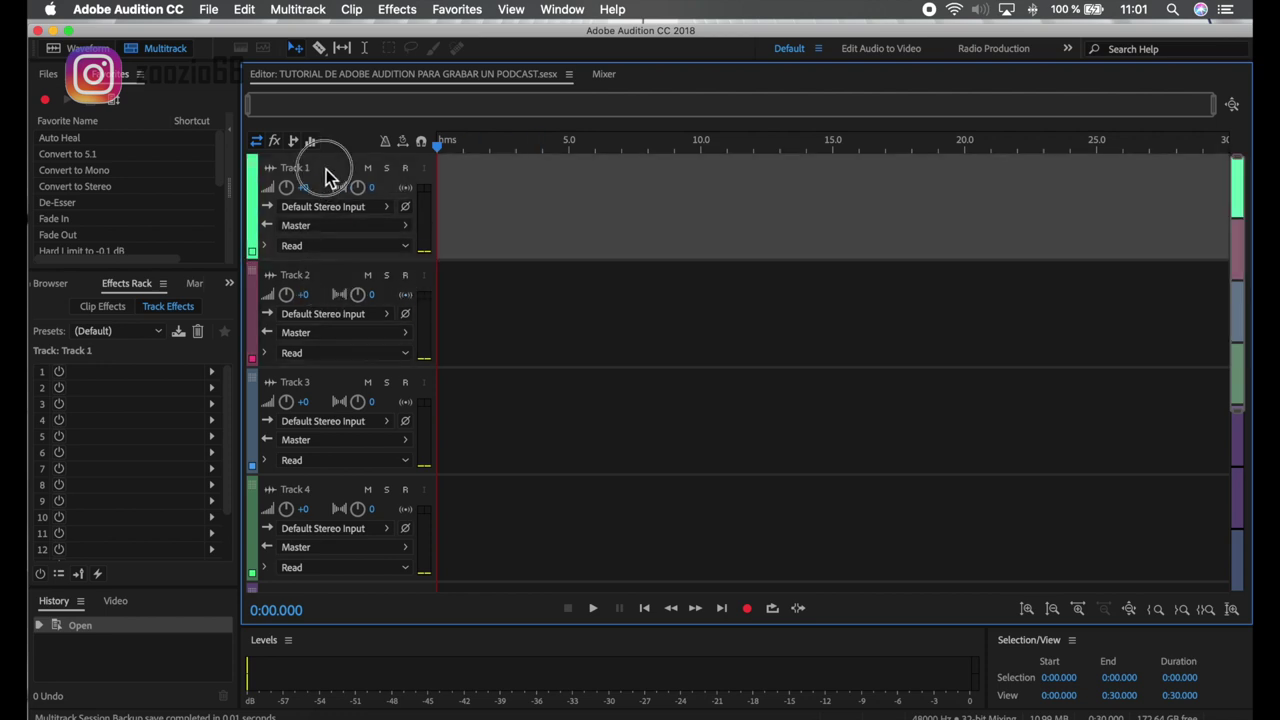
click(309, 172)
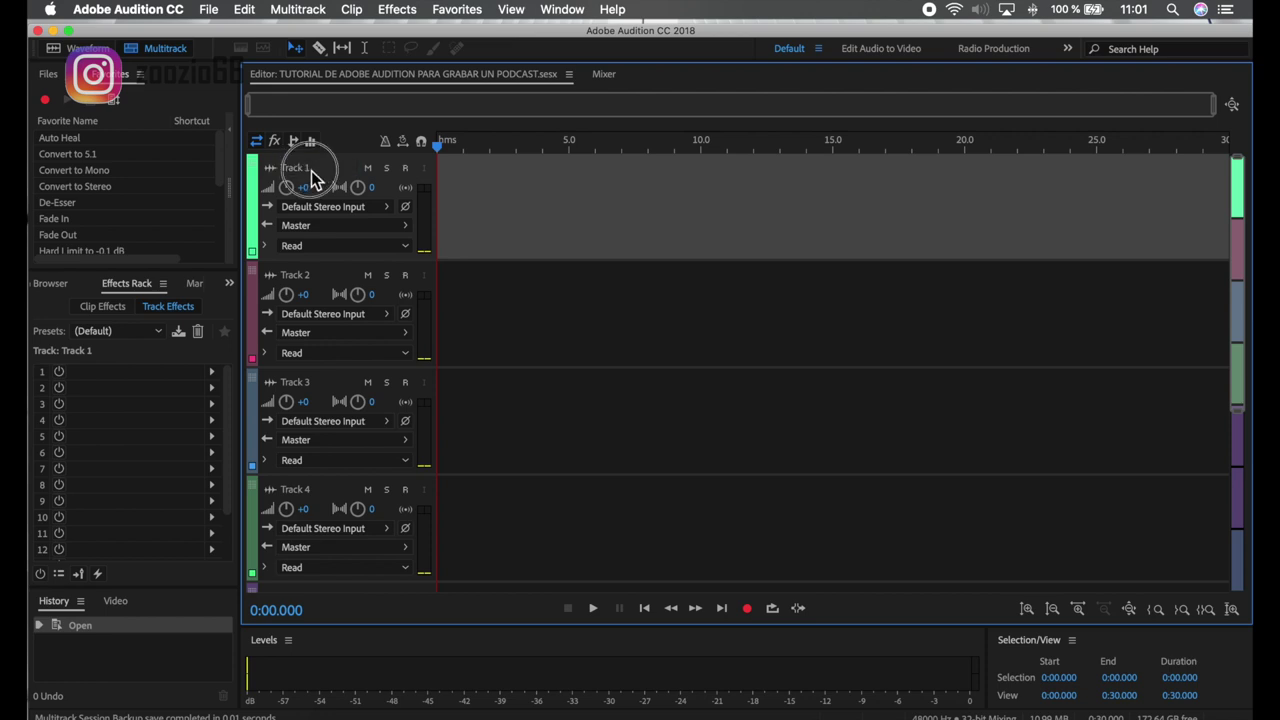
double_click(312, 174)
click(284, 172)
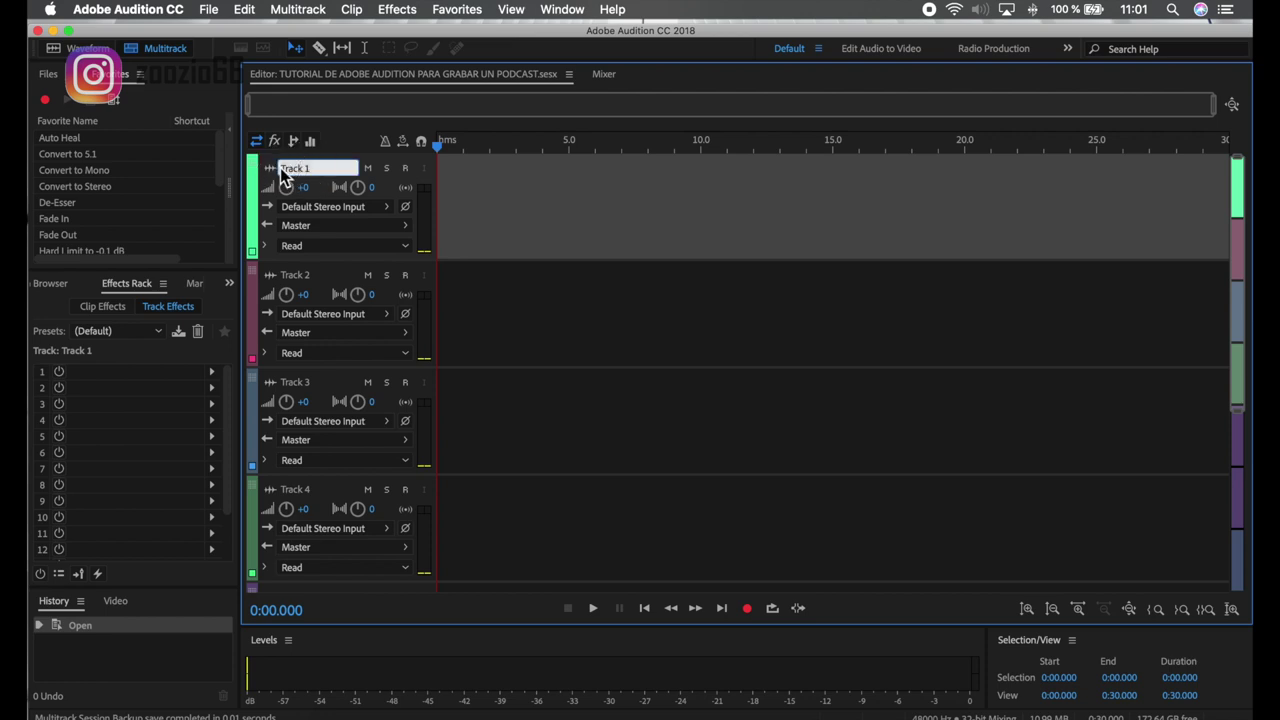
text(mi primer podcast)
key(Return)
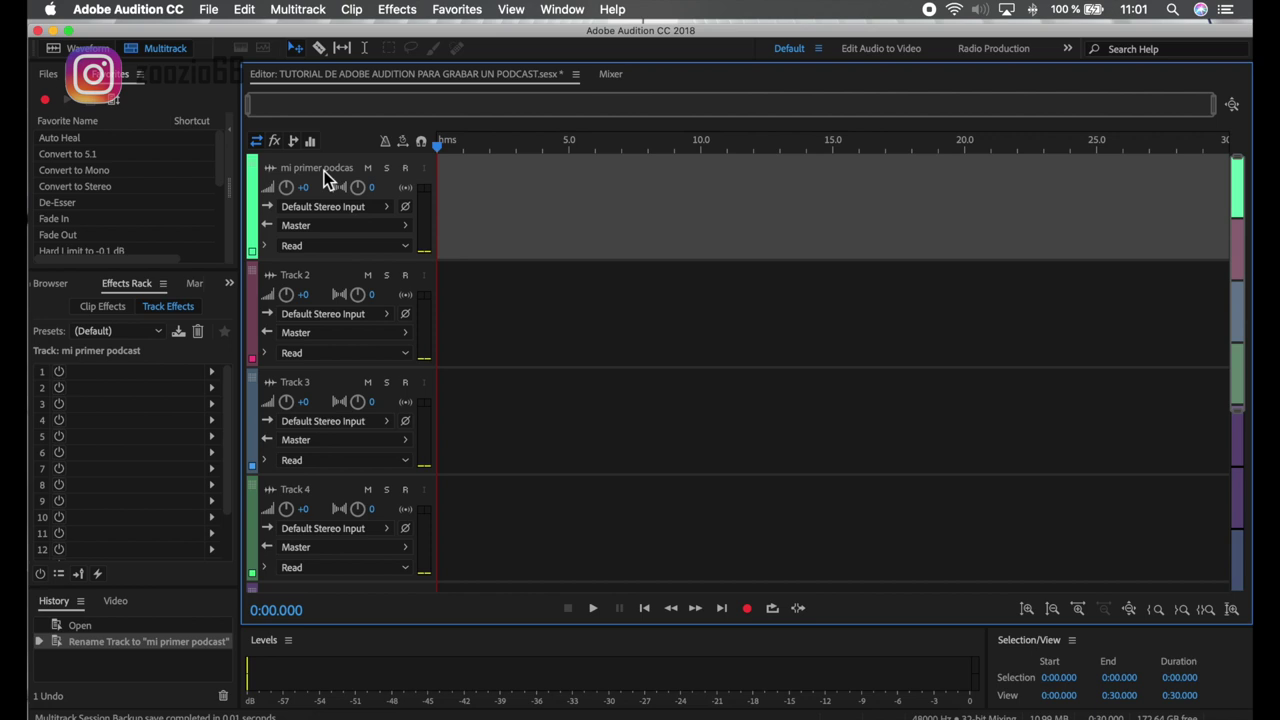
click(335, 152)
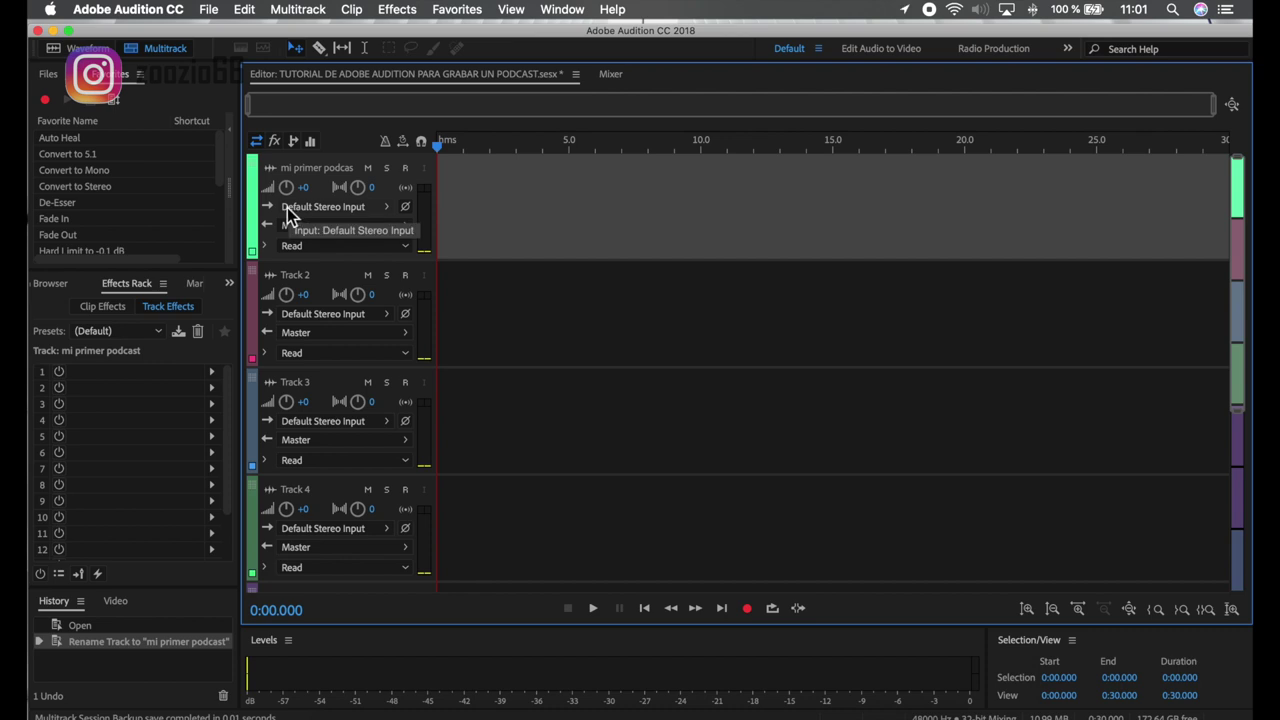
Look through the mono input channels available for the "mi primer podcast" track, leaving its input as it is
click(353, 210)
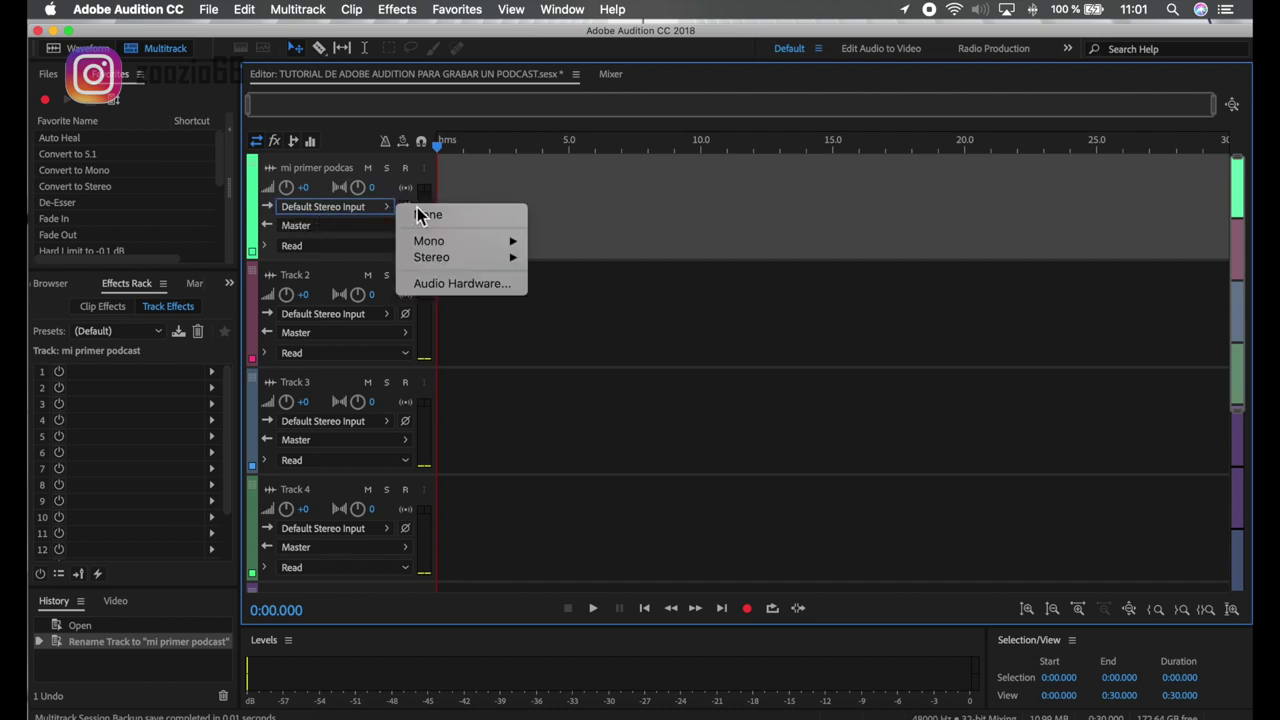
mouse_move(460, 241)
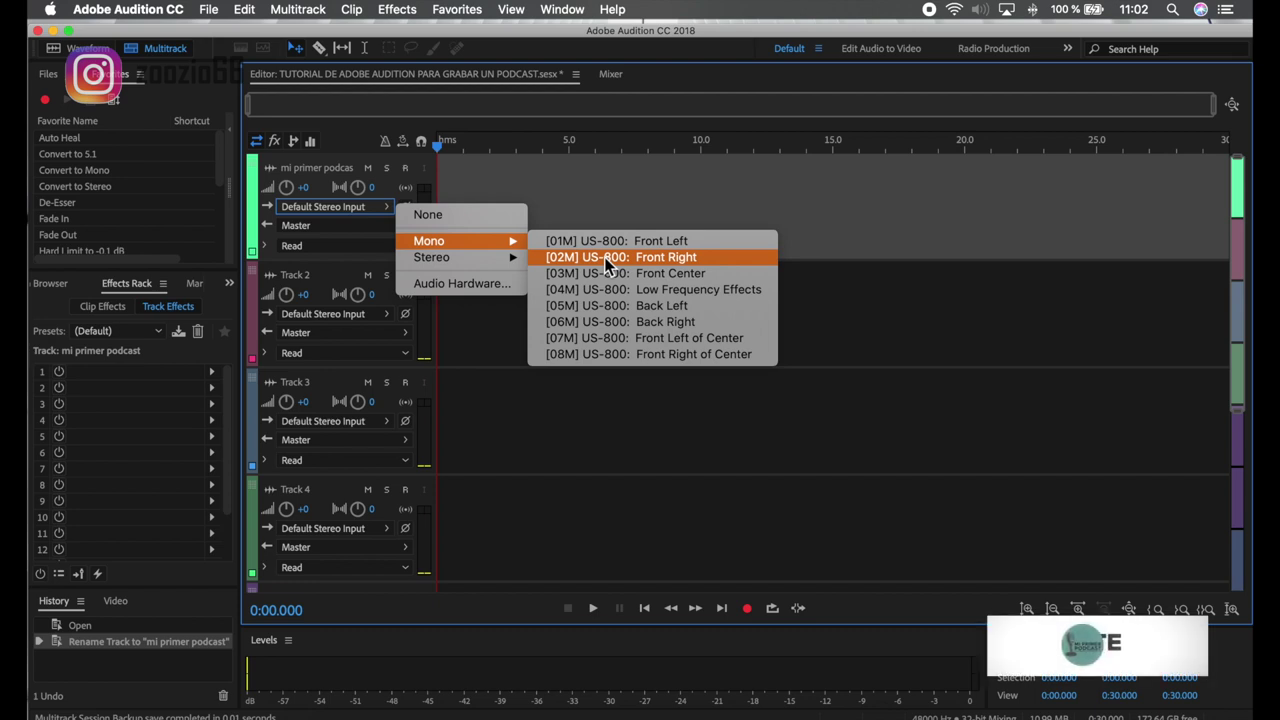
click(364, 208)
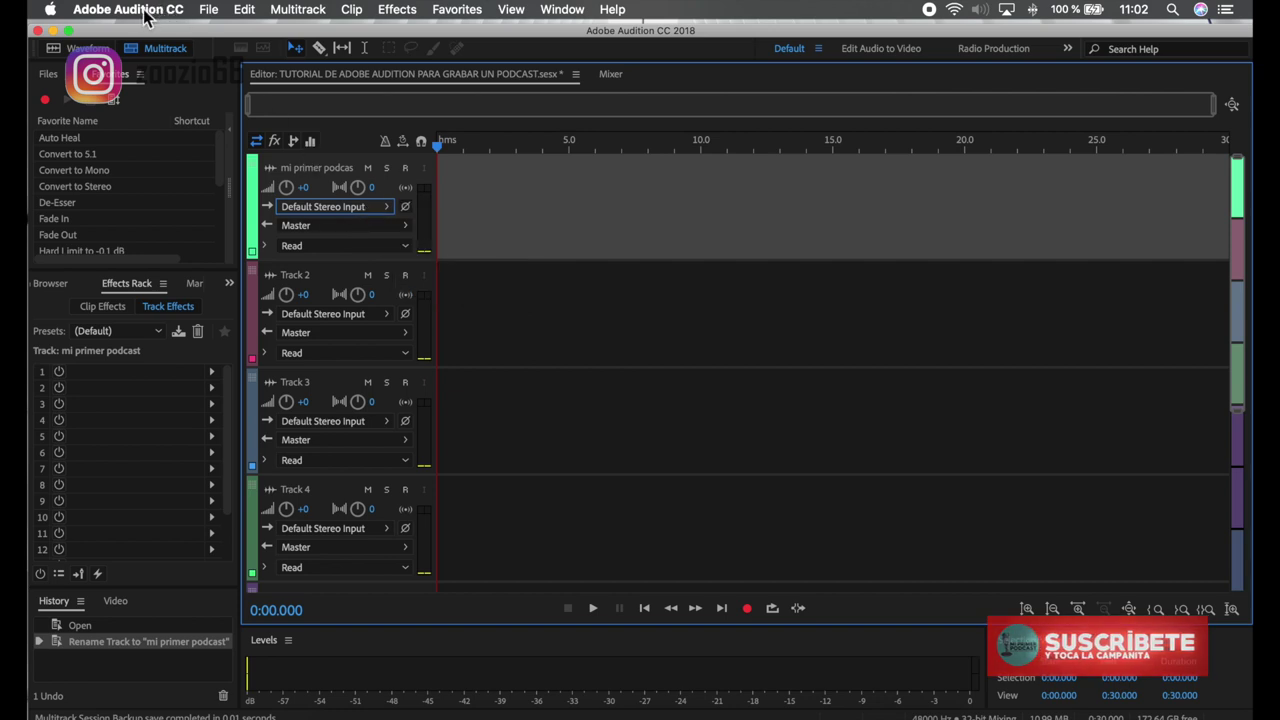
Check the available default input devices in the Audio Hardware preferences, keep US-800 as the default input, and confirm the preferences
click(173, 12)
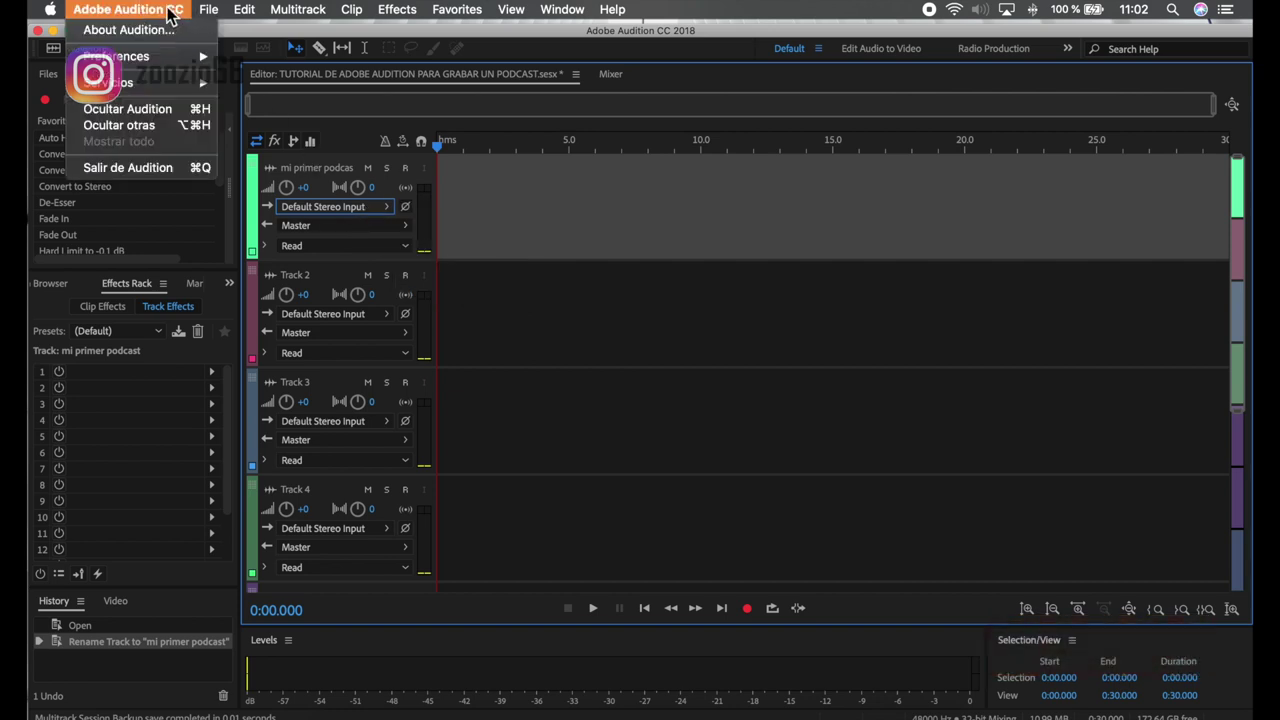
mouse_move(195, 62)
click(334, 57)
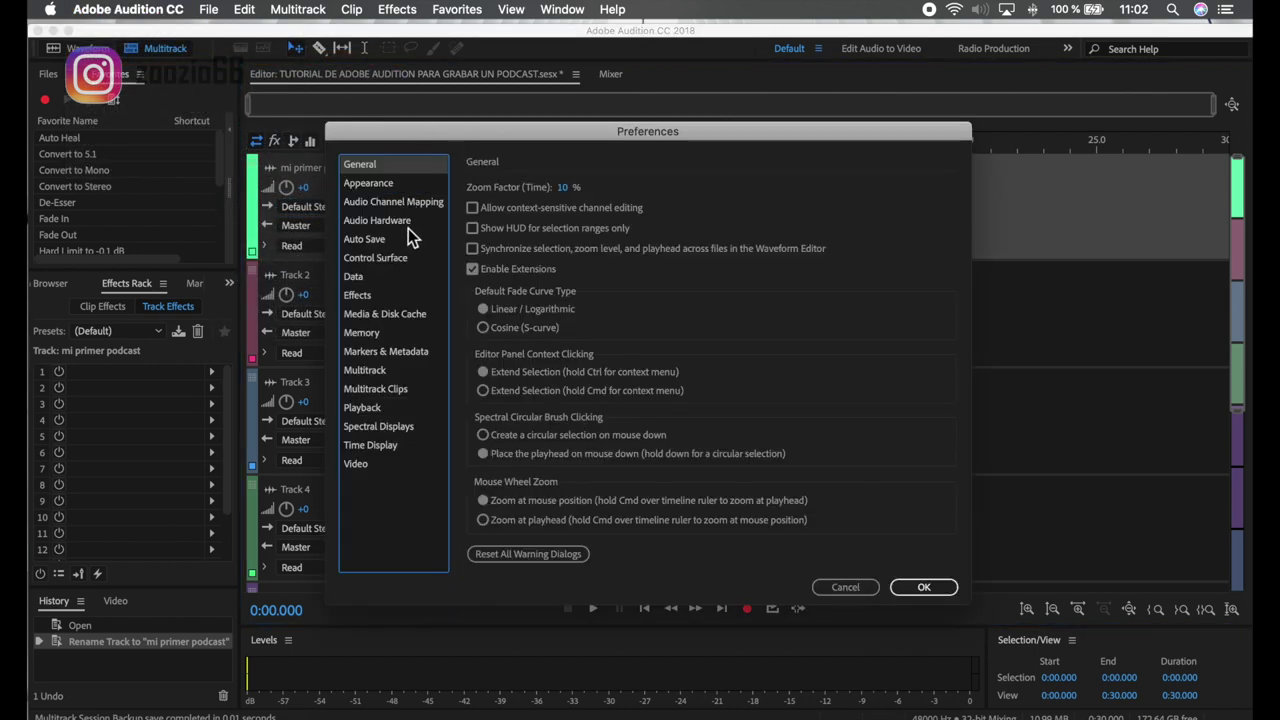
click(410, 222)
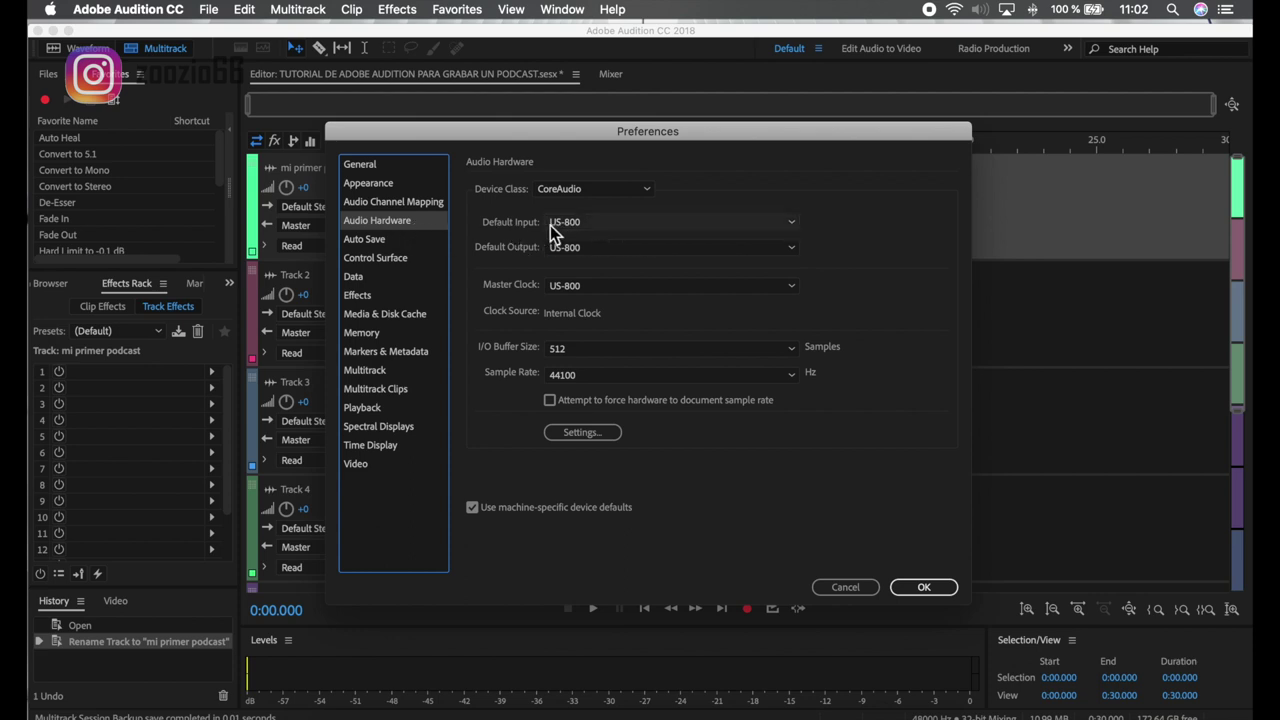
click(790, 226)
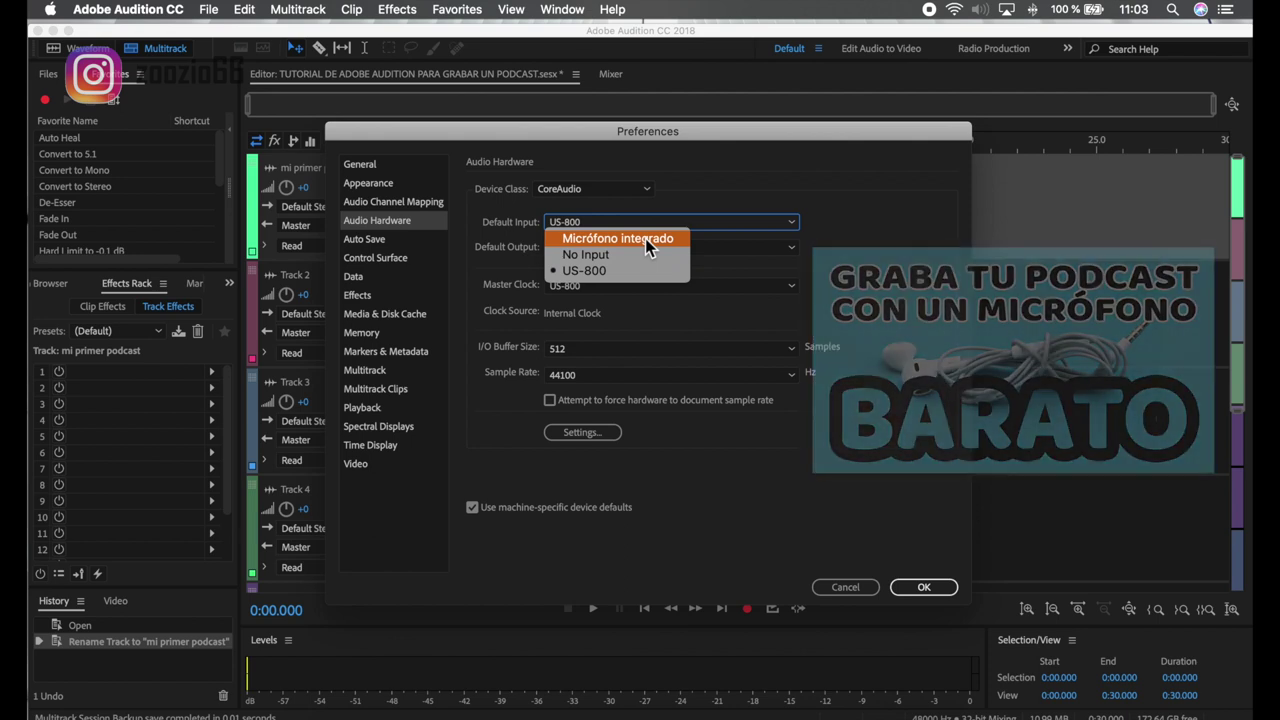
click(747, 238)
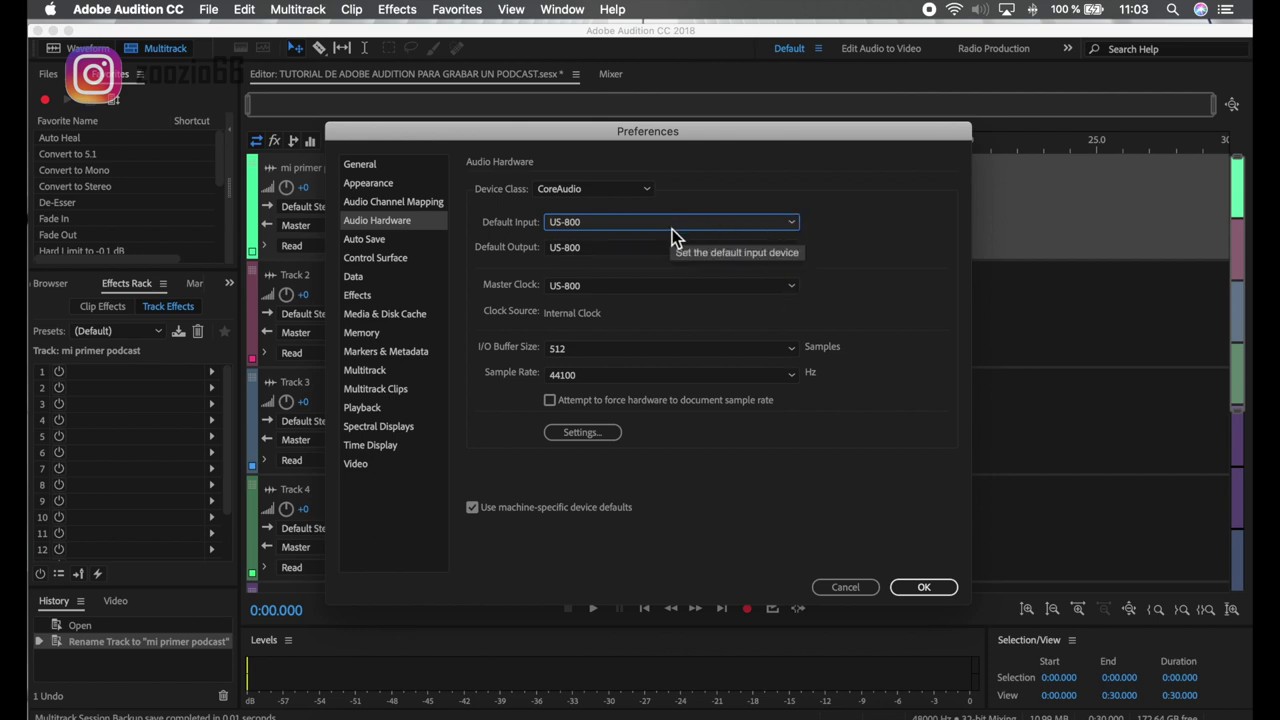
click(727, 224)
click(907, 204)
click(611, 229)
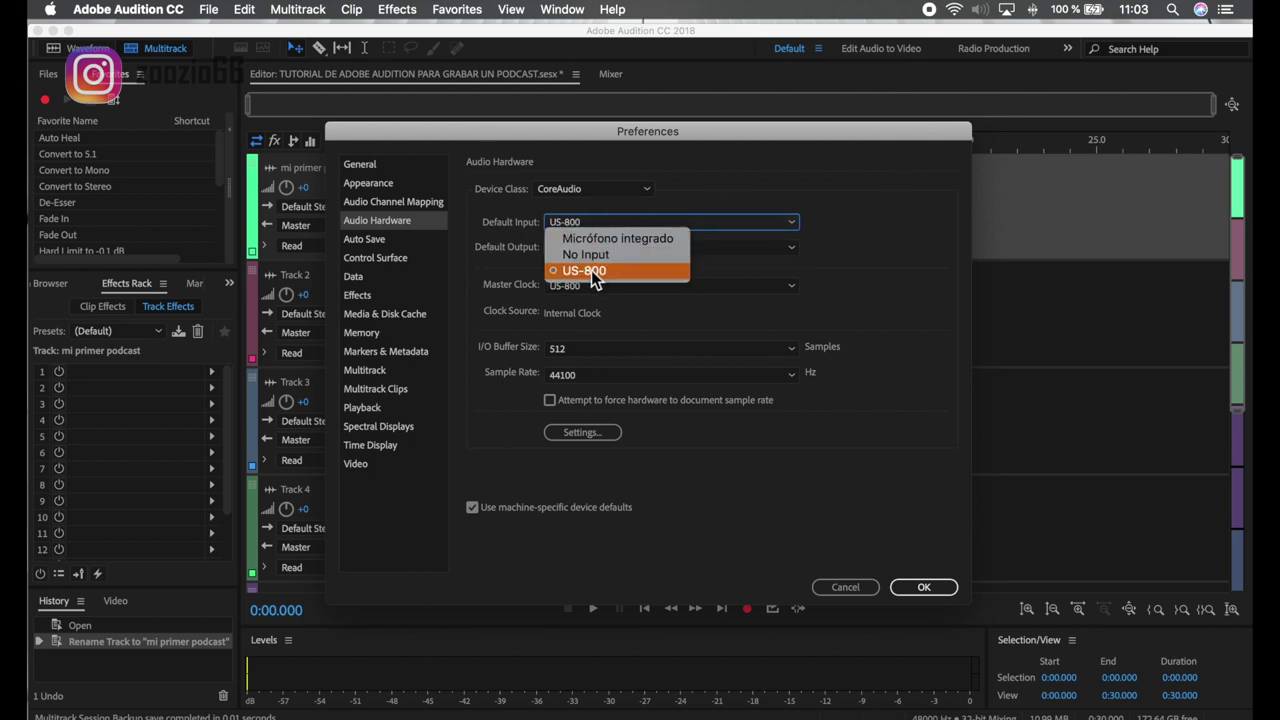
click(871, 210)
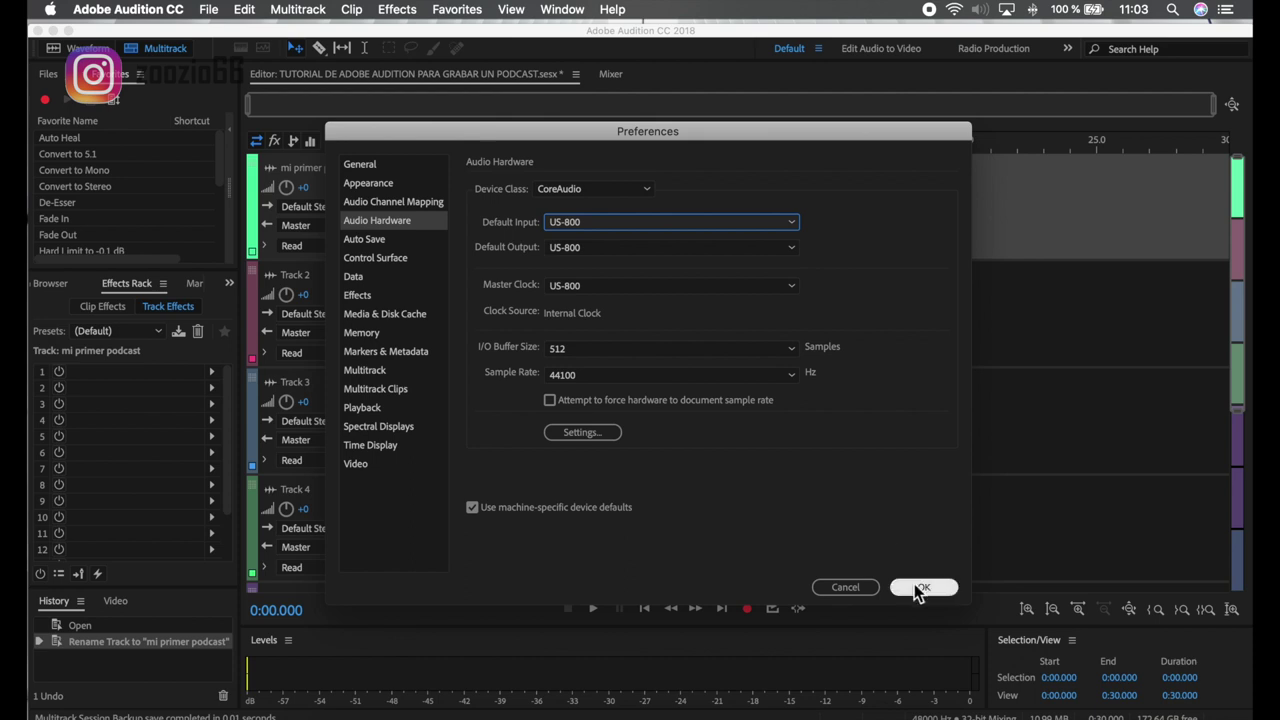
click(916, 587)
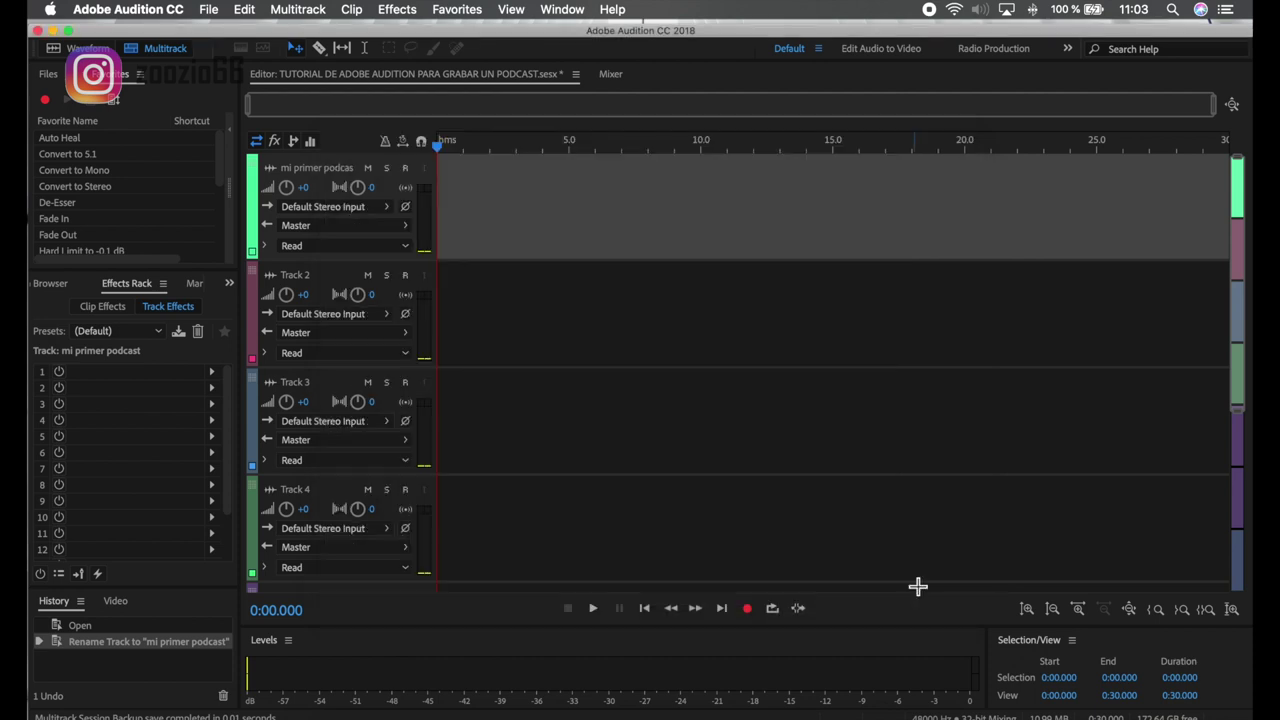
Set the input of the "mi primer podcast" track to the mono channel [01M] US-800: Front Left
click(323, 207)
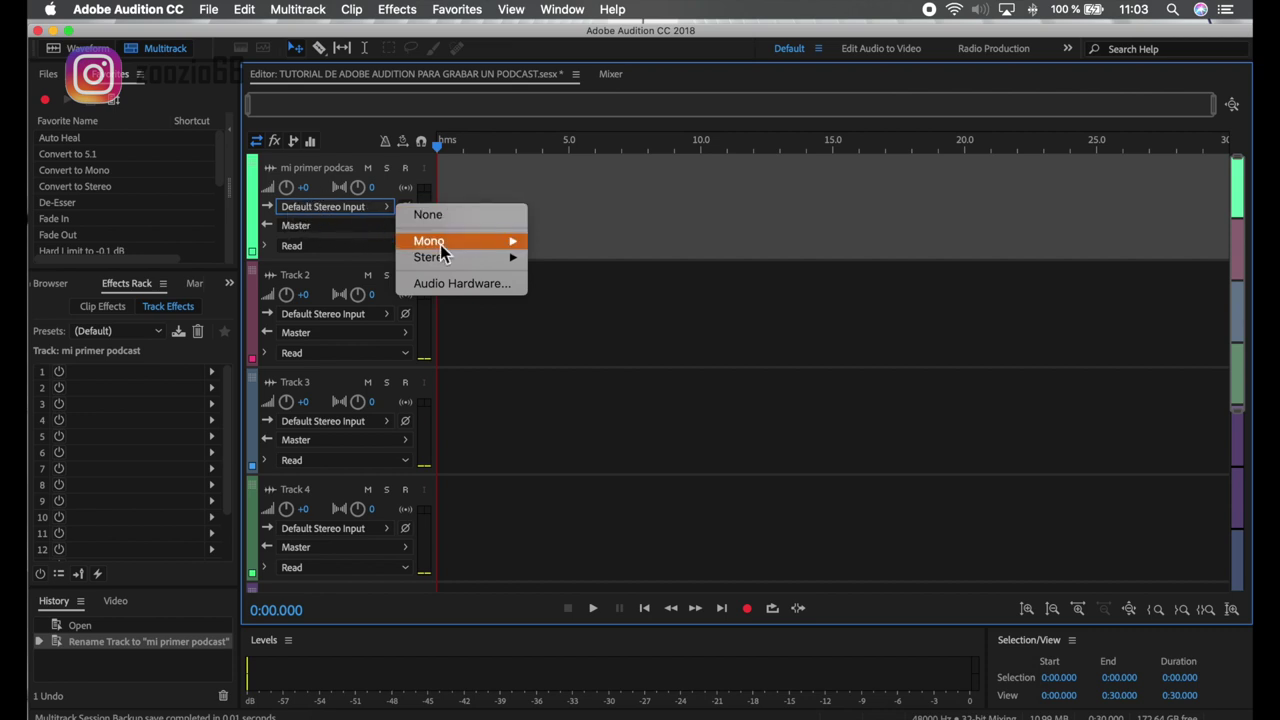
mouse_move(440, 244)
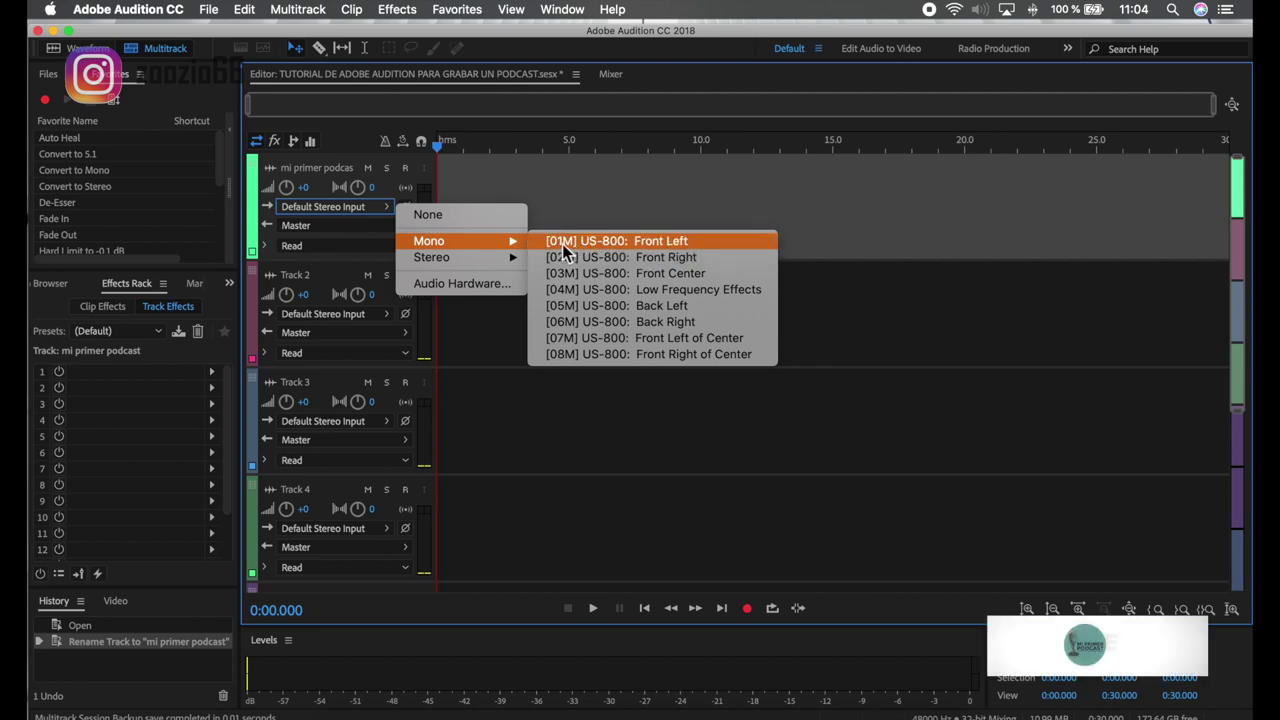
click(371, 172)
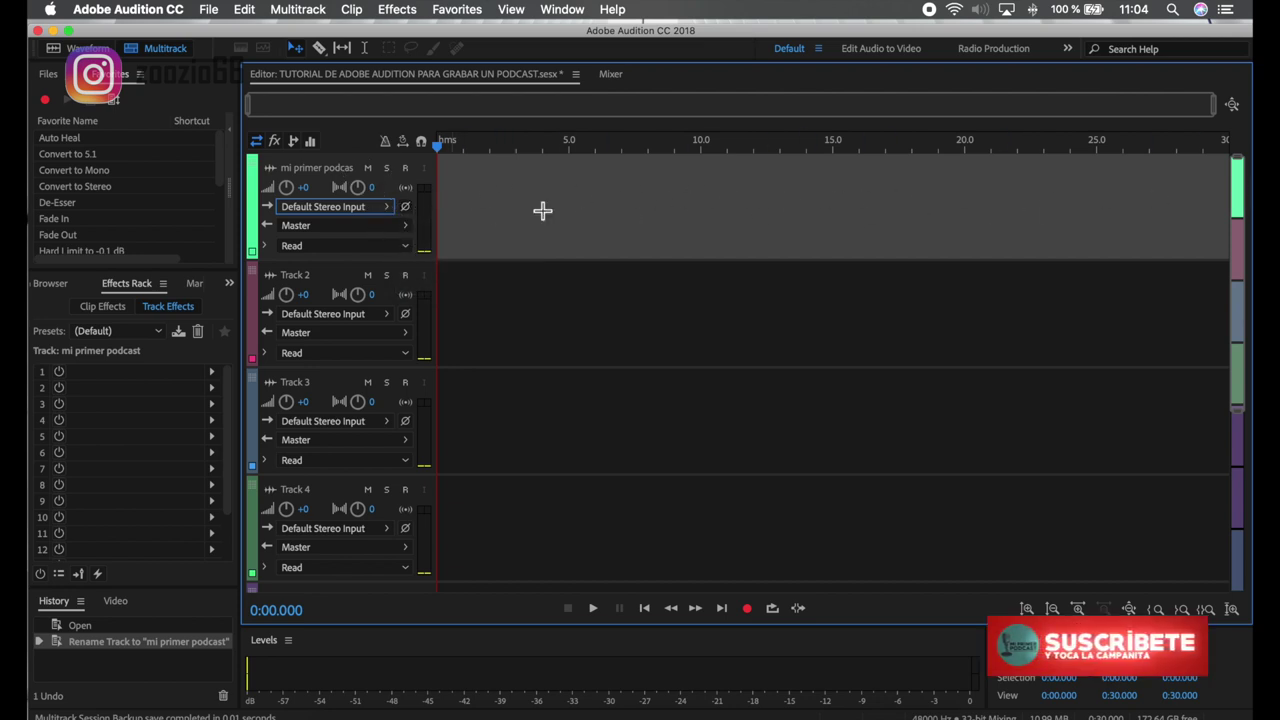
click(386, 208)
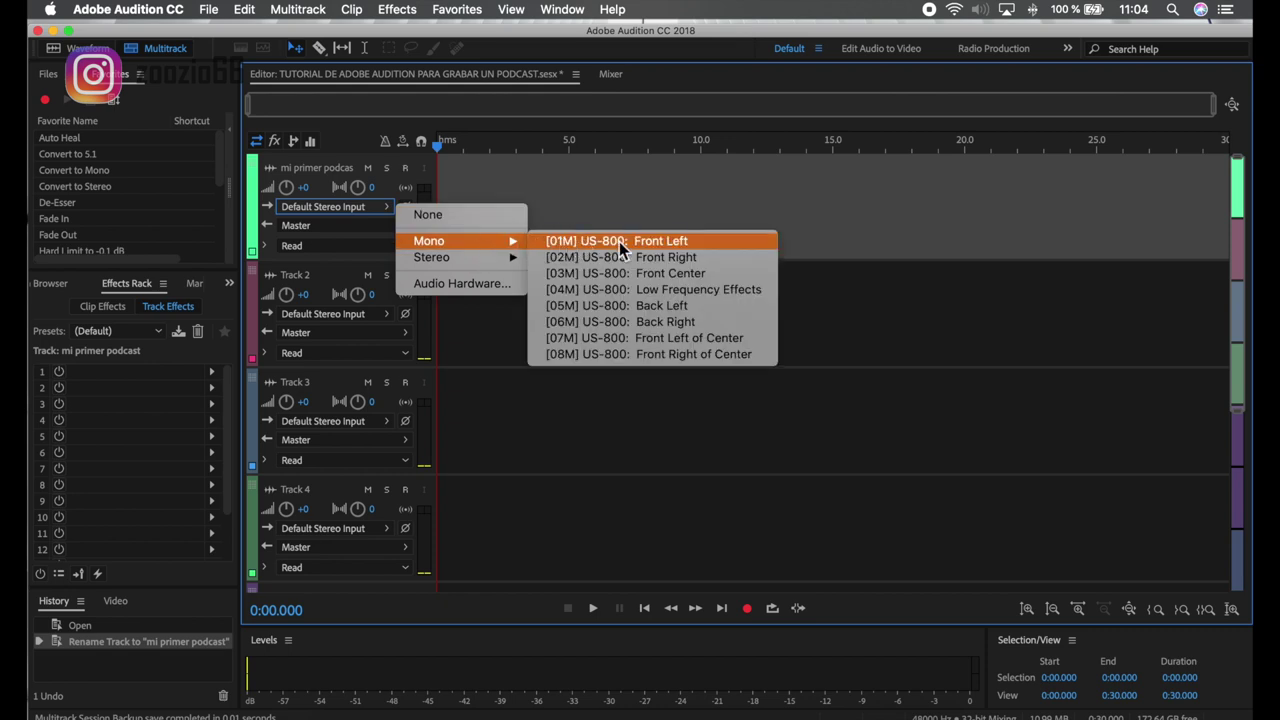
click(599, 241)
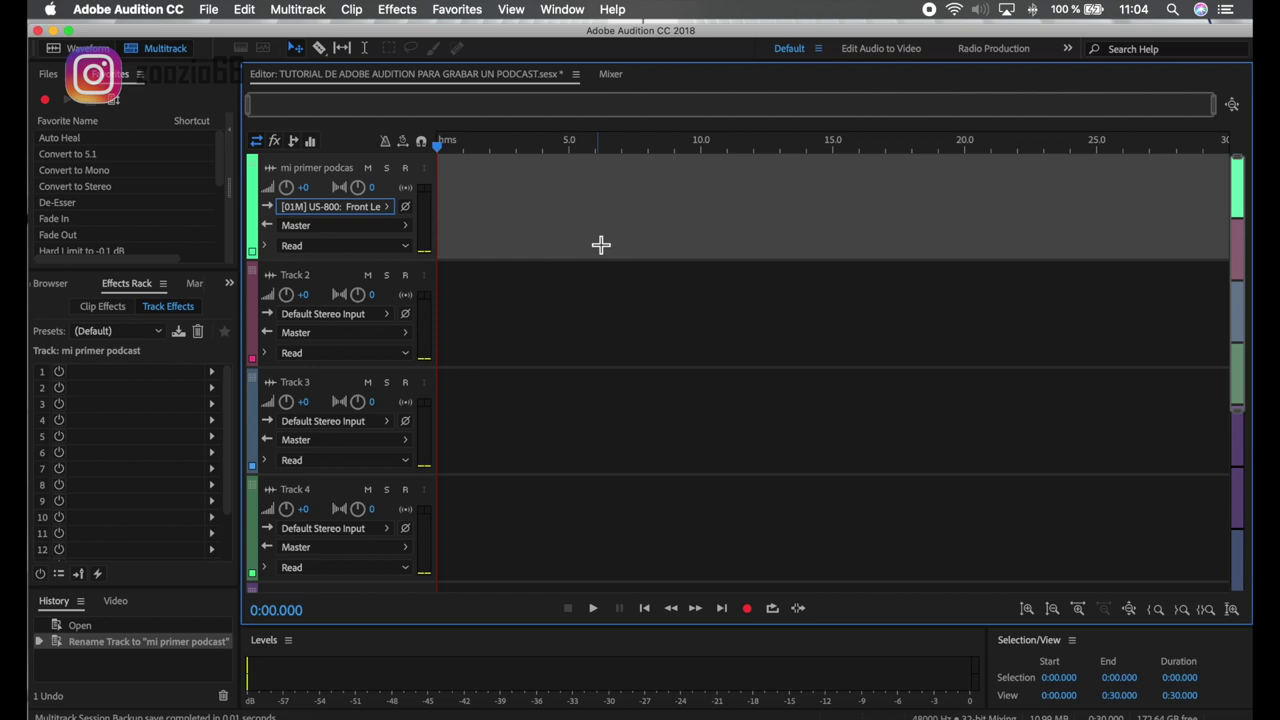
Look through the mono US-800 input channels offered for Track 2 and Track 3, leaving both inputs as they are
click(368, 316)
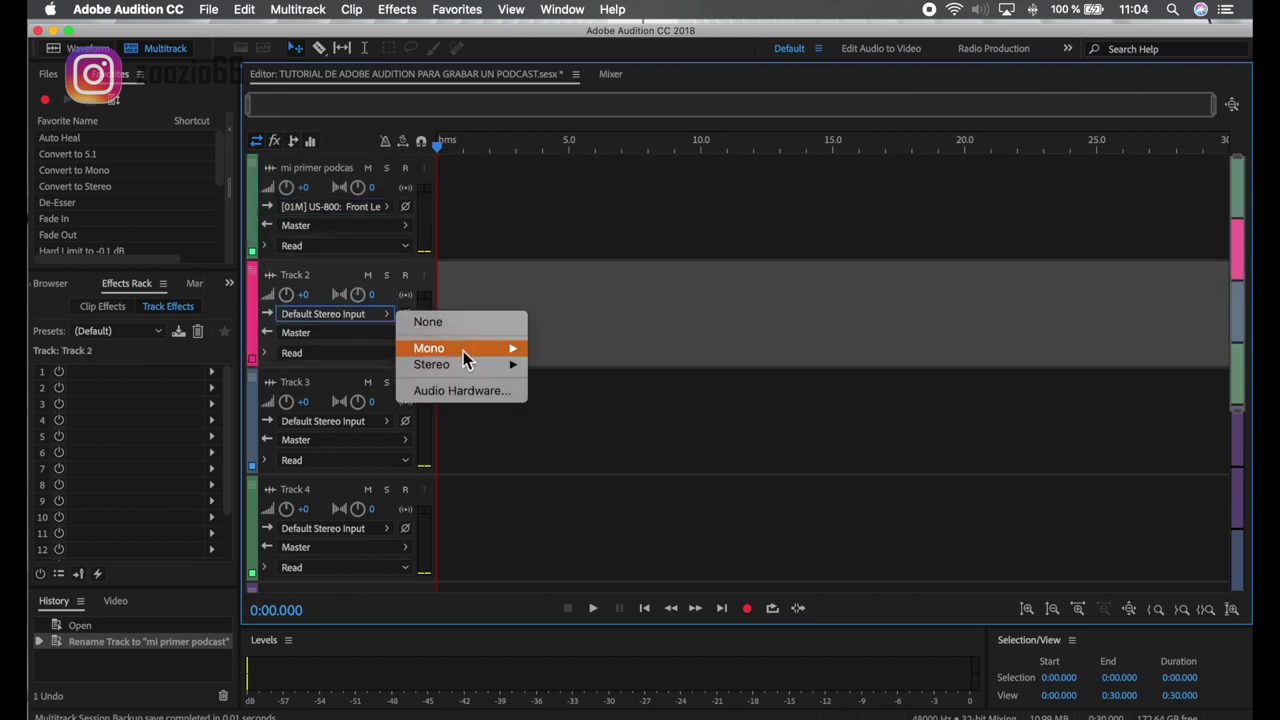
mouse_move(463, 351)
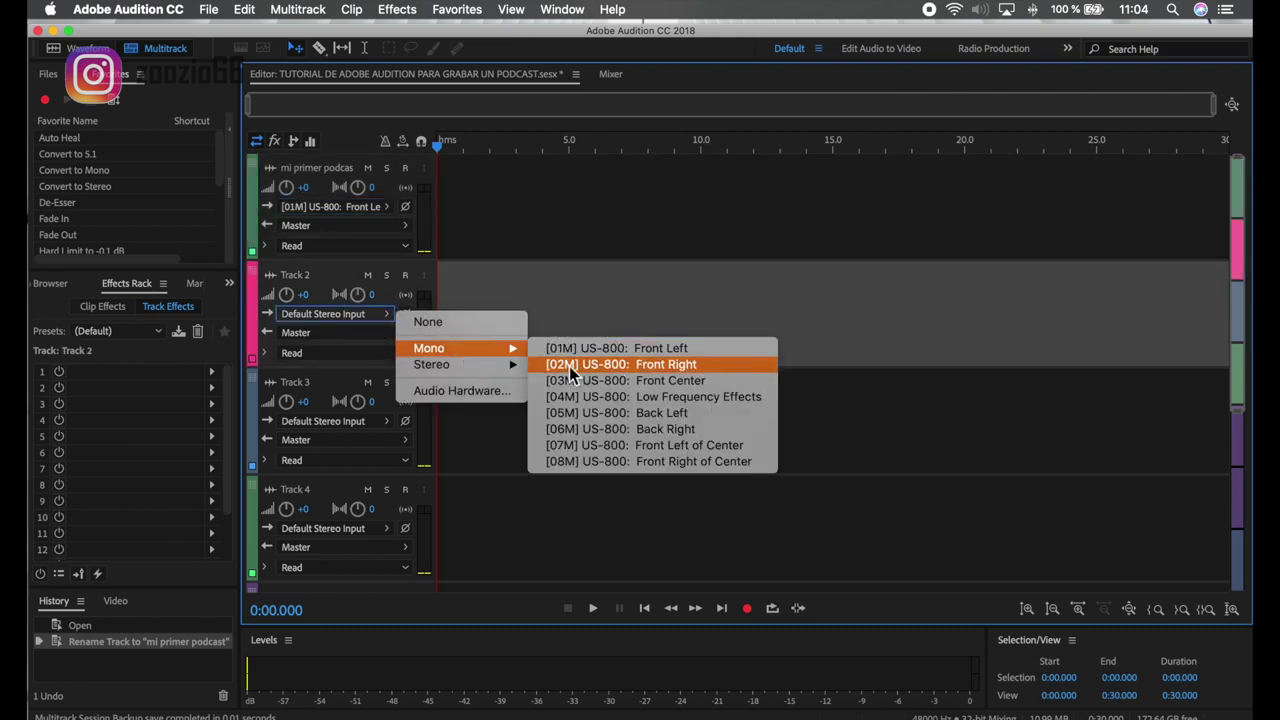
click(353, 432)
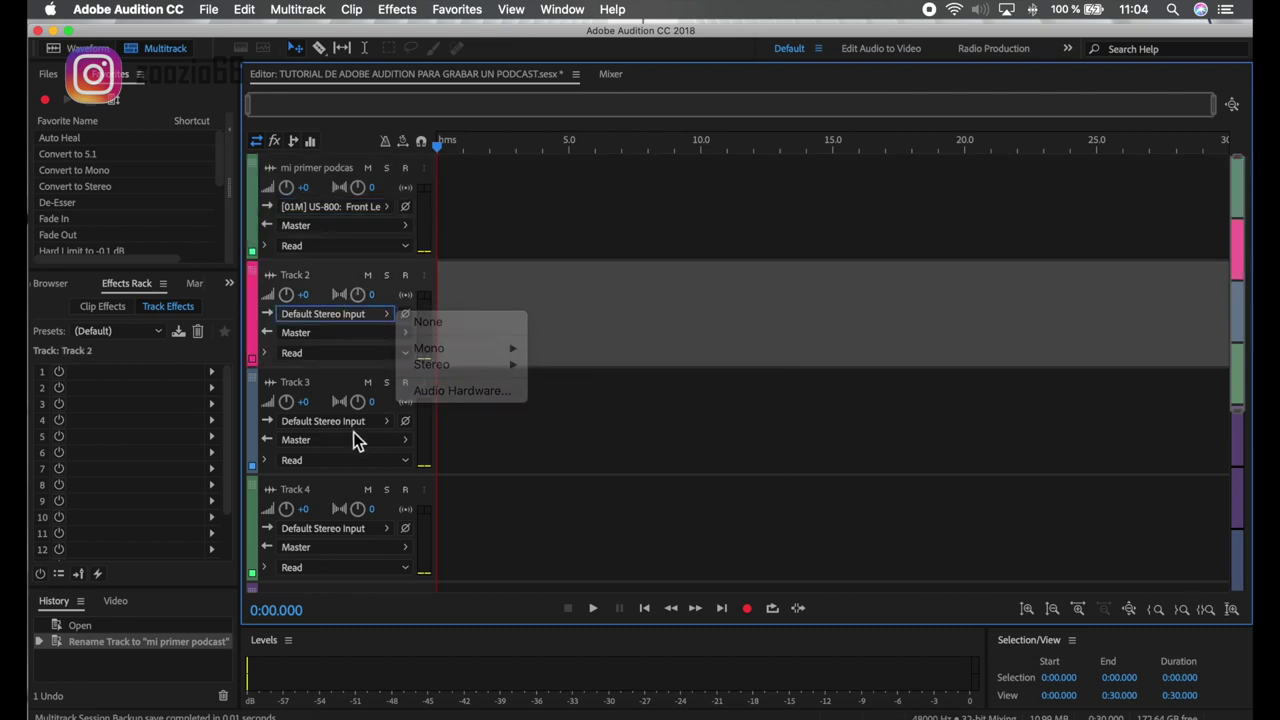
click(358, 432)
mouse_move(450, 457)
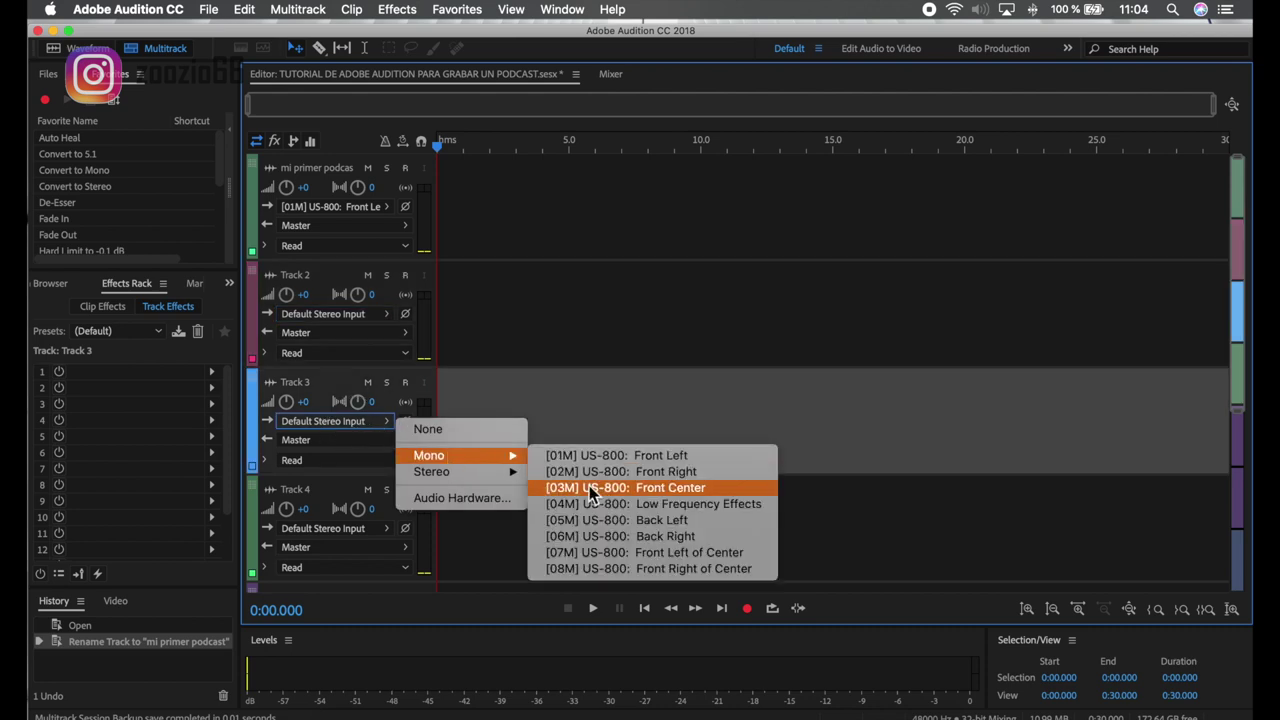
click(337, 426)
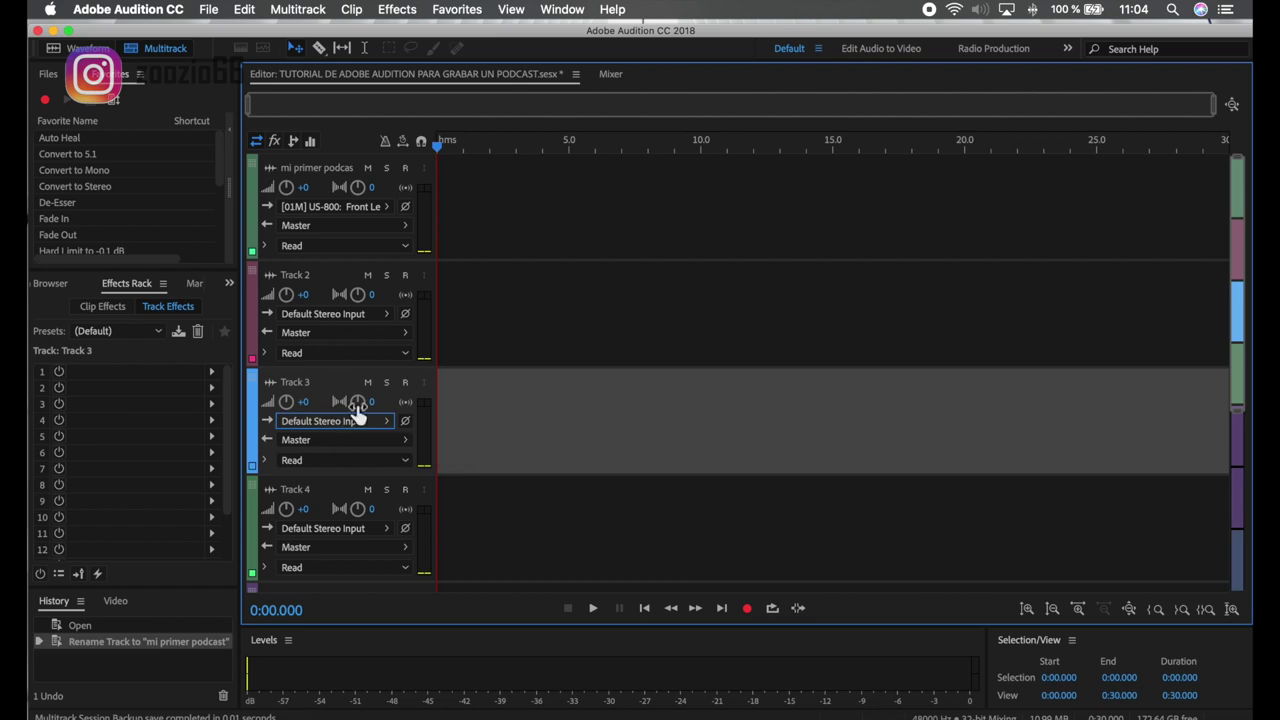
Delete the unneeded Tracks 2, 3, 4 and 5 from the multitrack session
click(360, 268)
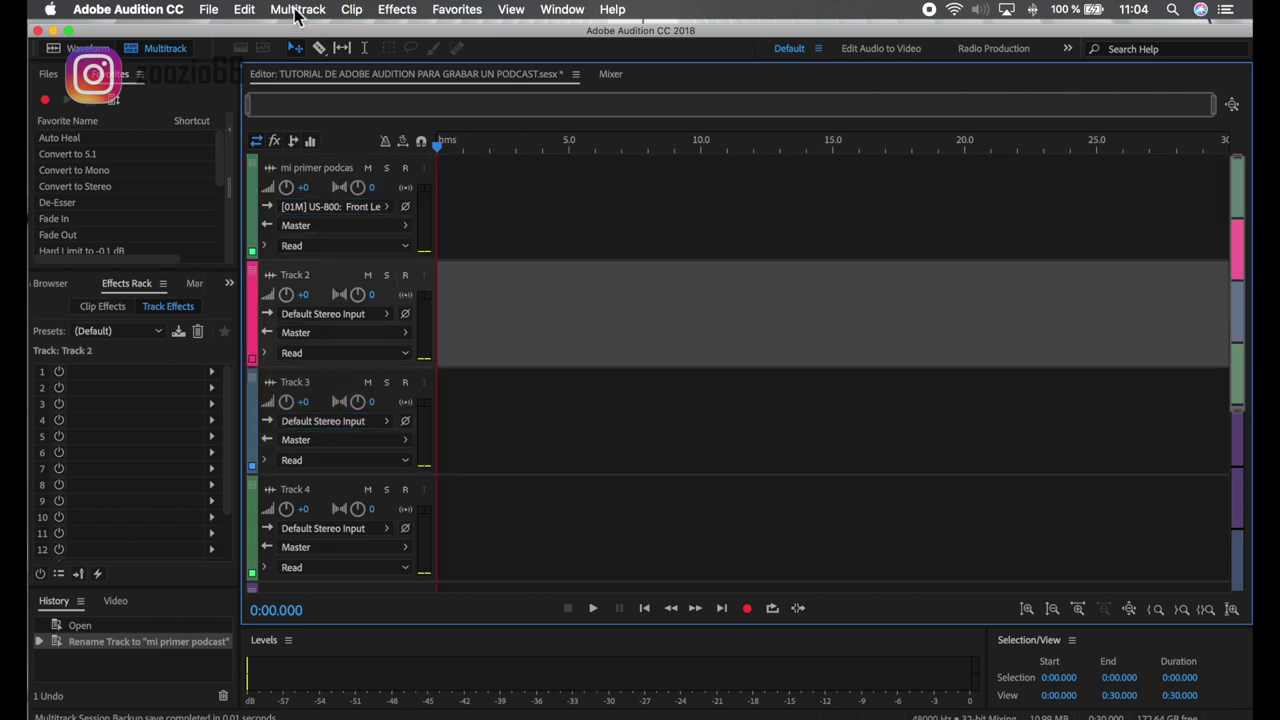
click(319, 14)
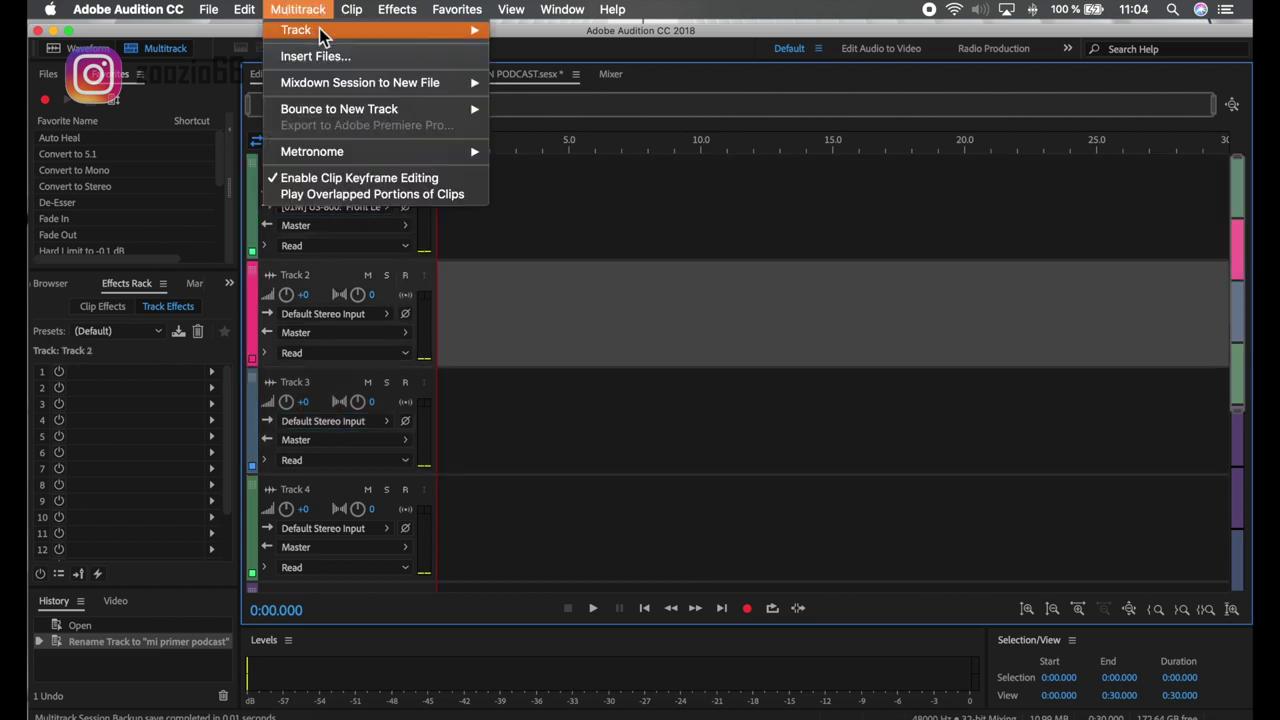
mouse_move(319, 28)
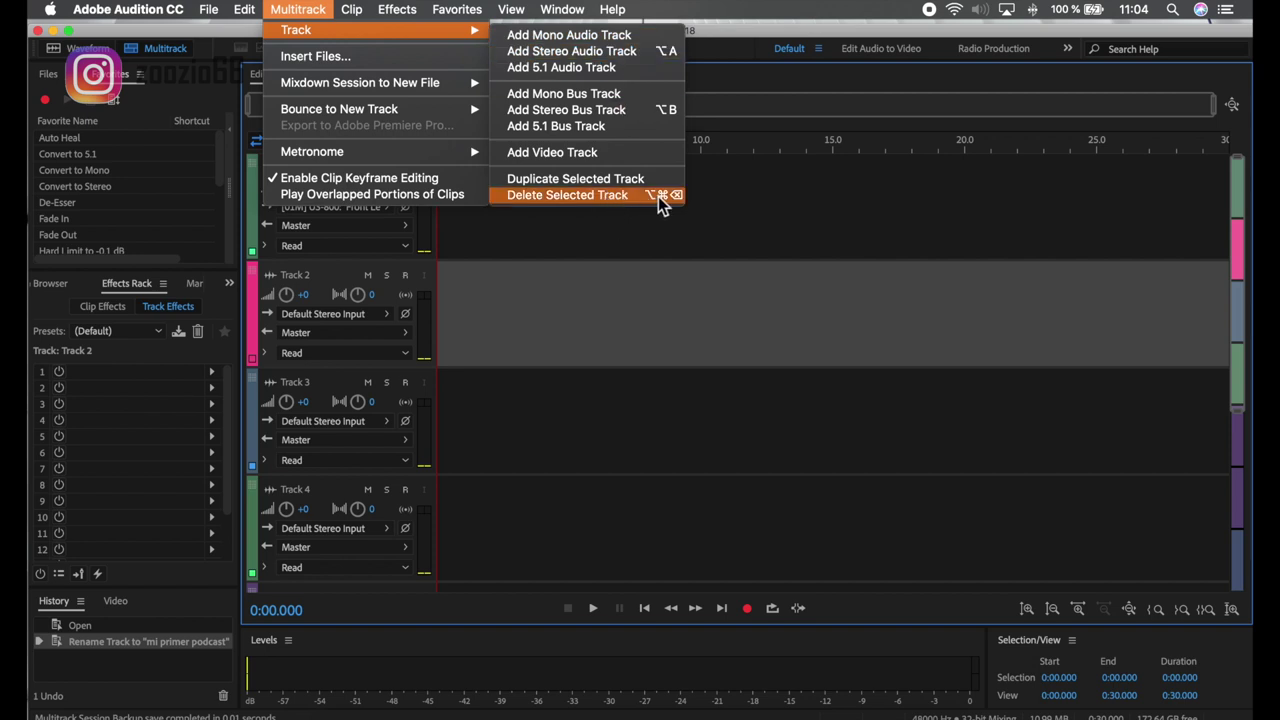
key(Escape)
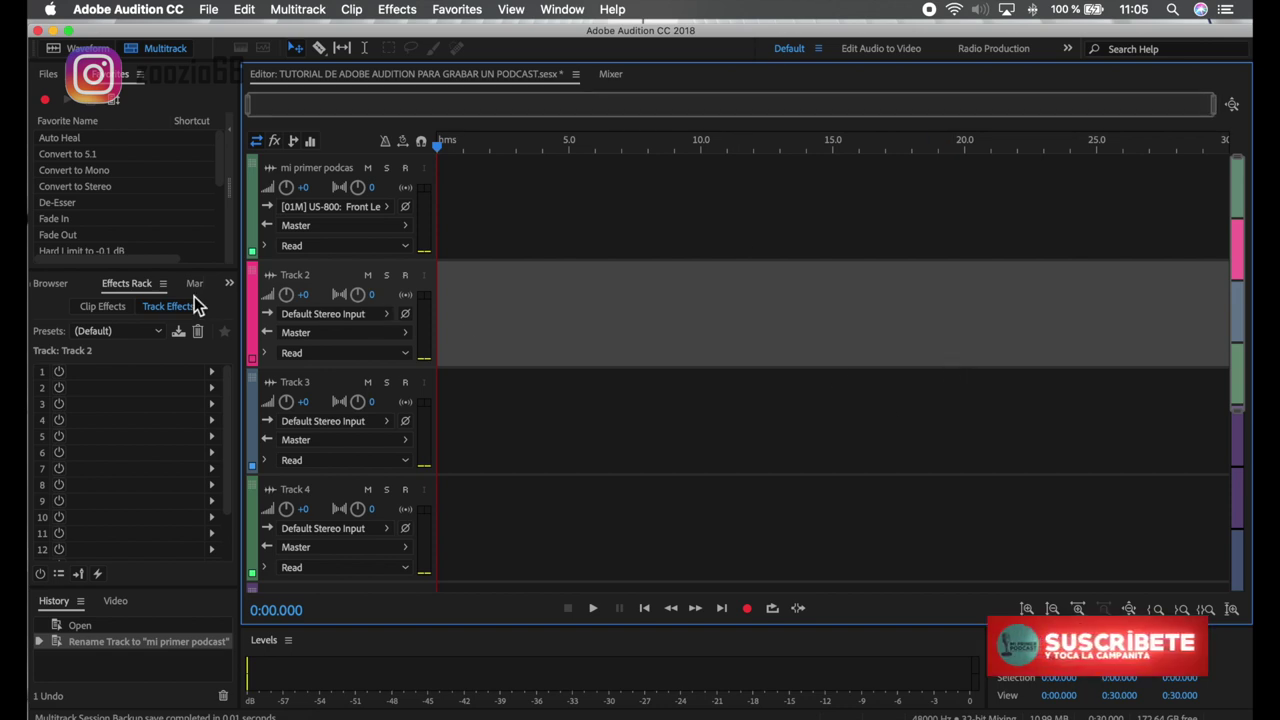
key(super+alt+BackSpace)
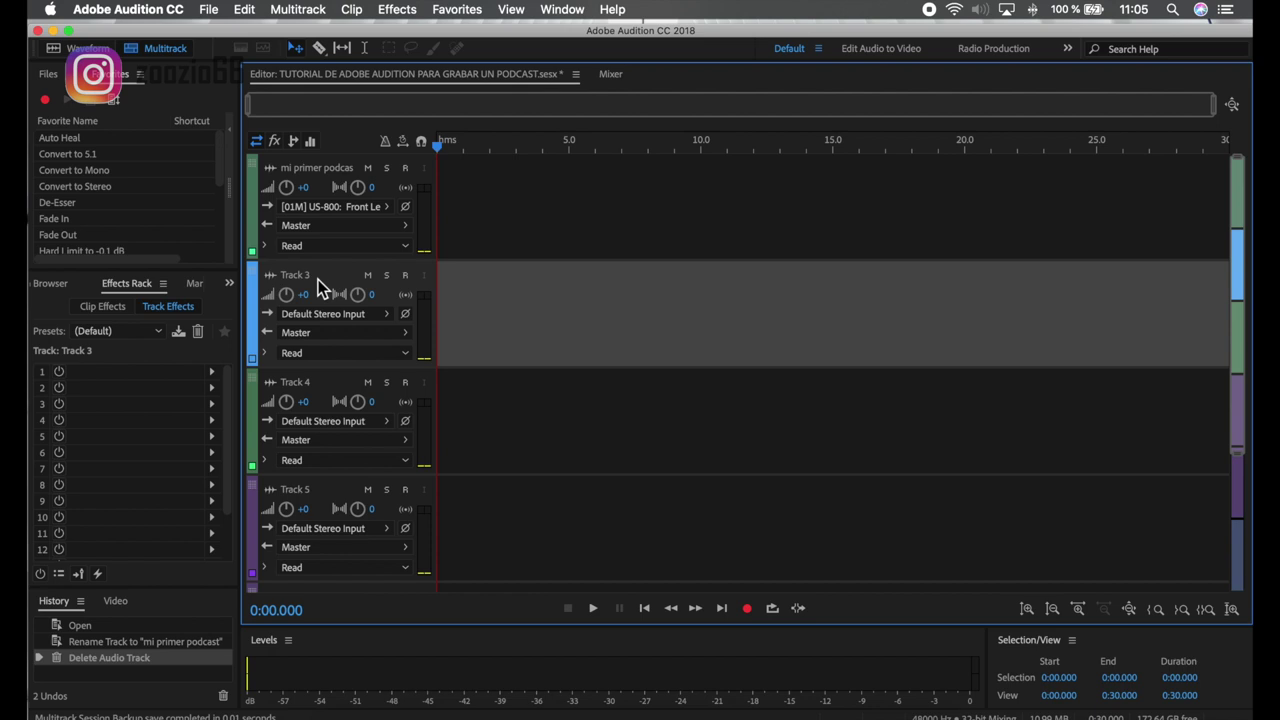
key(super+alt+BackSpace)
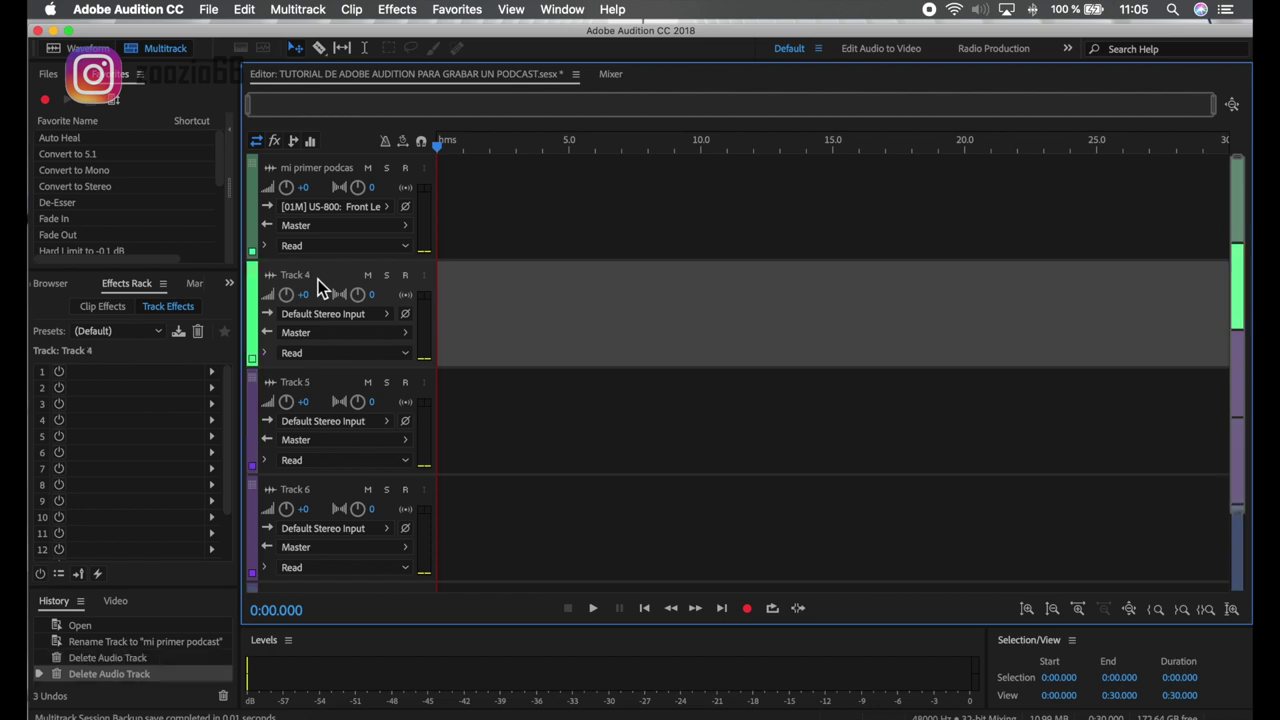
key(super+alt+BackSpace)
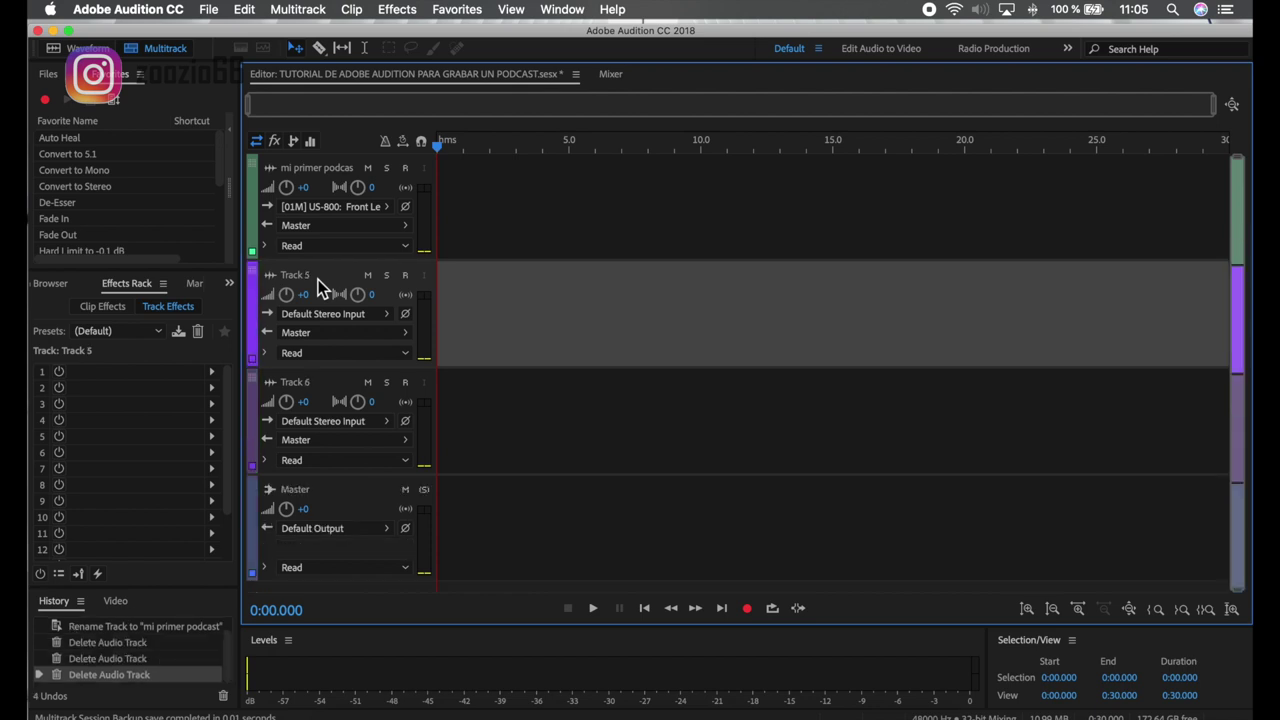
key(super+alt+BackSpace)
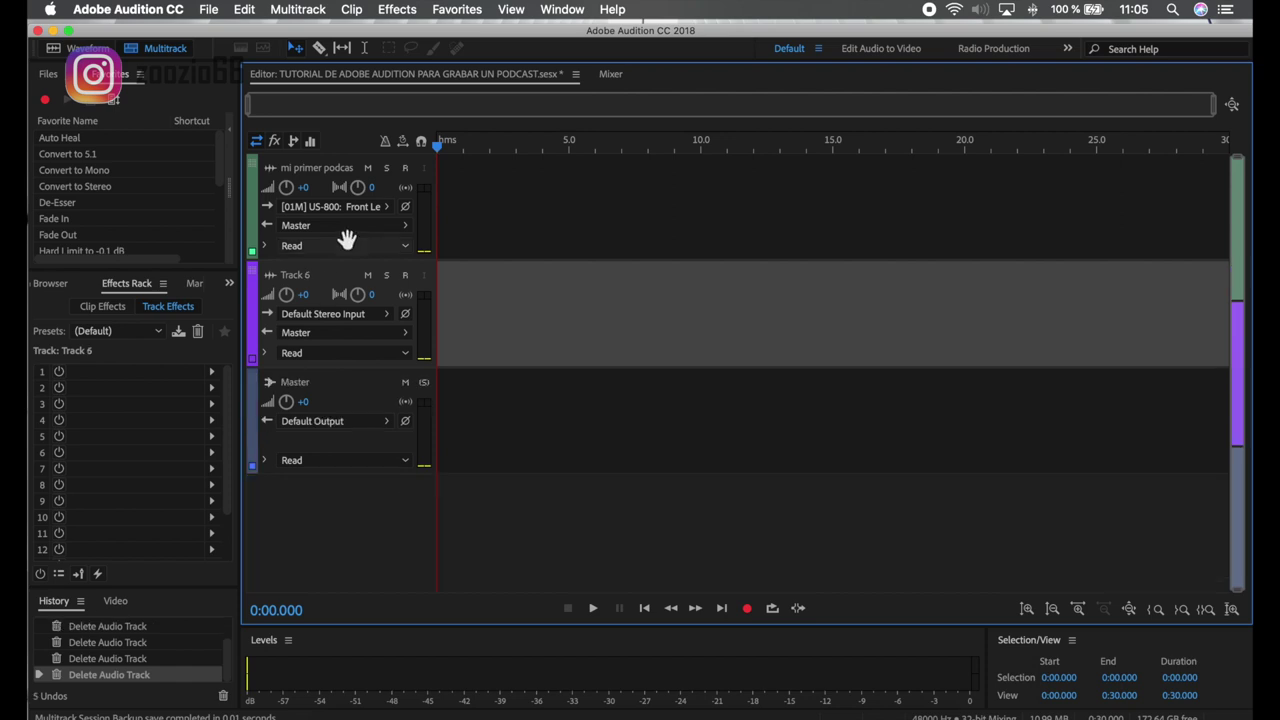
Rename Track 6 as "música de fondo"
click(310, 275)
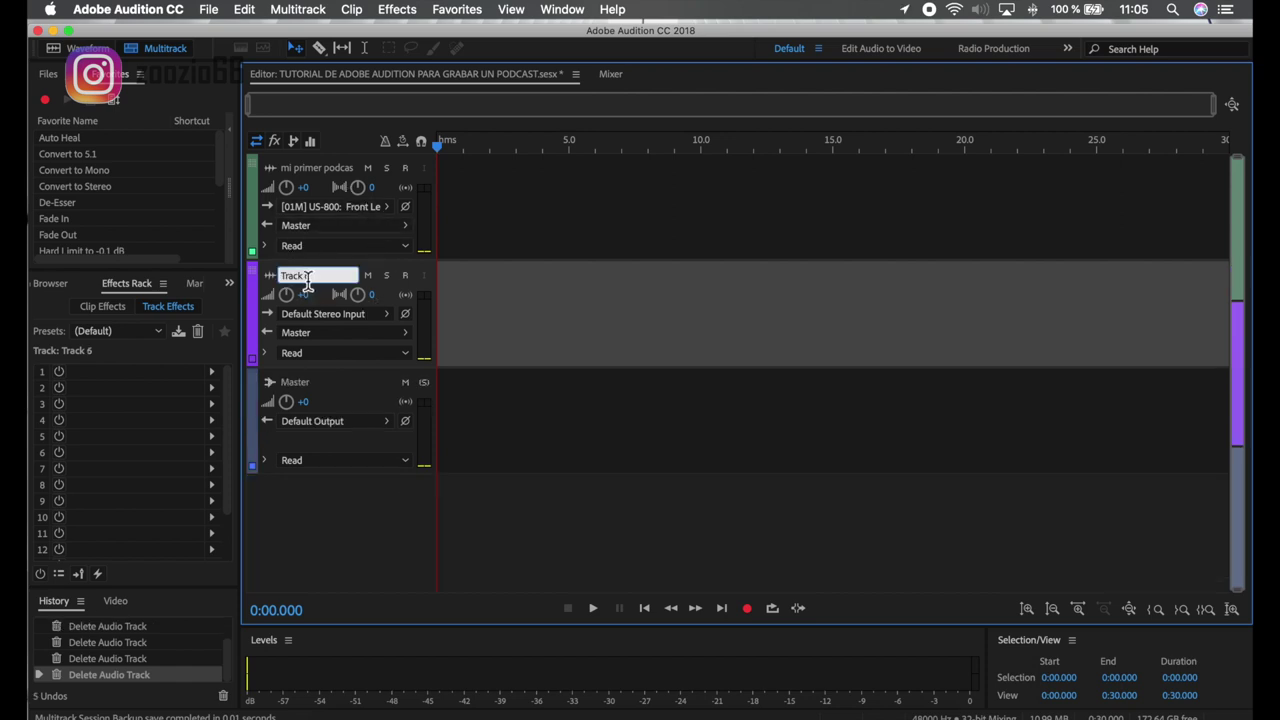
text(música de fondo)
key(Return)
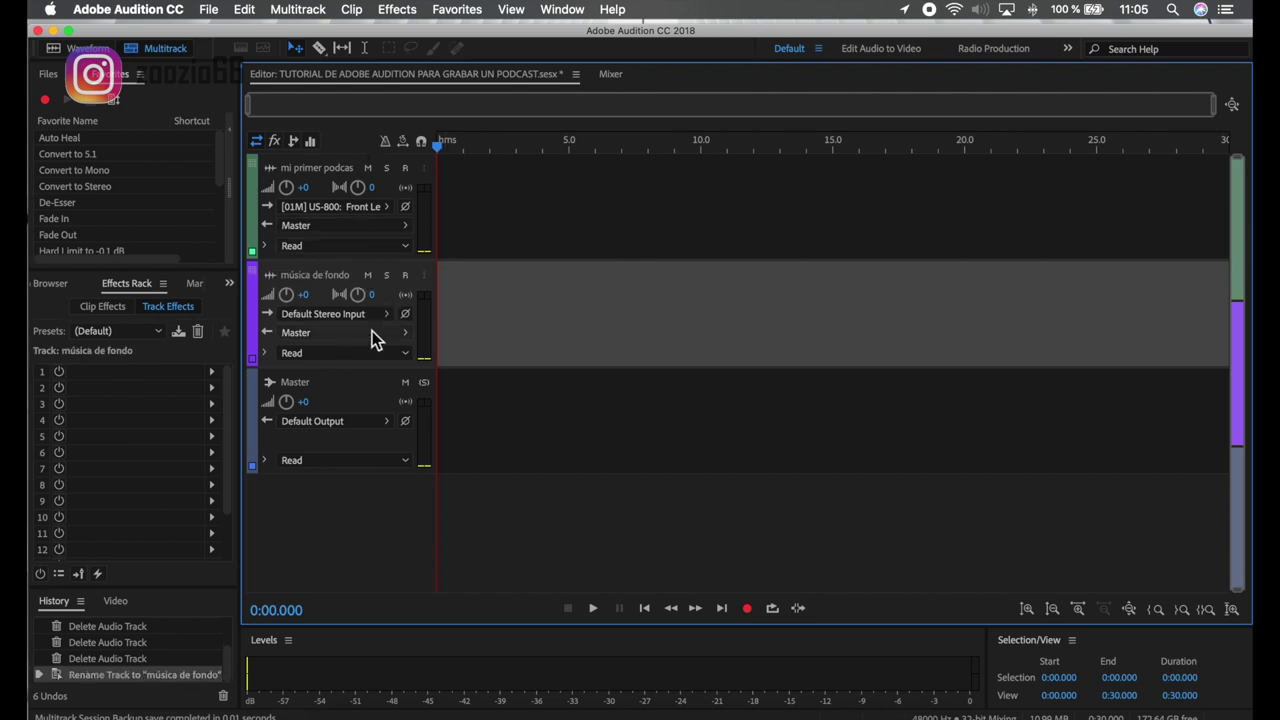
scroll(372, 331, up, 2)
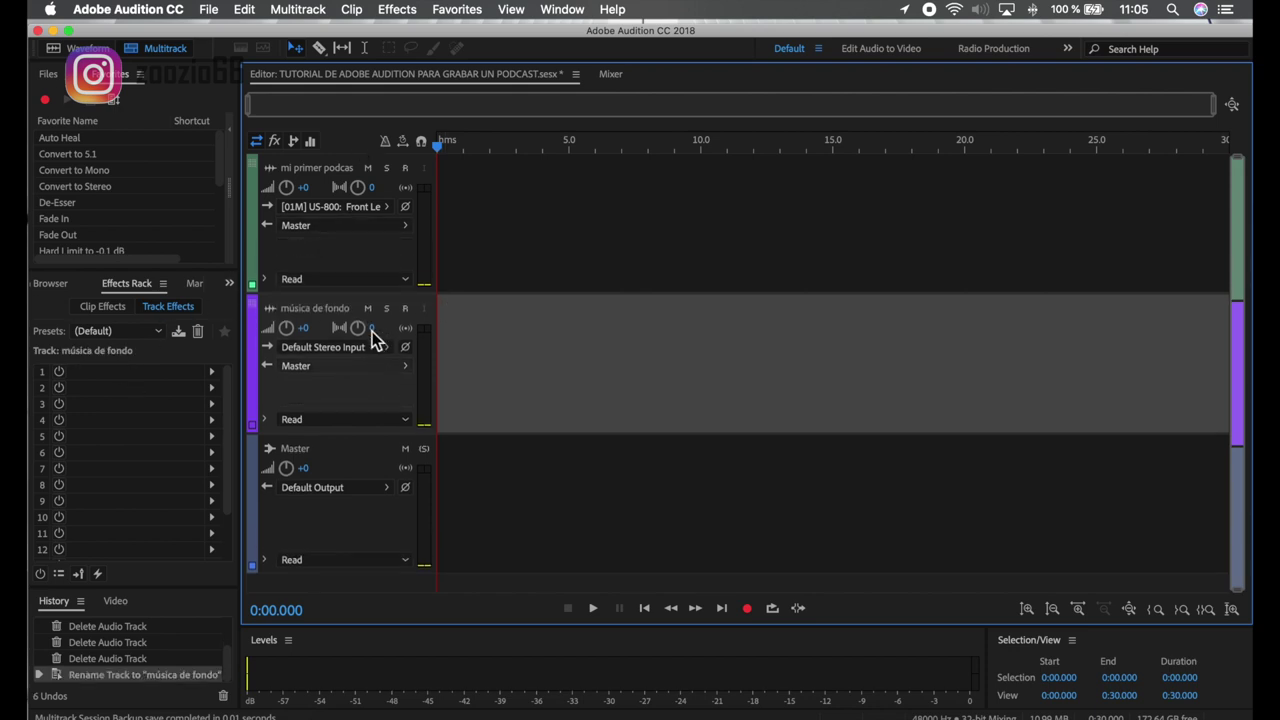
Select the "mi primer podcast" track and arm it for recording
click(352, 205)
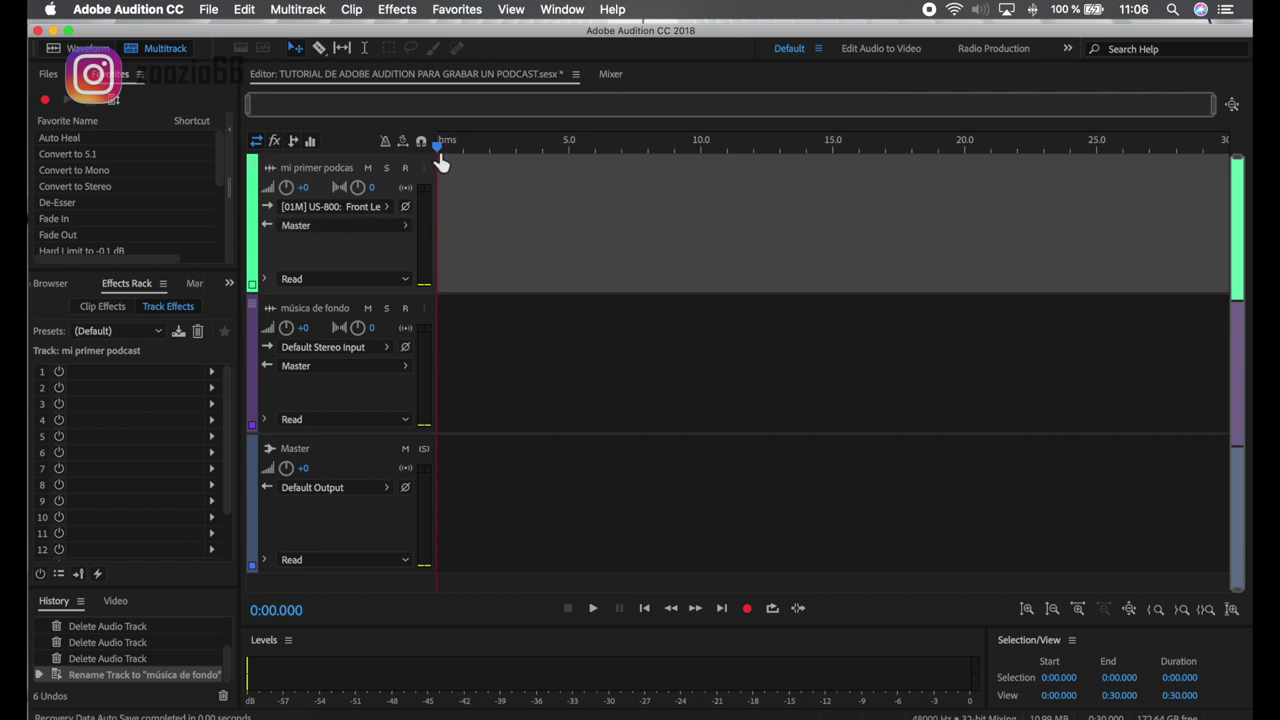
click(432, 157)
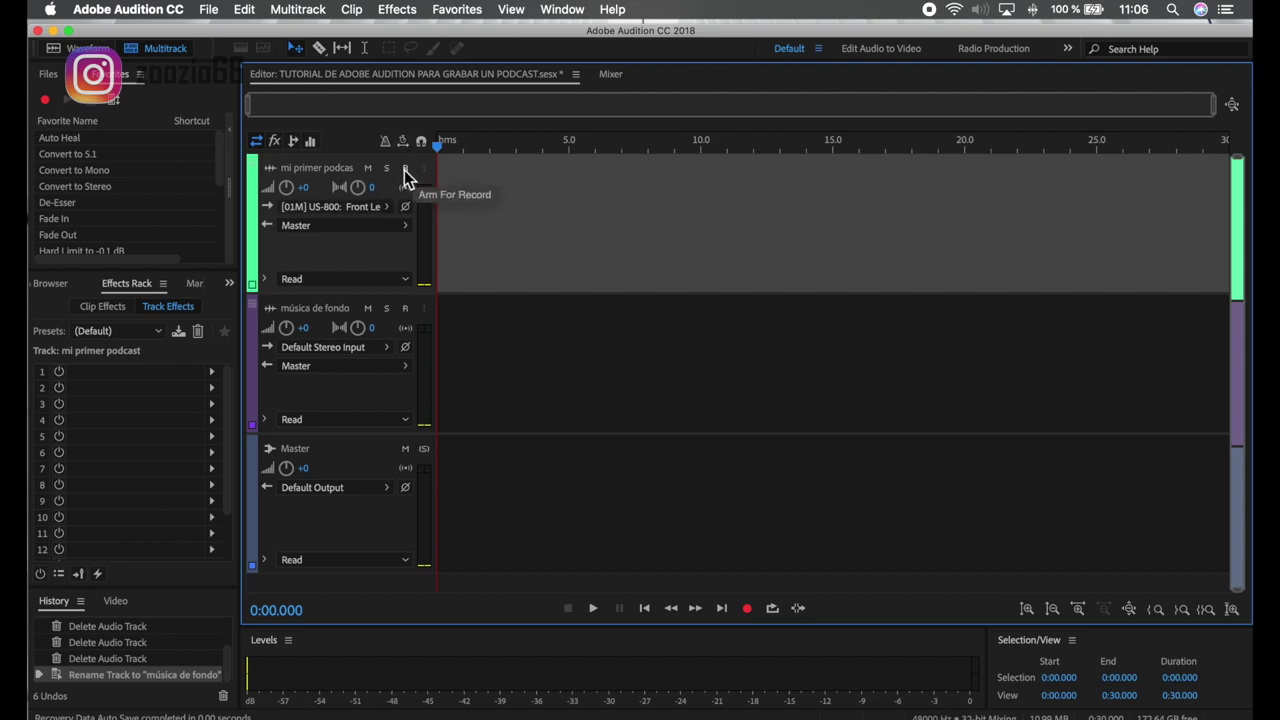
click(406, 168)
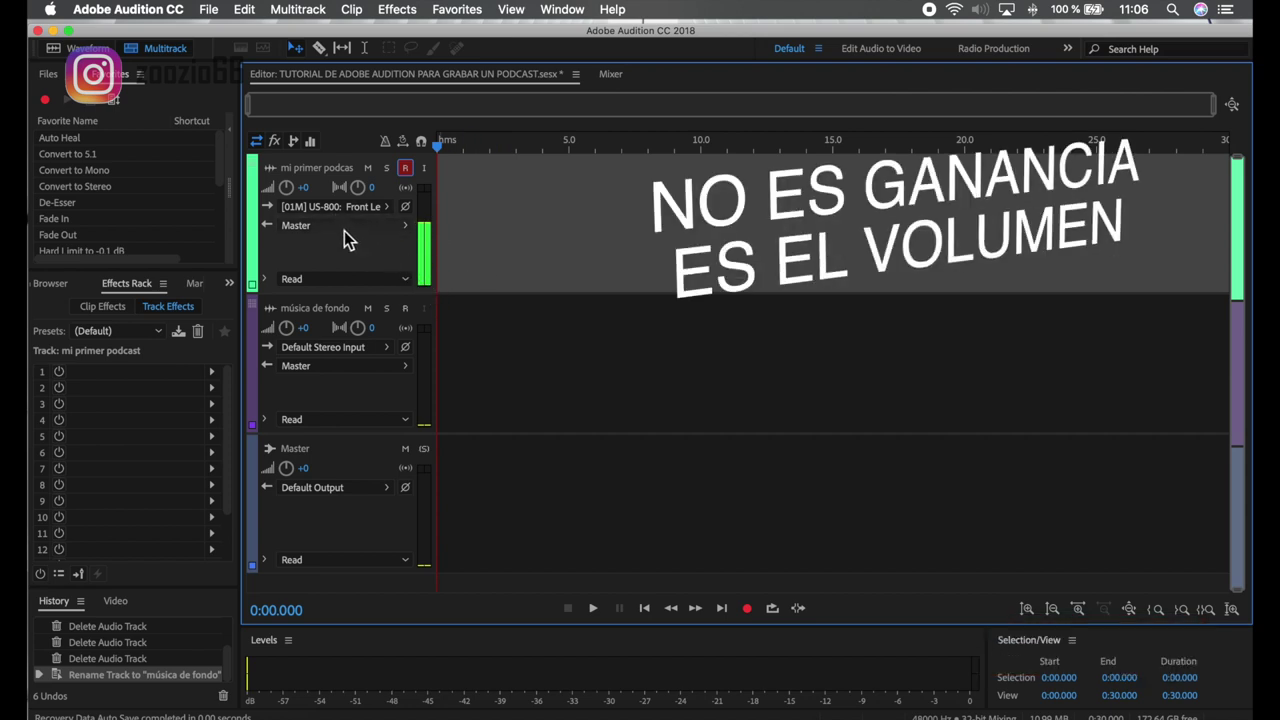
Try raising the volume of the "mi primer podcast" track to about +4.2, and reset it to 0
click(291, 190)
drag(291, 190, 323, 210)
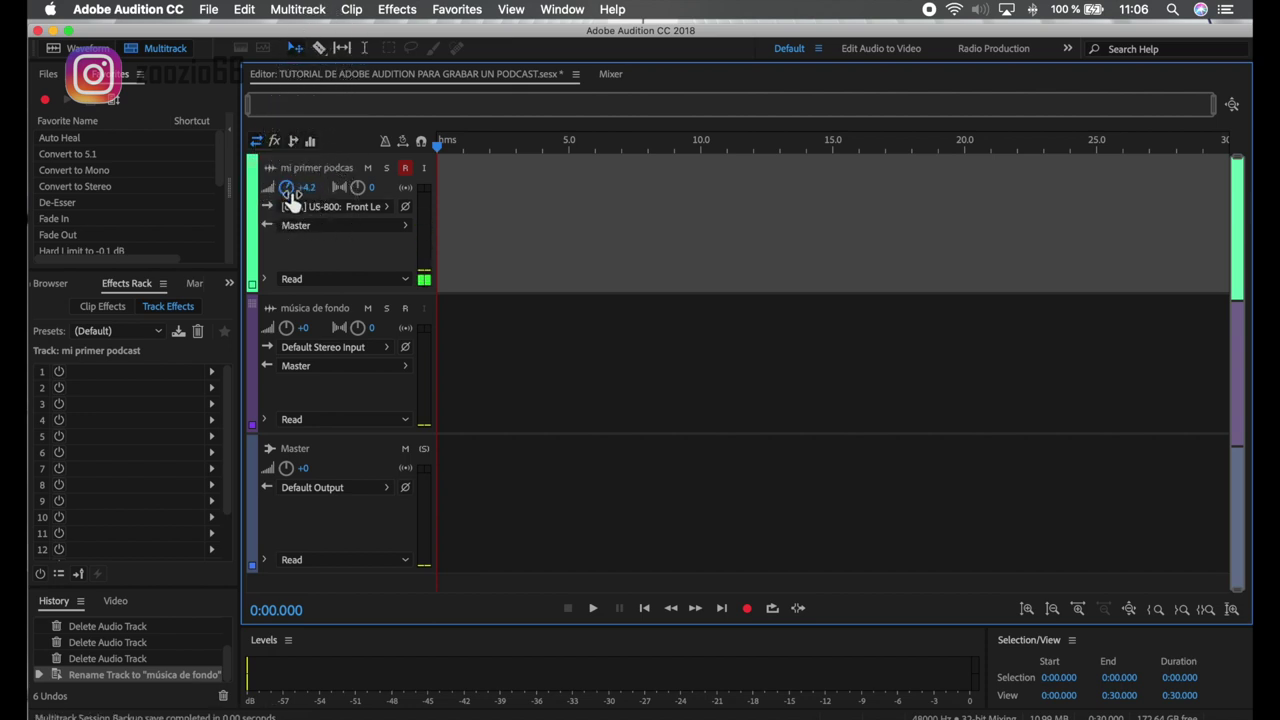
click(304, 188)
text(0)
key(Return)
Try lowering the volume of the "mi primer podcast" track to about -0.3, and return it to 0
mouse_move(293, 193)
mouse_move(305, 189)
mouse_down()
mouse_move(305, 210)
mouse_move(310, 200)
mouse_up()
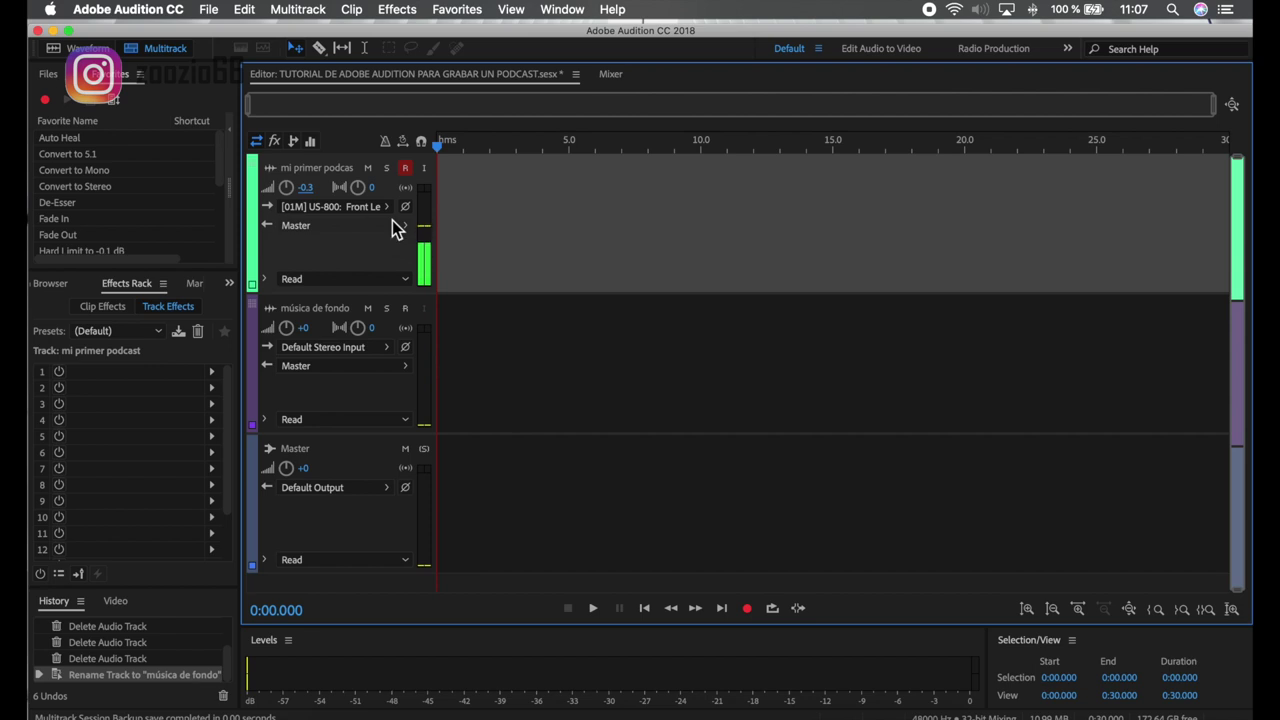
click(310, 188)
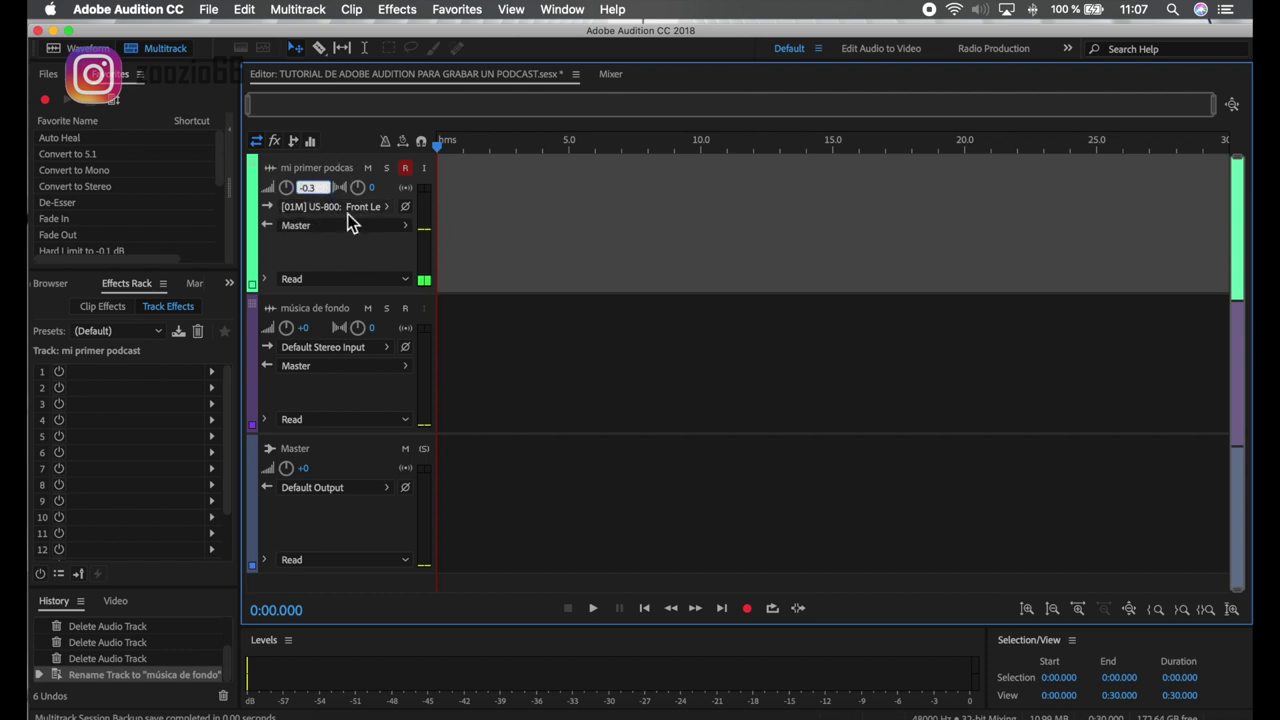
text(0)
key(Return)
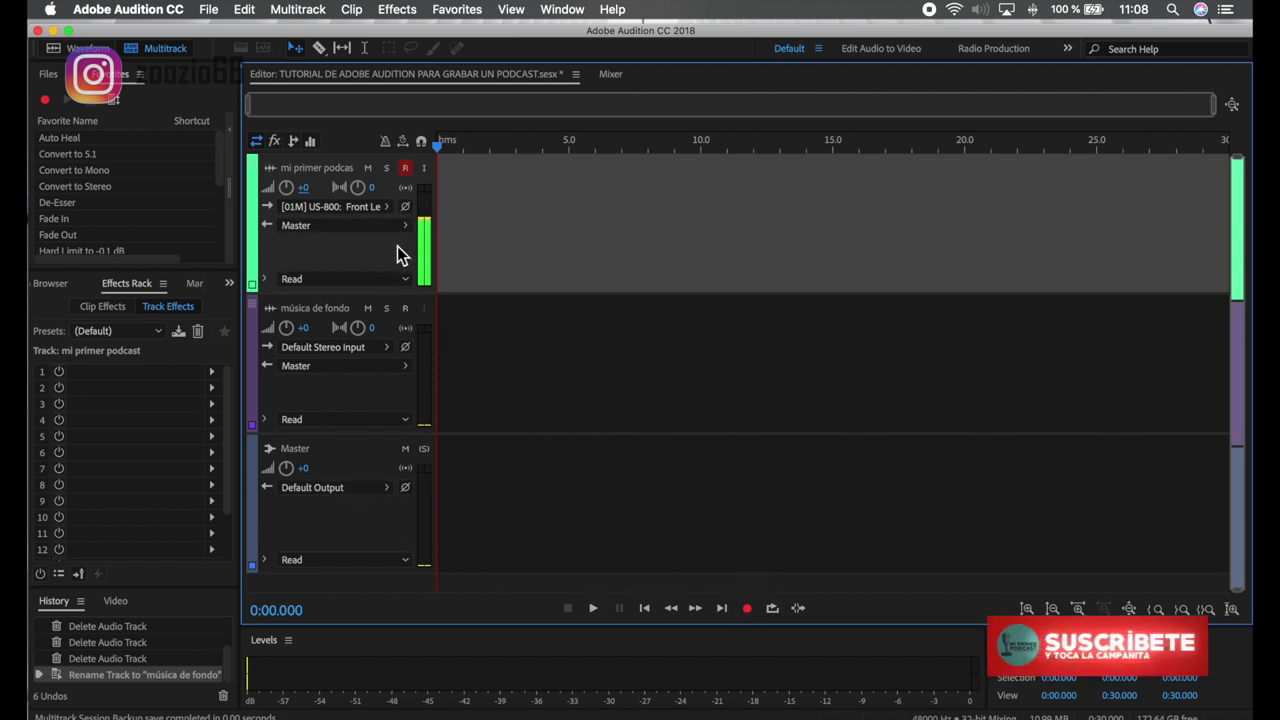
Arm the "música de fondo" track for recording and disarm it again
click(405, 310)
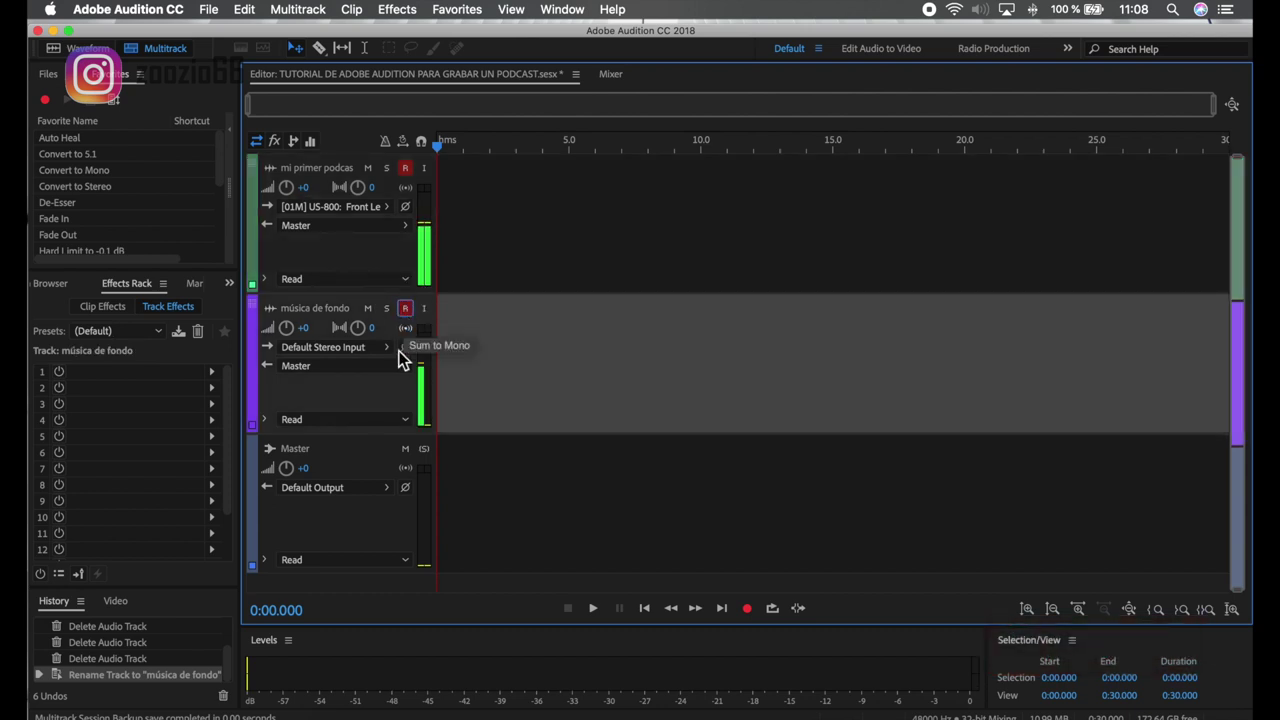
click(405, 310)
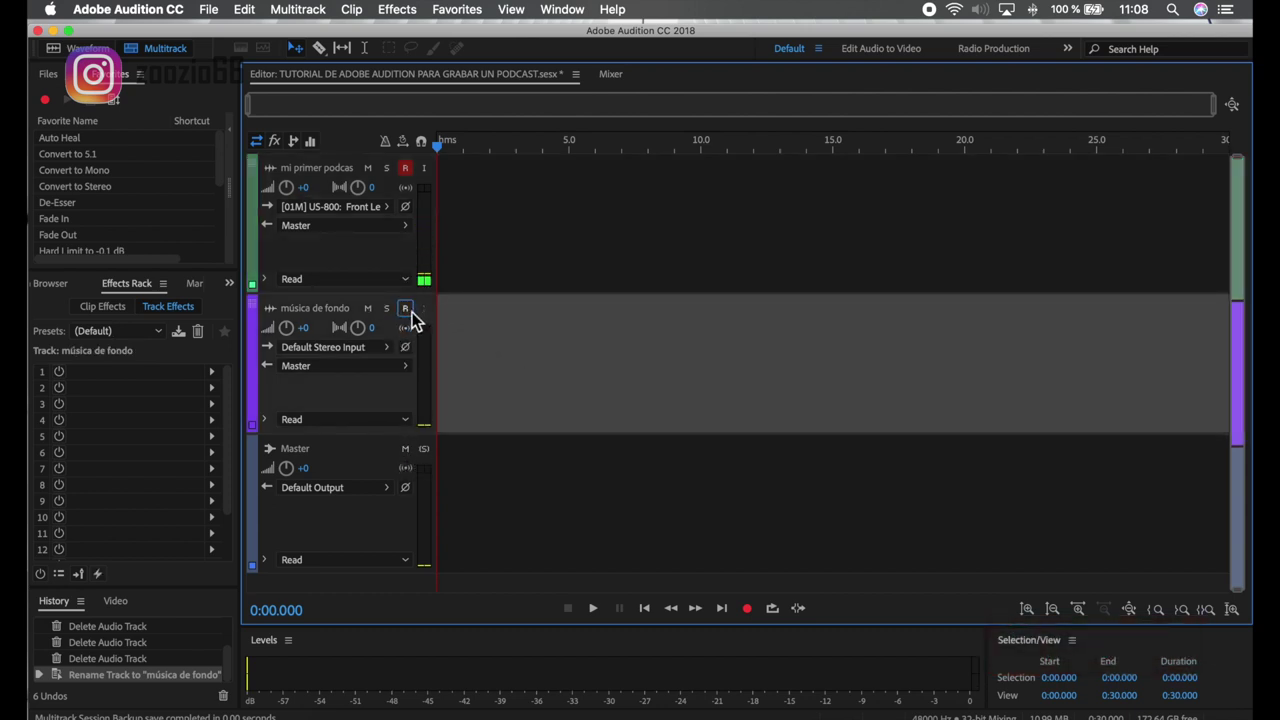
Record a test clip of about 28 seconds on the armed "mi primer podcast" track and stop the recording
click(375, 172)
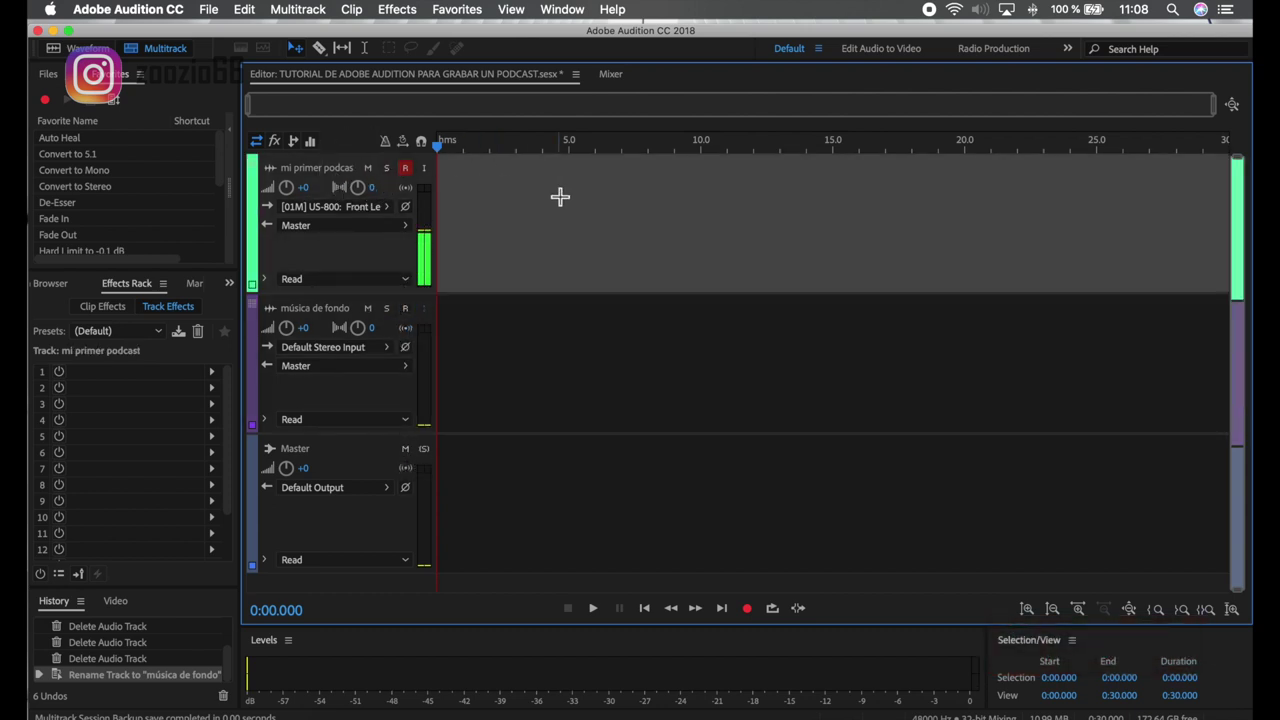
click(748, 608)
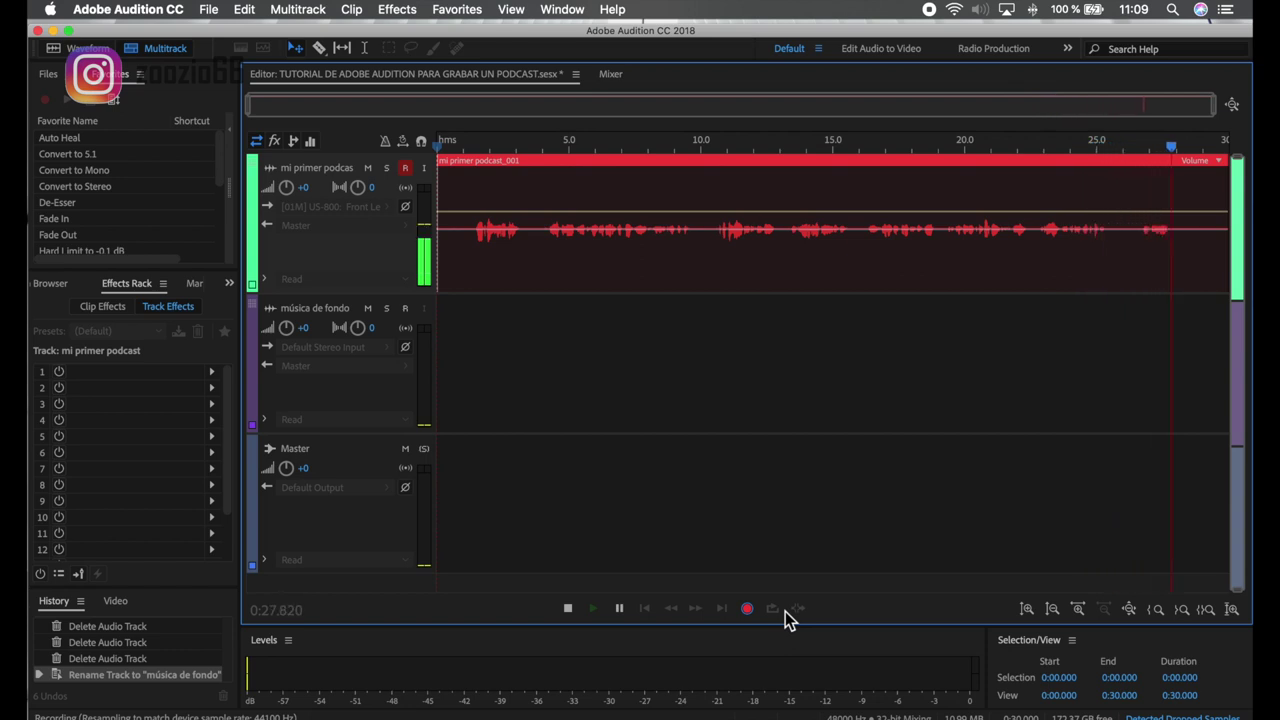
key(space)
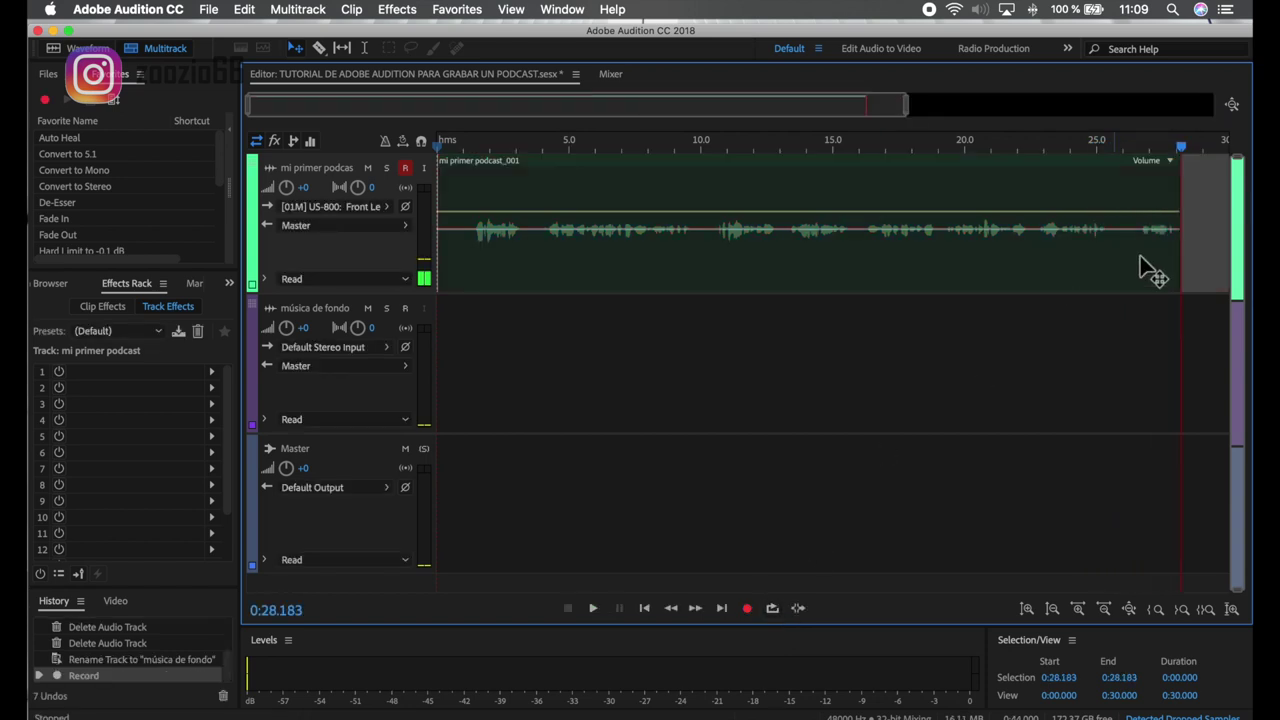
Return the playhead to the start of the session and select the recorded clip on the "mi primer podcast" track
key(Home)
key(space)
key(space)
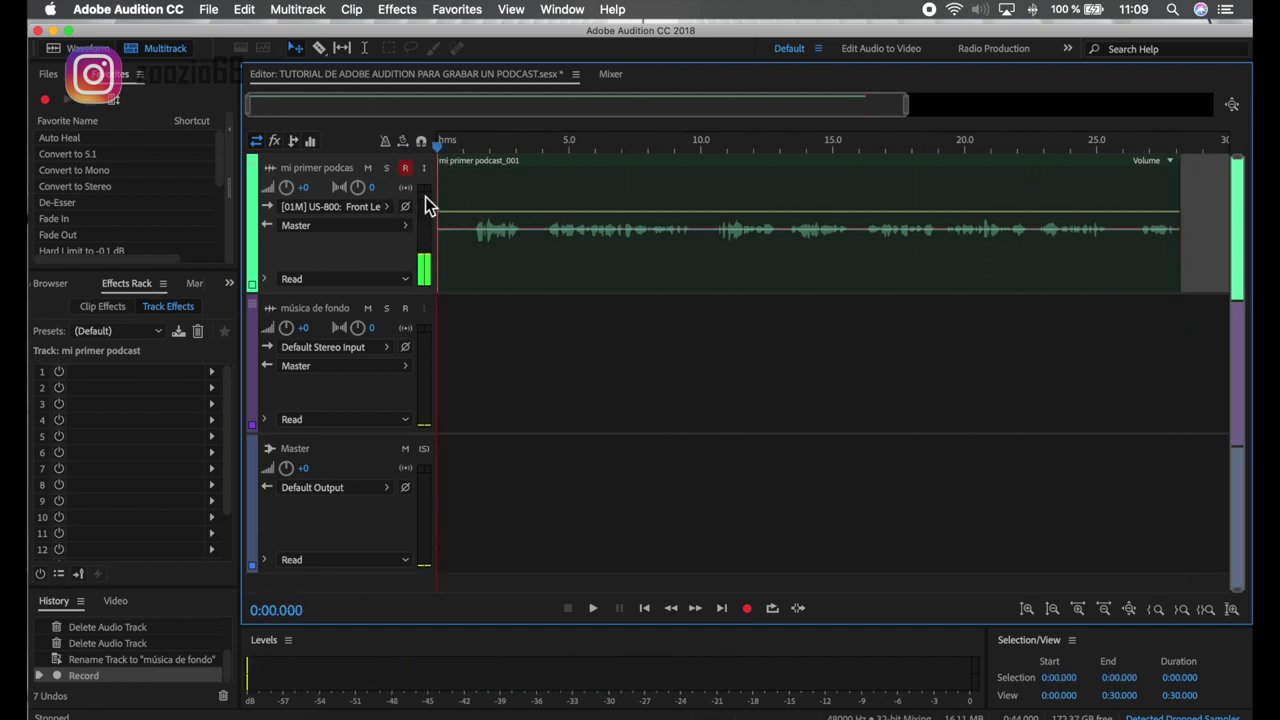
click(493, 320)
click(498, 280)
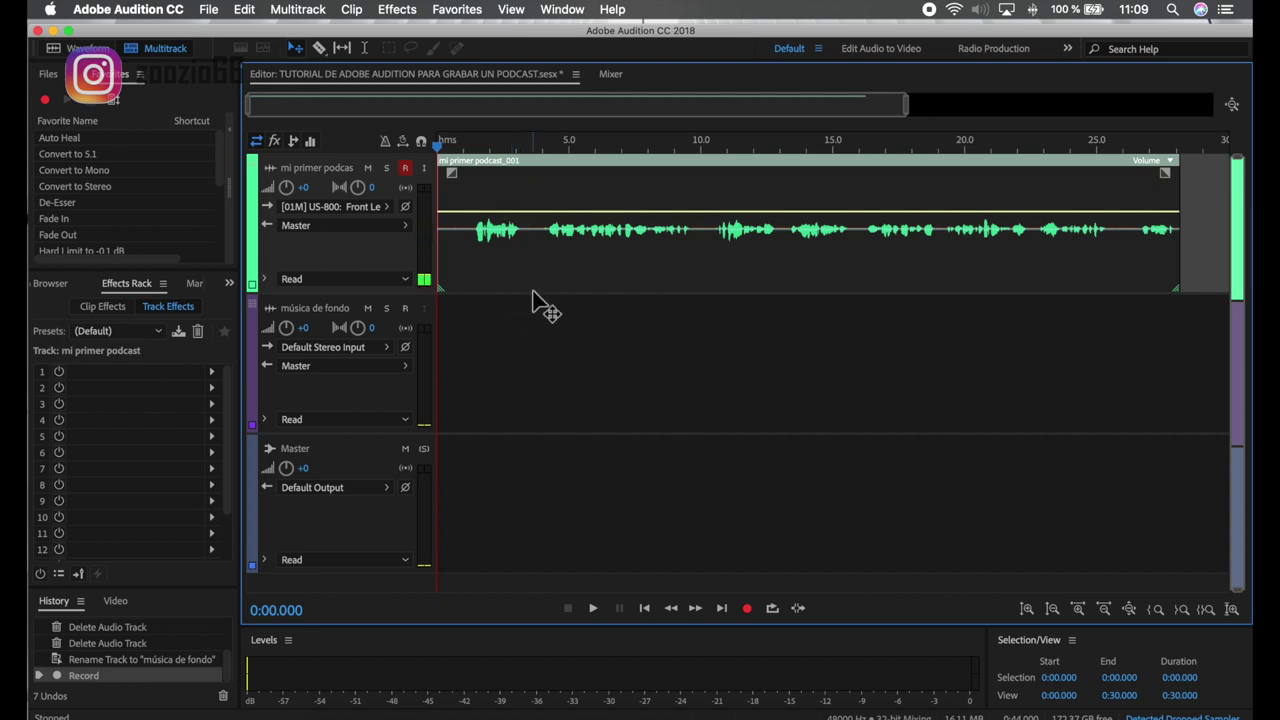
Inspect the recorded waveform on the "mi primer podcast" track at several zoom levels
click(534, 298)
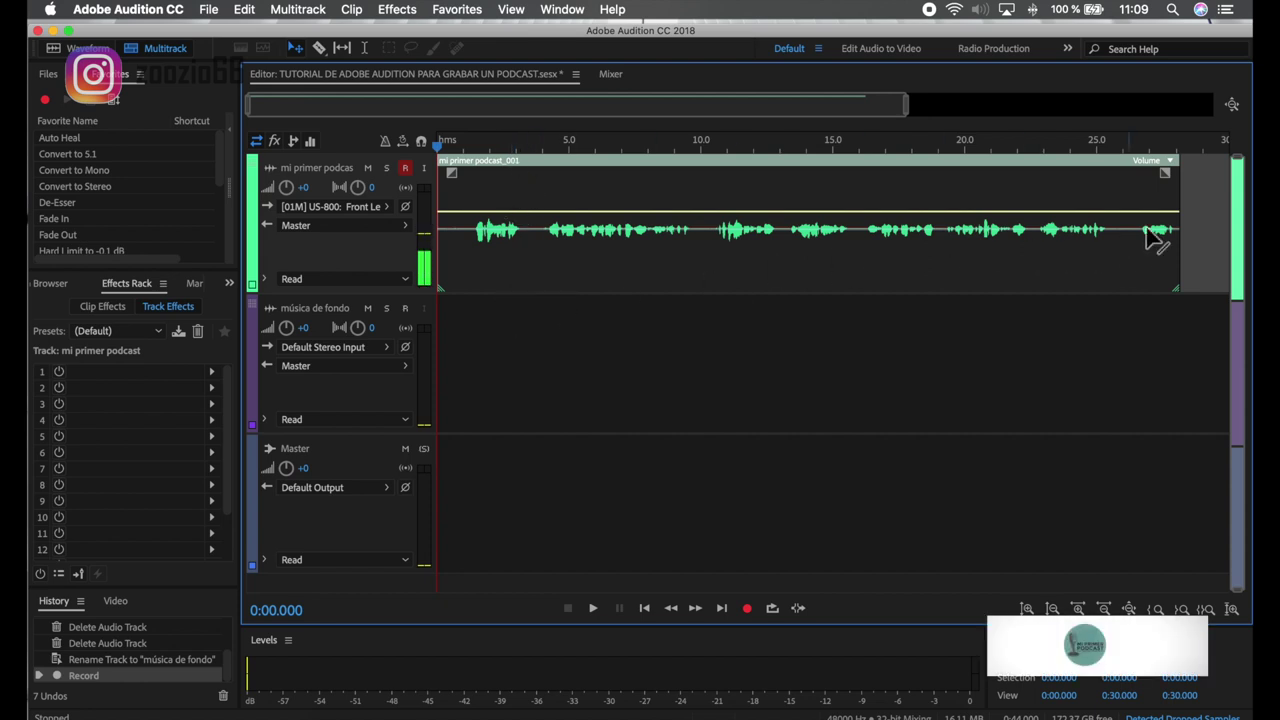
scroll(449, 236, up, 3)
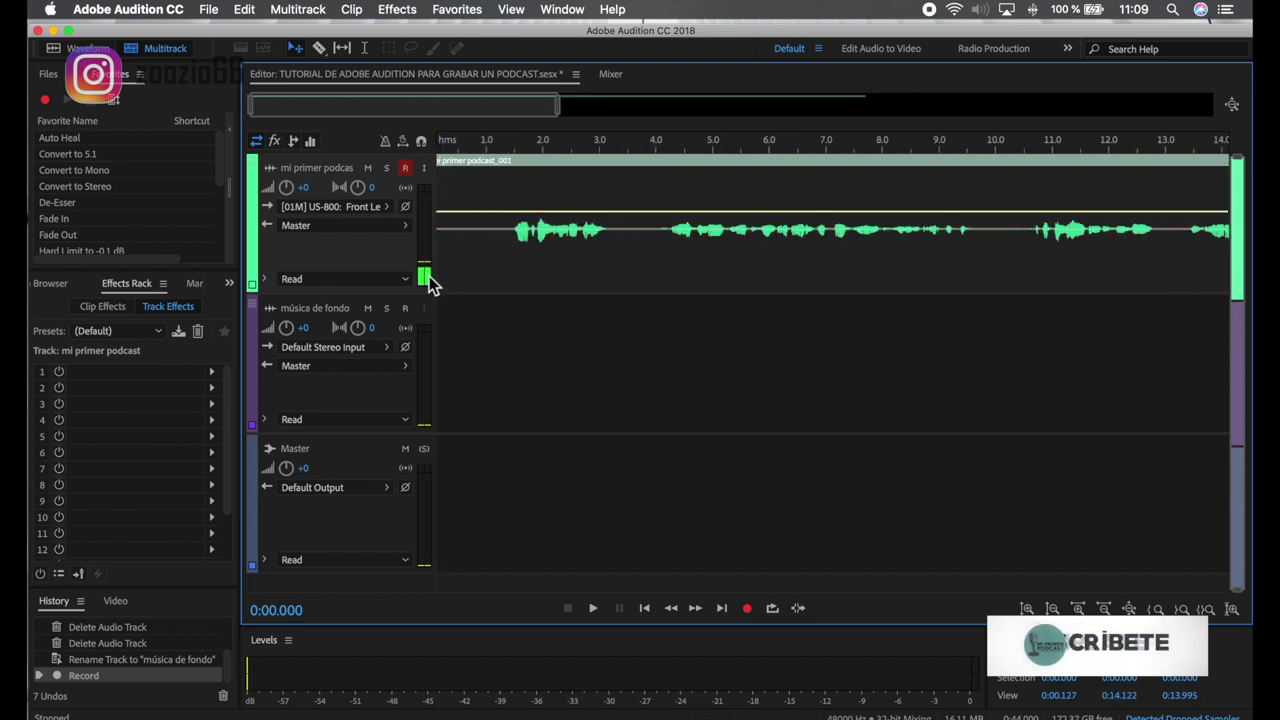
scroll(591, 206, down, 1)
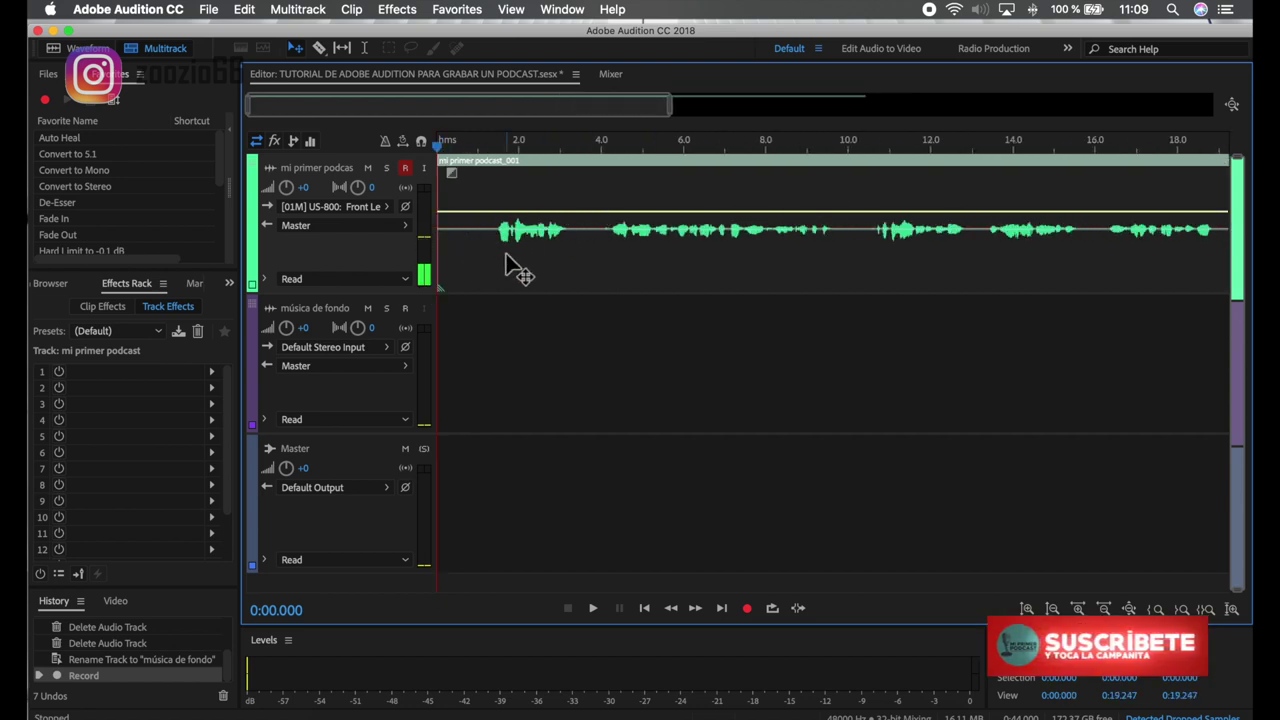
scroll(507, 265, up, 4)
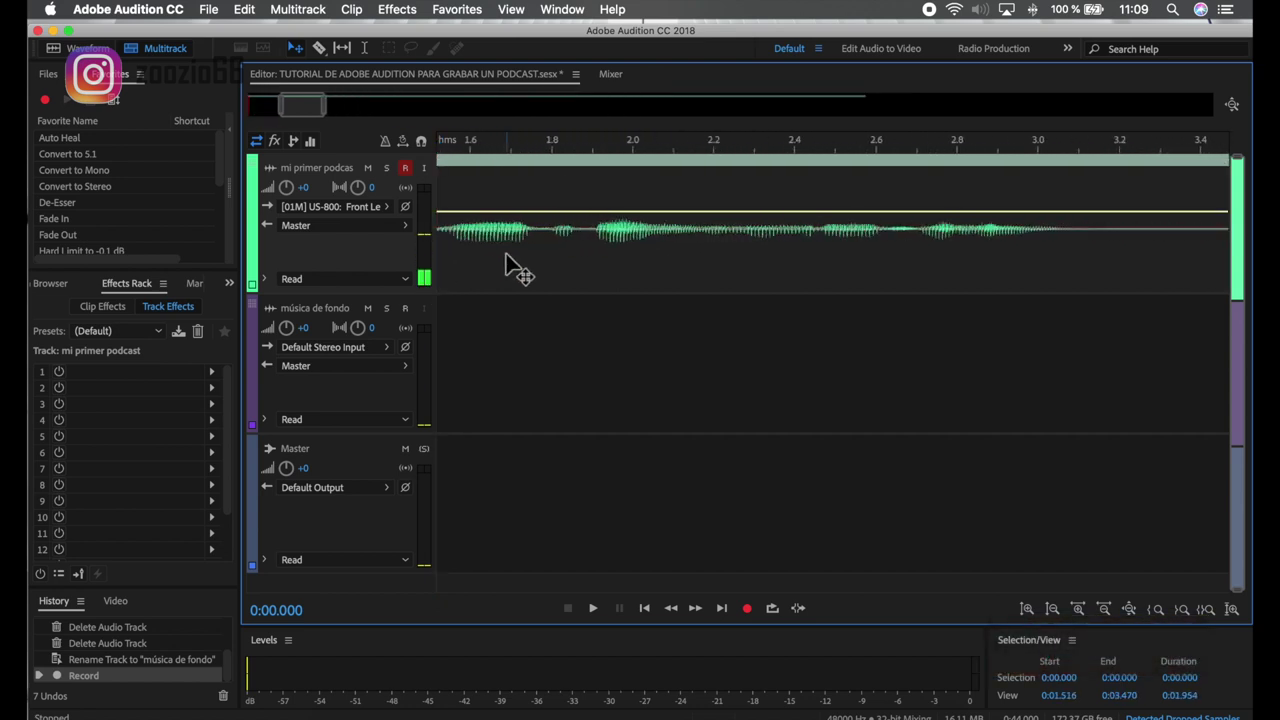
scroll(507, 265, down, 8)
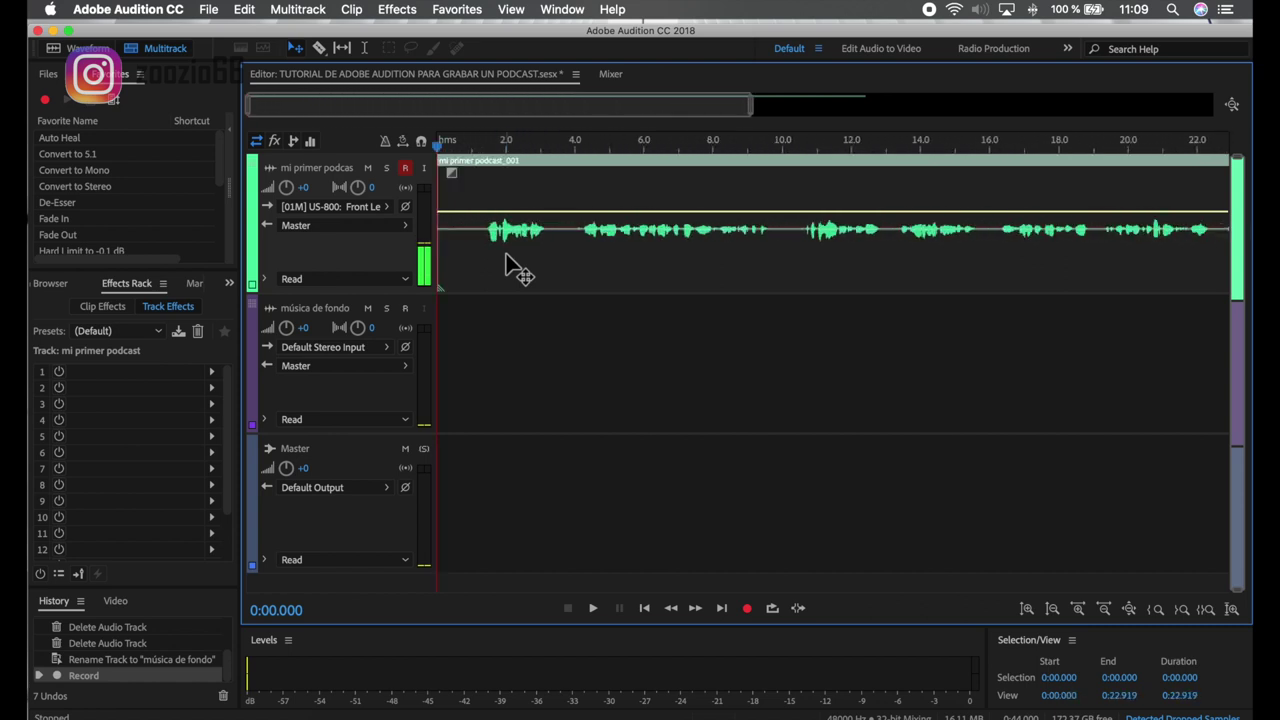
scroll(507, 265, up, 5)
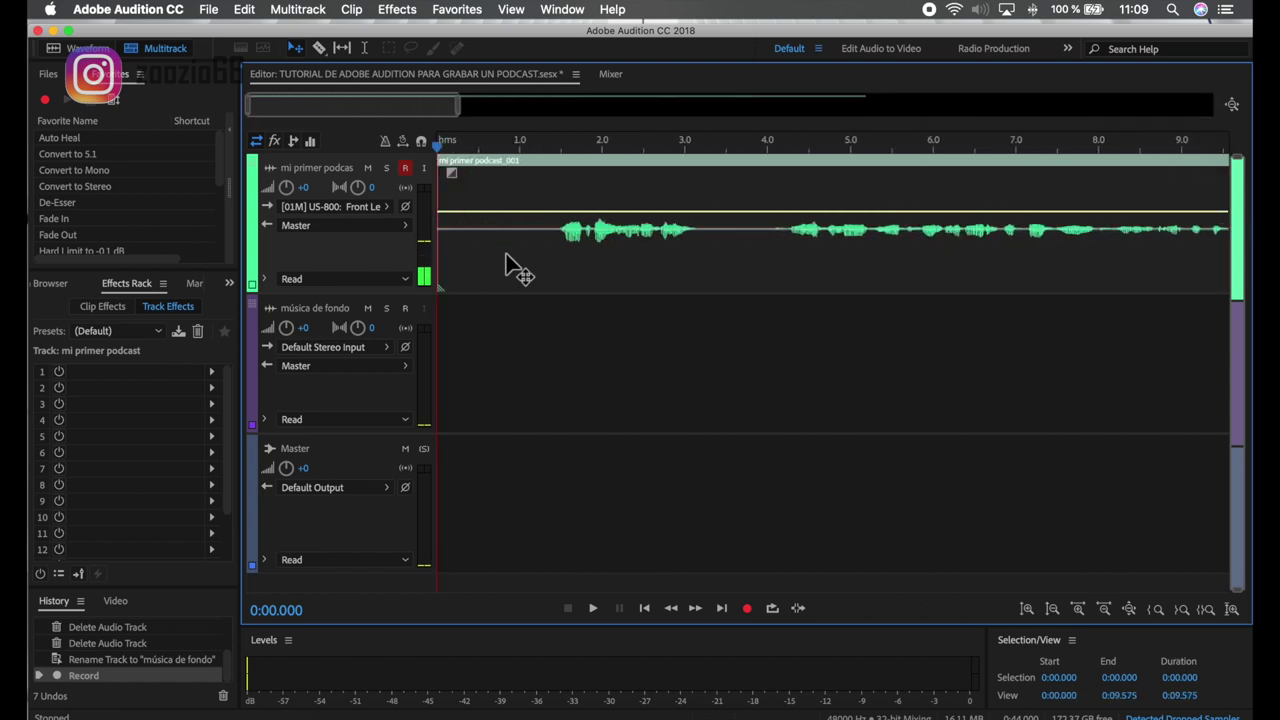
scroll(507, 265, up, 3)
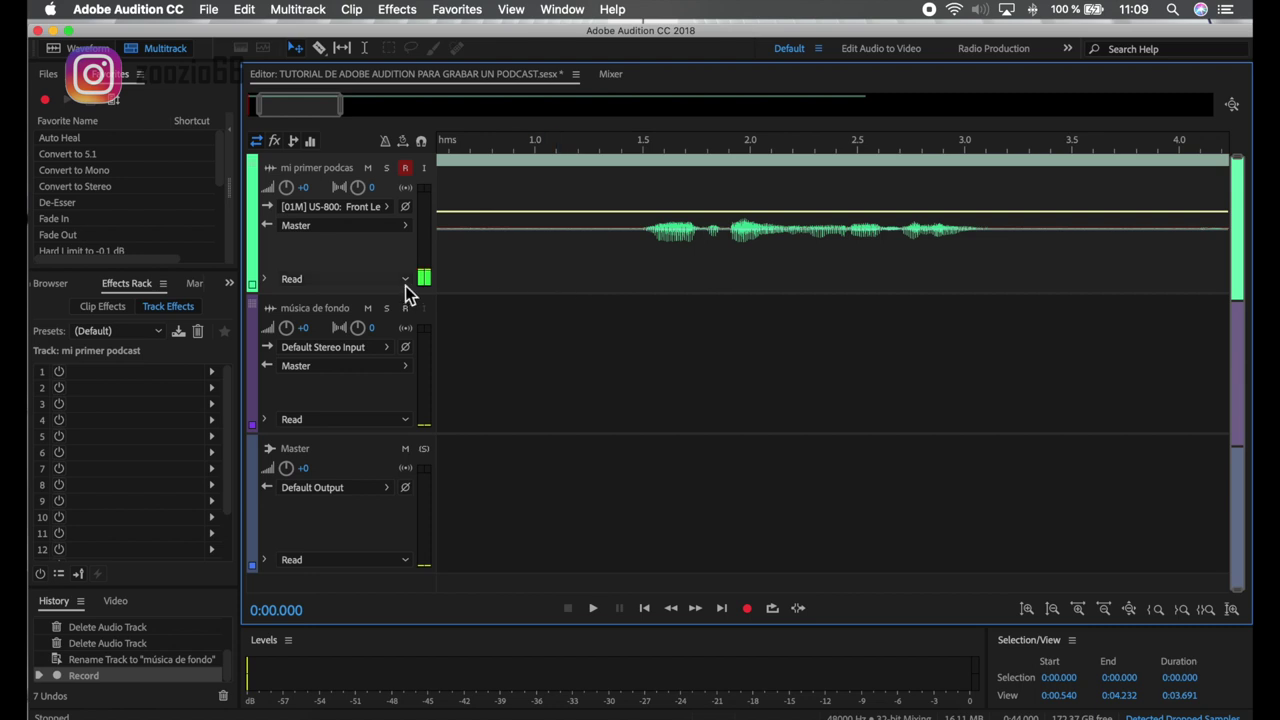
Increase the height of the "mi primer podcast" track to enlarge its waveform display
drag(404, 294, 392, 430)
scroll(686, 354, left, 2)
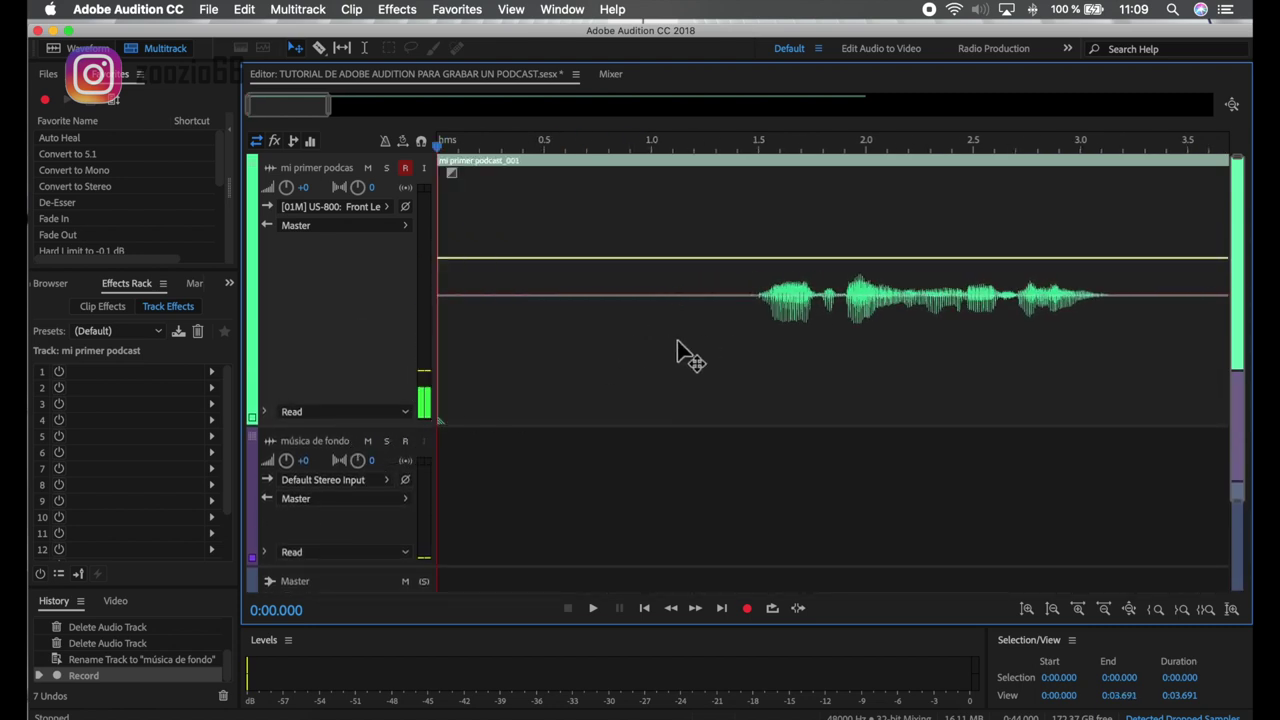
scroll(680, 350, right, 1)
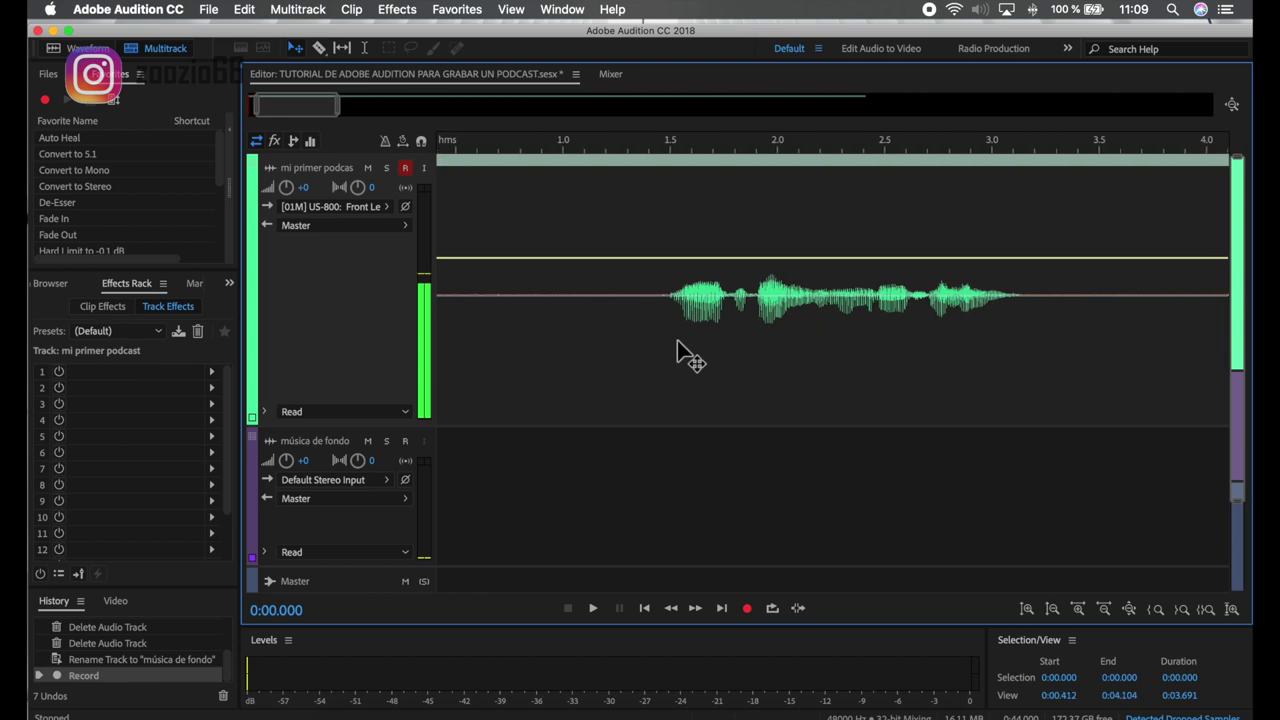
Open the recorded "mi primer podcast_001" clip in the waveform editor and locate the quiet passage between about 8 and 9.7 seconds
click(691, 234)
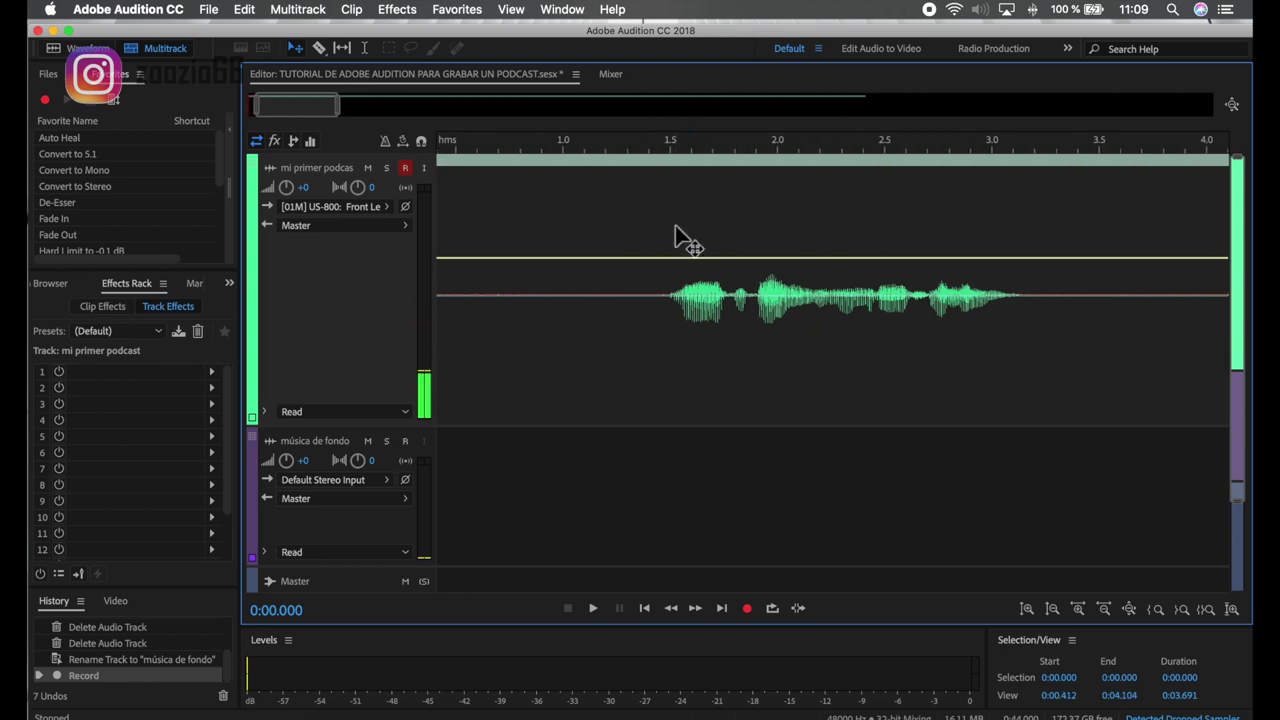
double_click(675, 243)
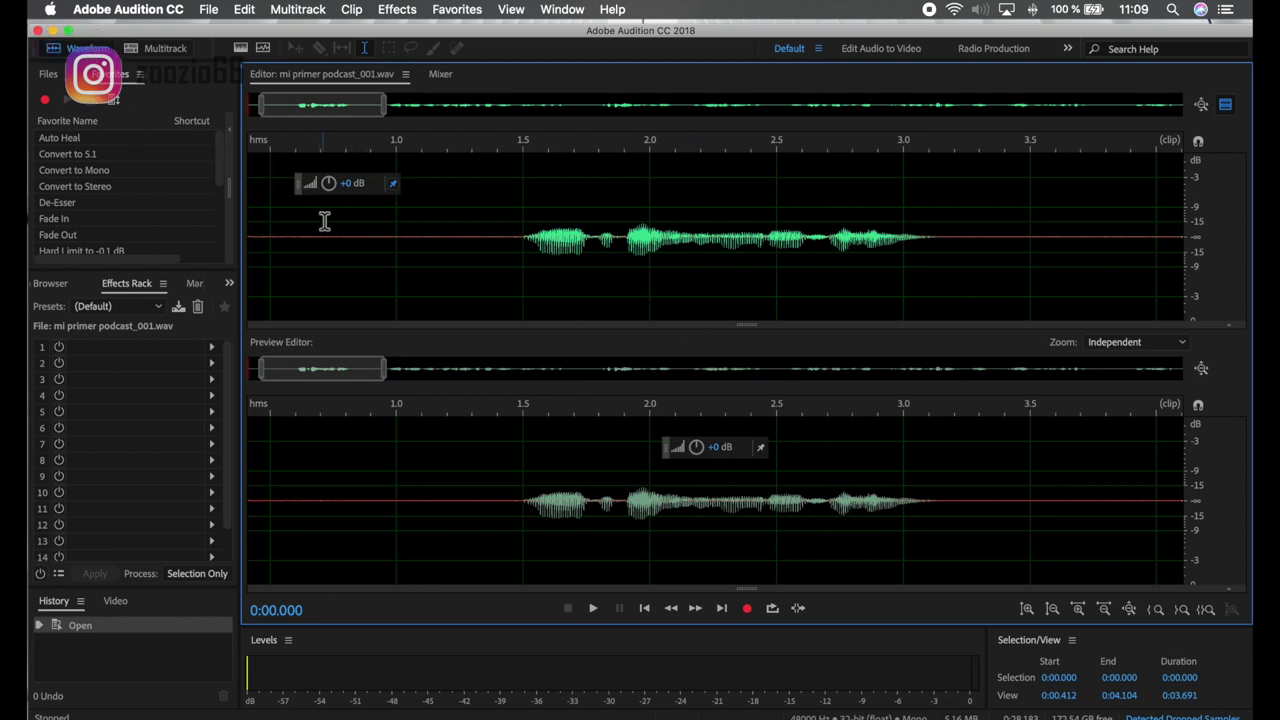
scroll(753, 245, right, 10)
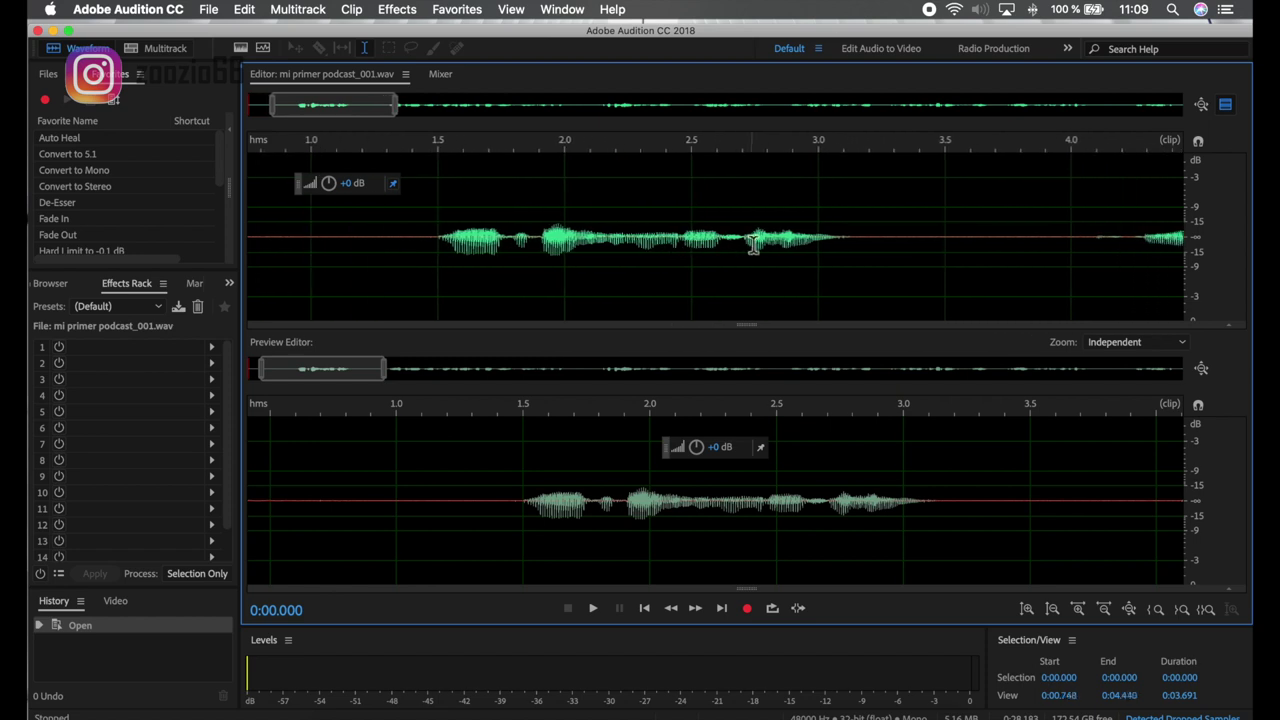
scroll(750, 245, right, 12)
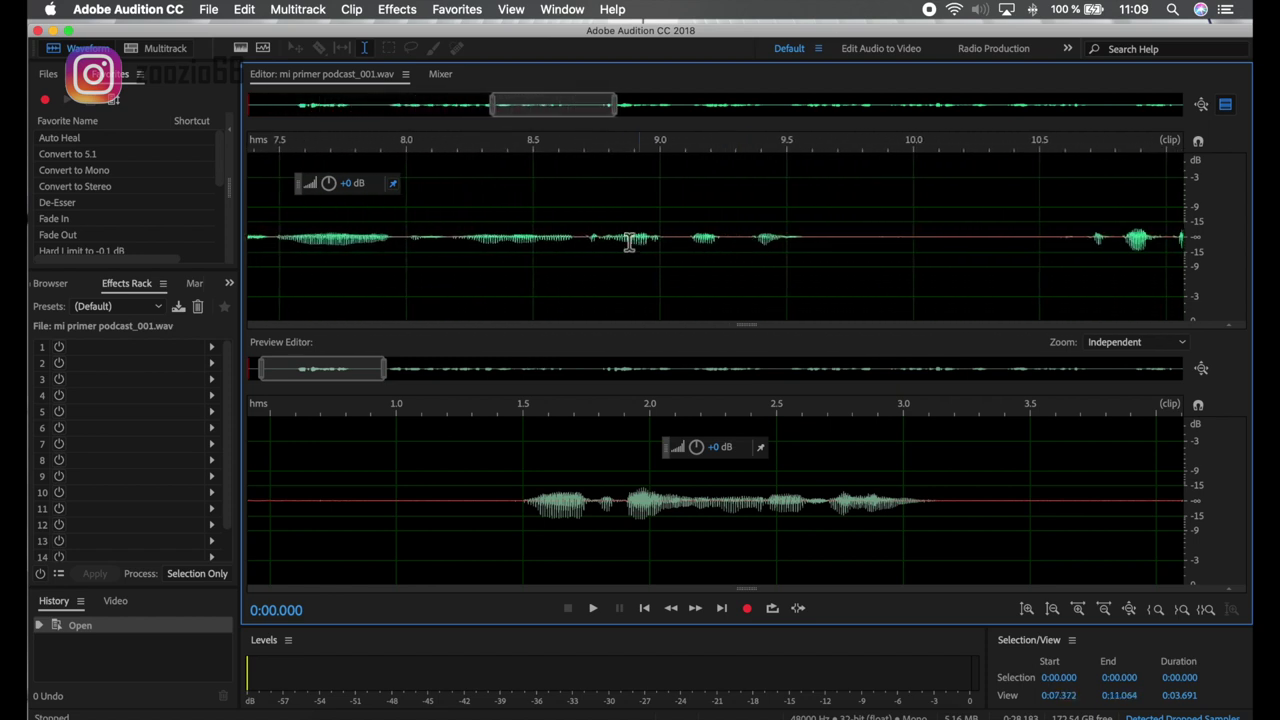
scroll(640, 245, left, 3)
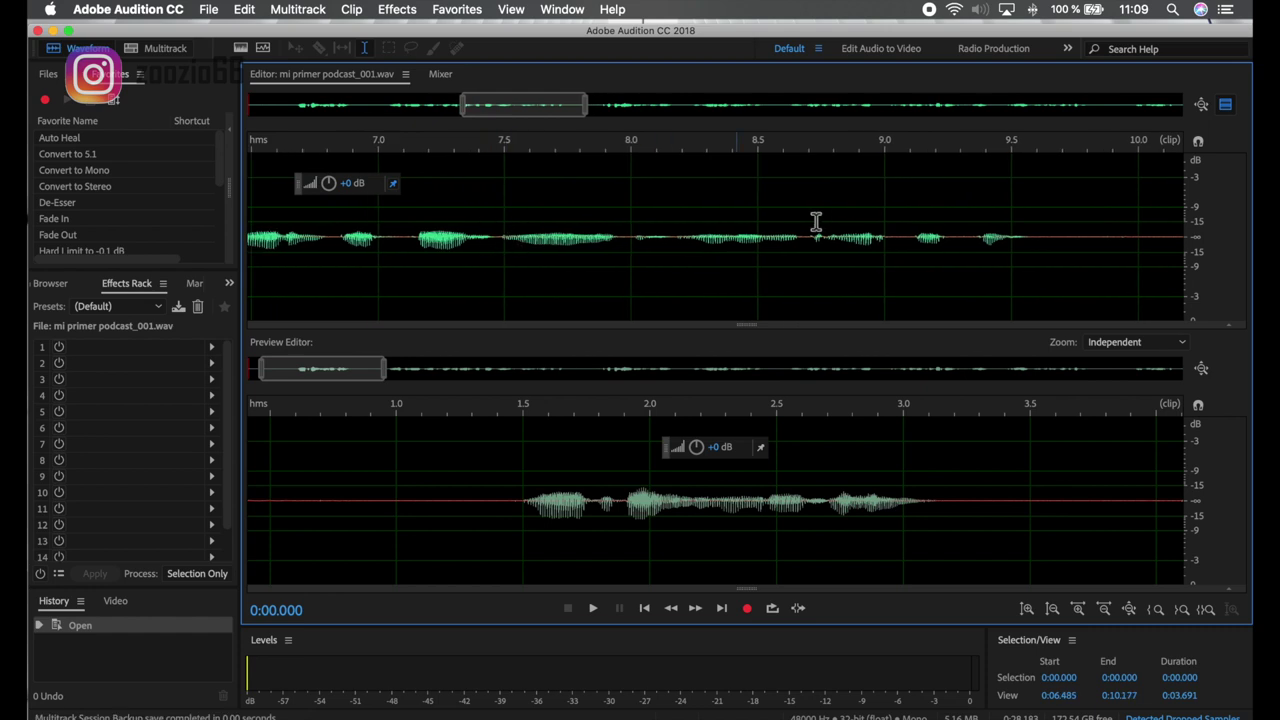
scroll(700, 243, left, 2)
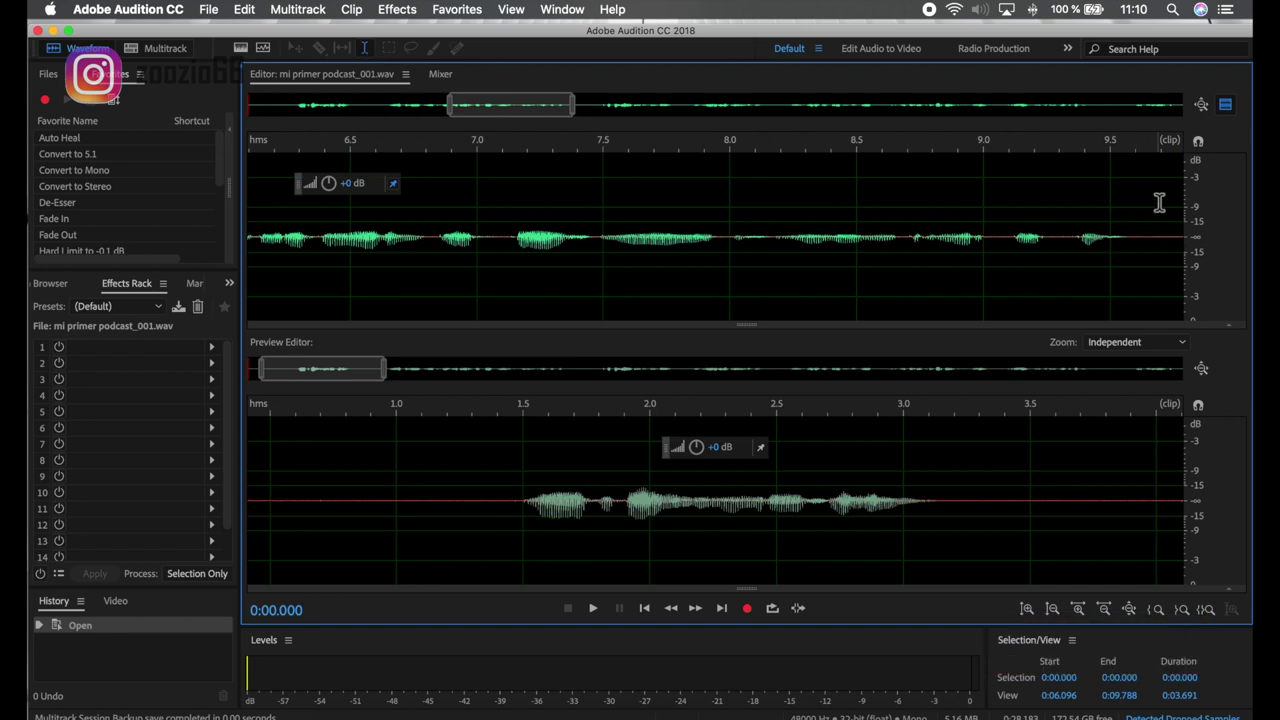
Select the quiet passage from about 8.0 to 9.7 seconds, raise its volume, and clear the selection
drag(1157, 202, 736, 275)
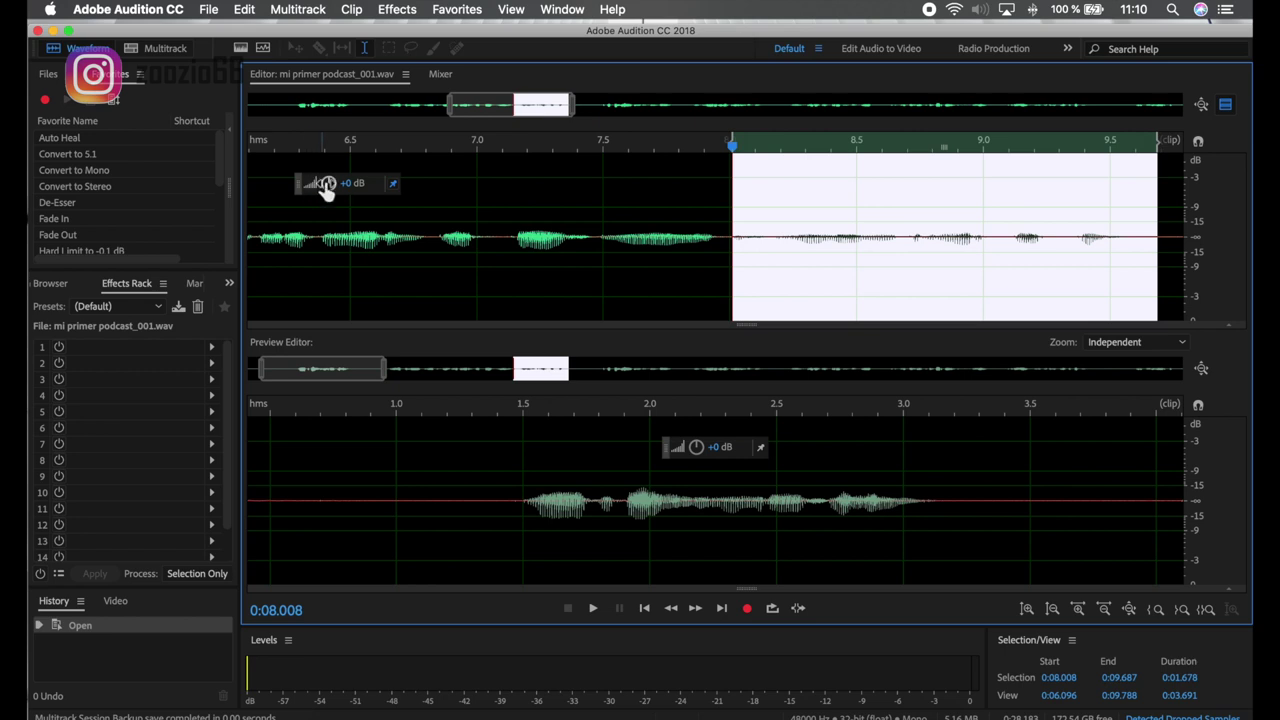
mouse_move(316, 190)
mouse_down()
mouse_move(329, 185)
mouse_move(294, 186)
mouse_move(325, 188)
mouse_up()
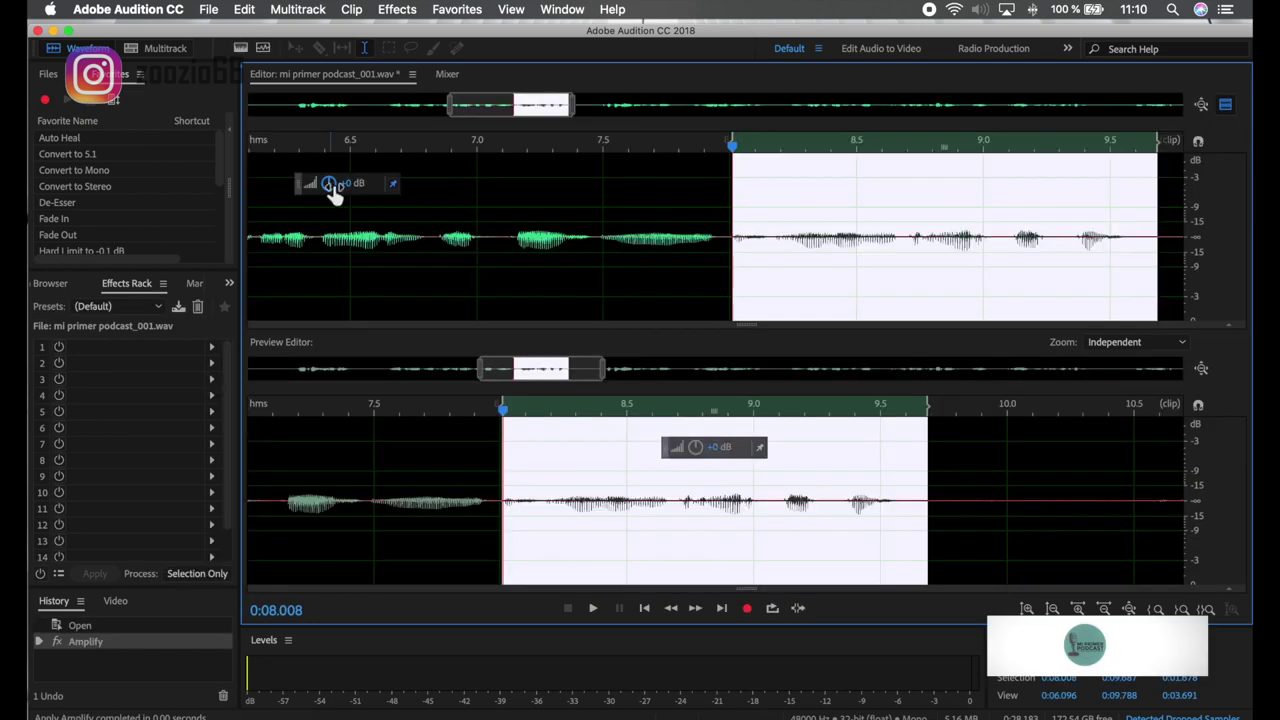
click(794, 206)
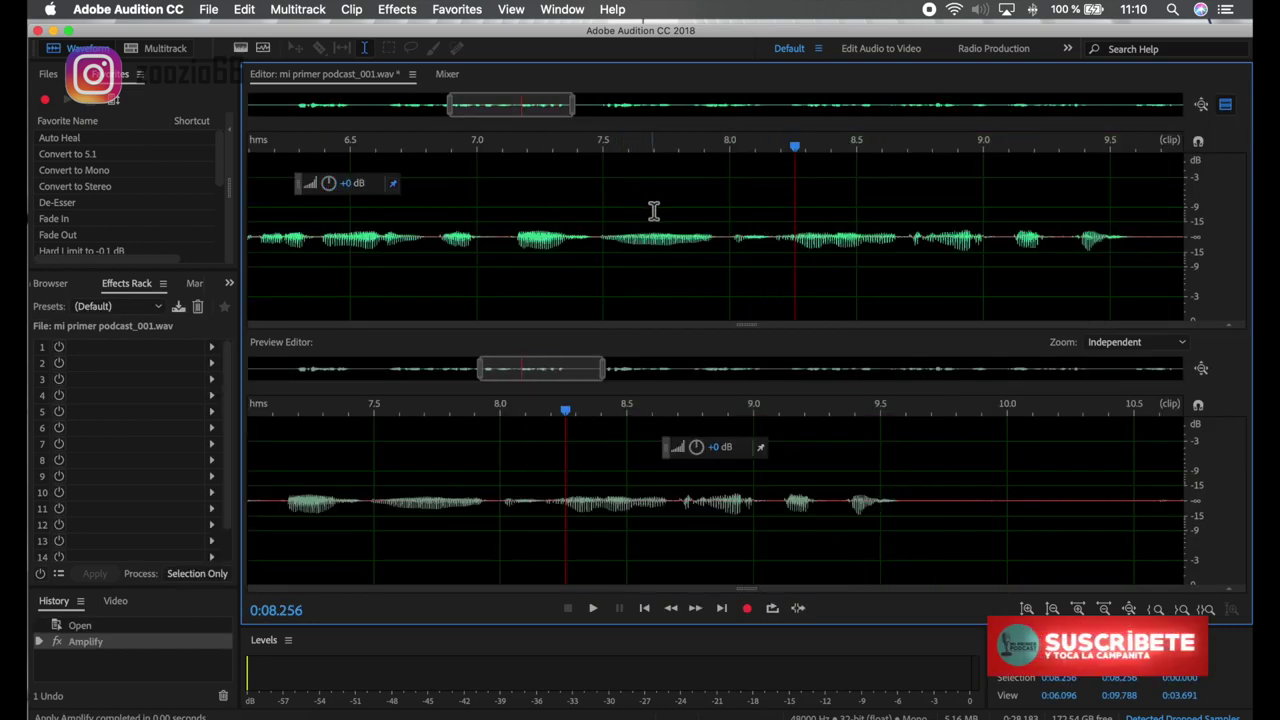
Review the earlier part of the clip's waveform, back to about 4 seconds, and return to the multitrack session
scroll(653, 210, left, 5)
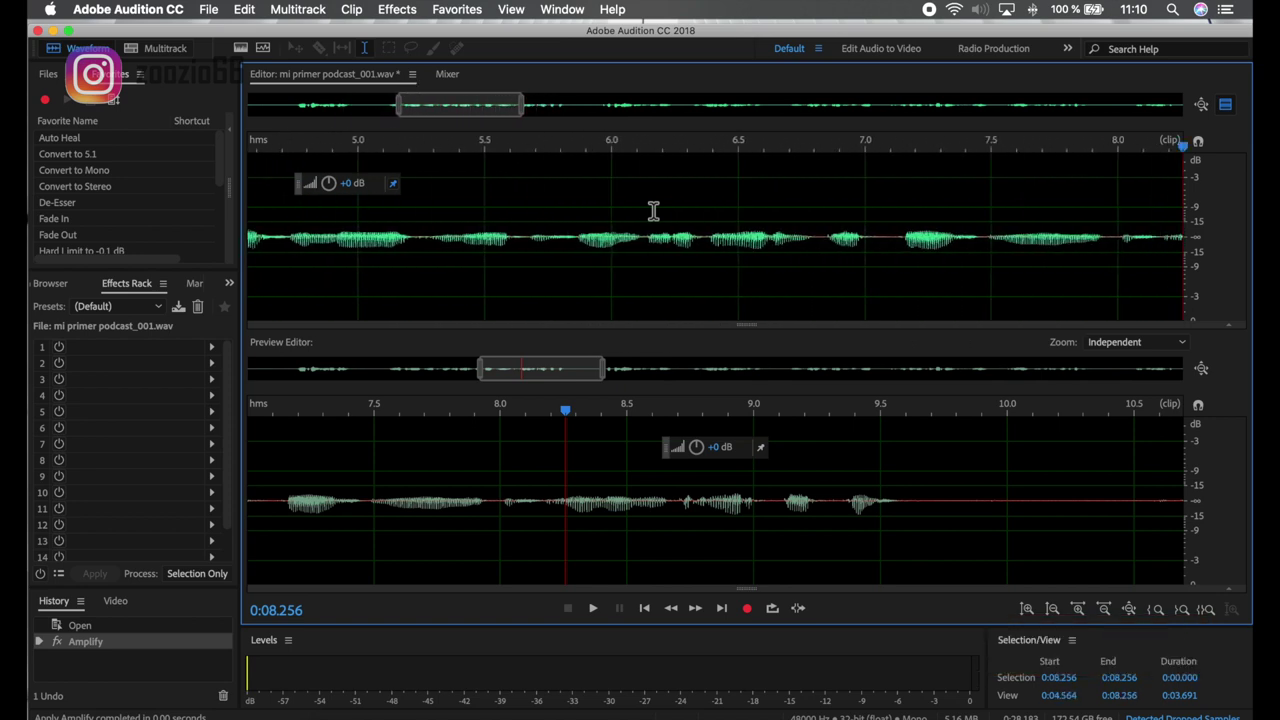
scroll(653, 210, left, 2)
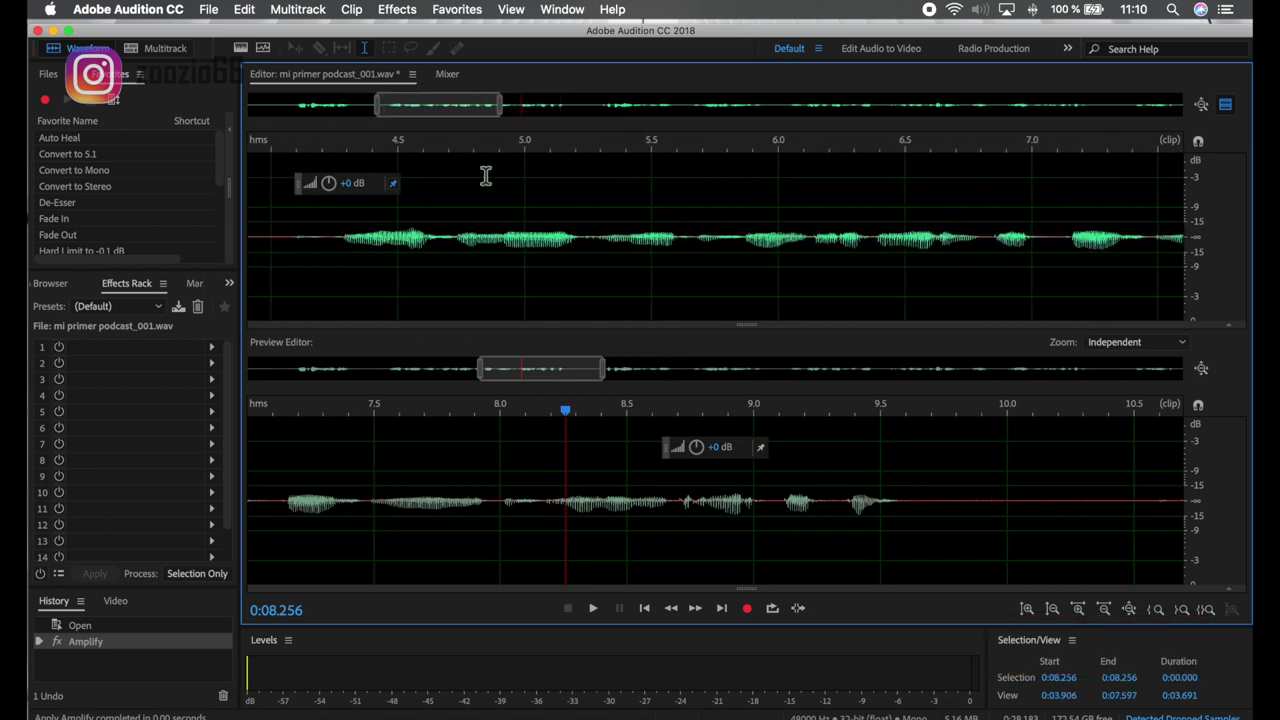
scroll(485, 176, left, 4)
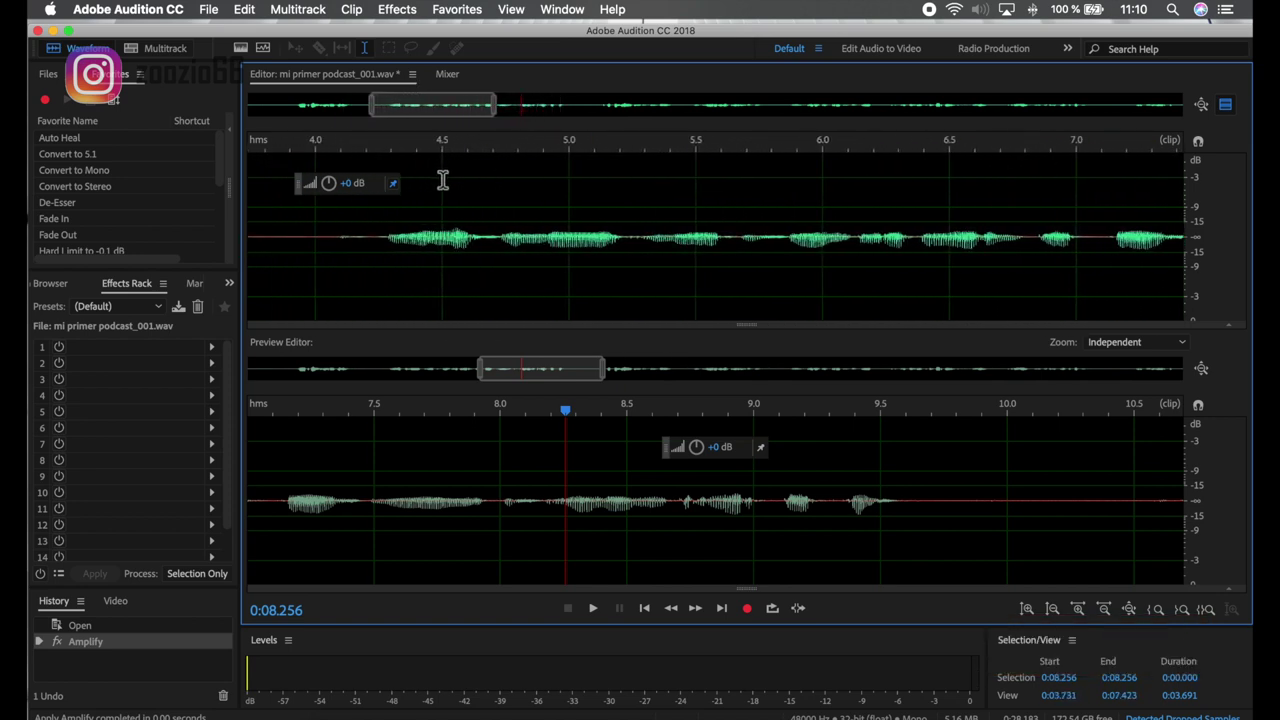
click(165, 48)
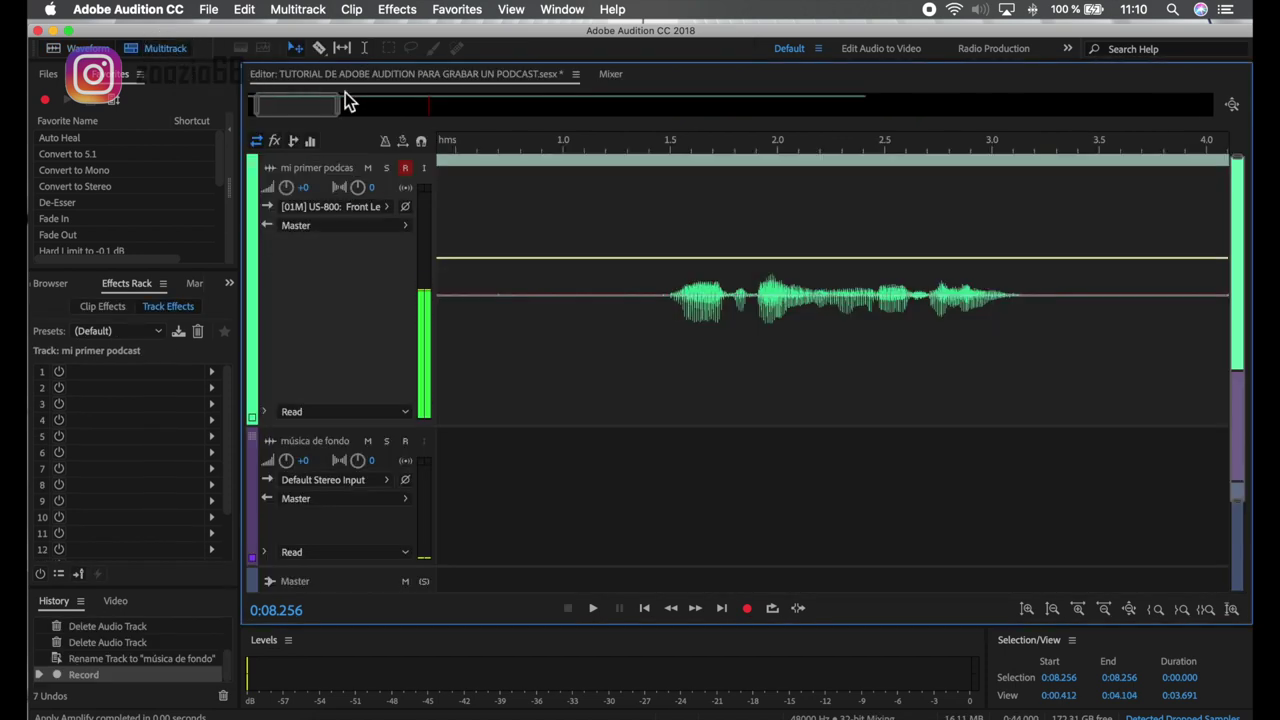
Switch back and forth between the clip's waveform editor and the multitrack session, ending in the multitrack session
key(8)
key(8)
key(8)
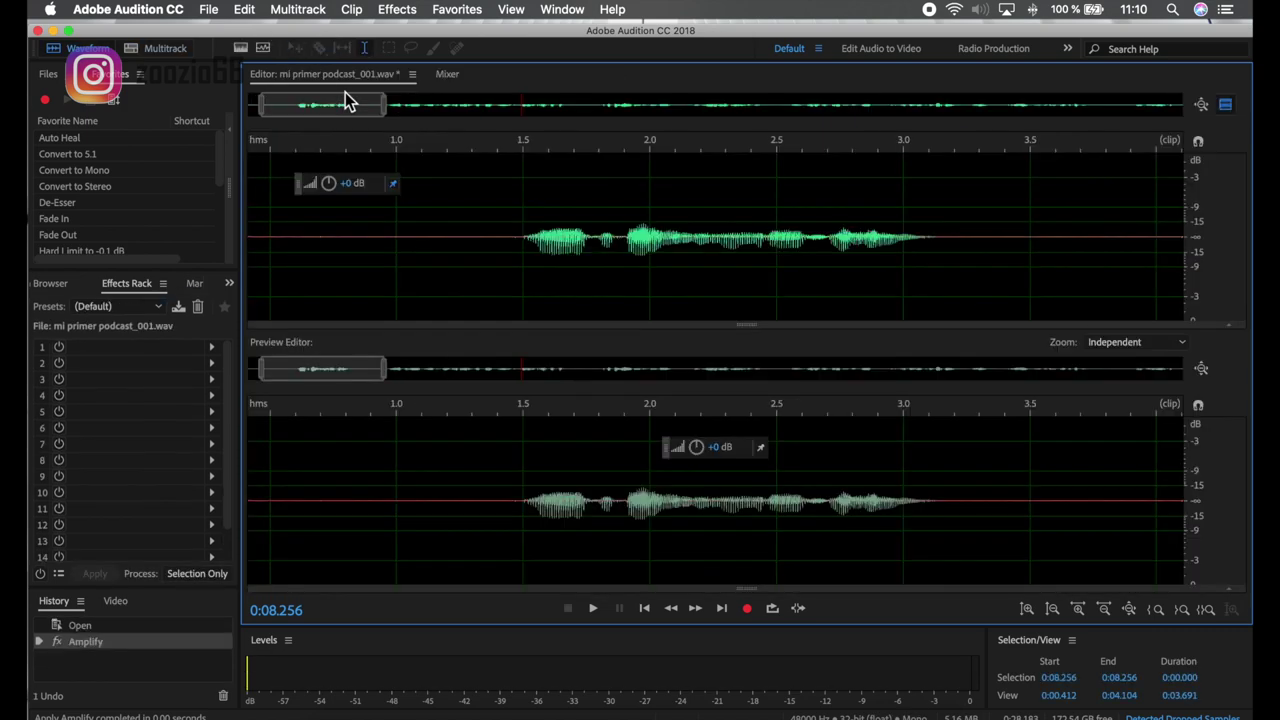
key(8)
key(8)
key(8)
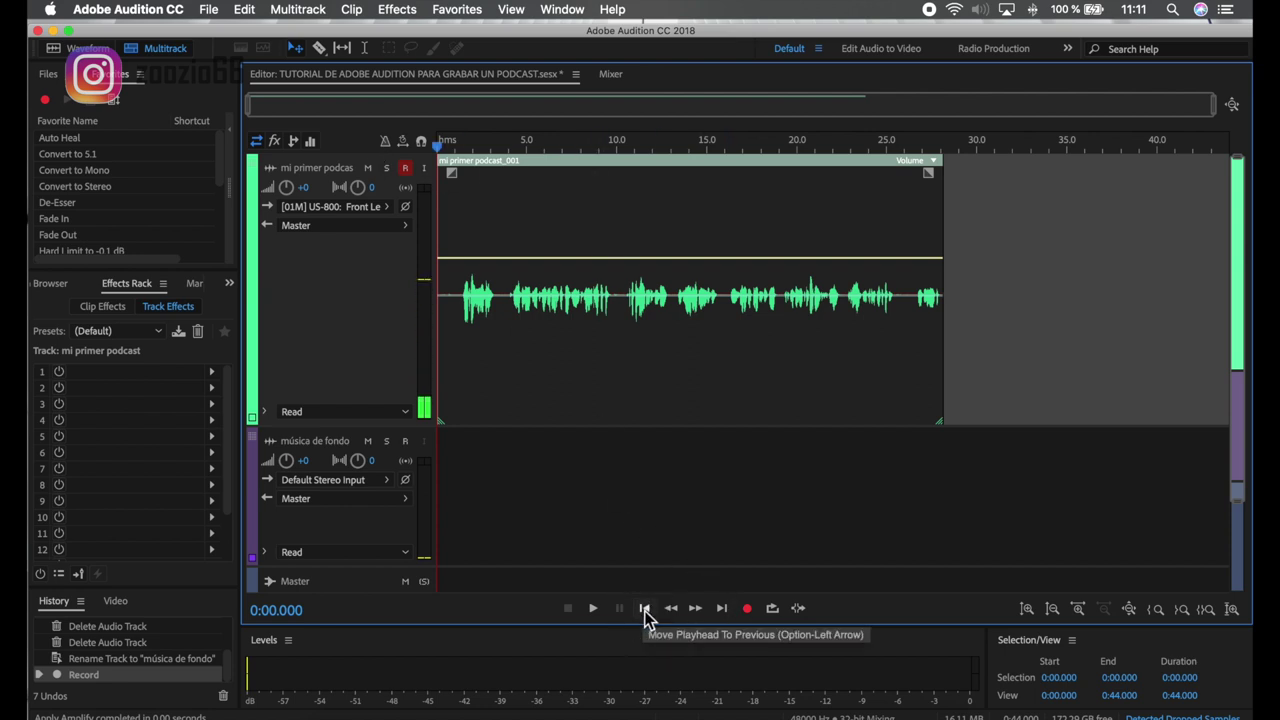
Move the playhead to the recorded clip's end and back to its start, and play about 2.5 seconds before pausing and stopping
click(722, 610)
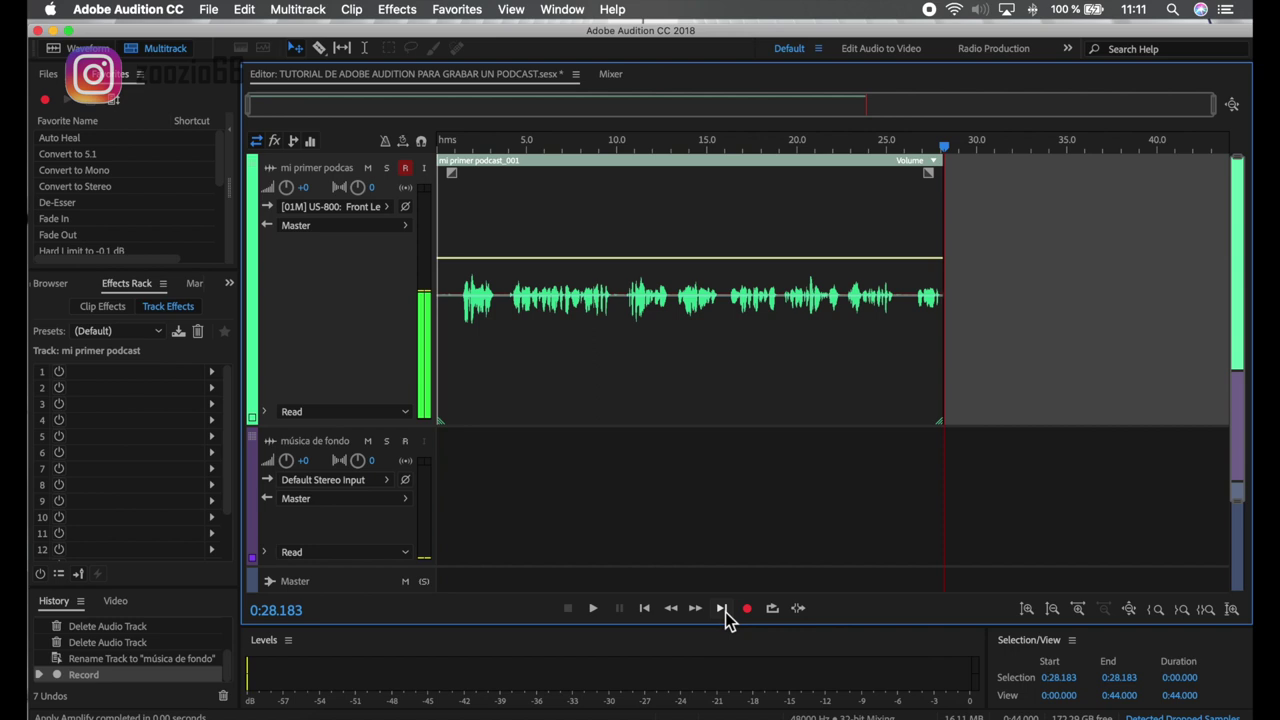
click(645, 609)
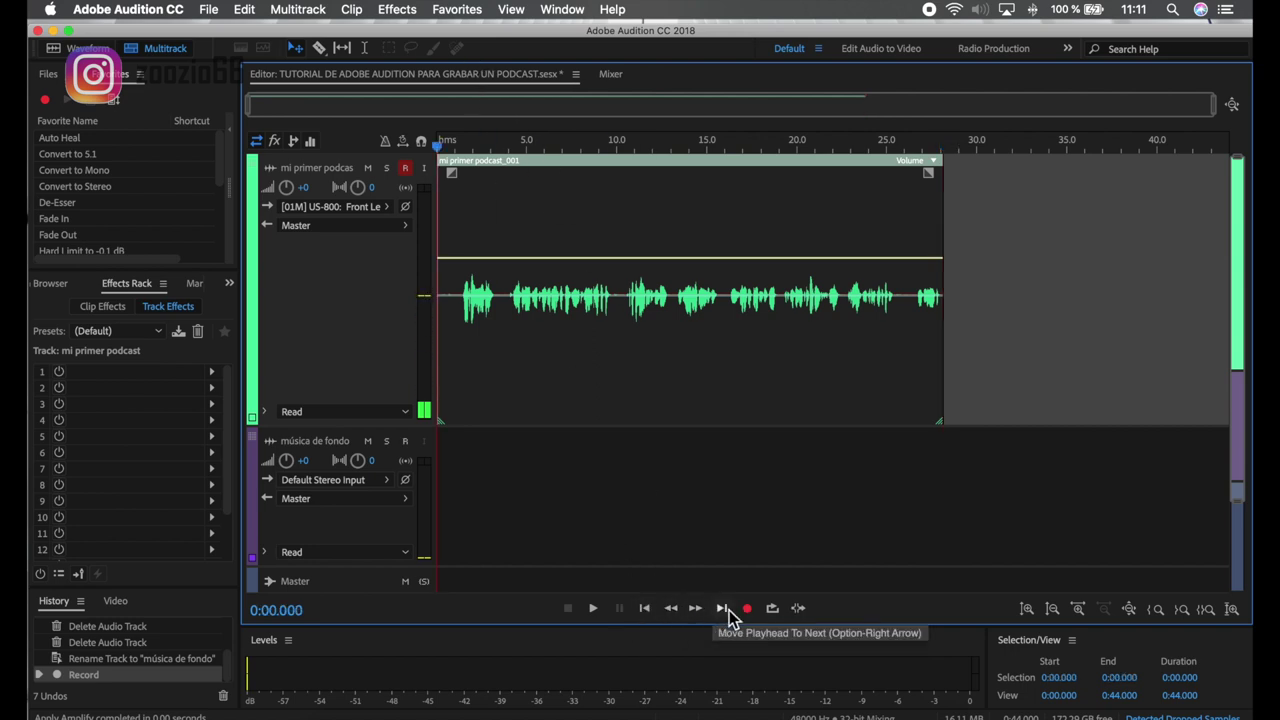
click(595, 610)
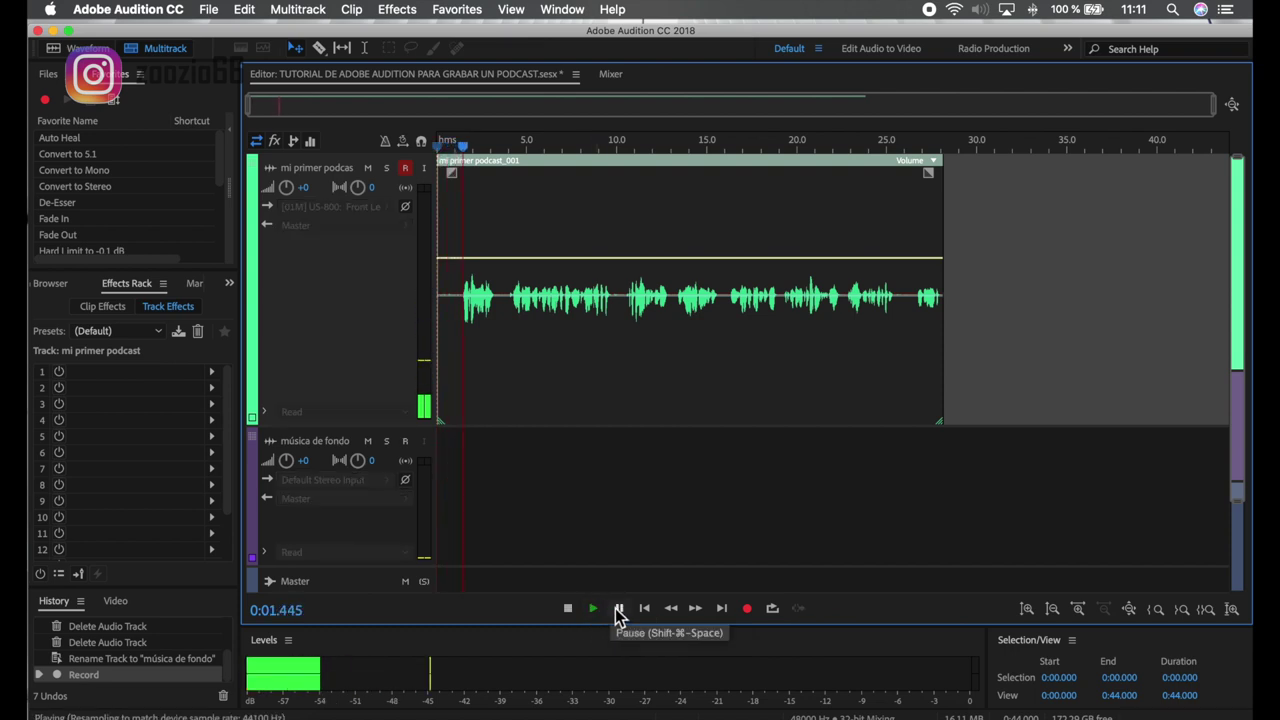
click(619, 610)
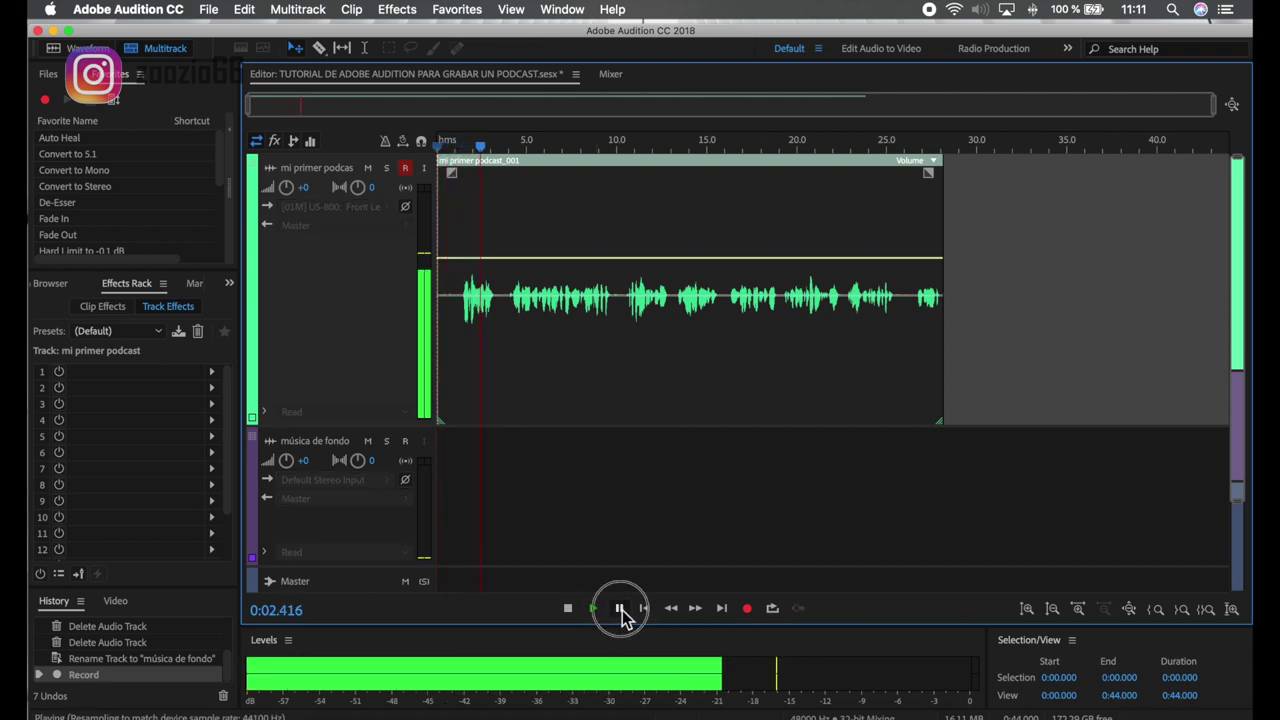
click(567, 609)
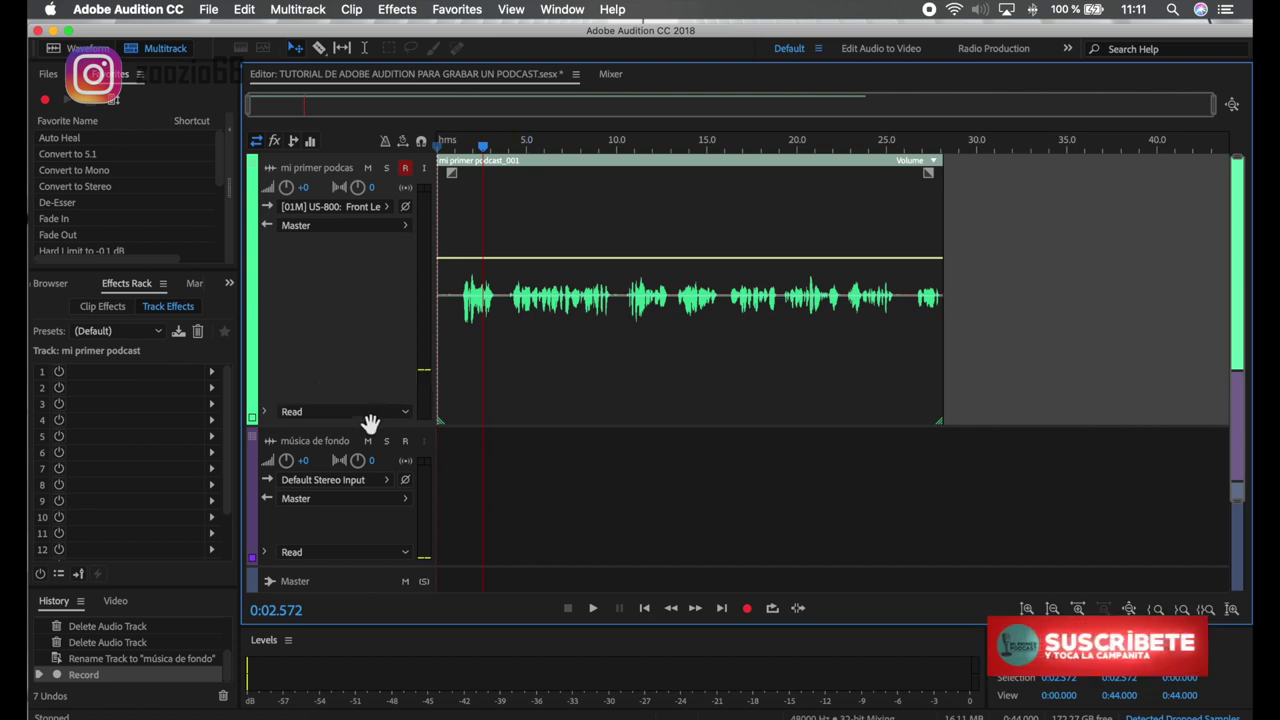
Reduce the height of the "mi primer podcast" track and select the "música de fondo" track, keeping its name
drag(371, 432, 383, 351)
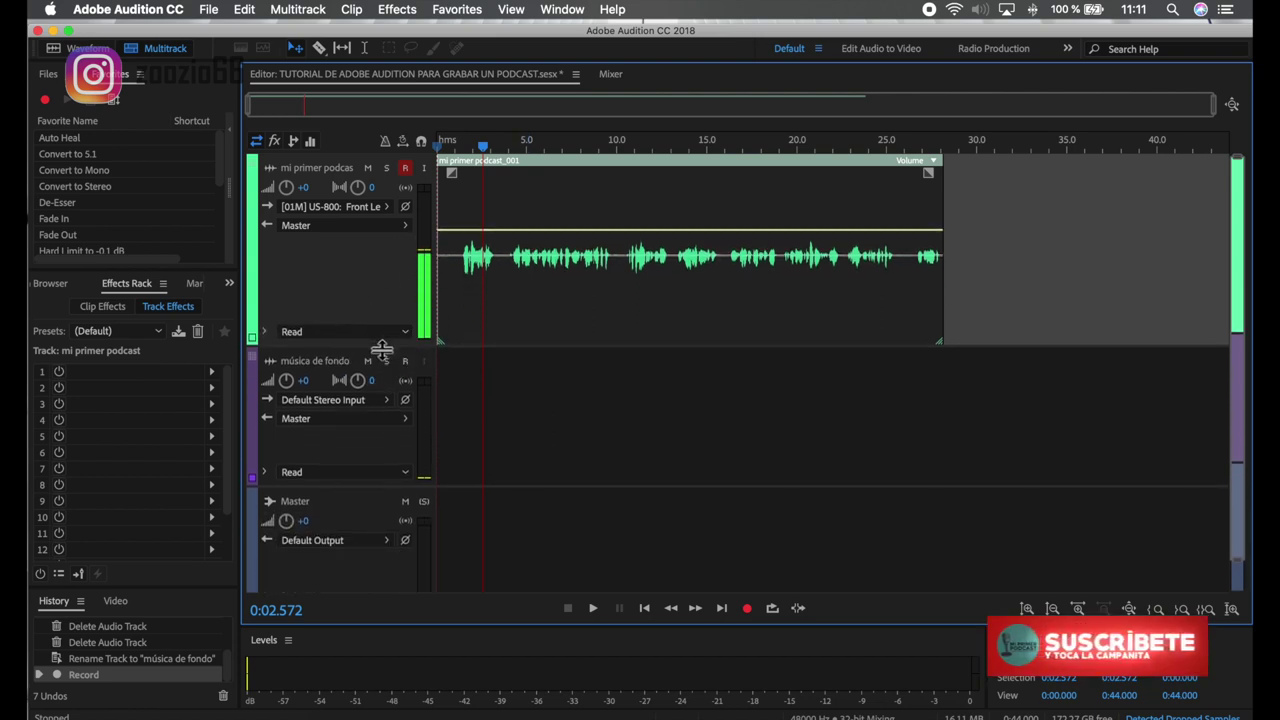
click(346, 363)
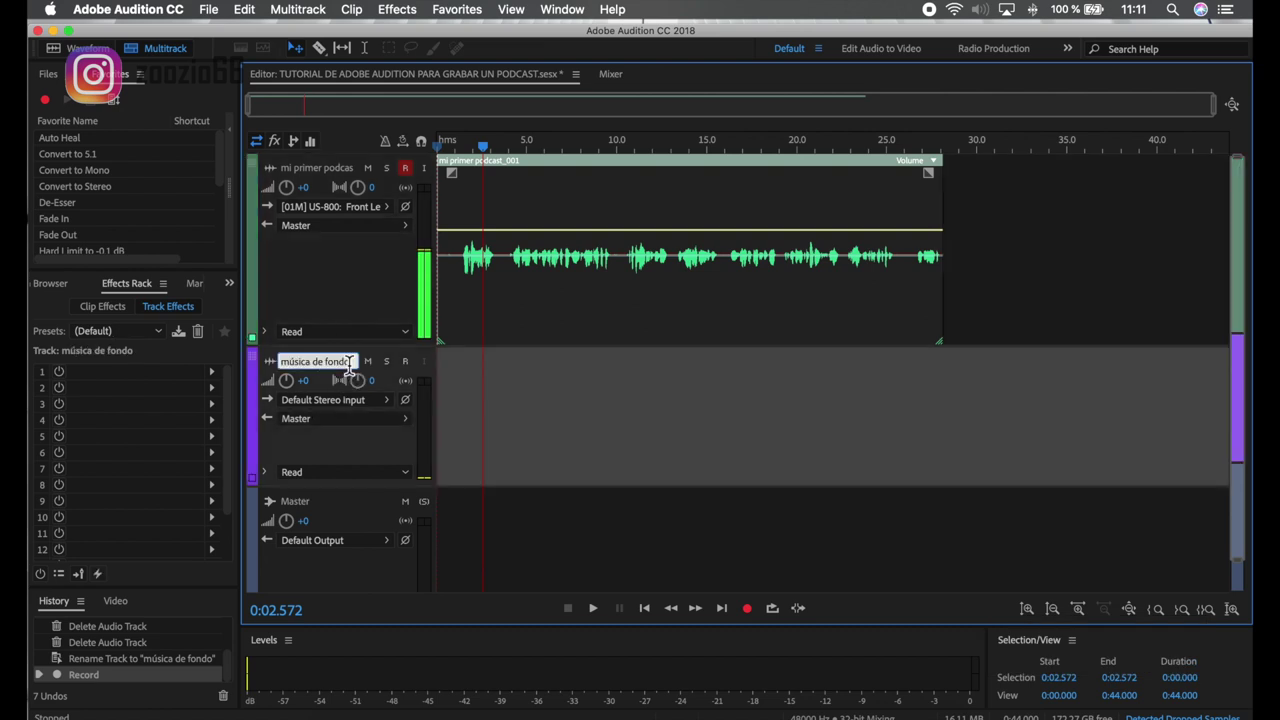
click(350, 455)
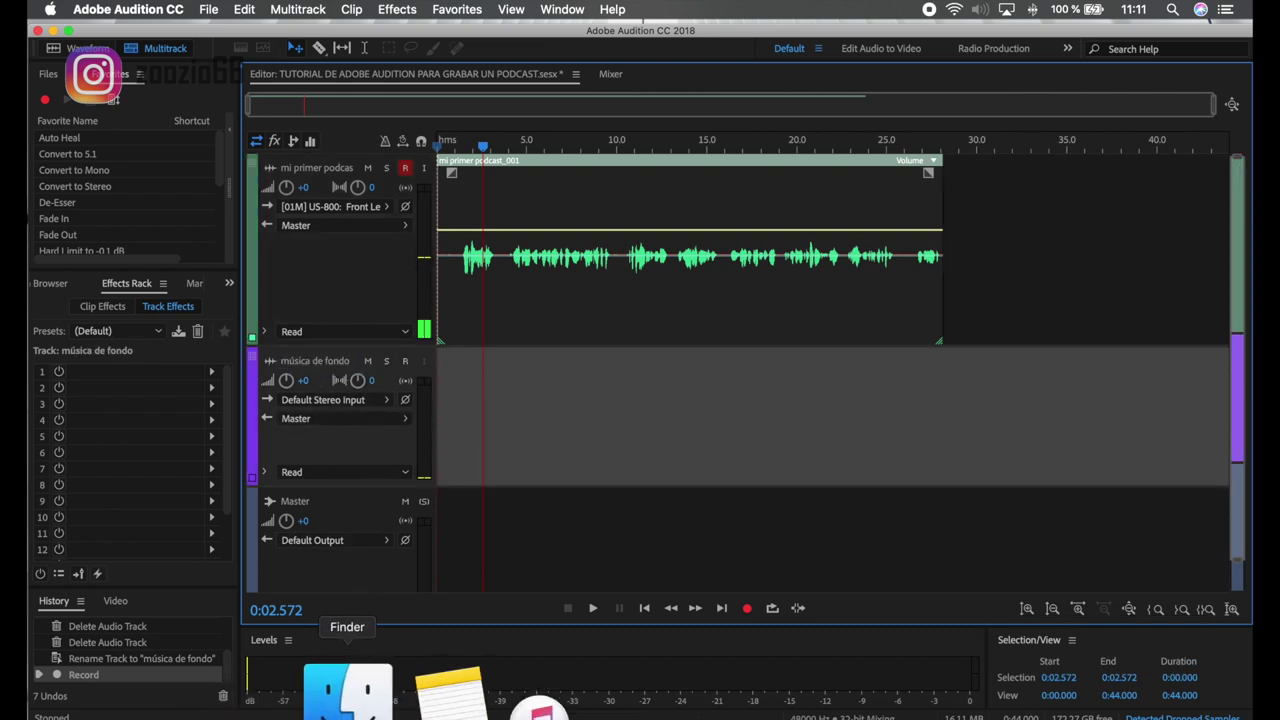
Switch to Finder and open the "jingles" folder inside "Taller de Podcasting"
click(347, 692)
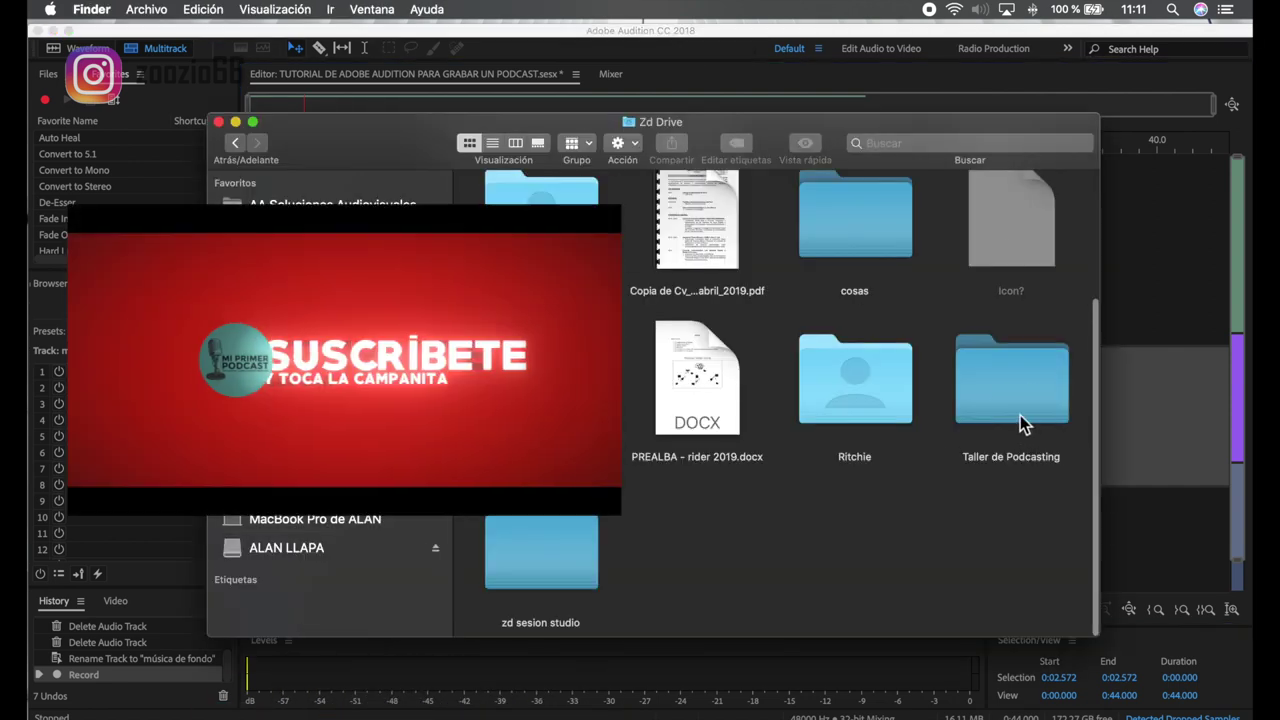
double_click(1020, 420)
scroll(691, 431, down, 3)
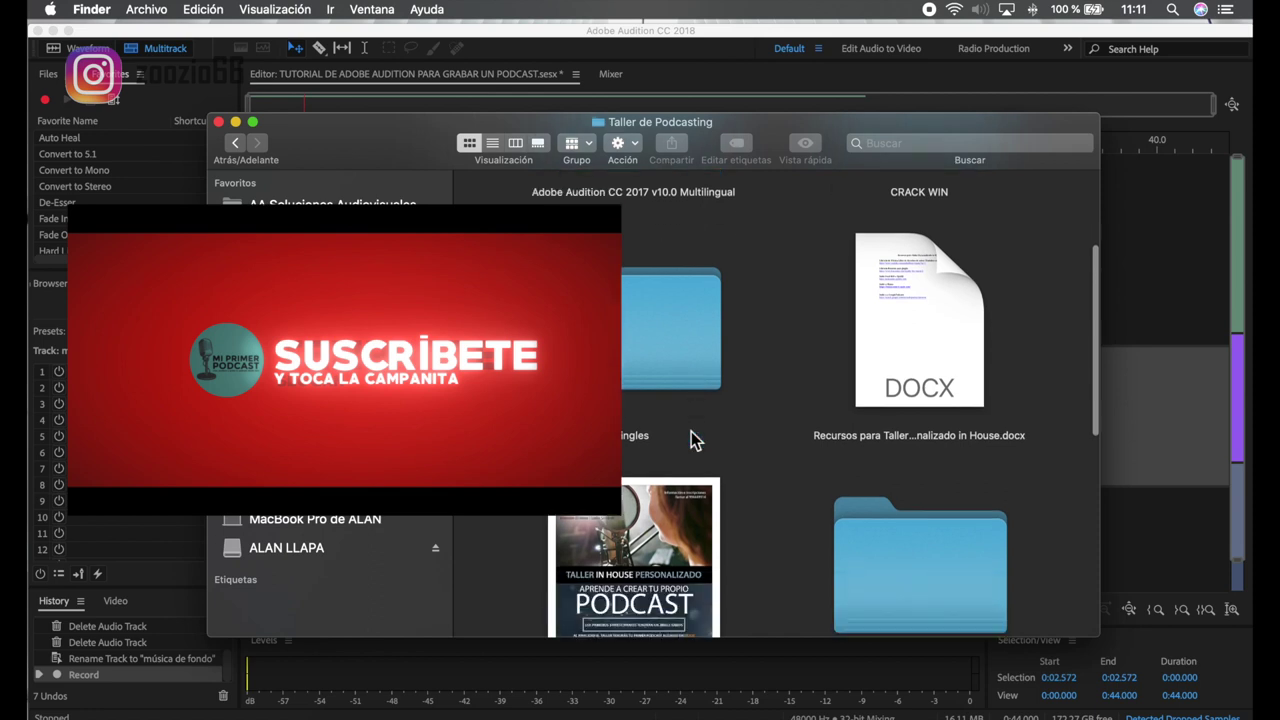
double_click(677, 349)
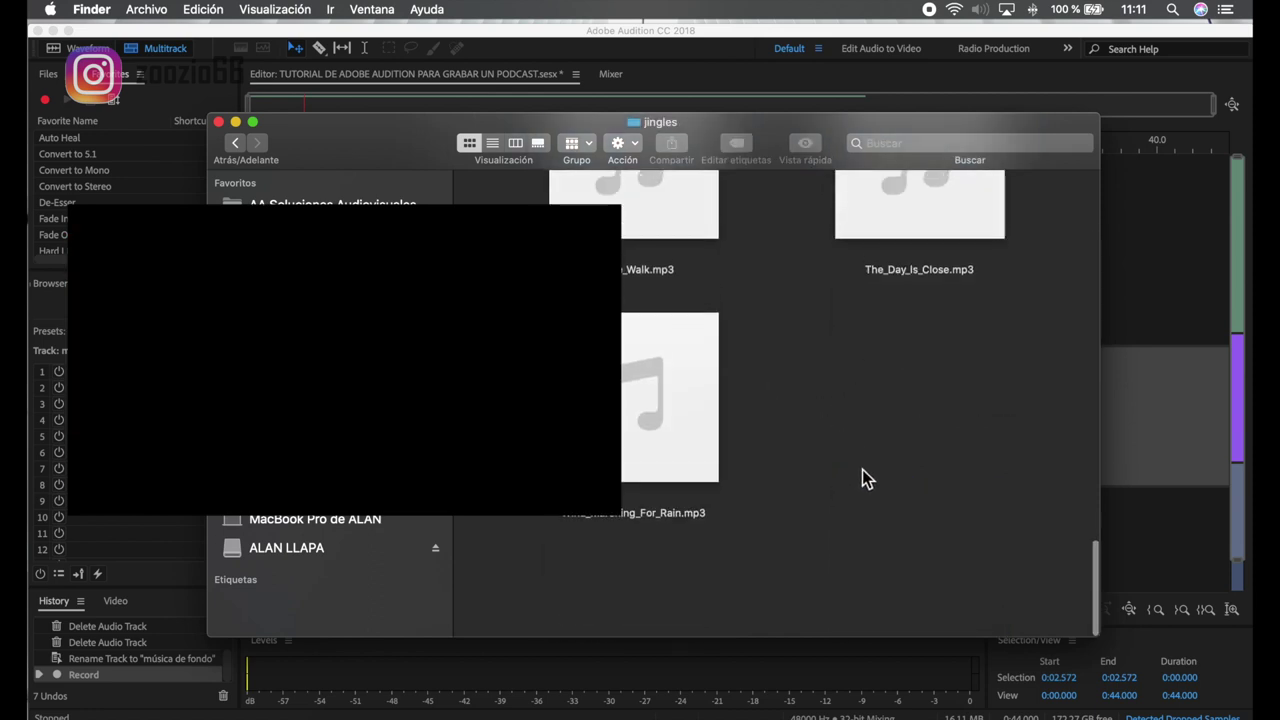
Add Space_Walk.mp3 from the "jingles" folder to the "música de fondo" track in Adobe Audition and align the clip with the session start
scroll(862, 469, up, 10)
click(905, 345)
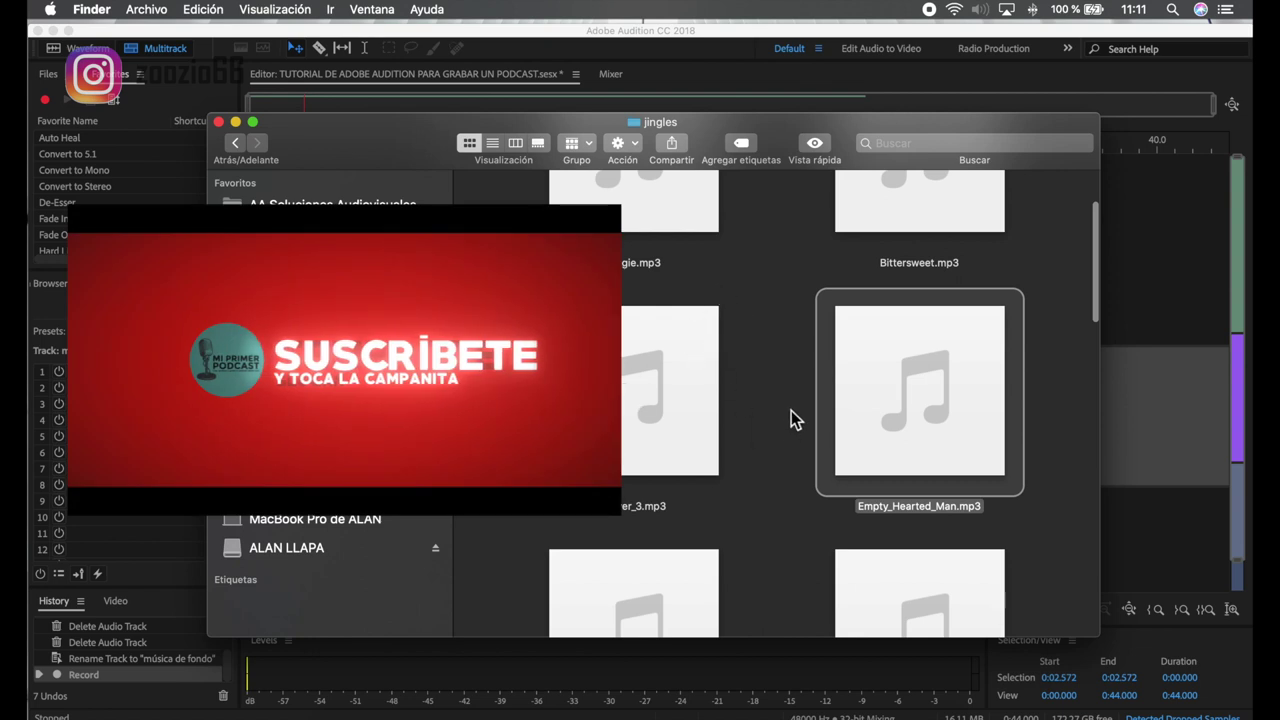
scroll(791, 410, down, 10)
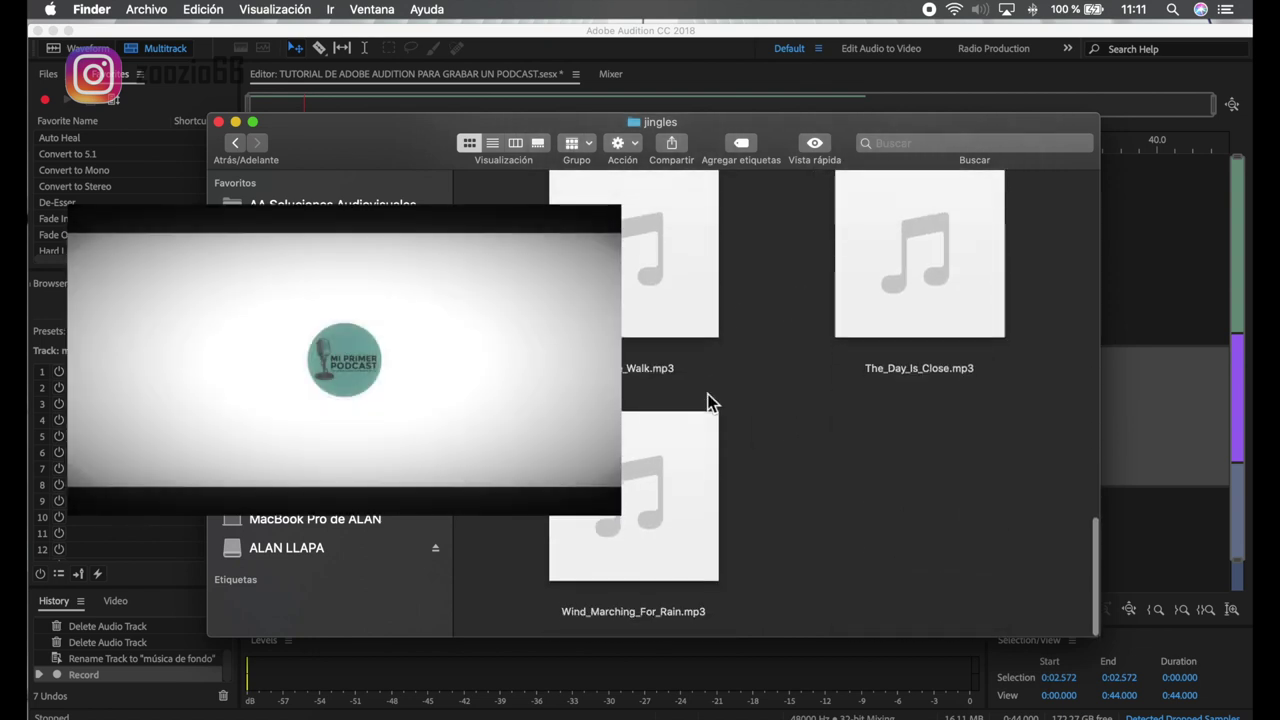
click(703, 308)
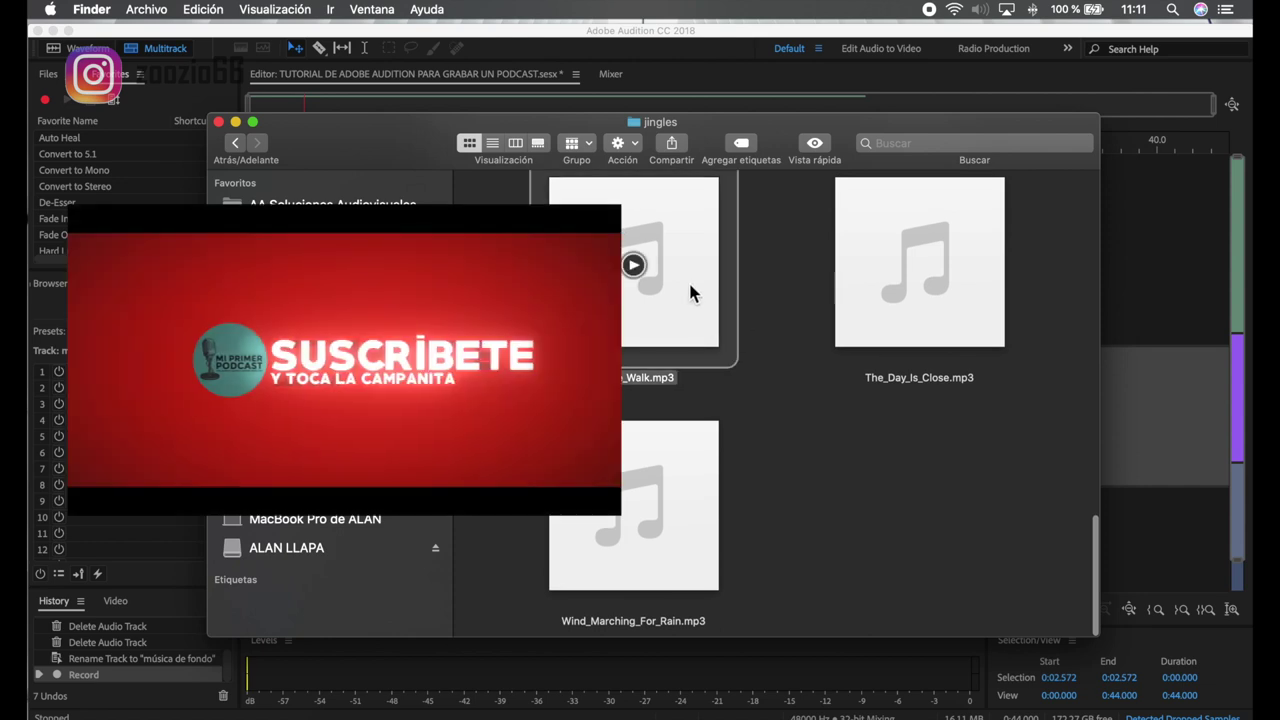
drag(690, 286, 490, 410)
key(super+Tab)
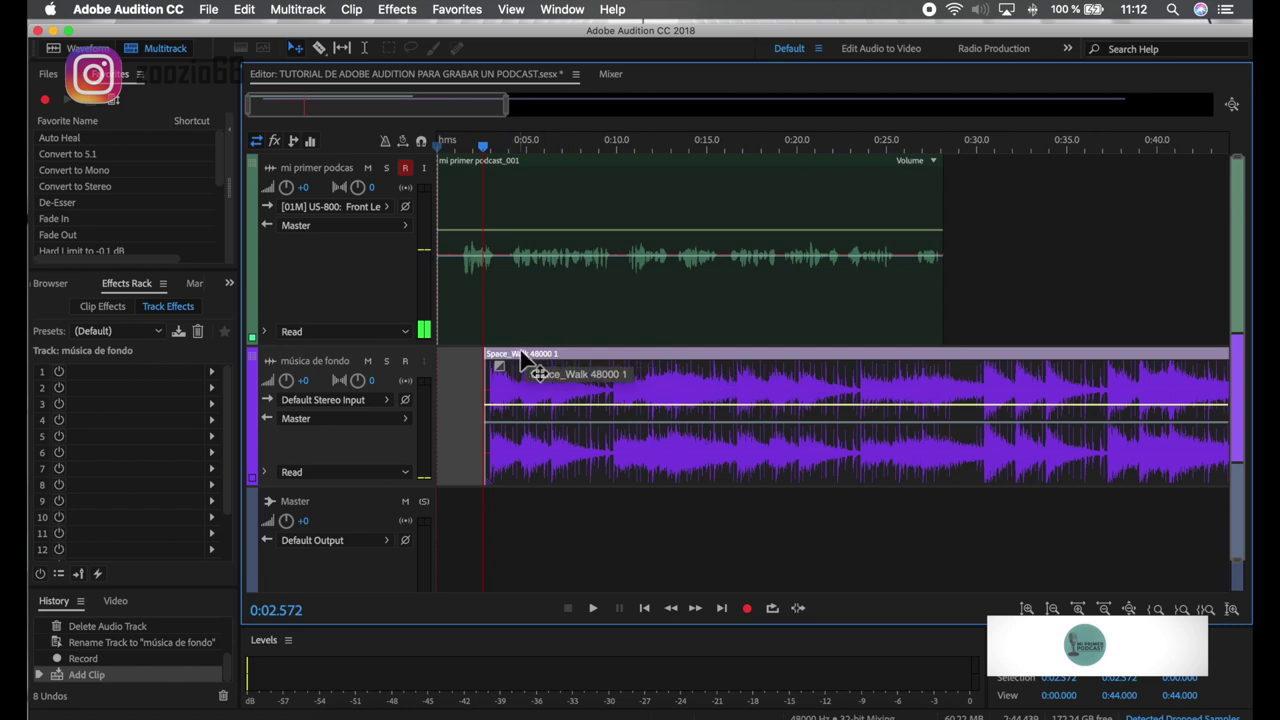
drag(578, 356, 521, 468)
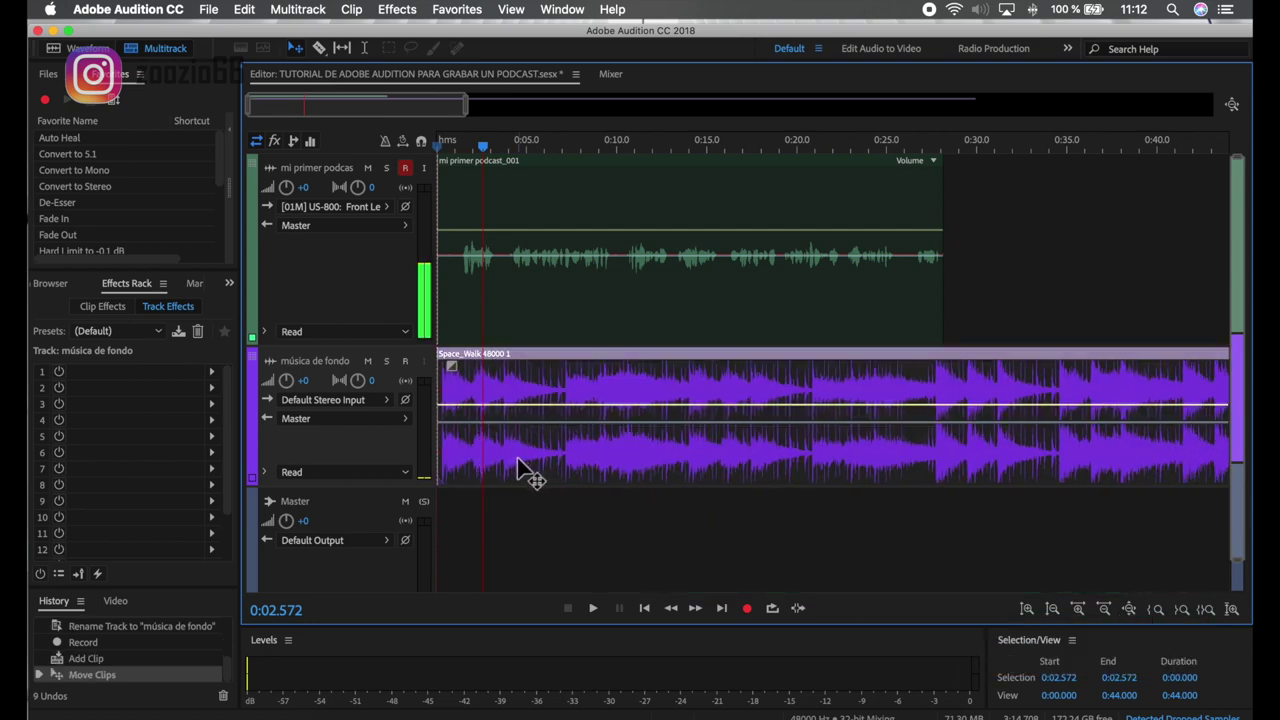
Lower the "música de fondo" track's volume to -30.6 dB with its music clip selected
click(624, 222)
click(580, 394)
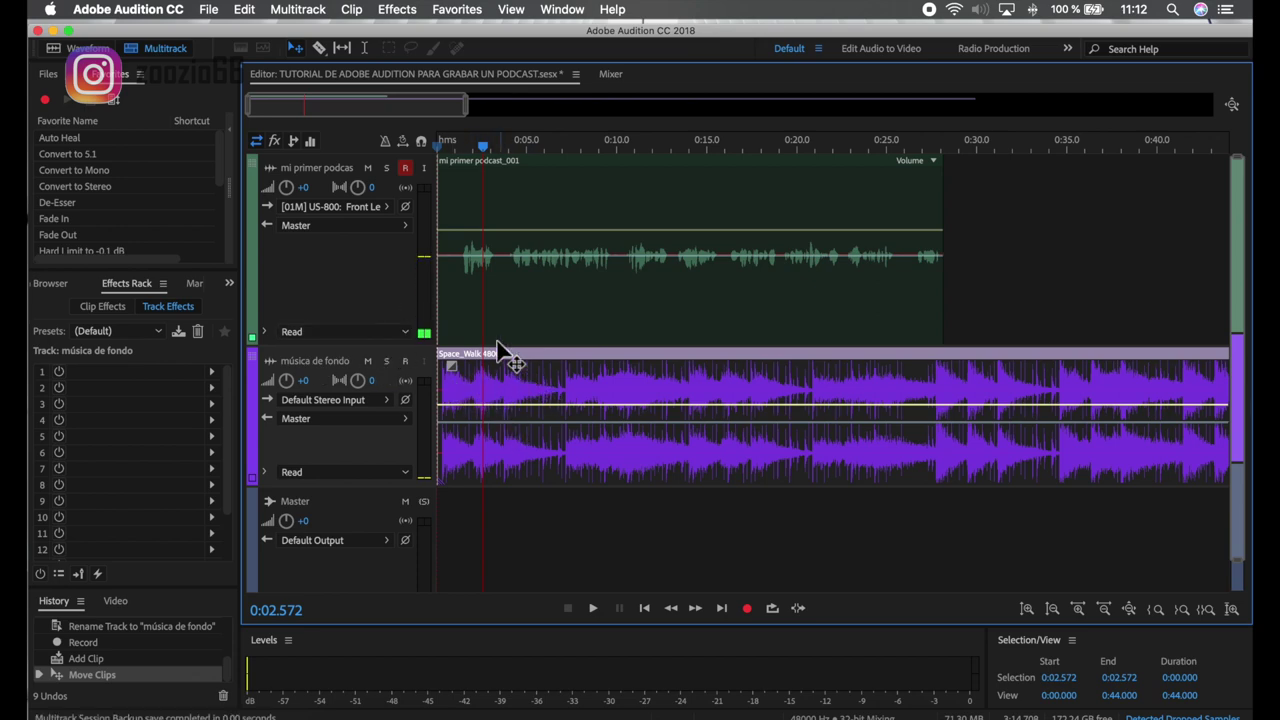
click(540, 222)
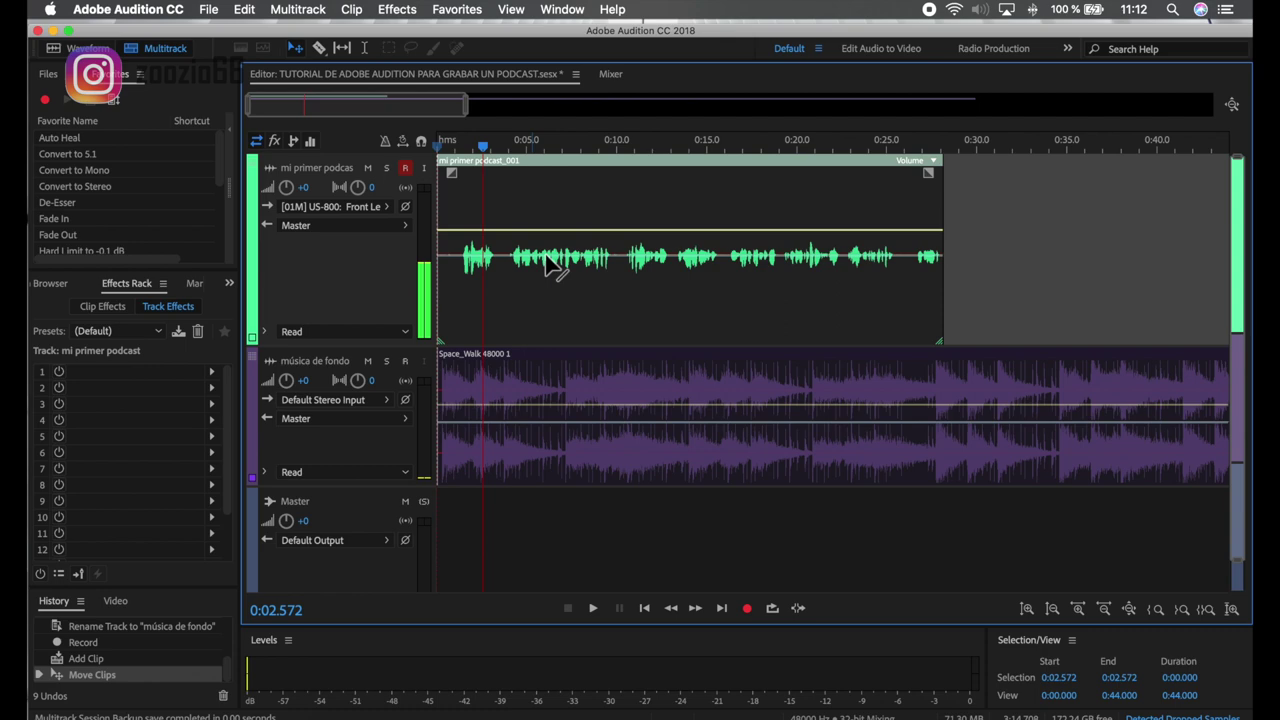
click(543, 370)
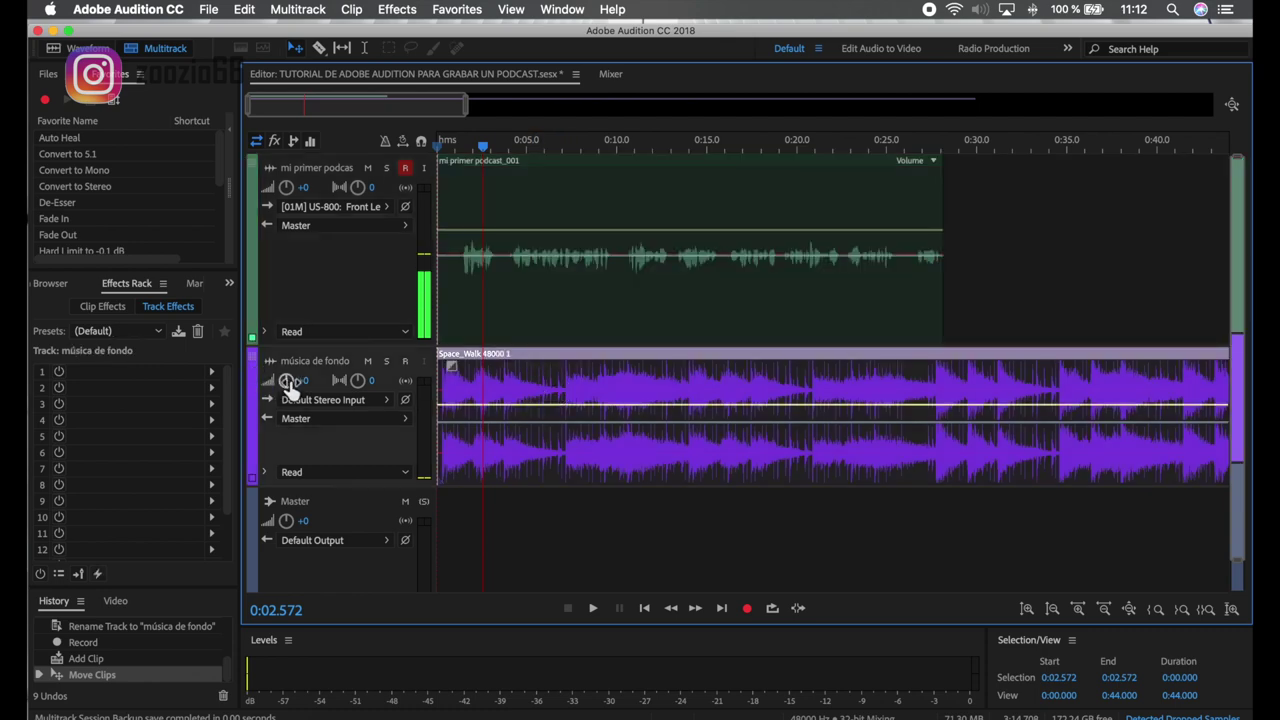
drag(288, 385, 276, 414)
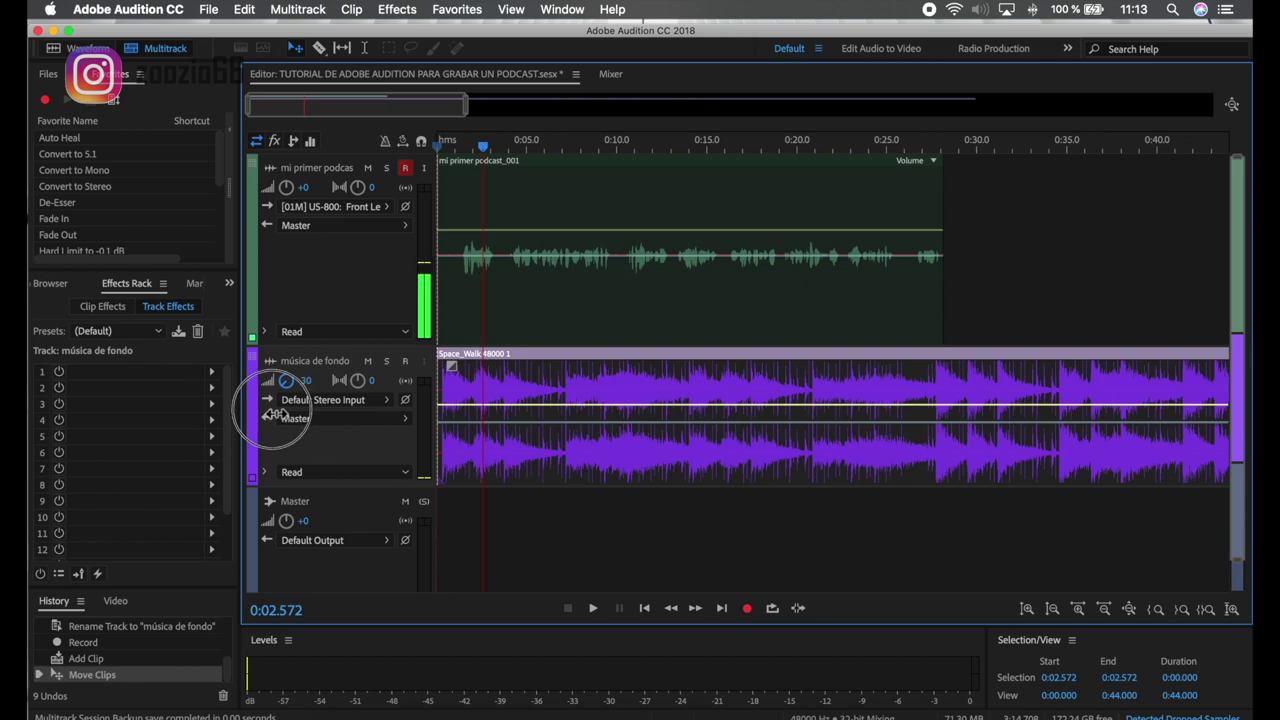
drag(276, 416, 276, 416)
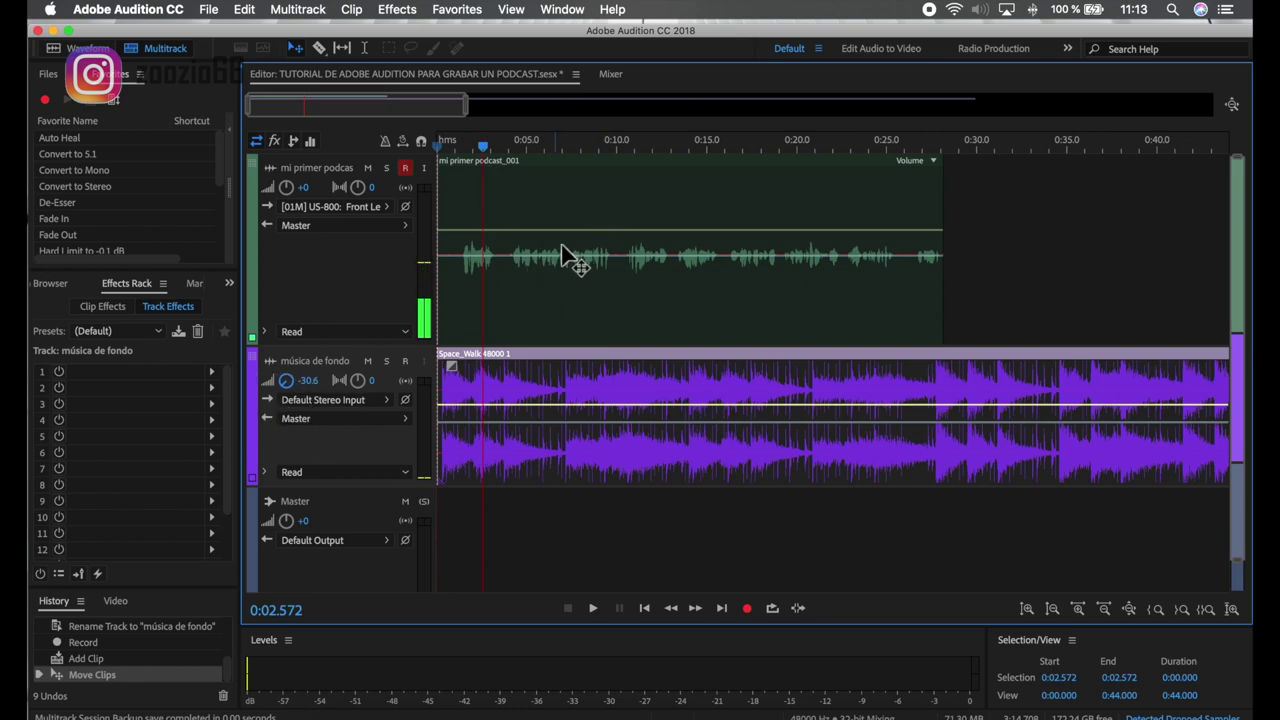
Play the voice and music together from the session start for about 5.7 seconds, scrub past 0:08, and return the playhead to the start
click(510, 260)
click(589, 408)
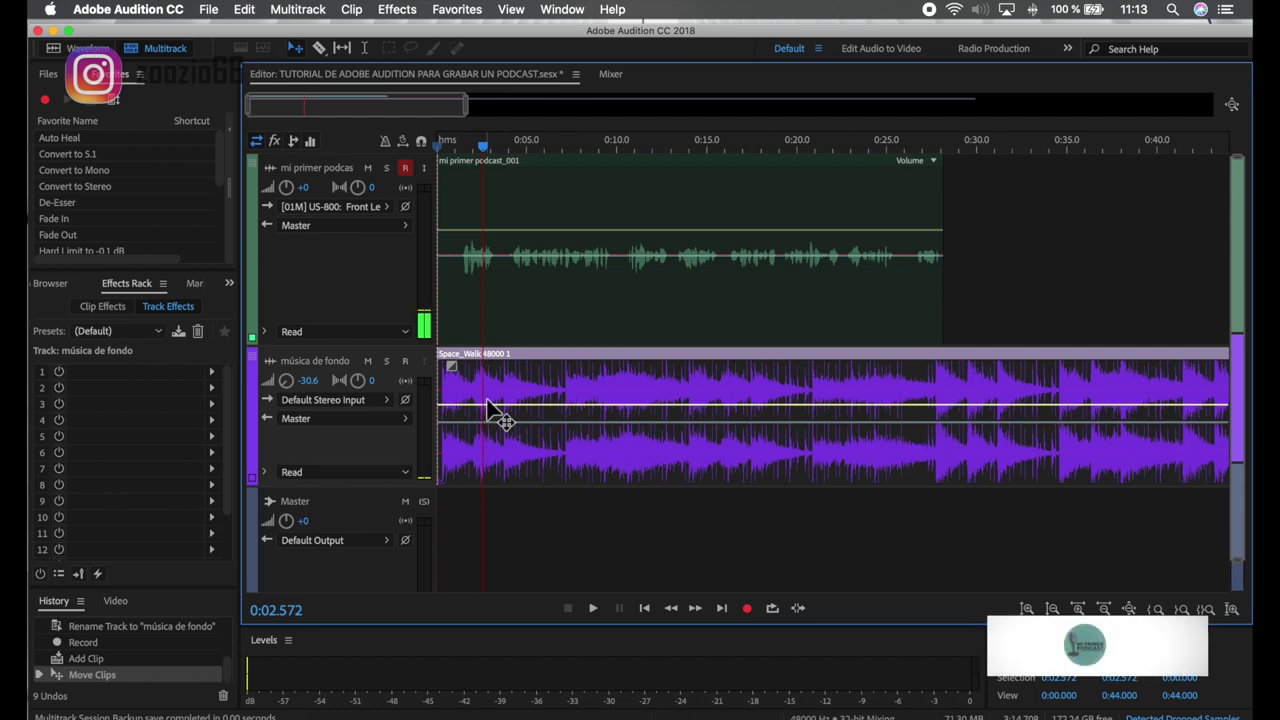
key(Home)
key(space)
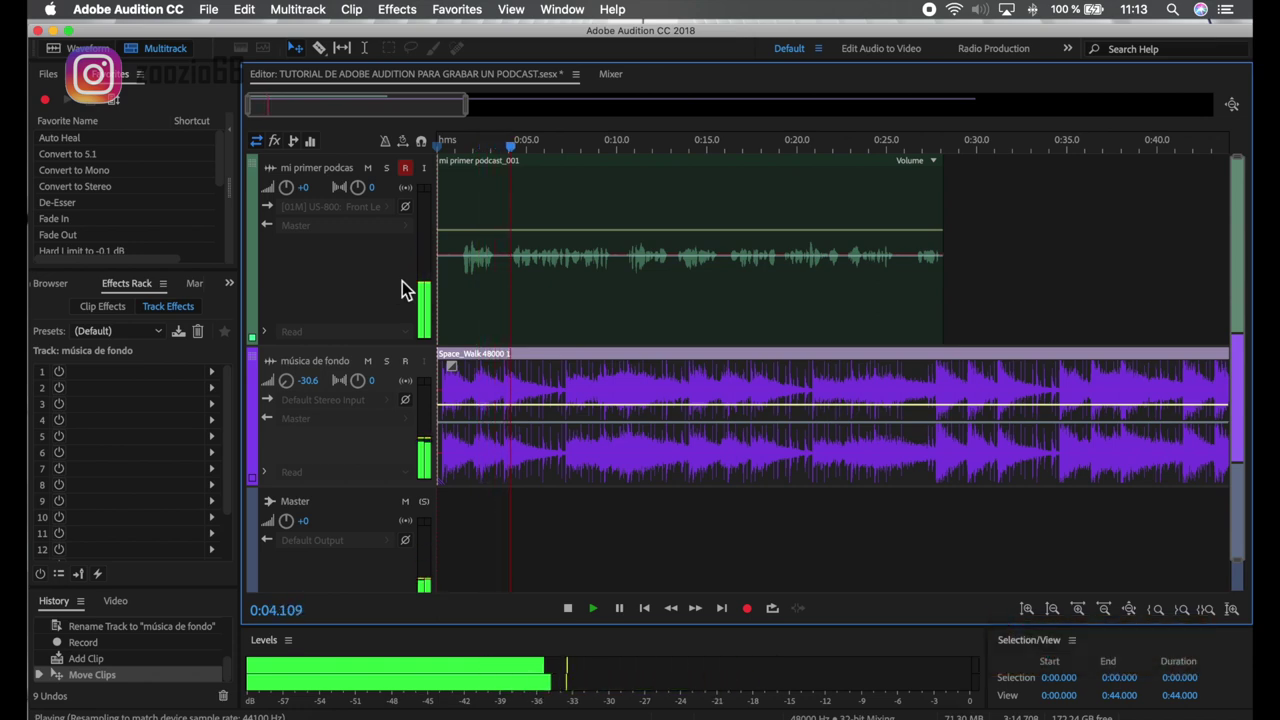
key(space)
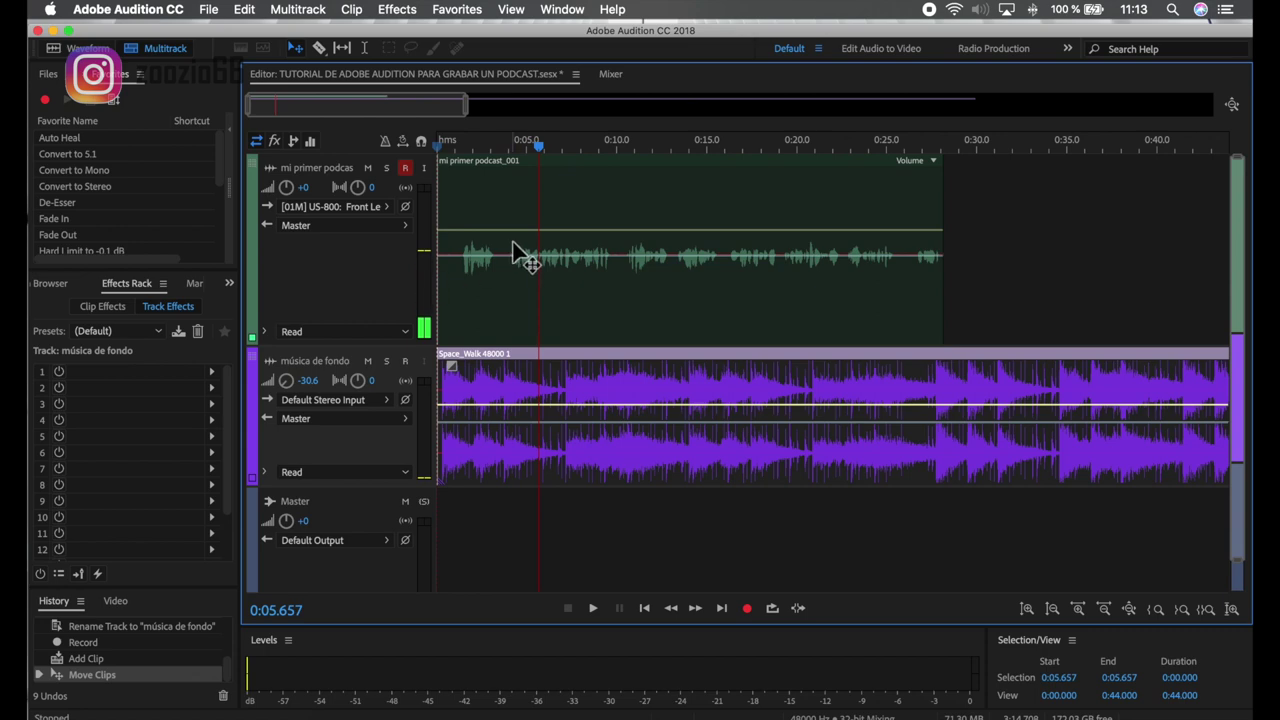
click(617, 151)
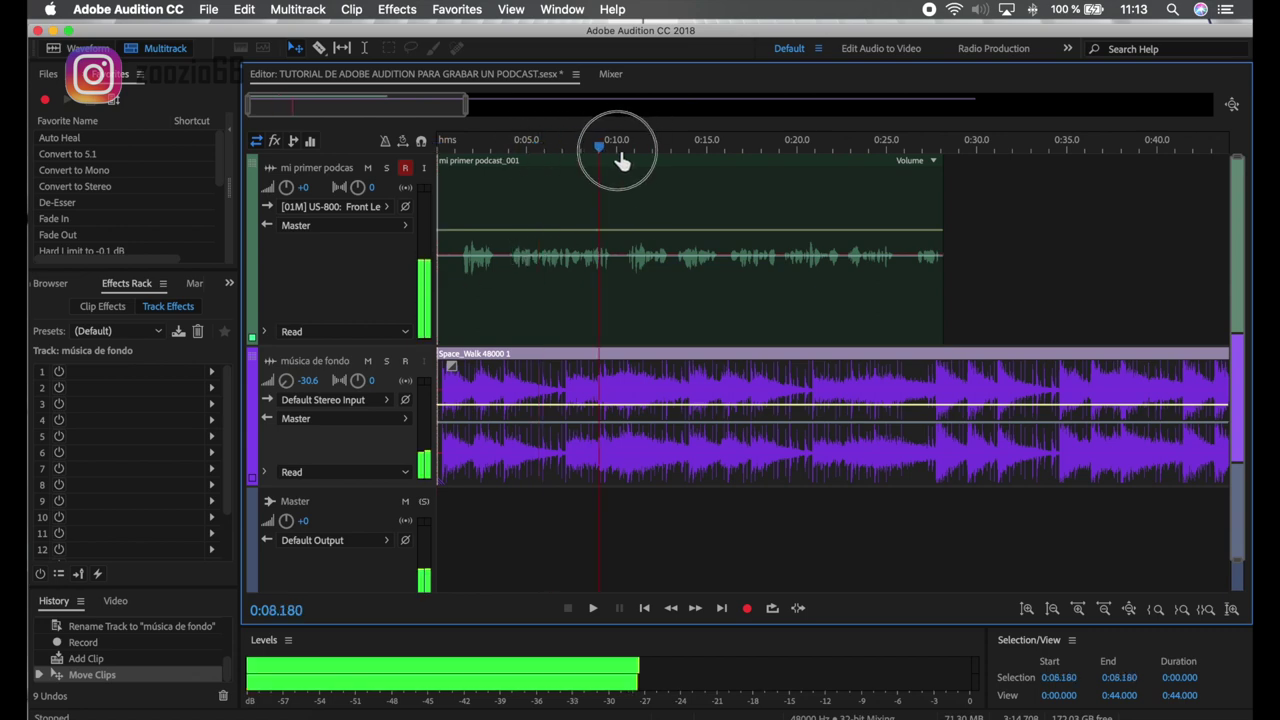
click(366, 170)
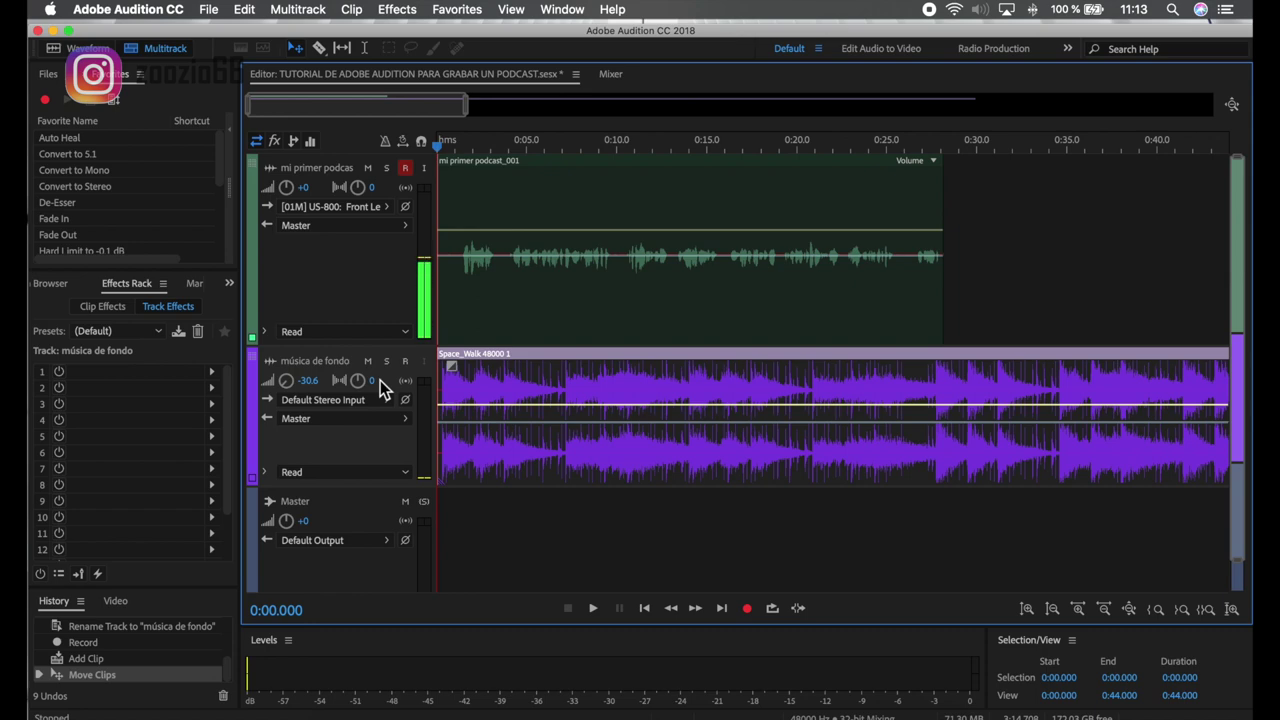
Trim the end of the Space_Walk music clip back to the voice clip's end at about 0:28
scroll(712, 348, down, 2)
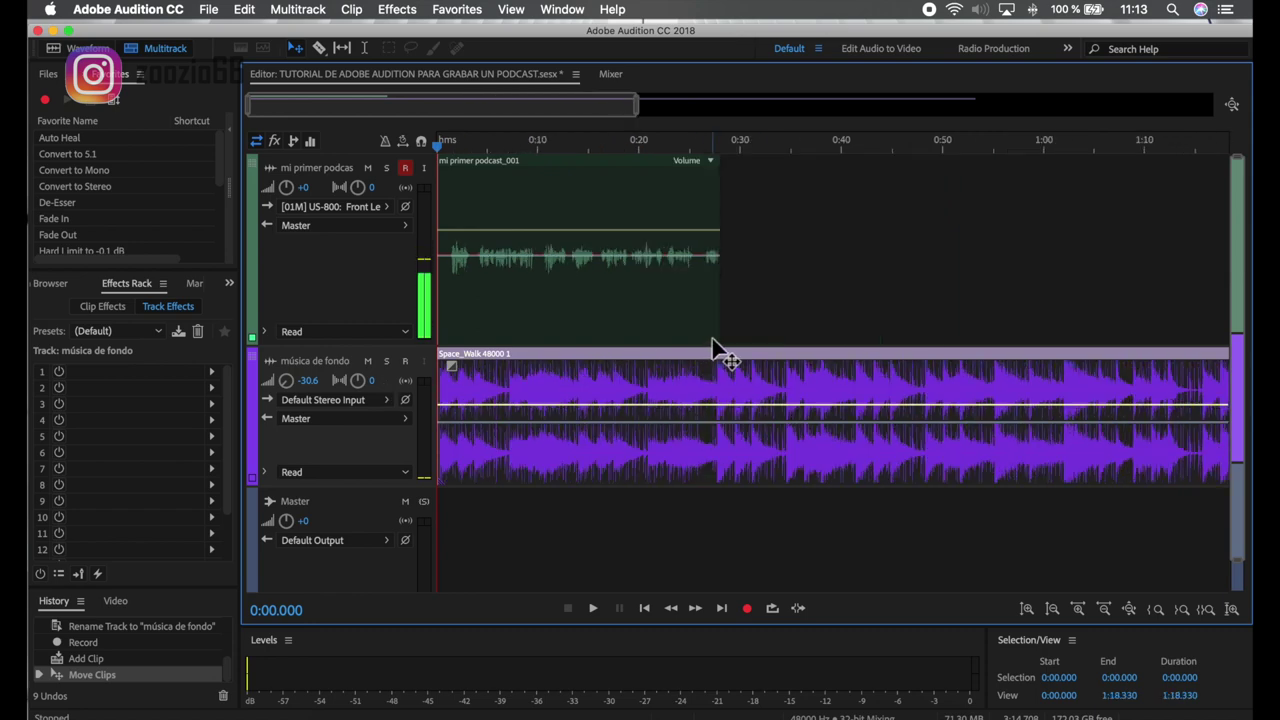
scroll(712, 348, down, 3)
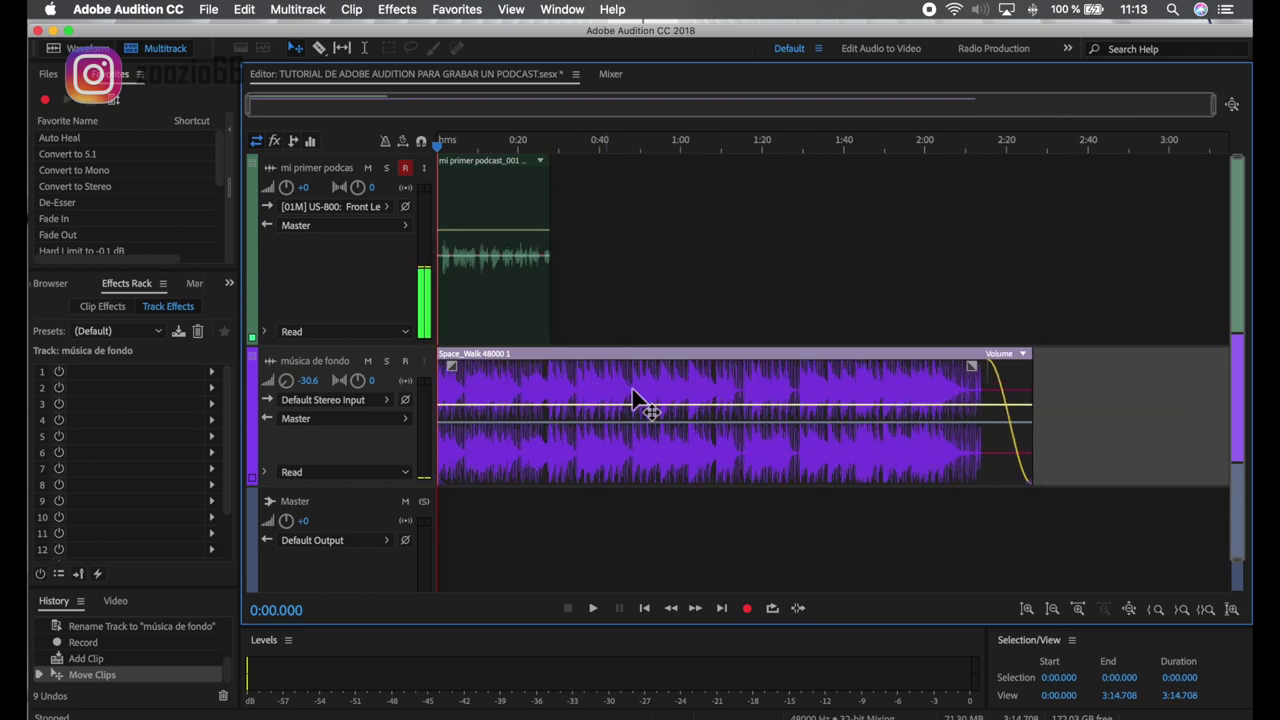
drag(1020, 395, 677, 370)
scroll(1040, 388, up, 6)
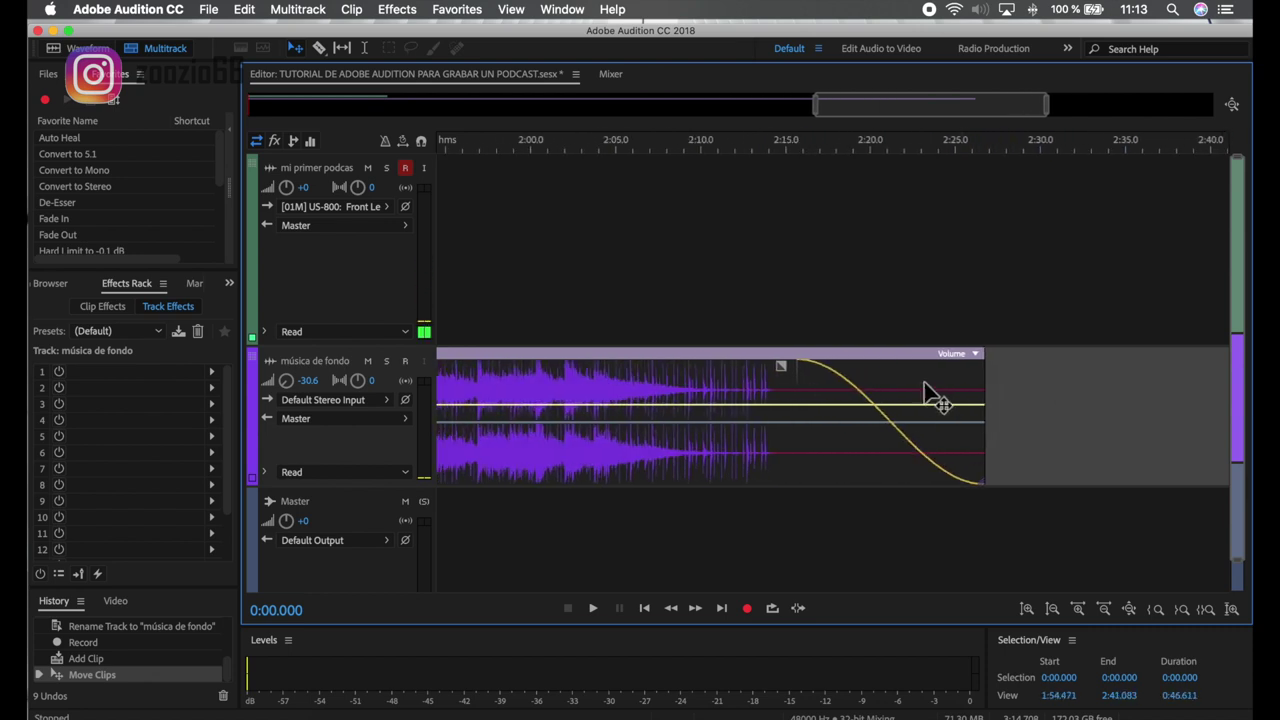
scroll(871, 394, down, 2)
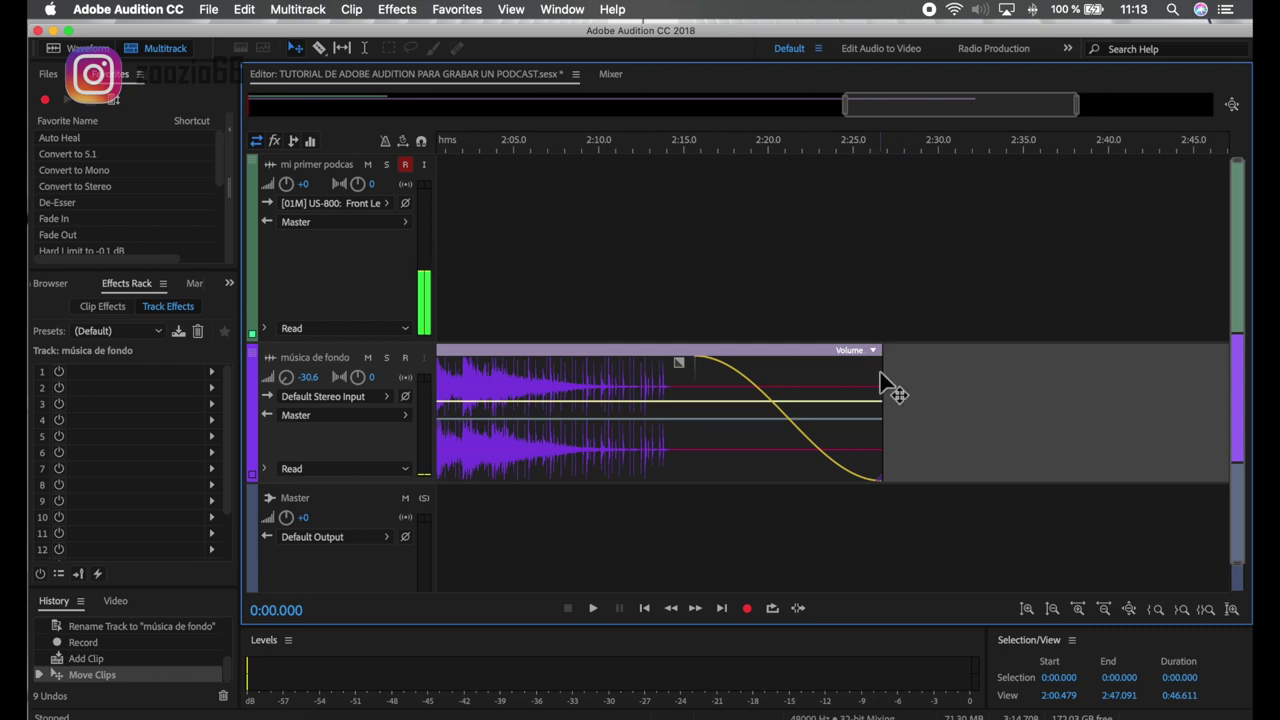
scroll(882, 378, up, 3)
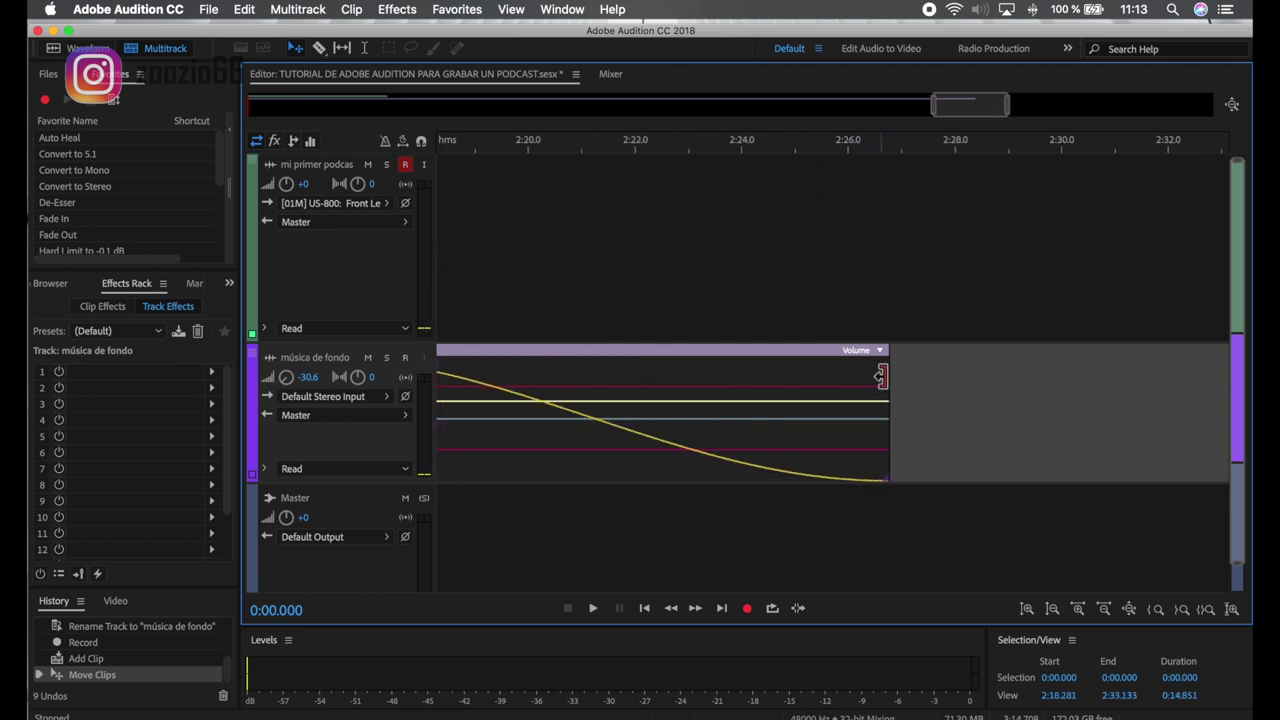
scroll(900, 380, down, 8)
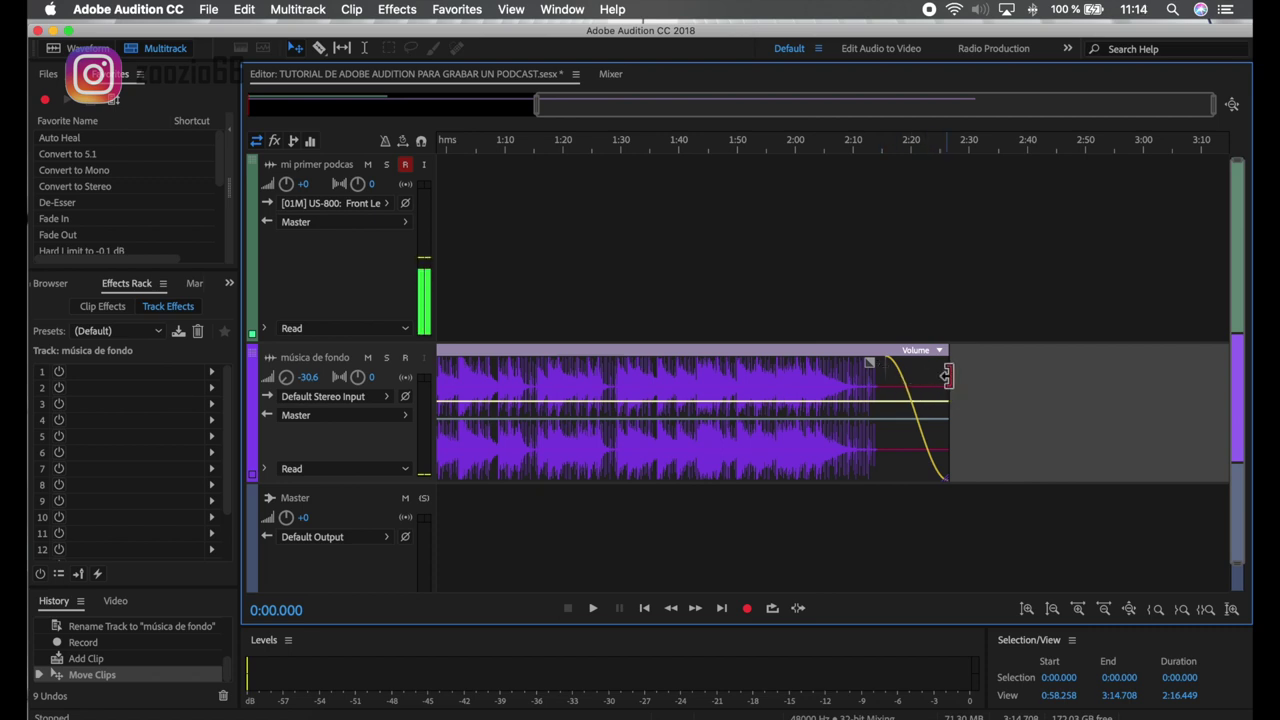
drag(940, 390, 545, 372)
scroll(656, 371, left, 6)
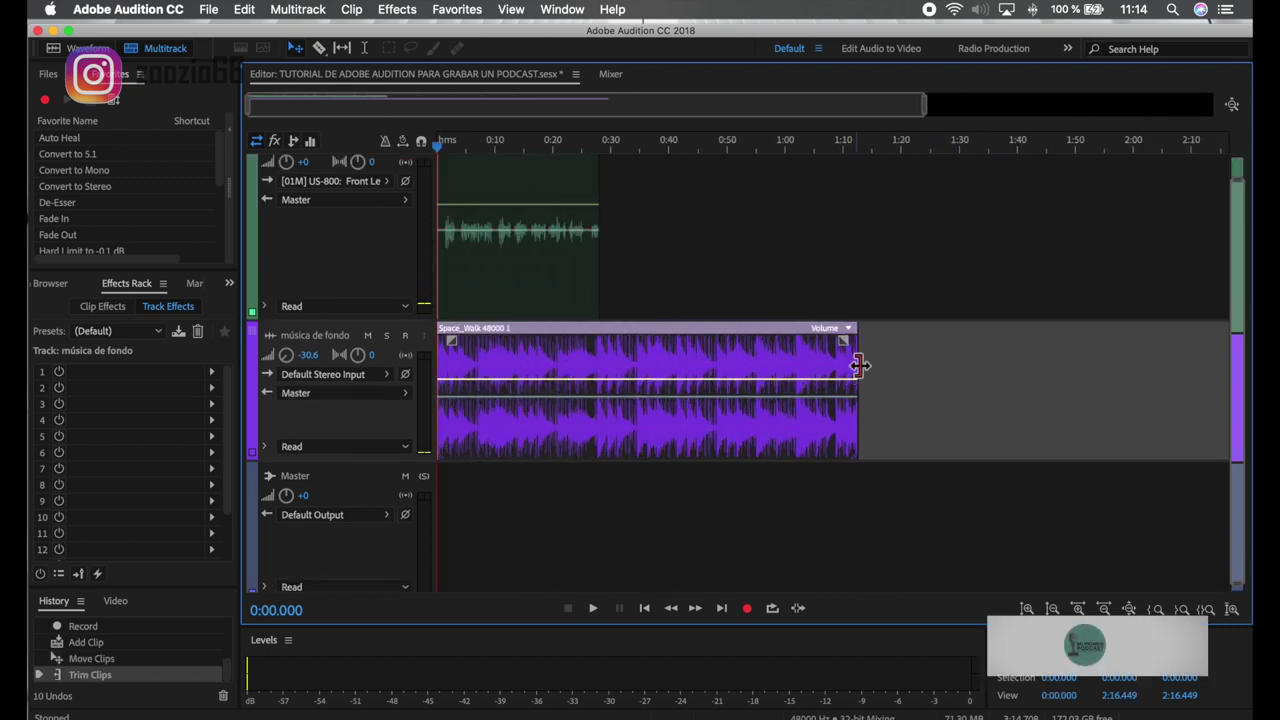
drag(857, 363, 598, 363)
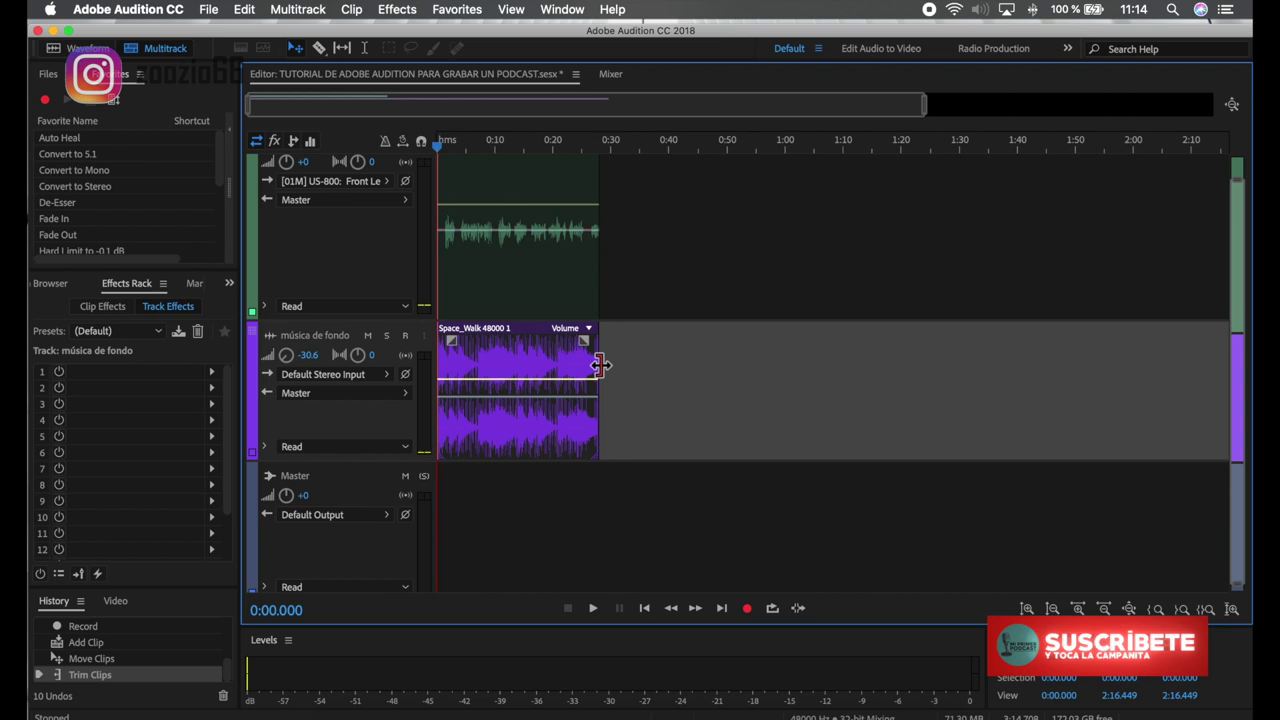
Toggle Skip Selection on and off, extend the music clip's end to about 0:29, and trim it back to about 0:28
click(799, 608)
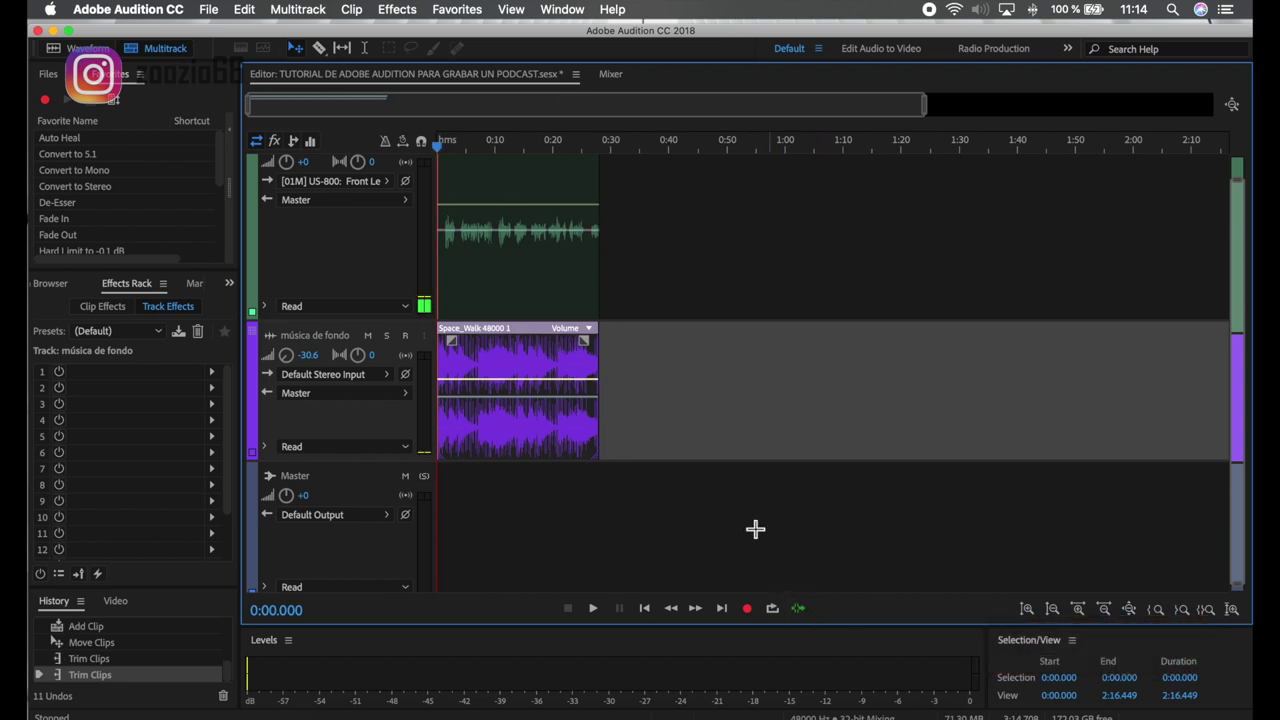
mouse_move(602, 382)
mouse_down()
mouse_move(628, 380)
mouse_move(586, 380)
mouse_move(603, 380)
mouse_up()
click(799, 610)
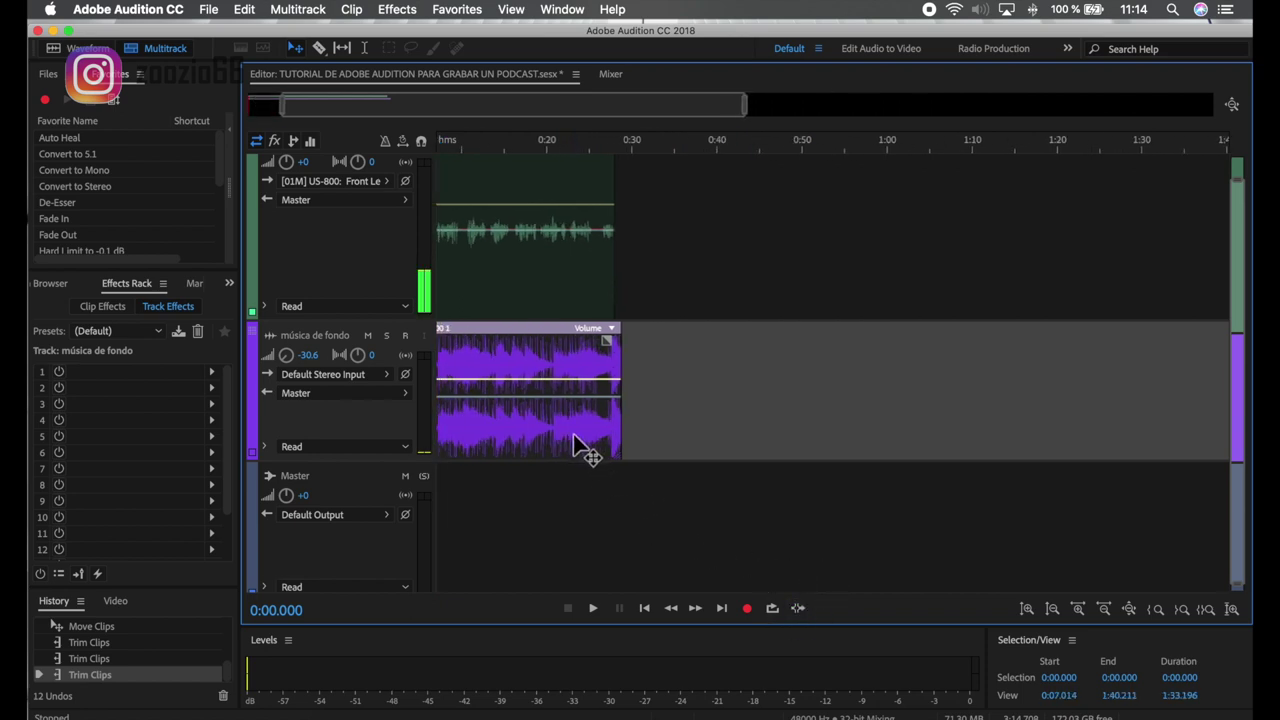
scroll(580, 422, up, 3)
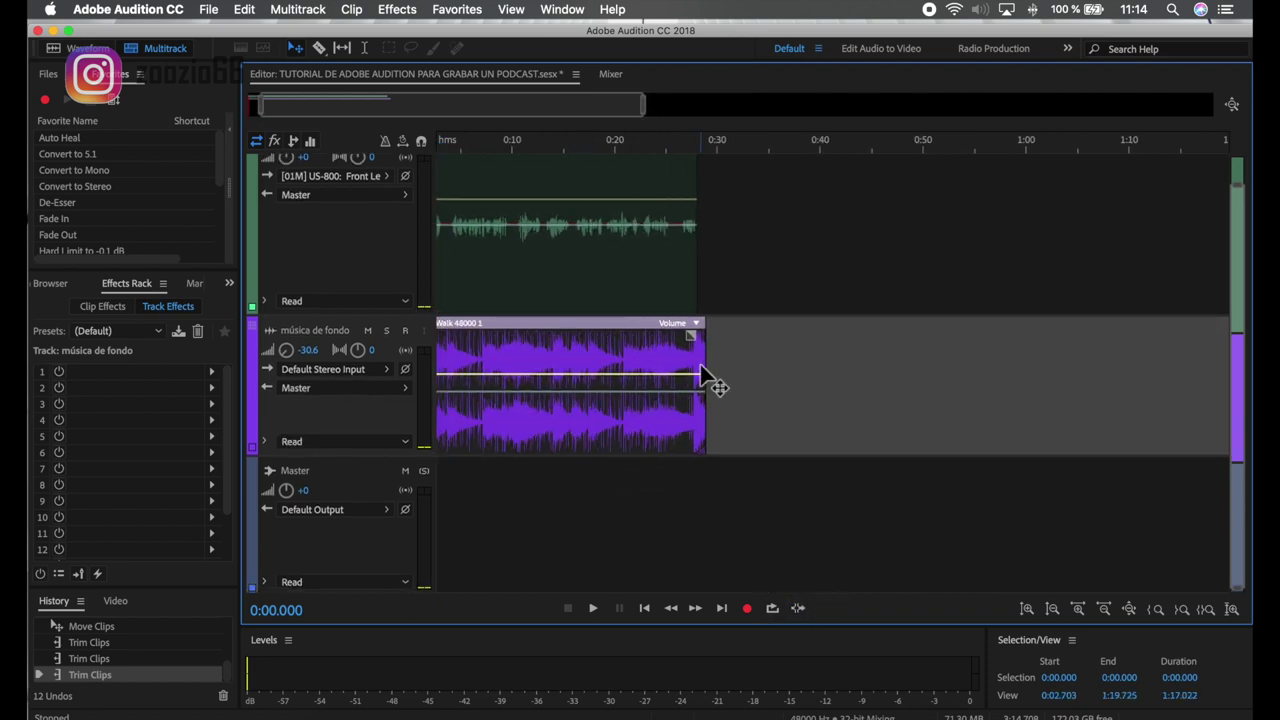
drag(706, 368, 700, 368)
Extend the music clip's end slightly past the end of the voice clip, to about 0:28.6
scroll(720, 372, left, 2)
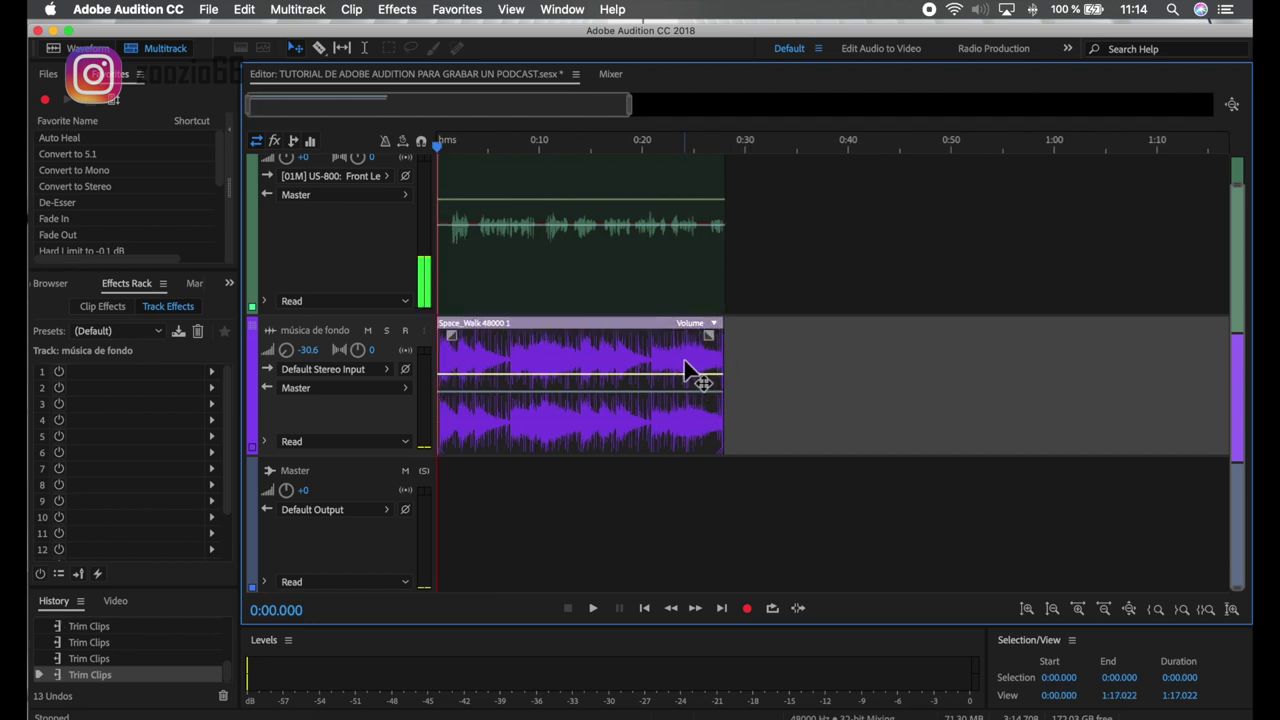
scroll(686, 372, up, 10)
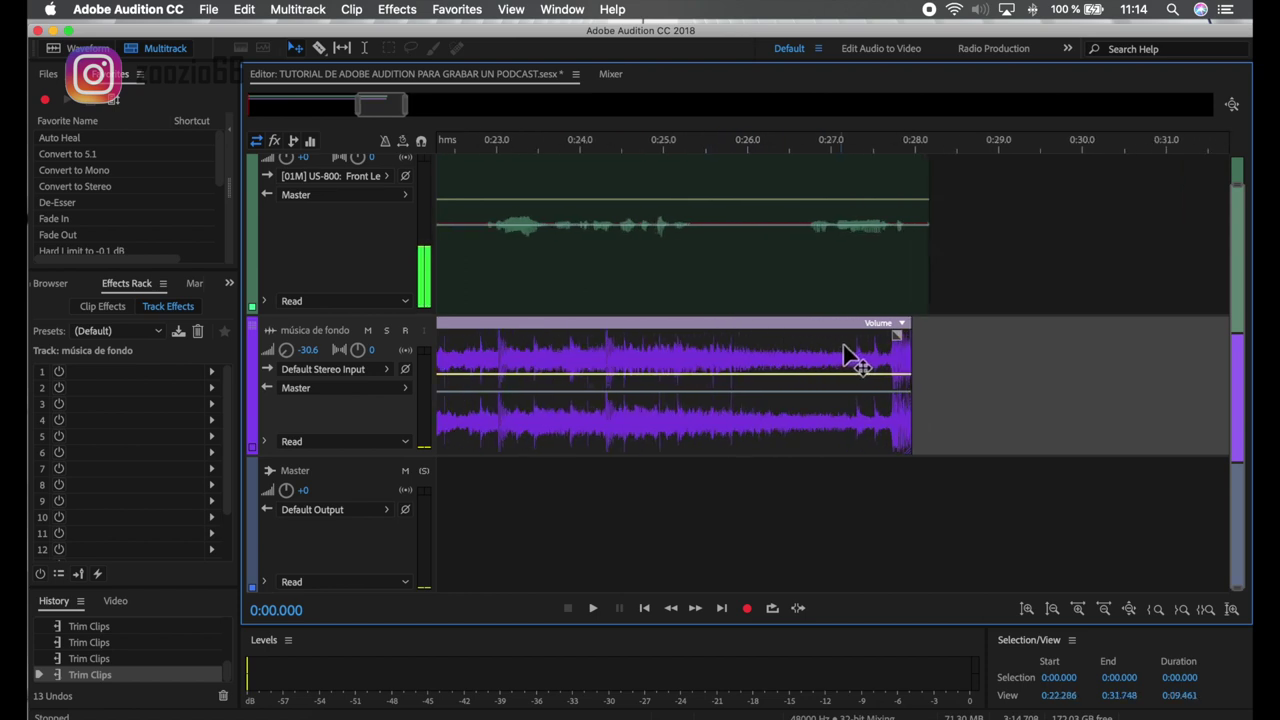
scroll(845, 350, up, 3)
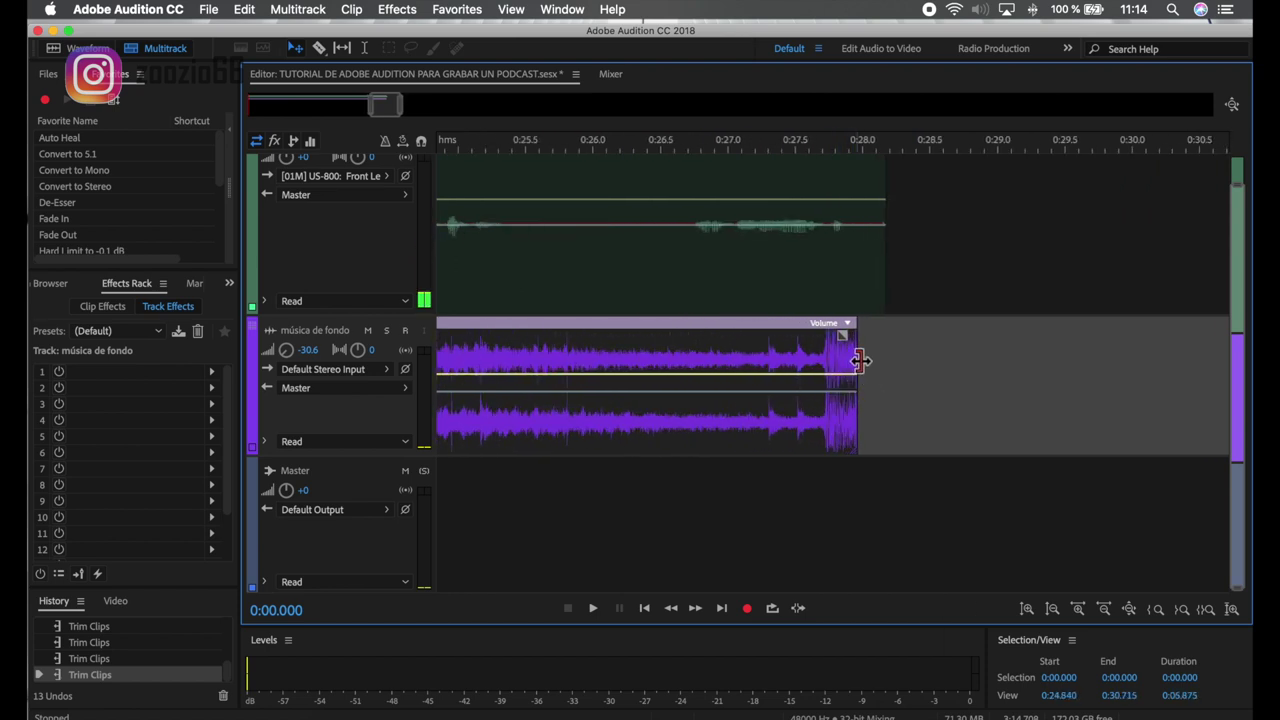
drag(860, 360, 951, 357)
Select the "mi primer podcast_001" voice clip near the beginning of the session
scroll(632, 338, left, 5)
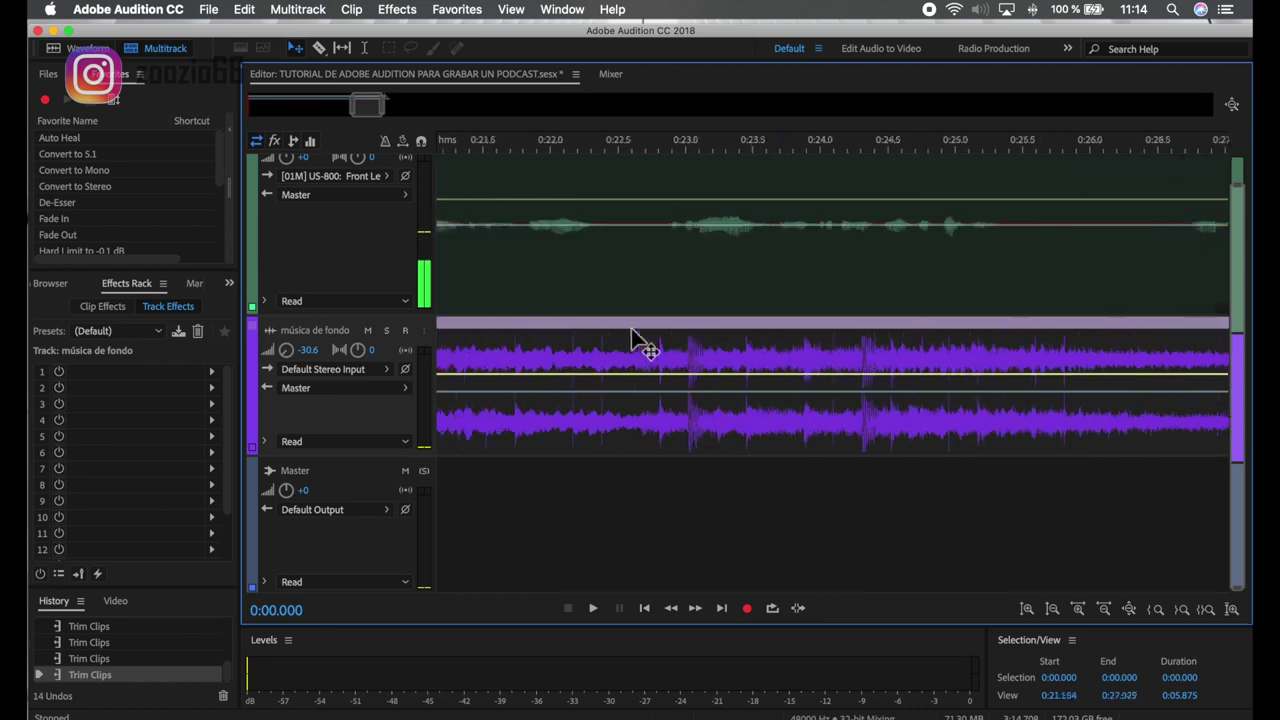
scroll(632, 340, left, 10)
scroll(628, 342, down, 5)
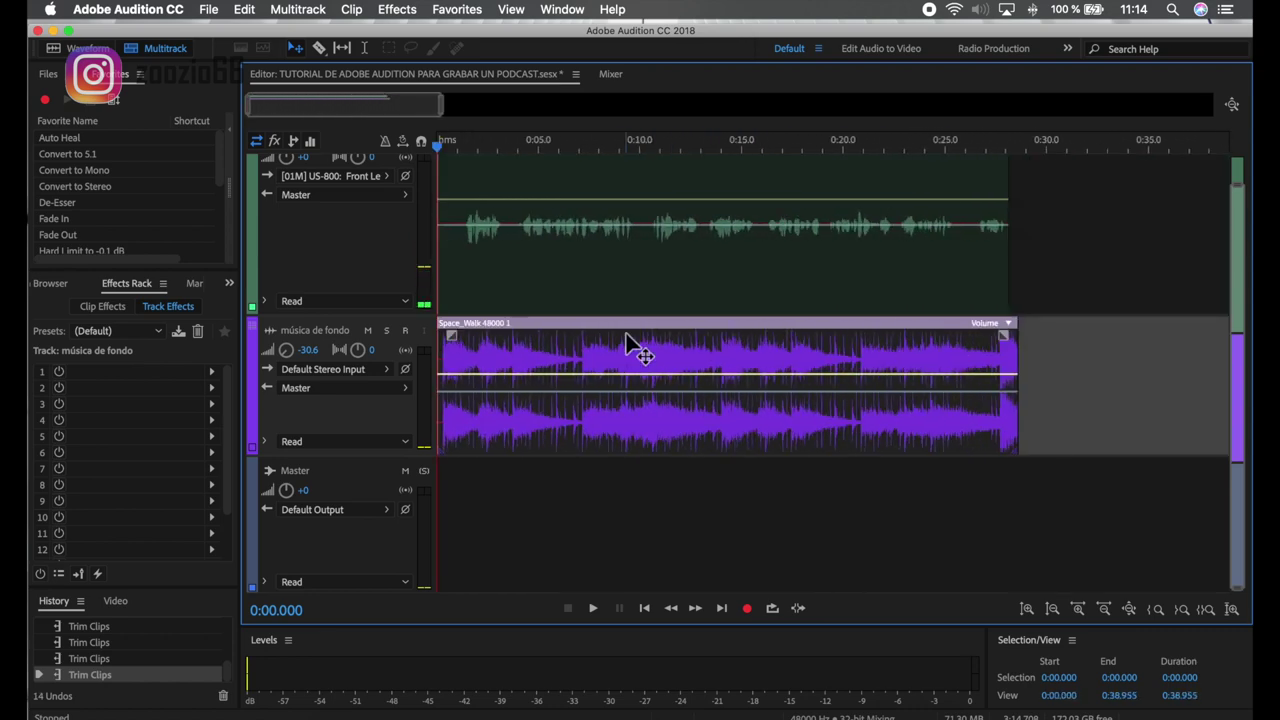
scroll(406, 256, up, 2)
scroll(535, 257, up, 3)
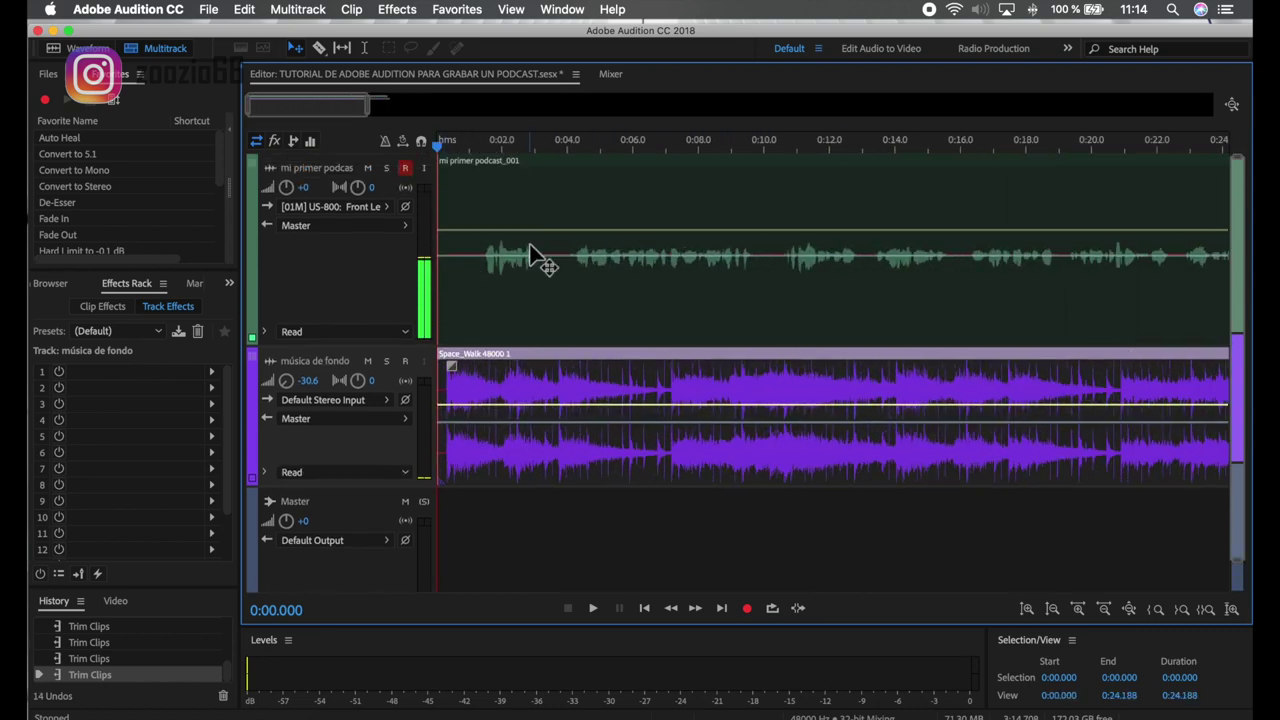
scroll(590, 251, up, 1)
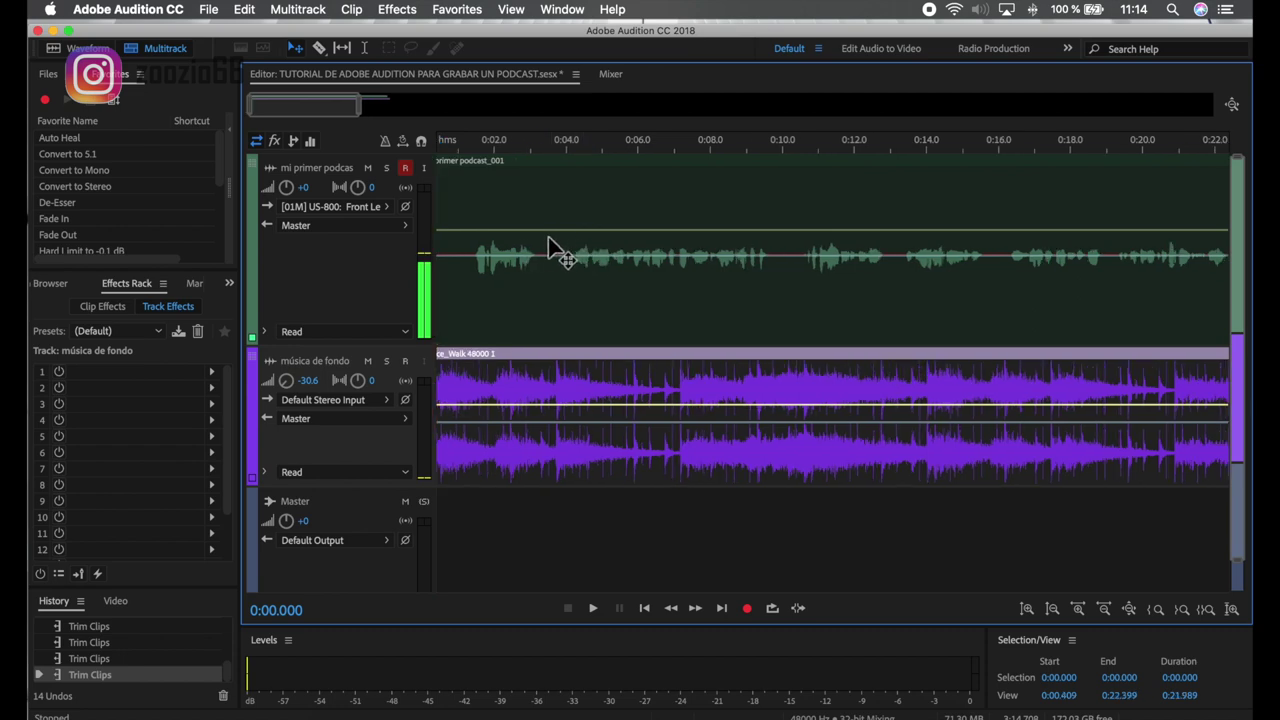
scroll(505, 200, left, 1)
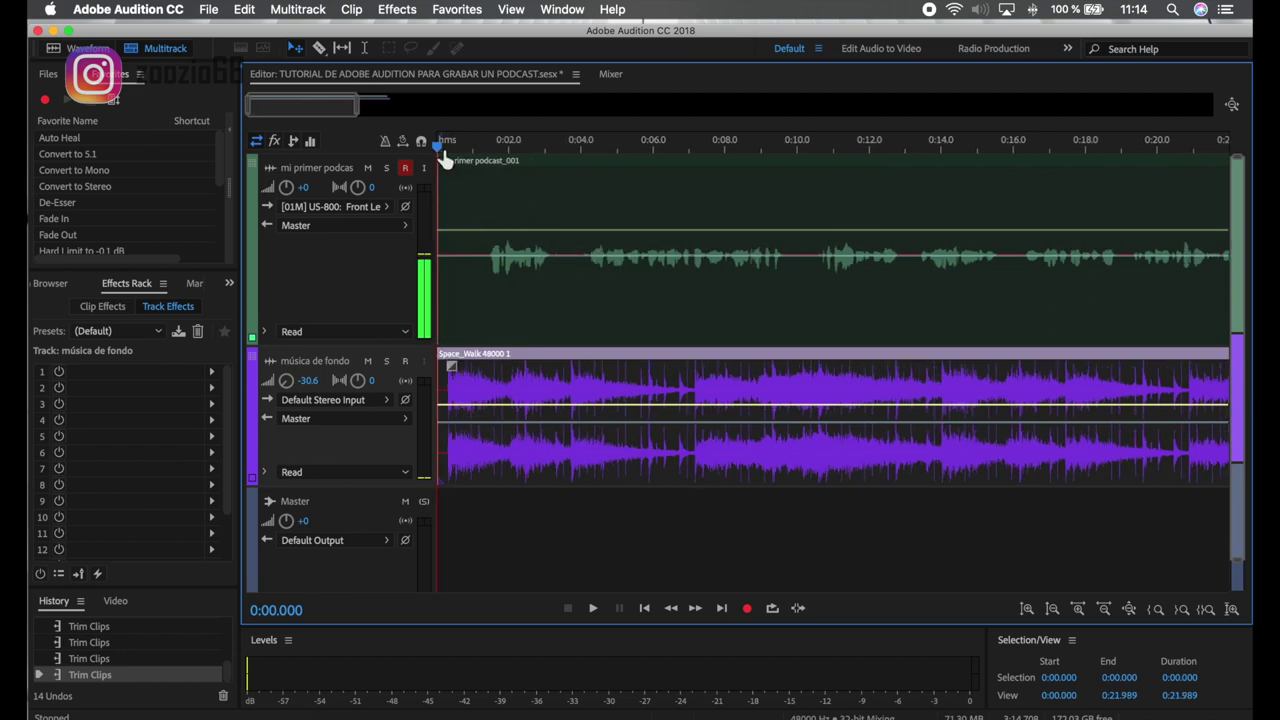
click(503, 195)
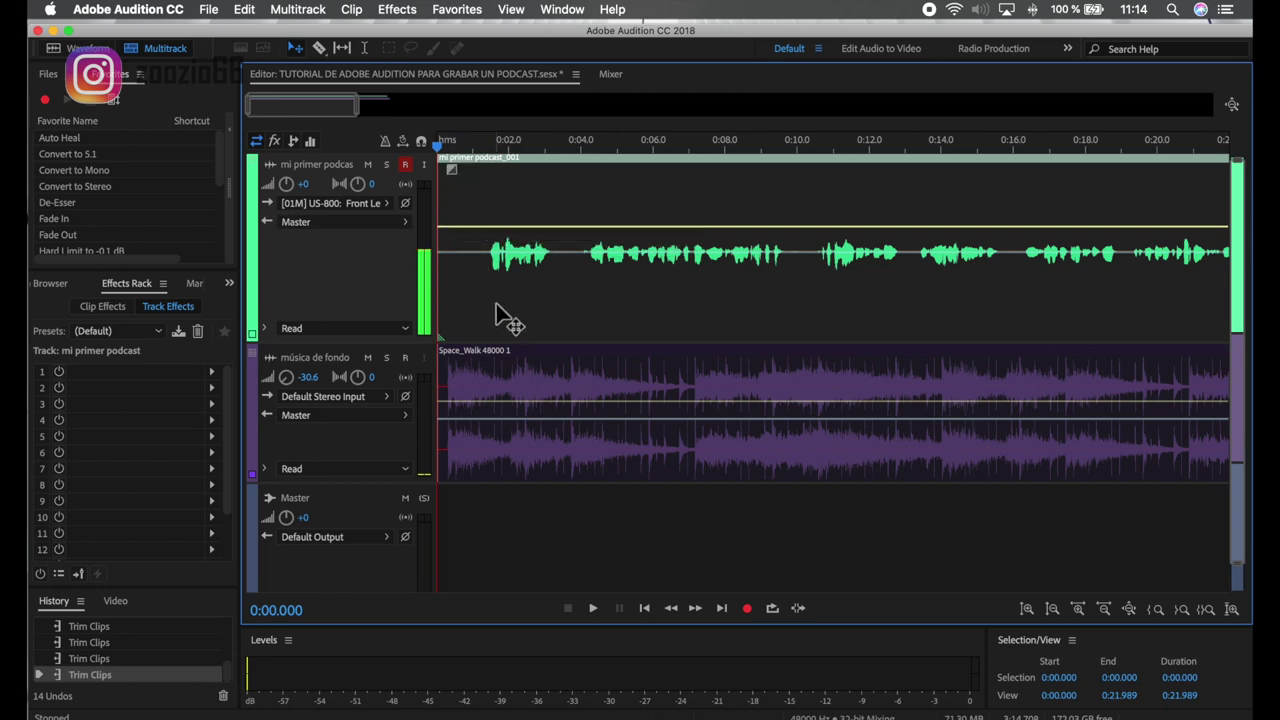
click(245, 193)
click(258, 195)
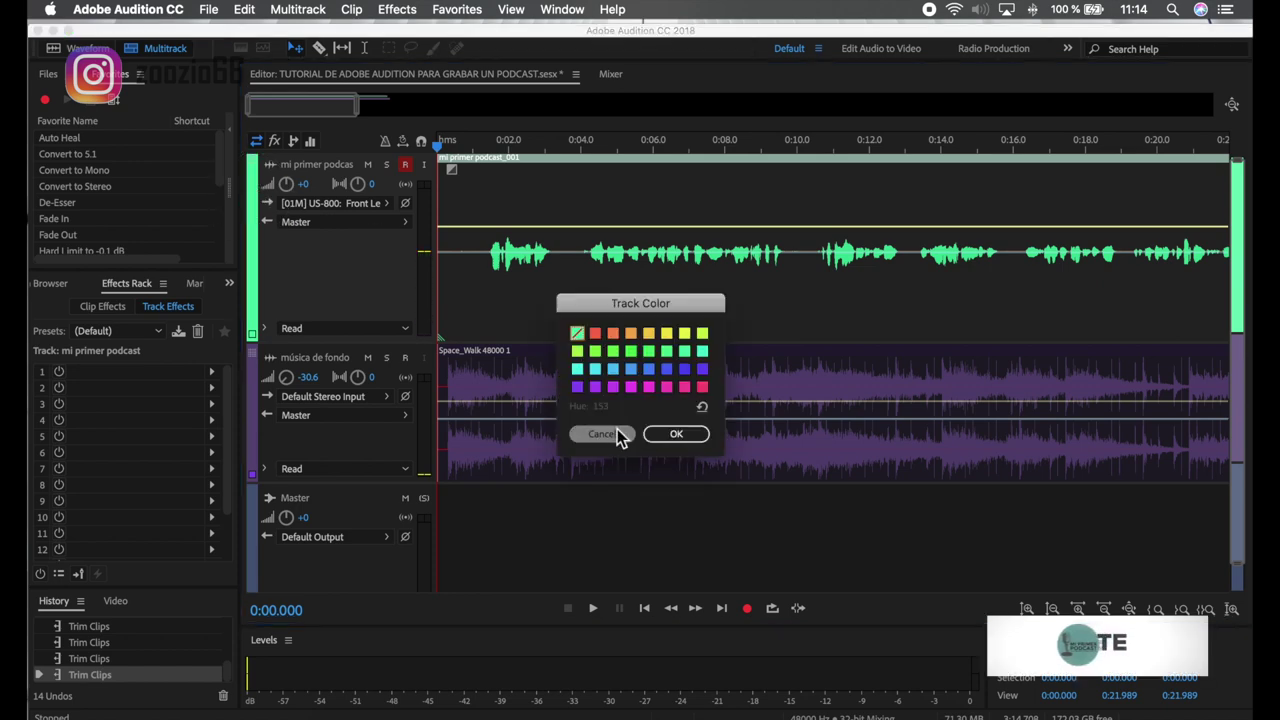
click(608, 436)
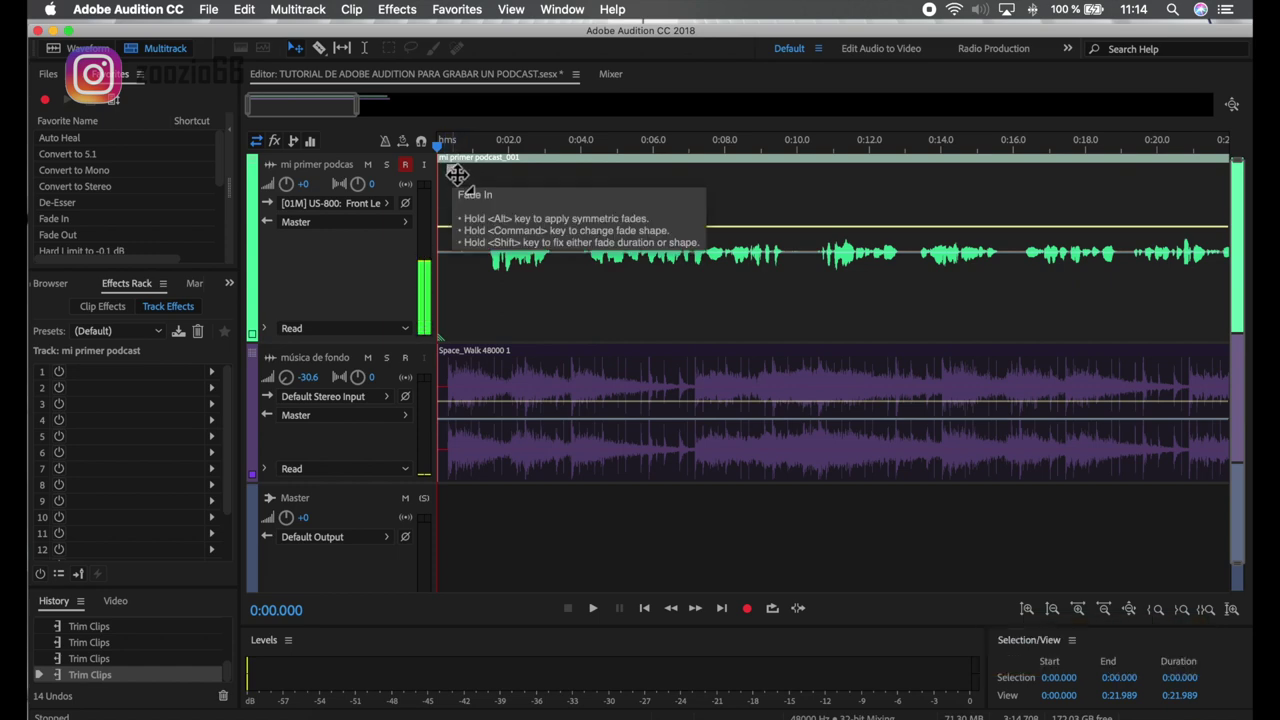
Add a fade-in of about 3.6 seconds and a fade-out of about 3.8 seconds to the "mi primer podcast_001" voice clip
mouse_move(456, 173)
mouse_down()
mouse_move(674, 171)
mouse_move(551, 171)
mouse_move(590, 168)
mouse_up()
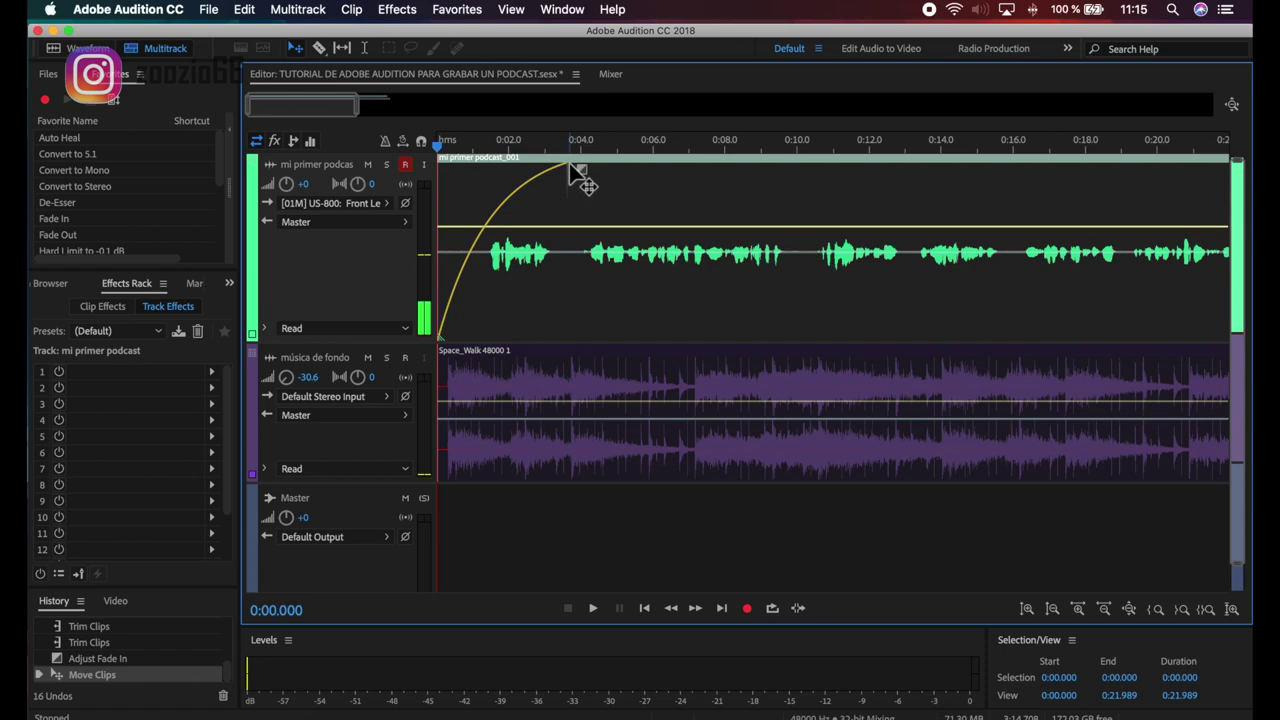
scroll(623, 194, right, 10)
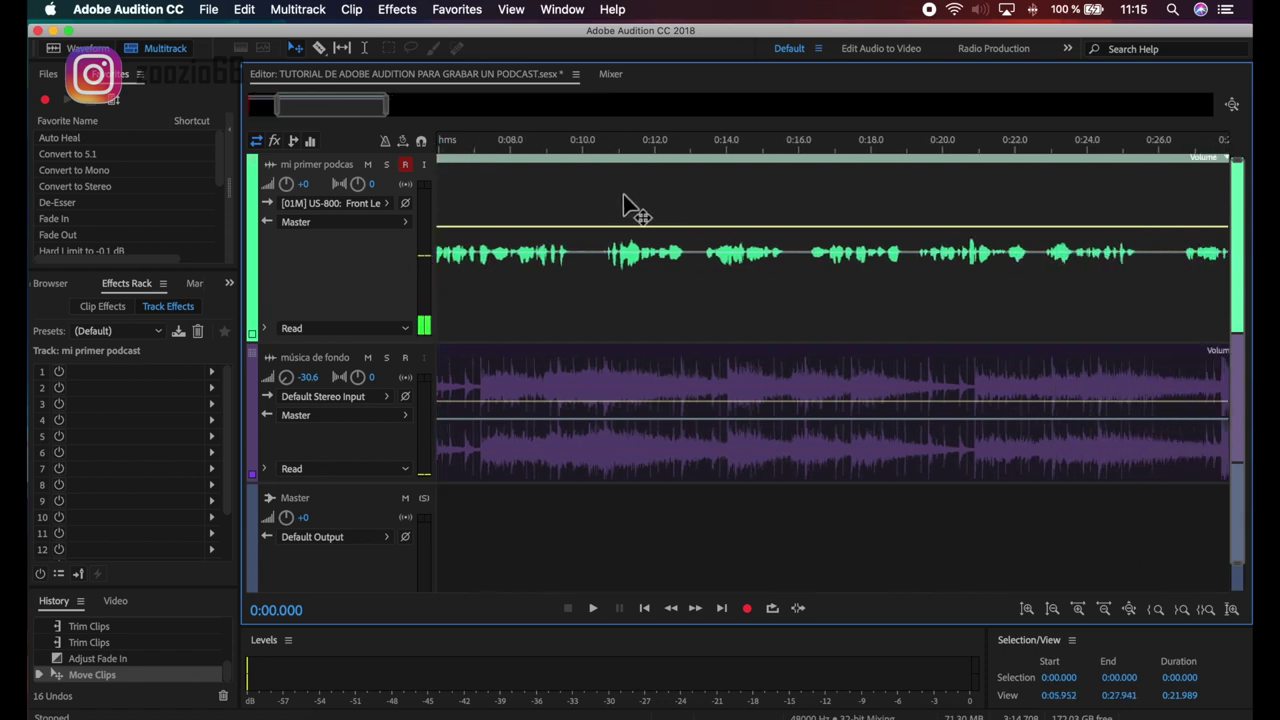
scroll(700, 195, right, 3)
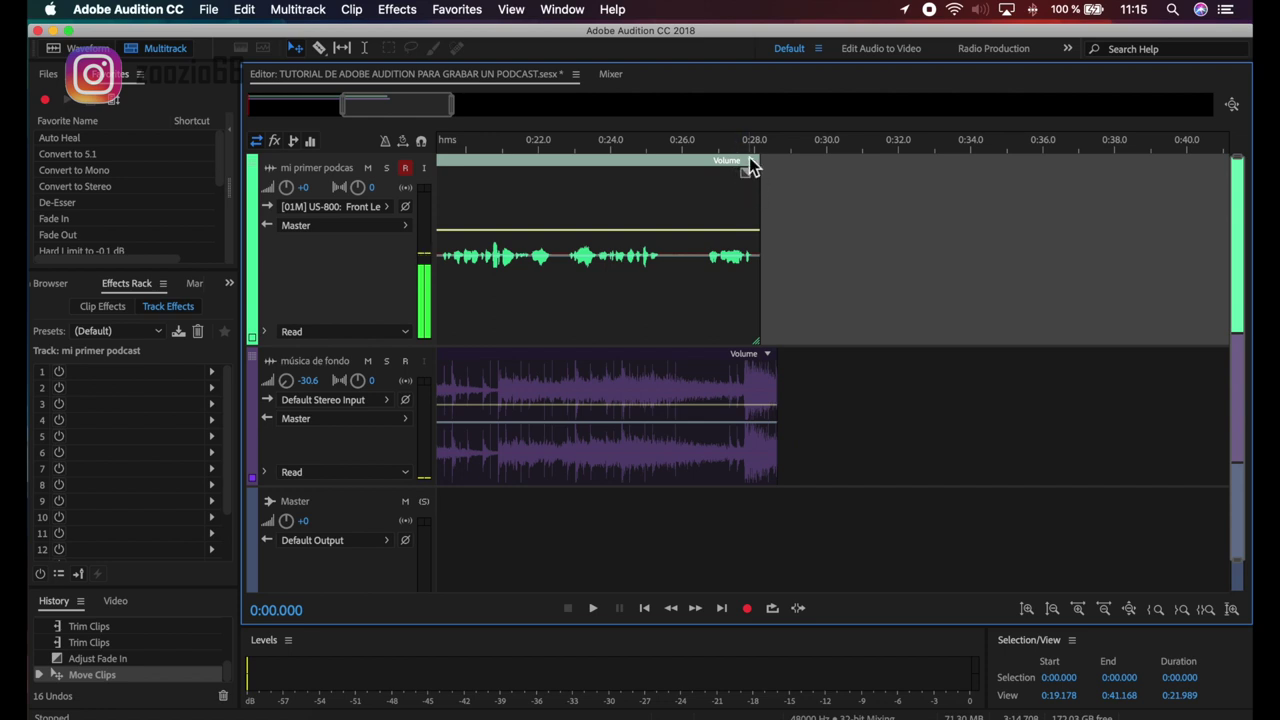
drag(750, 178, 613, 166)
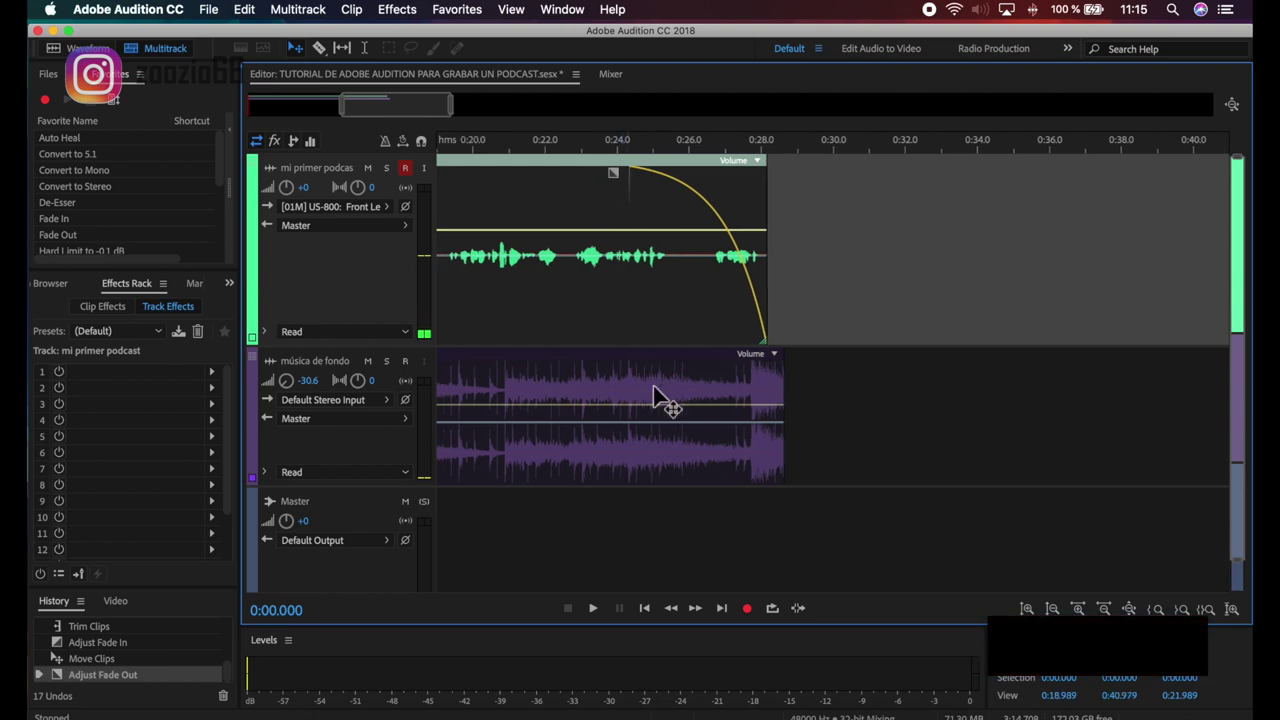
Add a fade-in of about 1.7 seconds and a fade-out of about 2.2 seconds to the Space_Walk music clip
scroll(660, 394, left, 10)
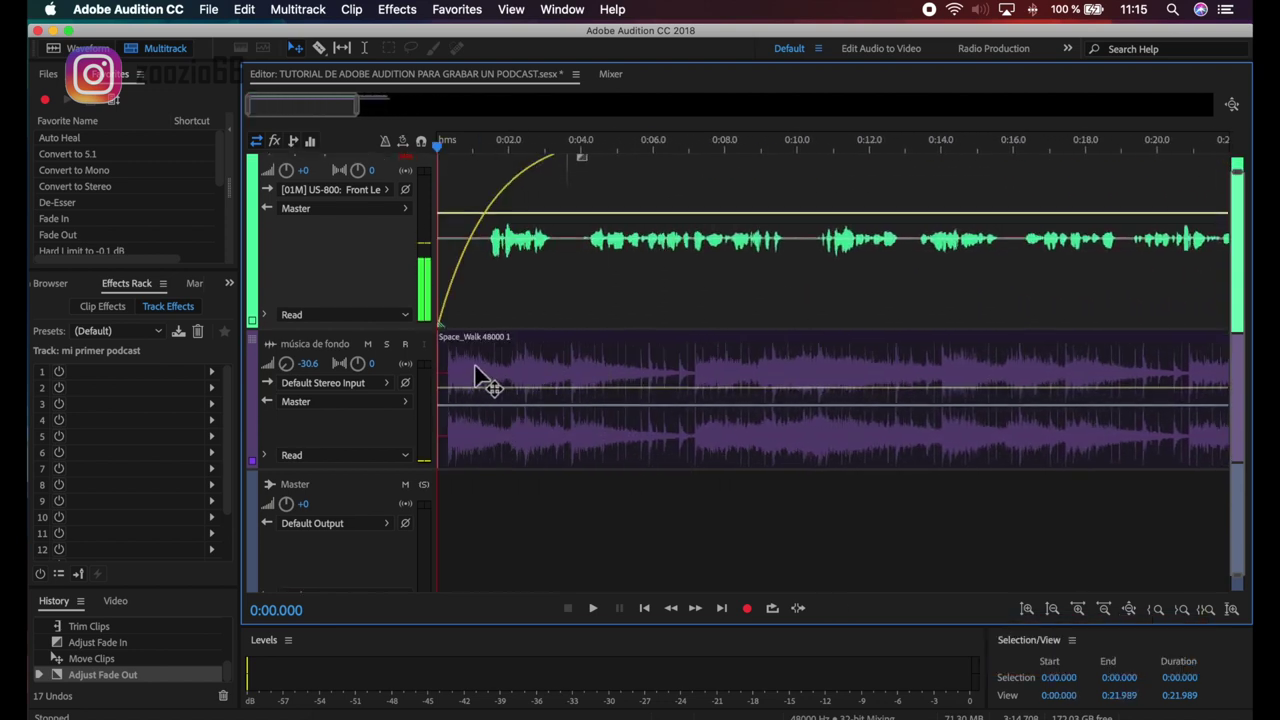
click(462, 378)
drag(460, 355, 524, 337)
scroll(643, 398, right, 5)
scroll(700, 380, right, 6)
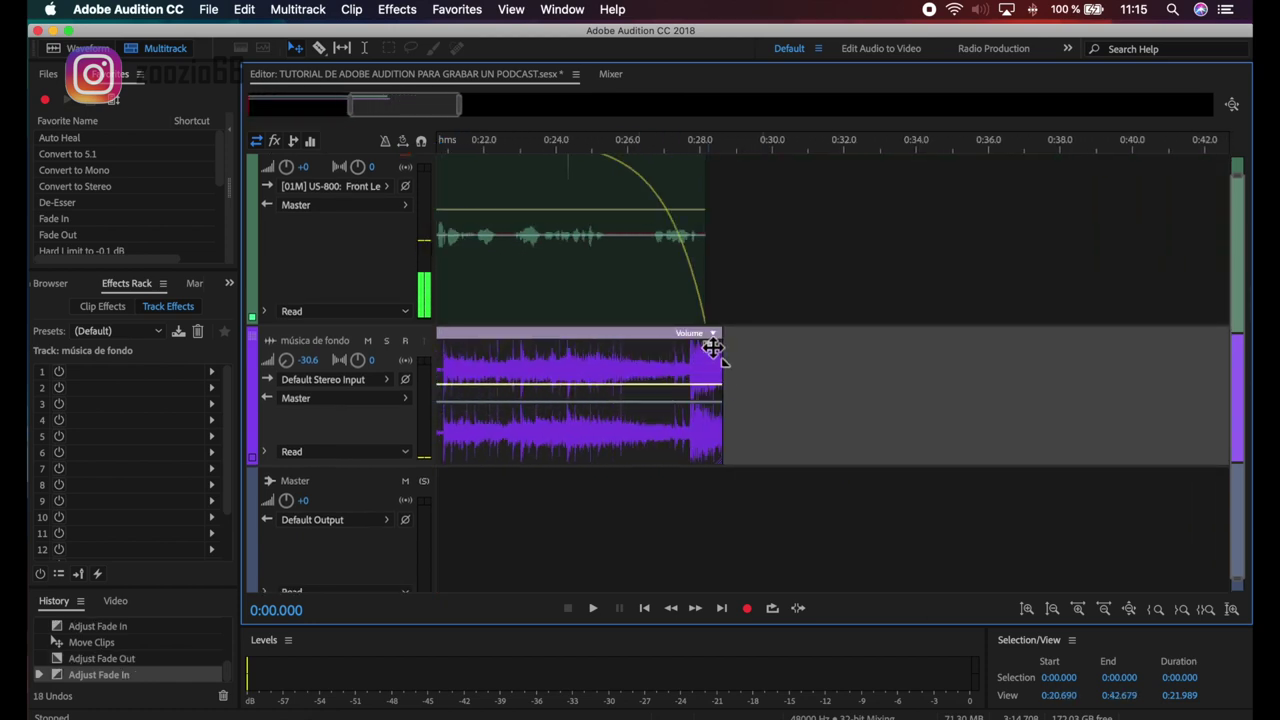
drag(712, 346, 630, 348)
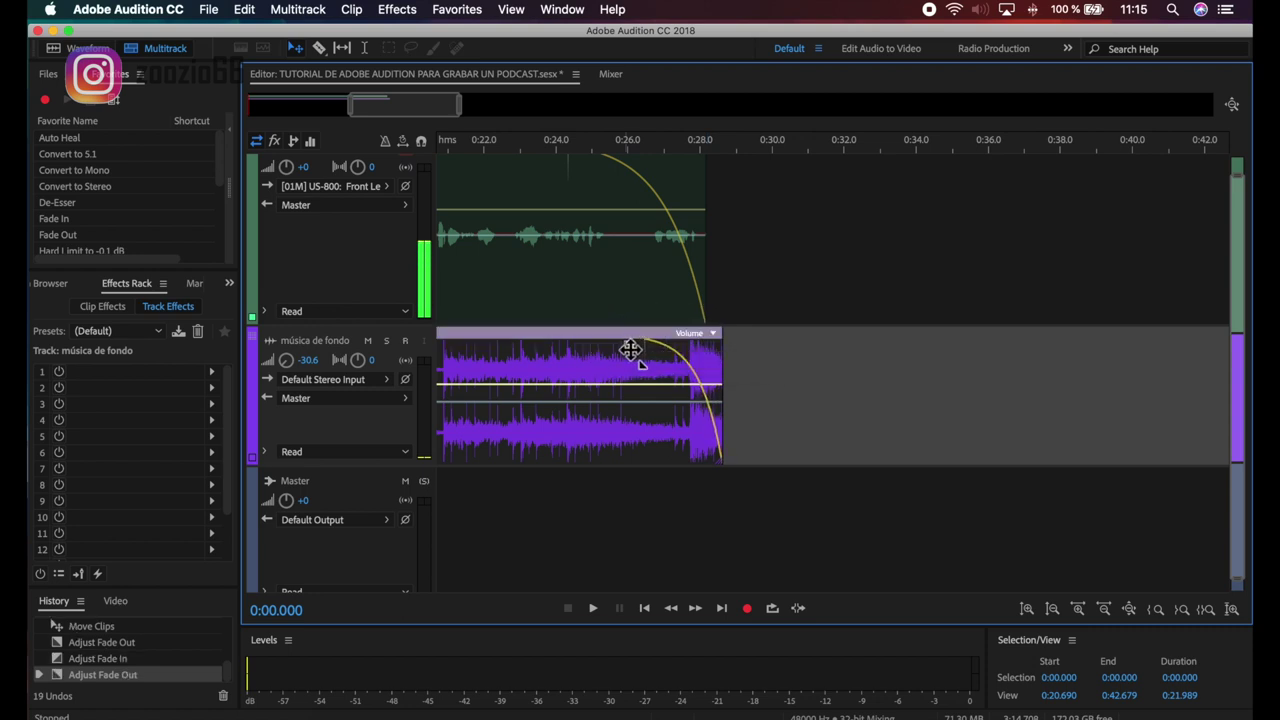
Examine the fades at the beginning and end of the voice and music clips
scroll(630, 348, left, 10)
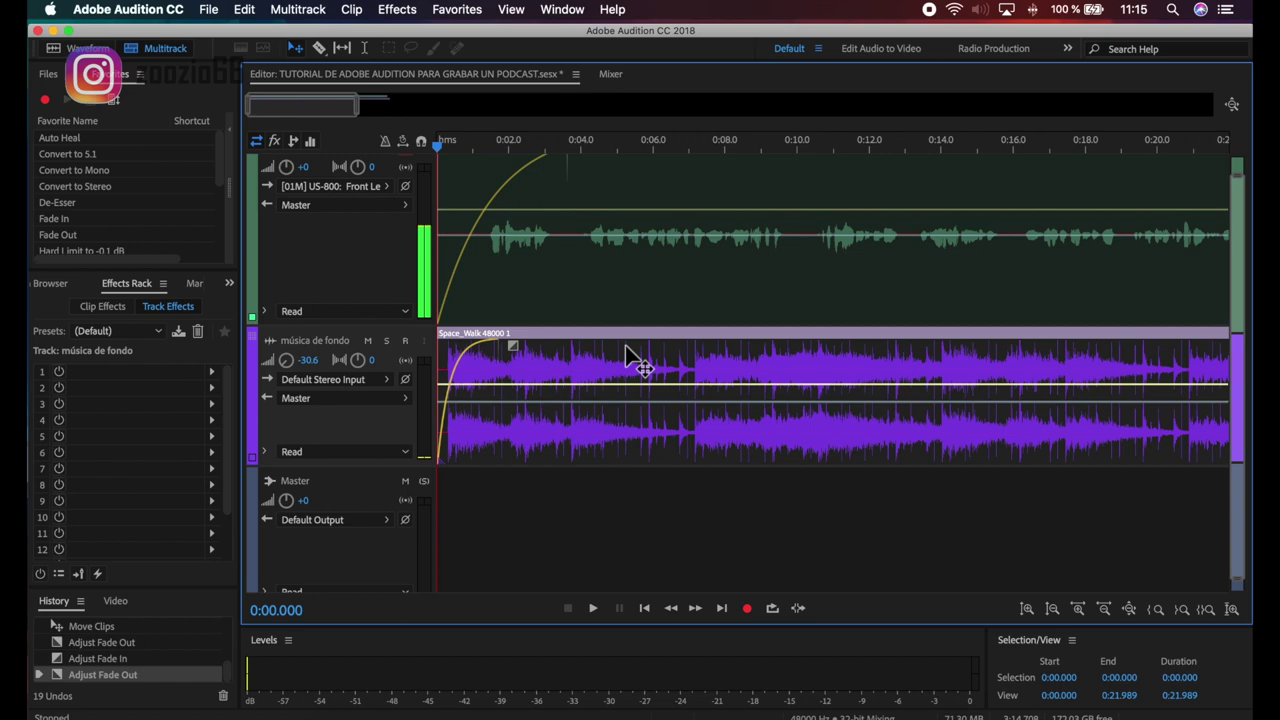
click(538, 178)
click(543, 423)
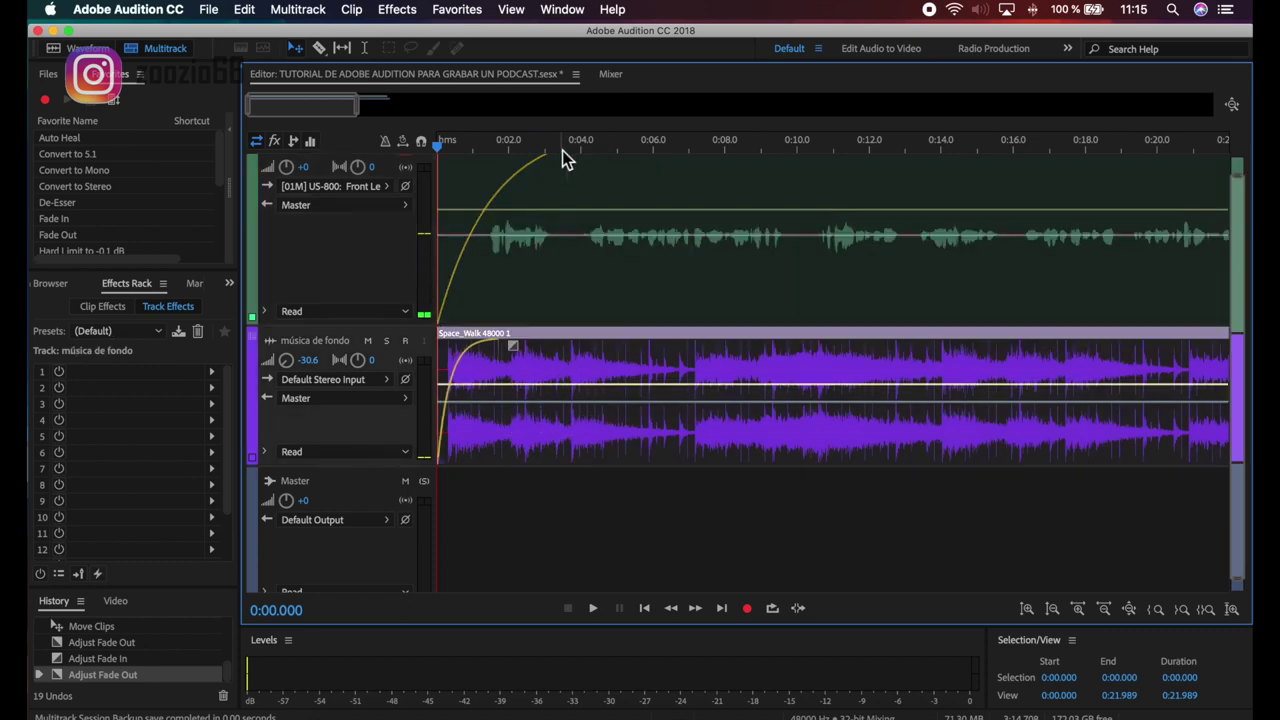
click(521, 183)
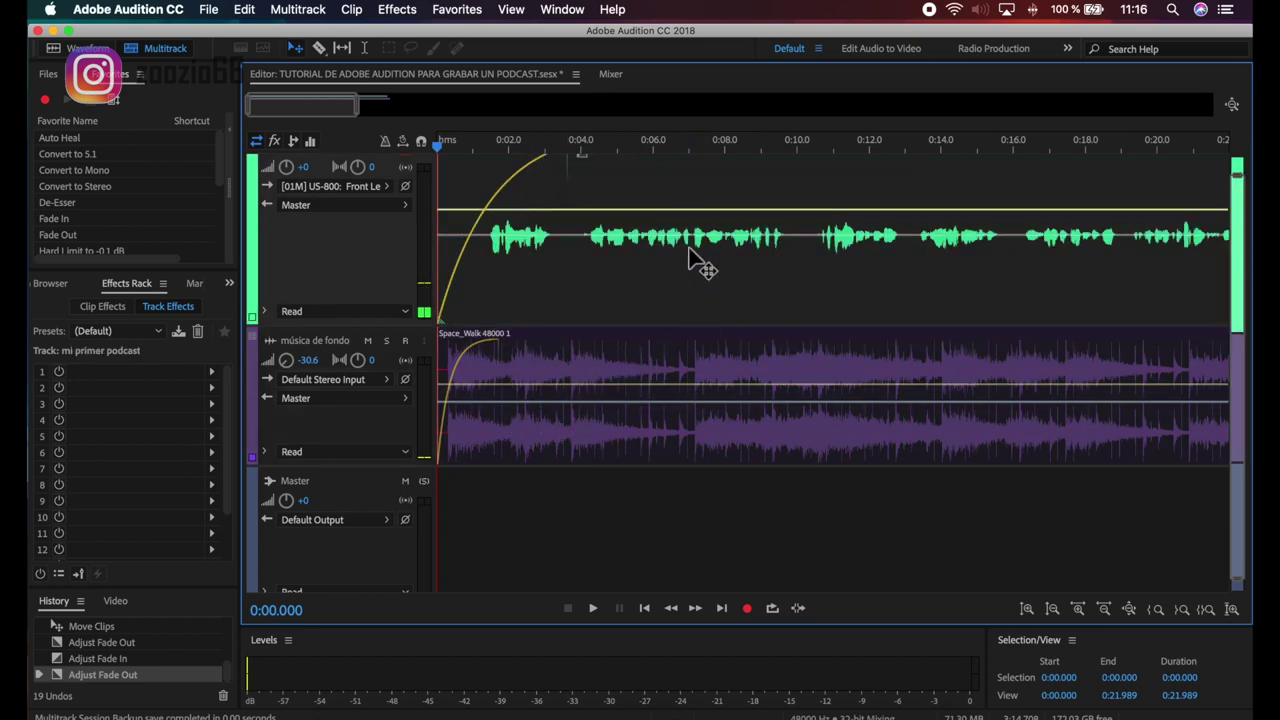
scroll(657, 220, right, 10)
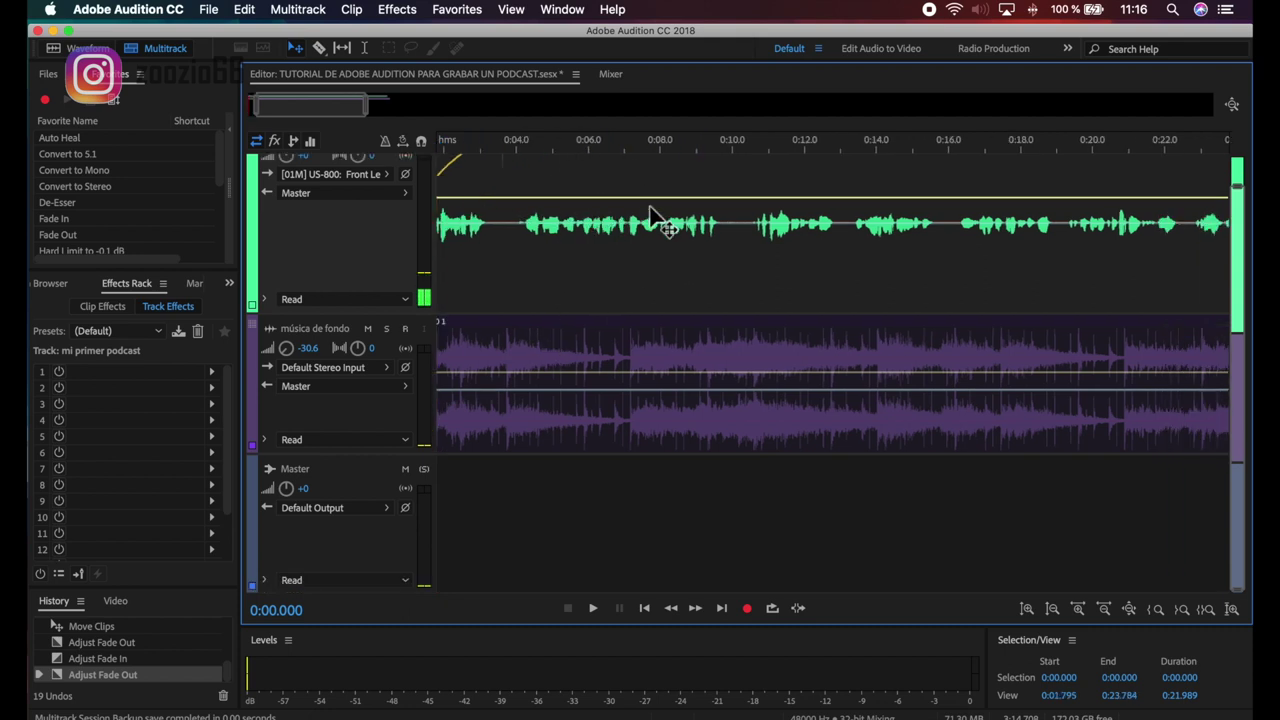
scroll(655, 221, left, 10)
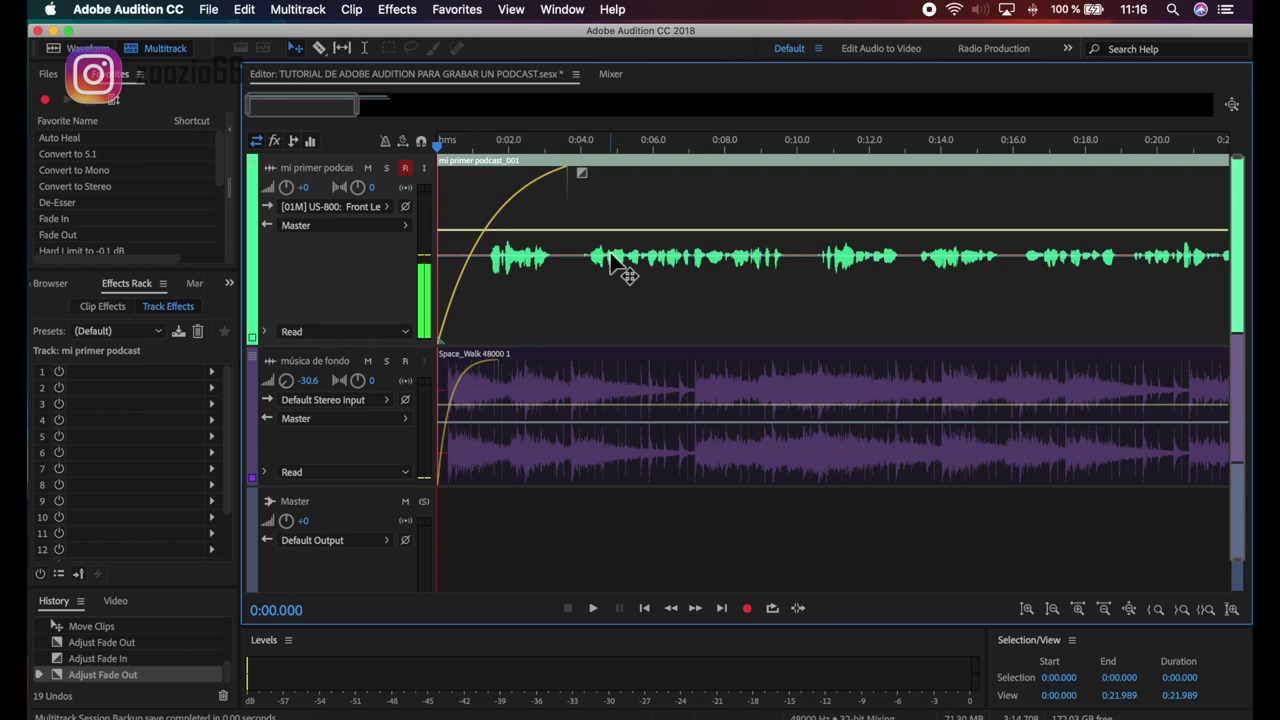
scroll(975, 203, right, 9)
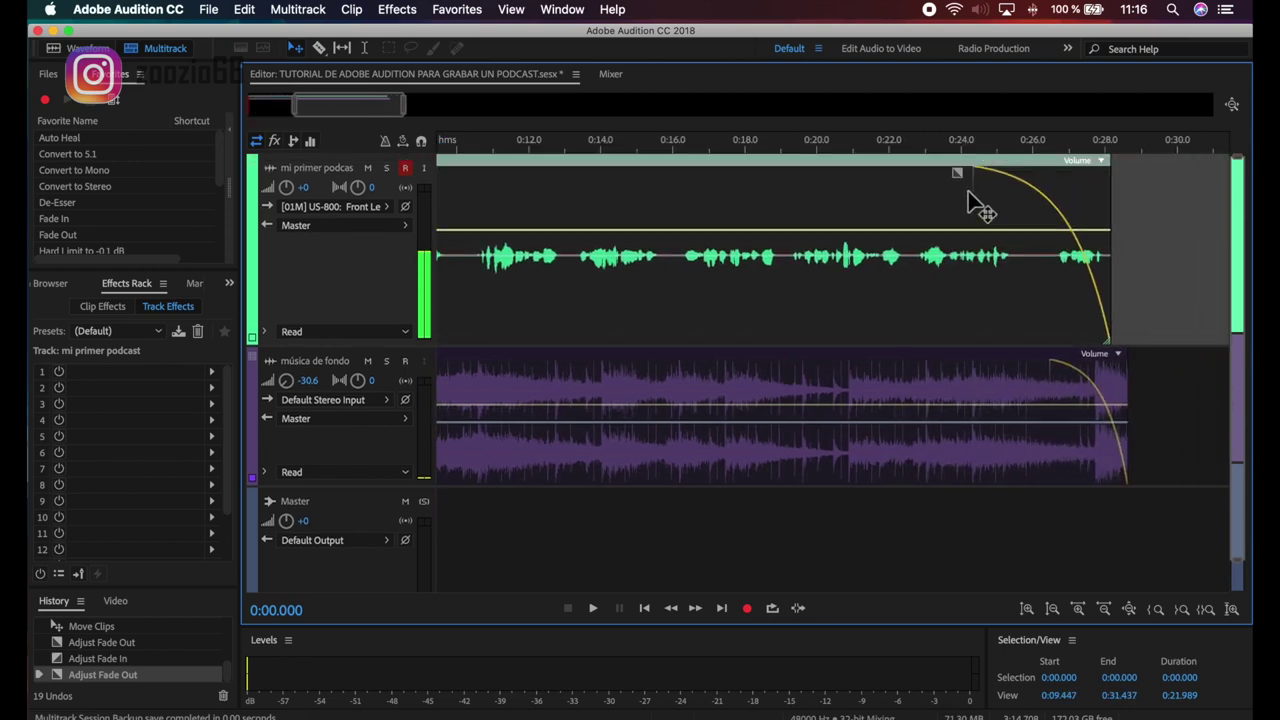
scroll(970, 205, left, 9)
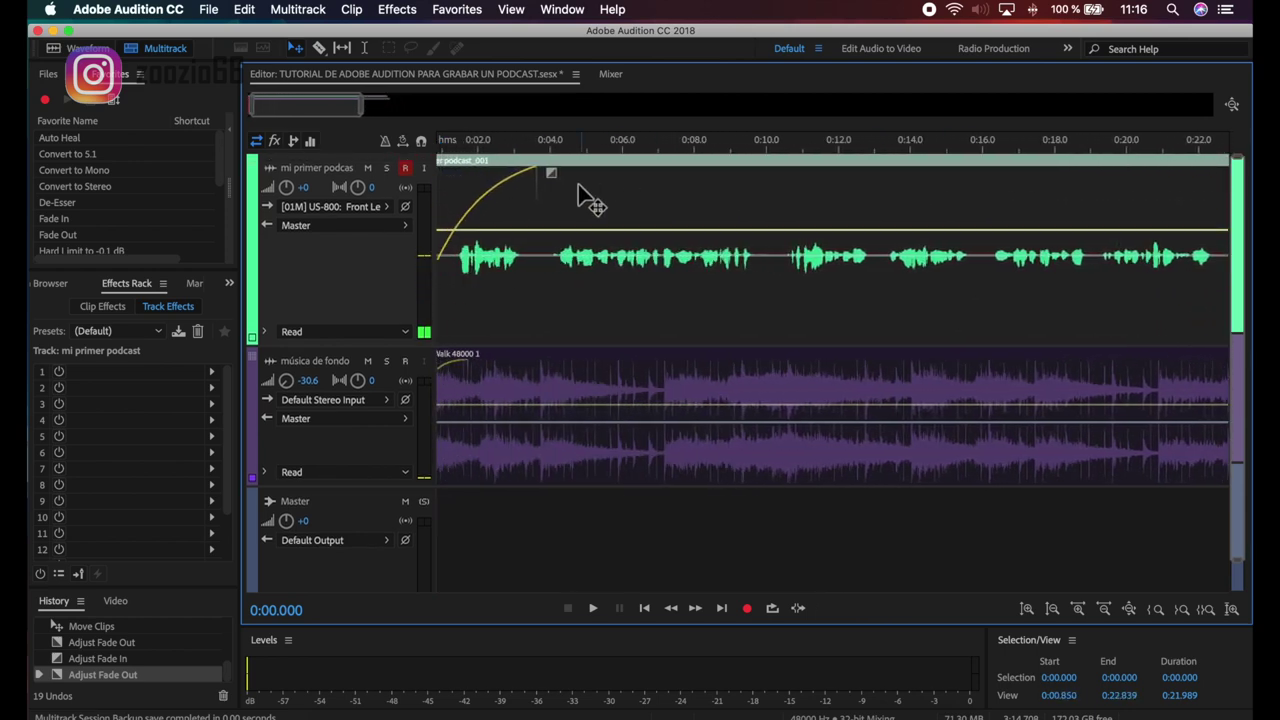
Split the voice clip with the Razor tool at about 0:10.4 and 0:13.1, in the pauses around the short phrase
click(316, 51)
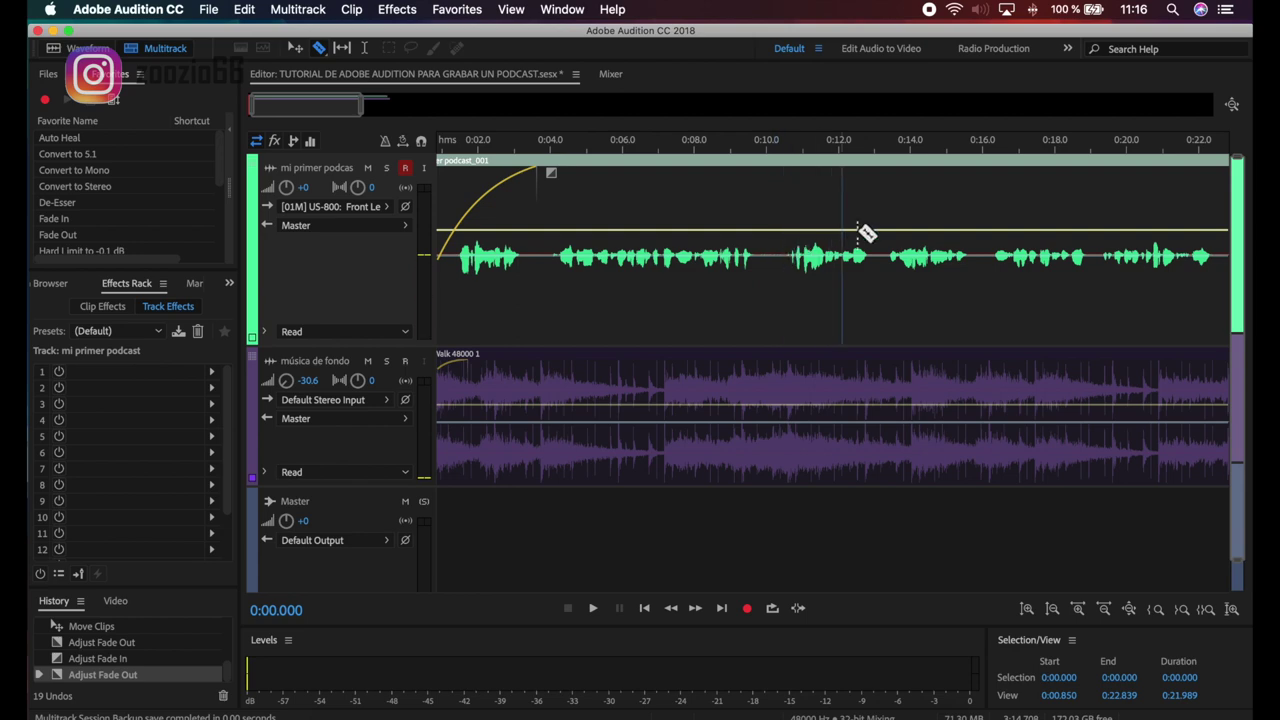
click(781, 257)
click(880, 255)
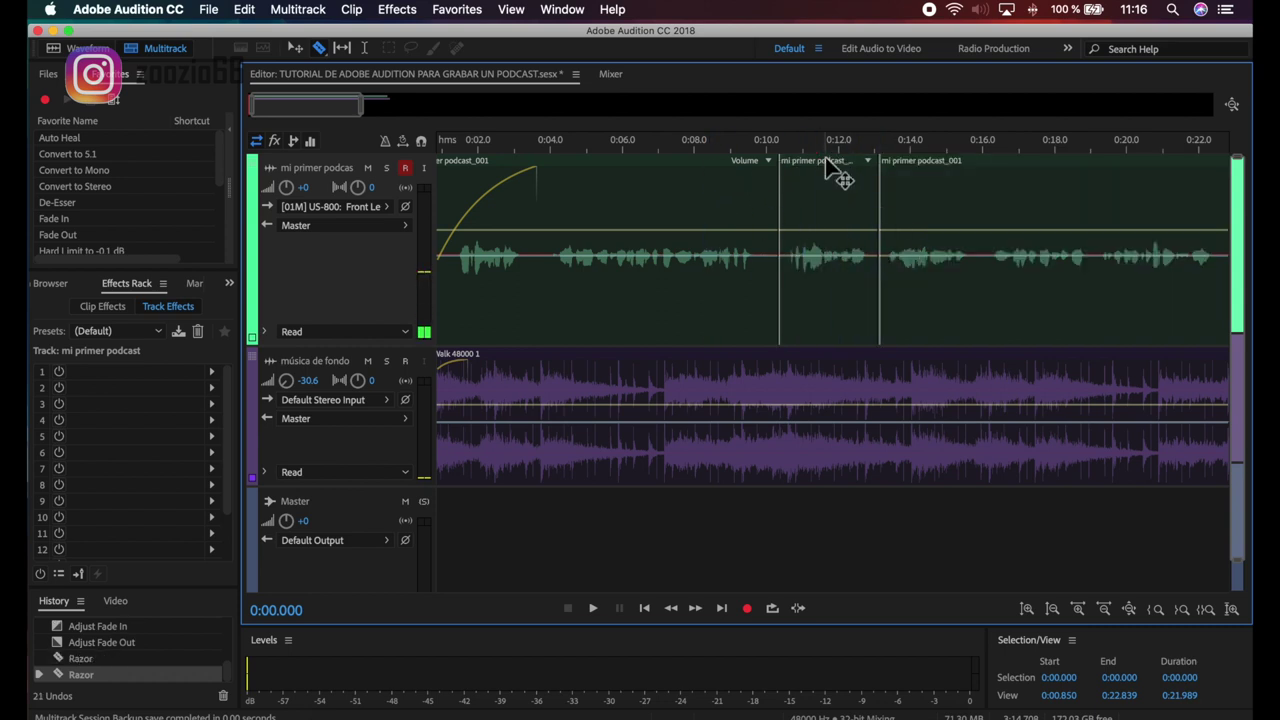
Delete the short middle segment of the split voice clip with the Move tool active
click(296, 48)
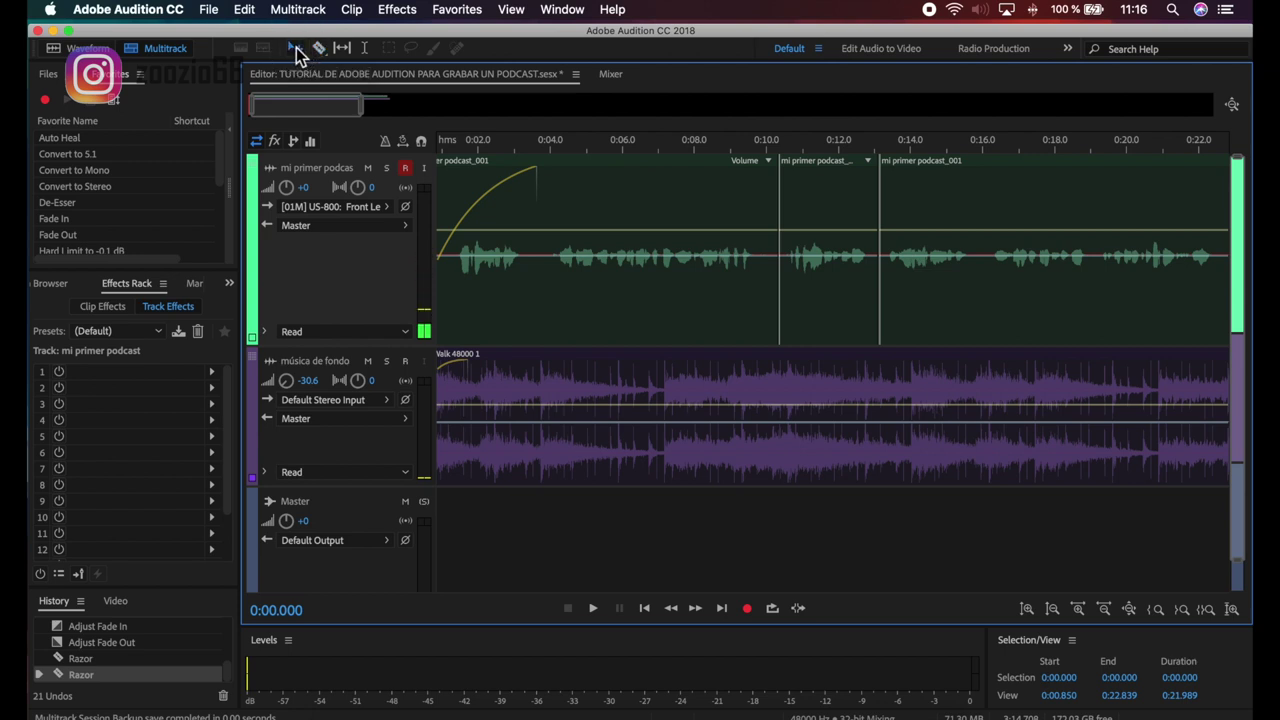
click(829, 175)
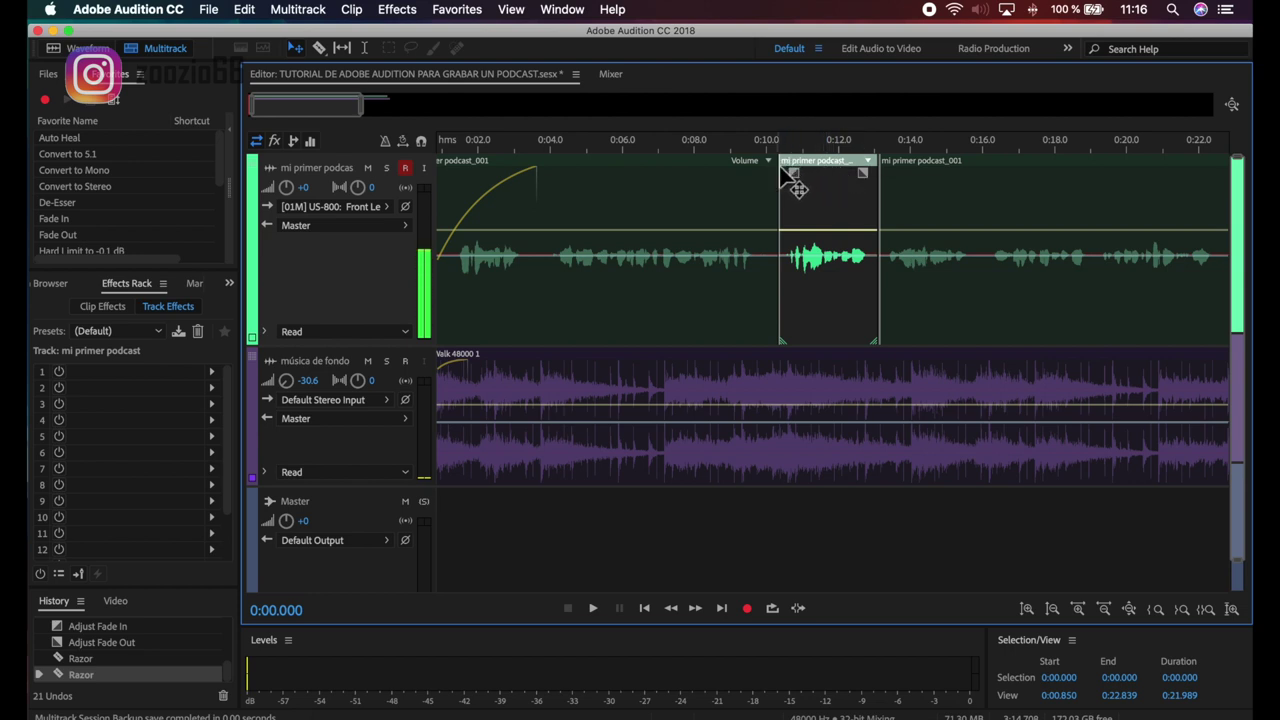
drag(825, 168, 822, 233)
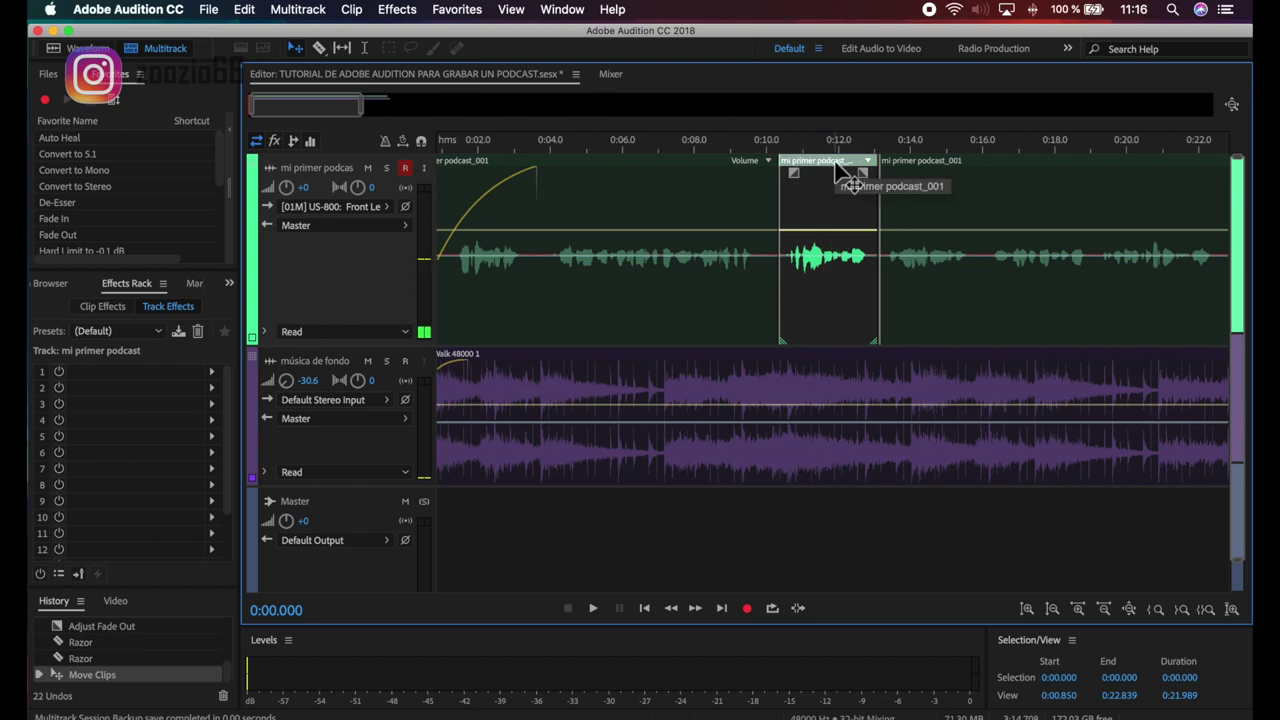
key(Delete)
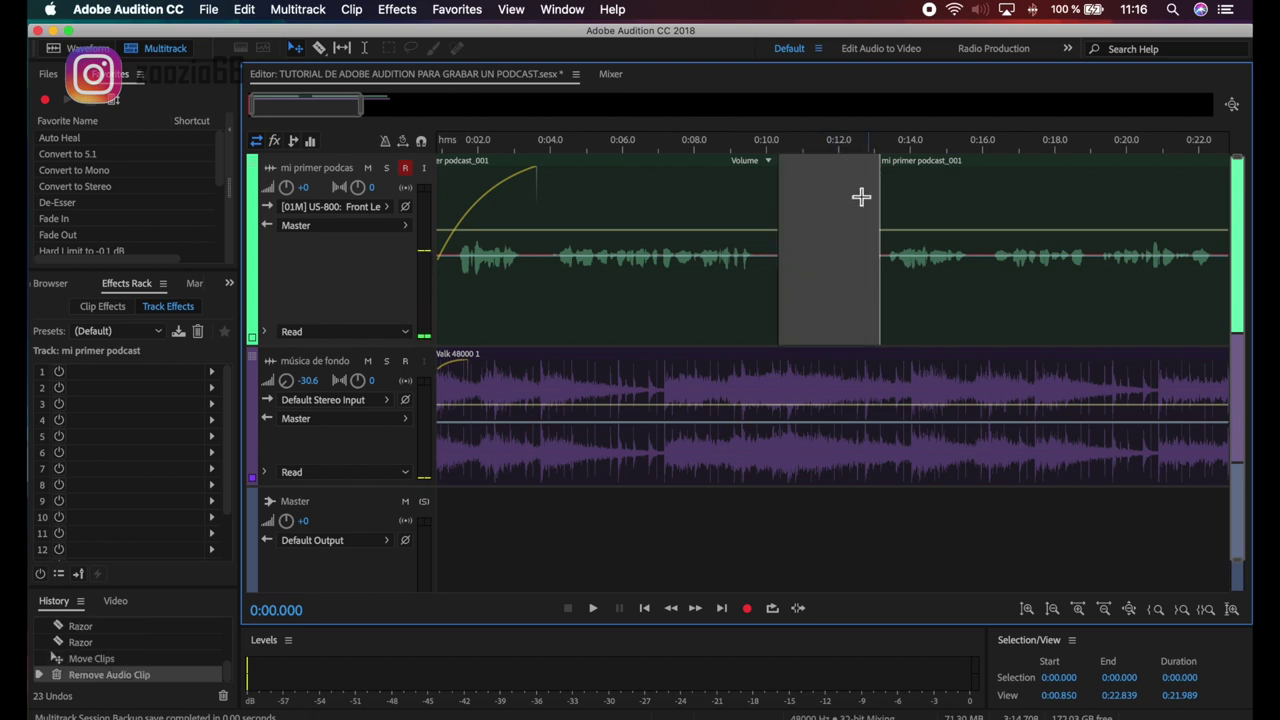
Move the last voice segment earlier to about 0:10.1, overlapping the first segment by about 0.3 seconds to crossfade them
click(922, 175)
scroll(930, 205, right, 3)
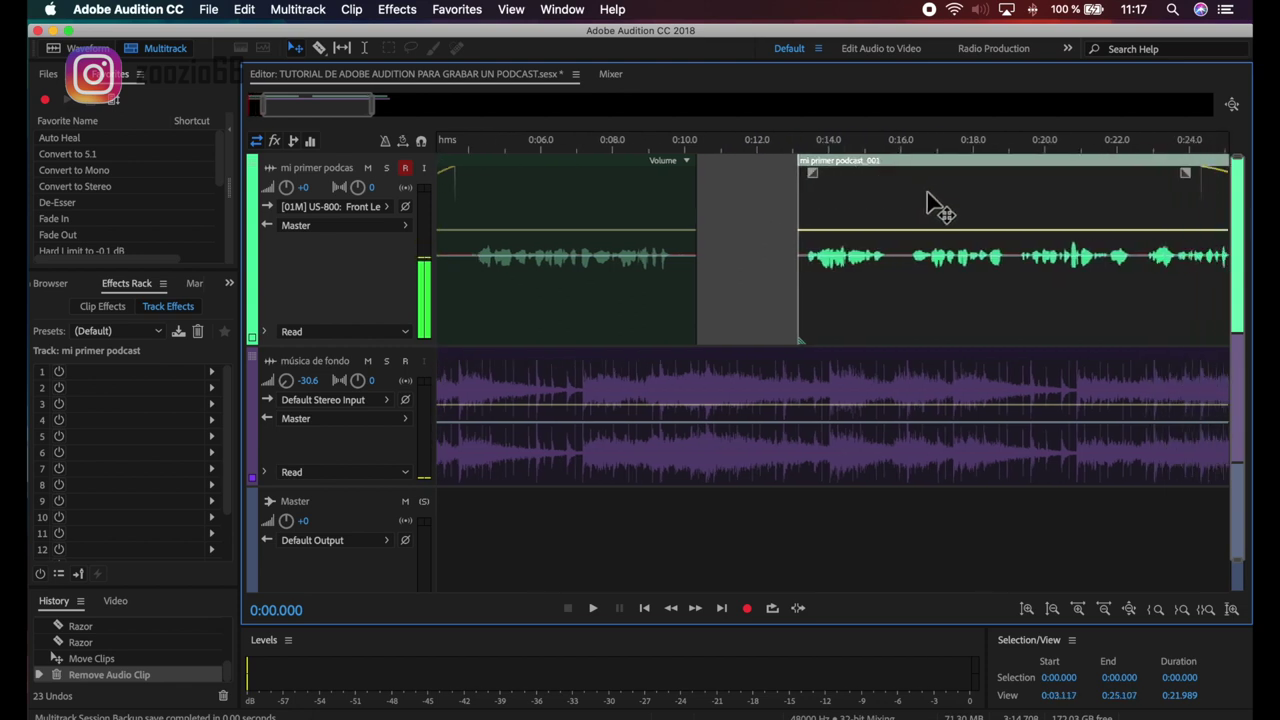
scroll(930, 205, right, 3)
scroll(932, 205, left, 3)
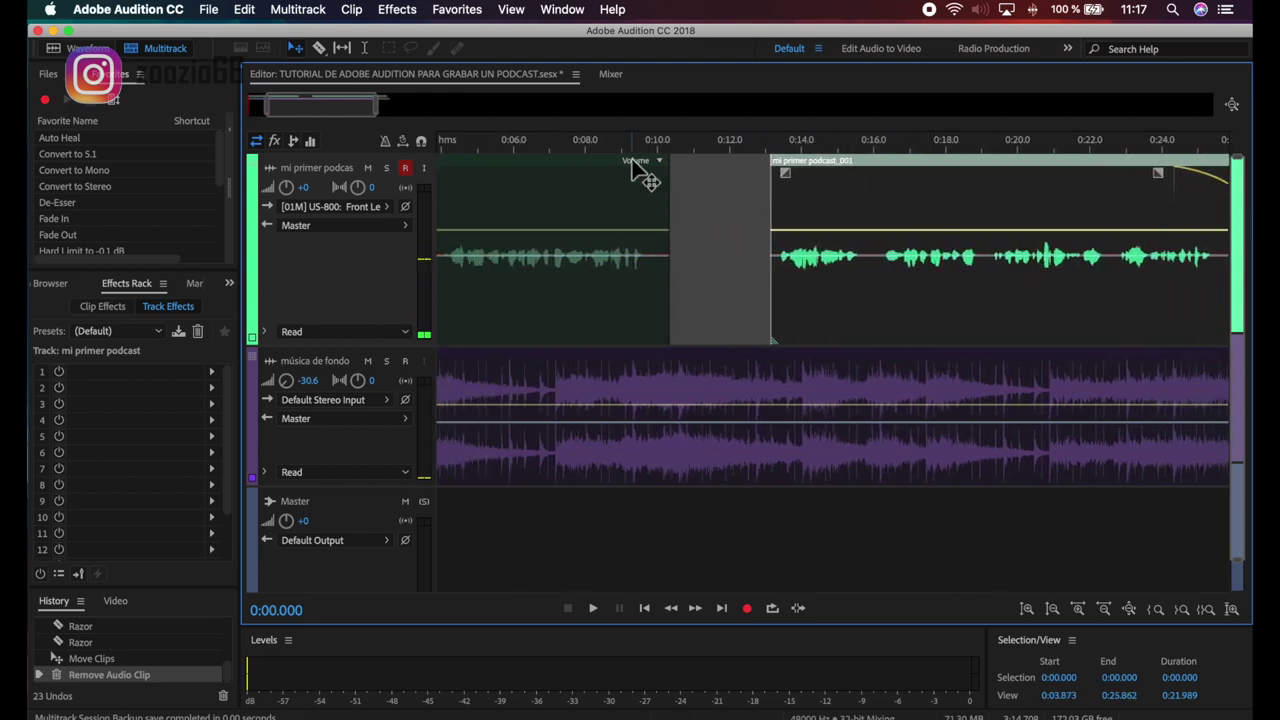
scroll(845, 205, left, 2)
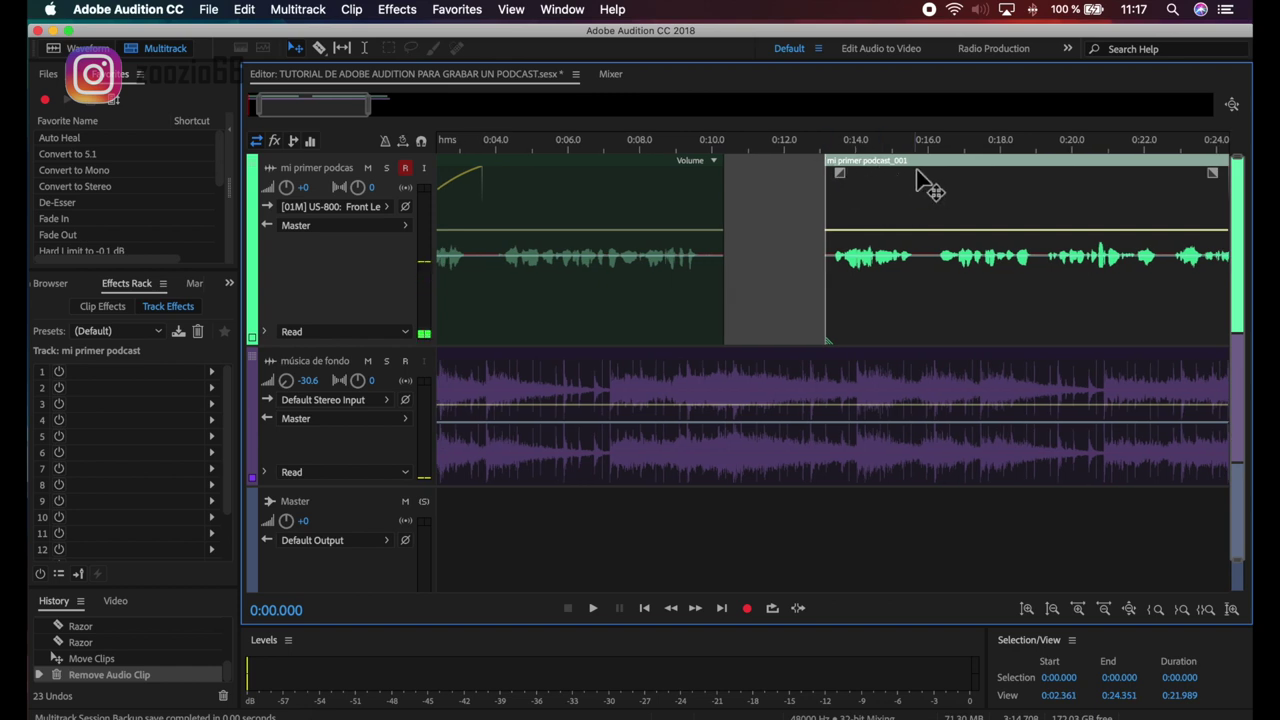
drag(958, 170, 880, 180)
scroll(706, 210, up, 10)
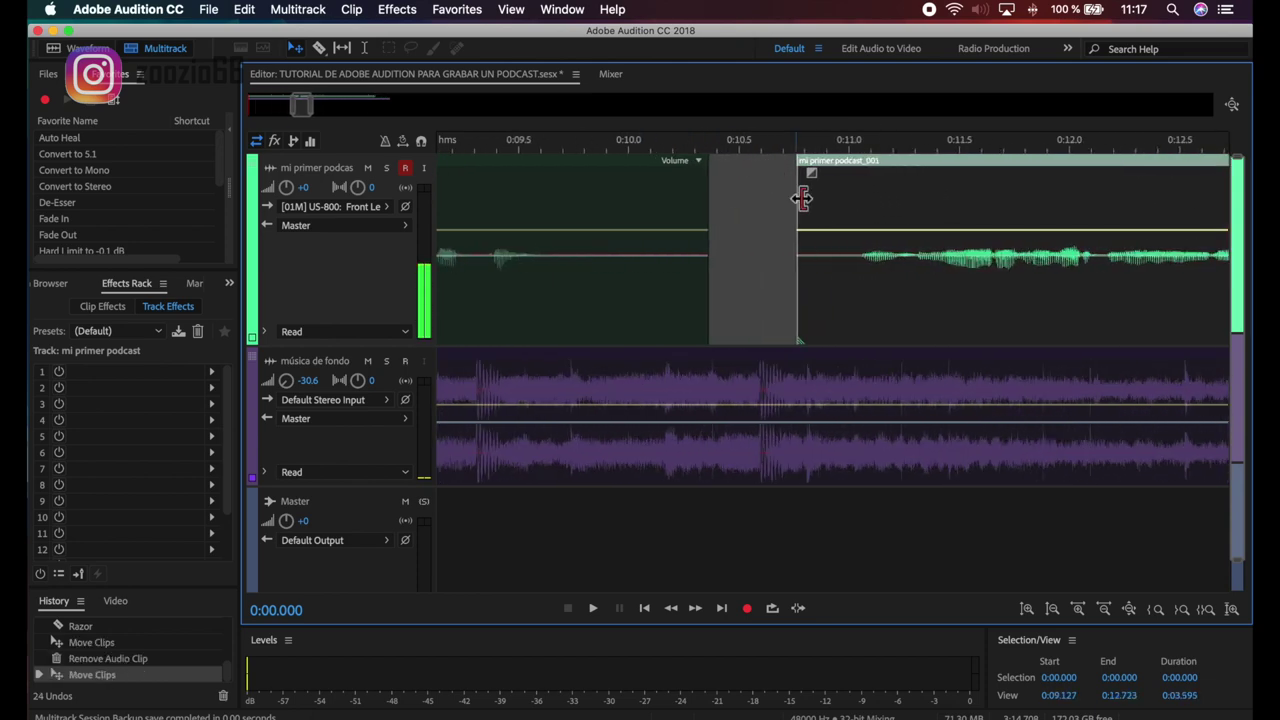
drag(862, 180, 569, 158)
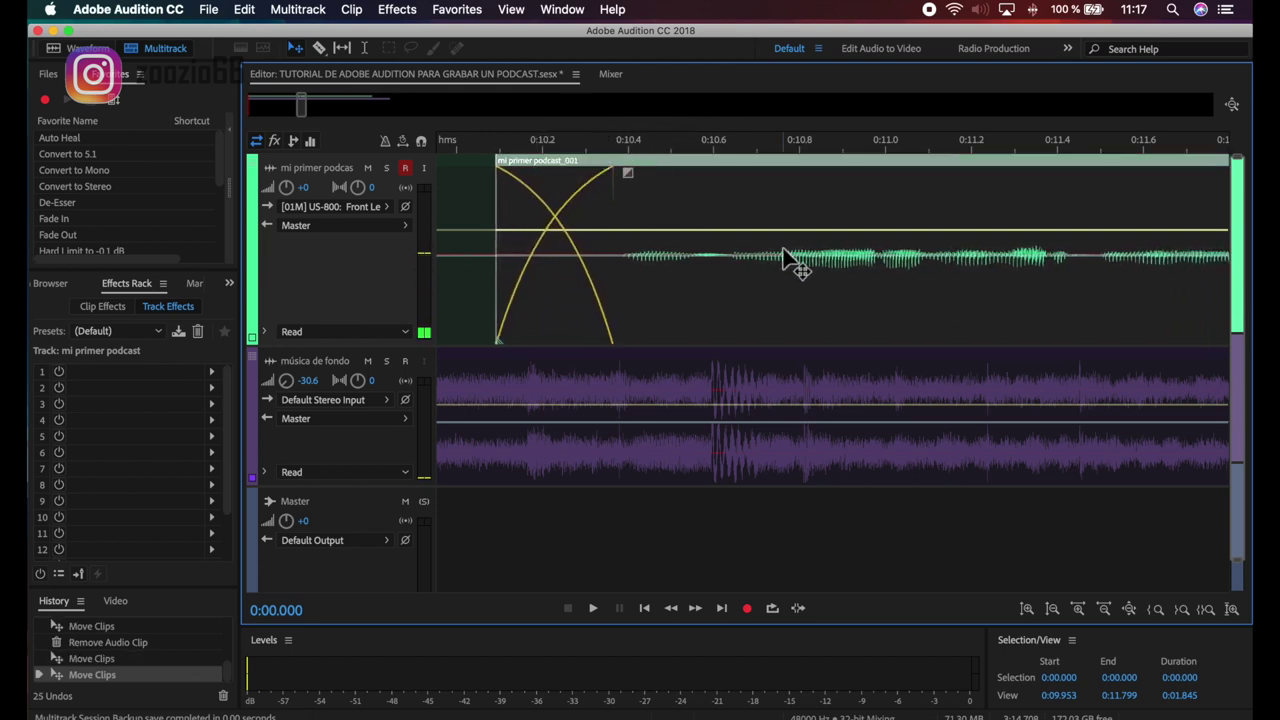
scroll(785, 258, left, 6)
click(768, 172)
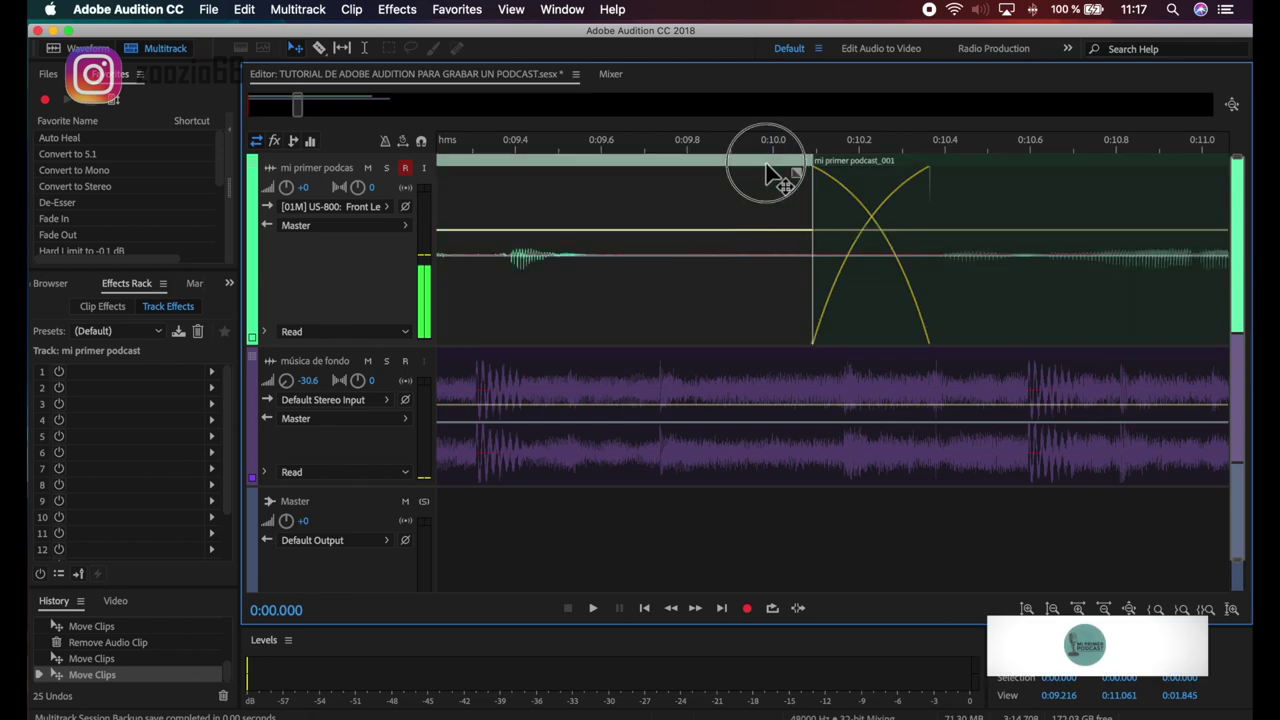
click(886, 172)
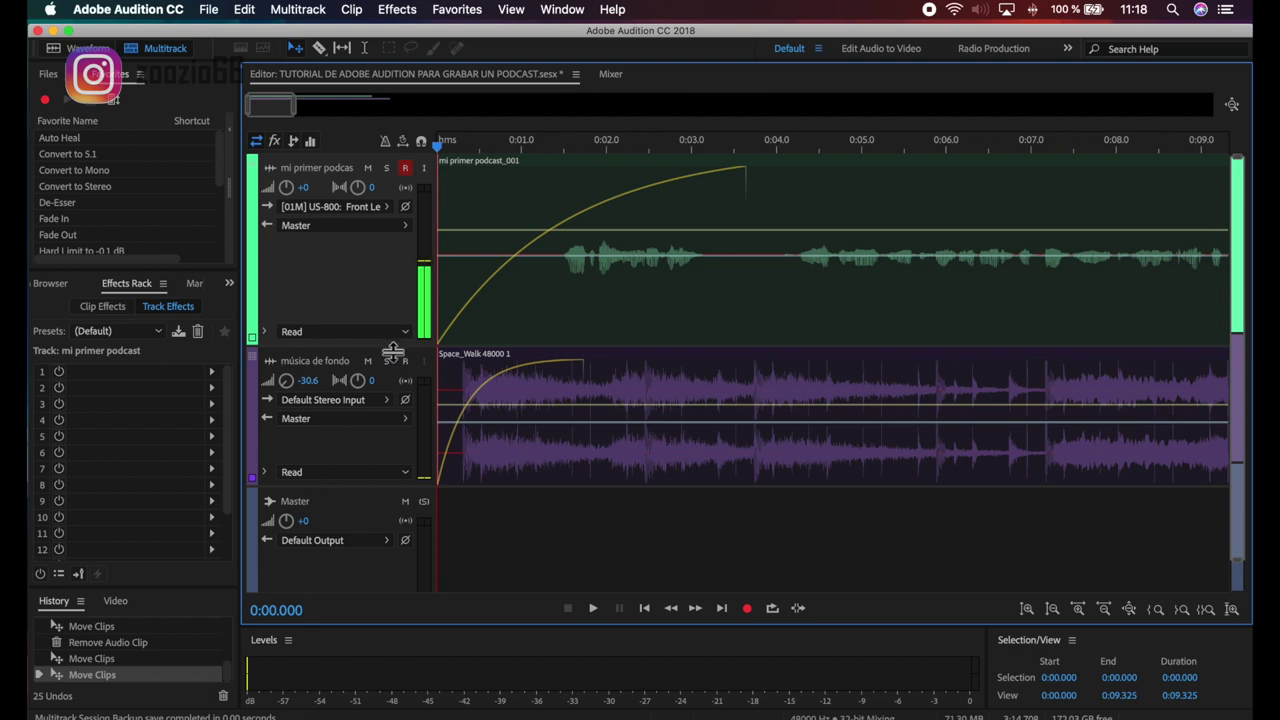
Slightly reduce the voice track's height and add a Parametric Equalizer to its first track effect slot
drag(392, 352, 362, 348)
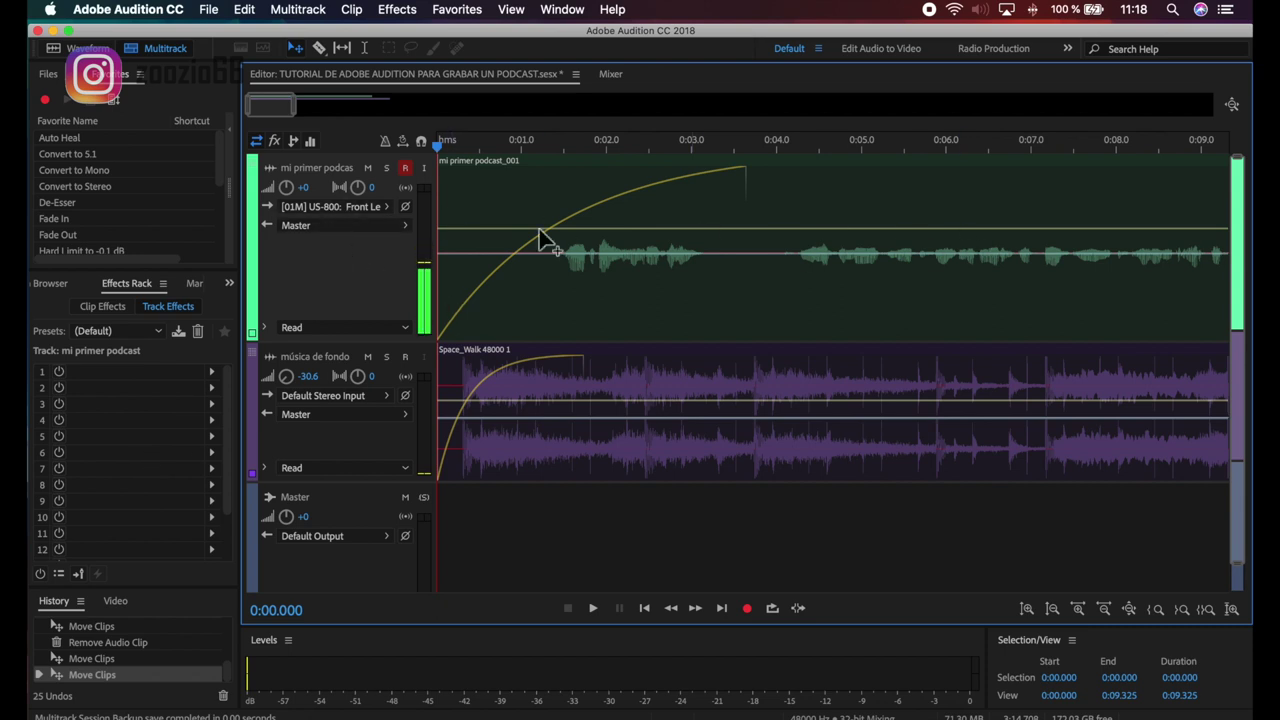
click(330, 282)
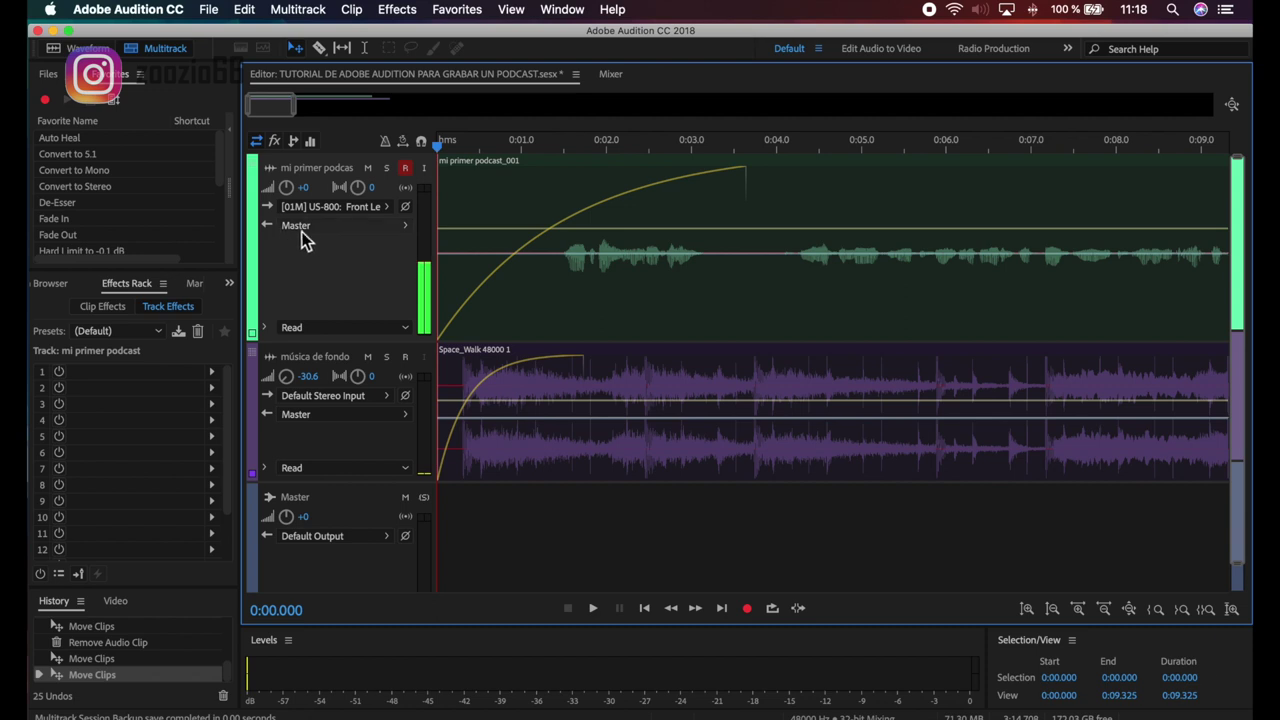
click(140, 371)
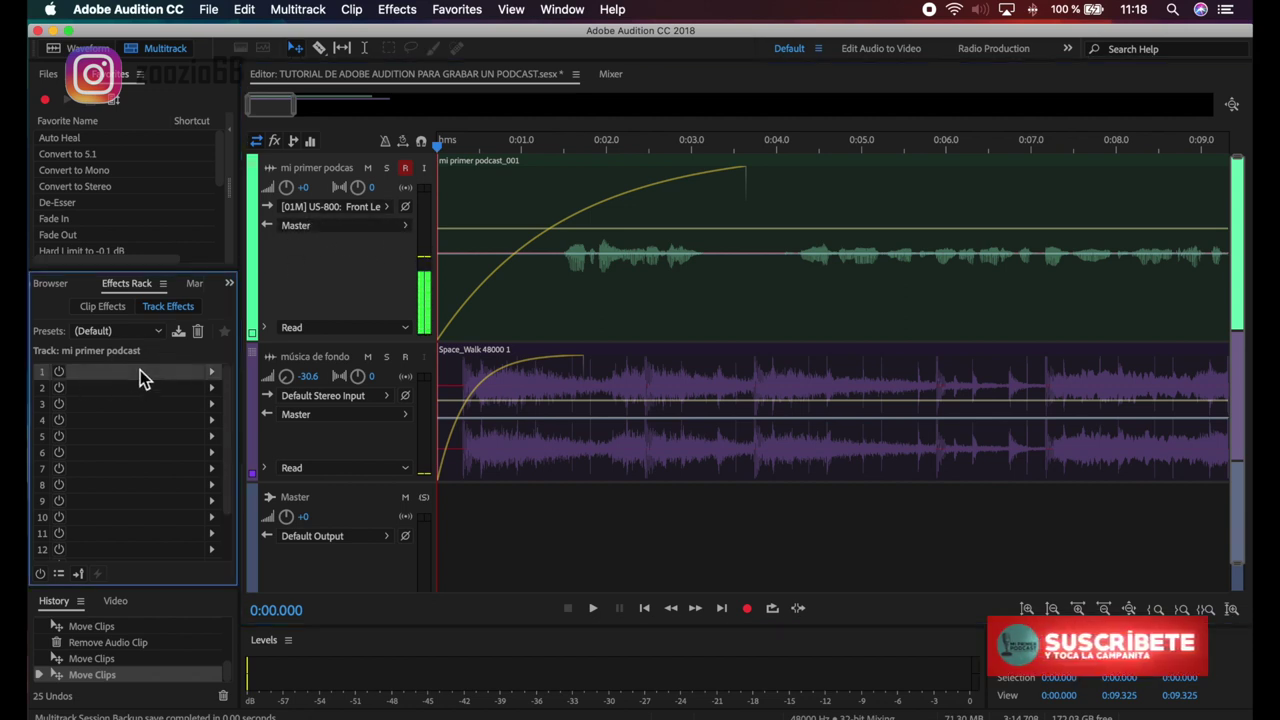
click(213, 372)
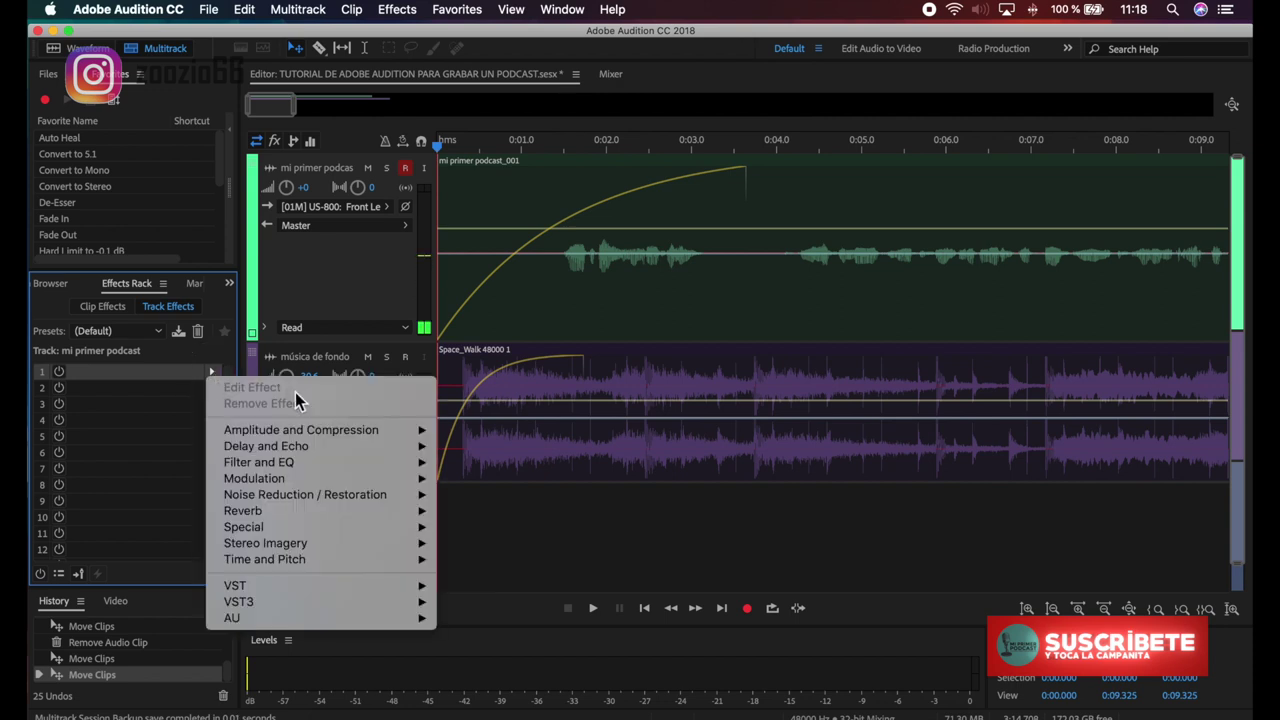
mouse_move(334, 460)
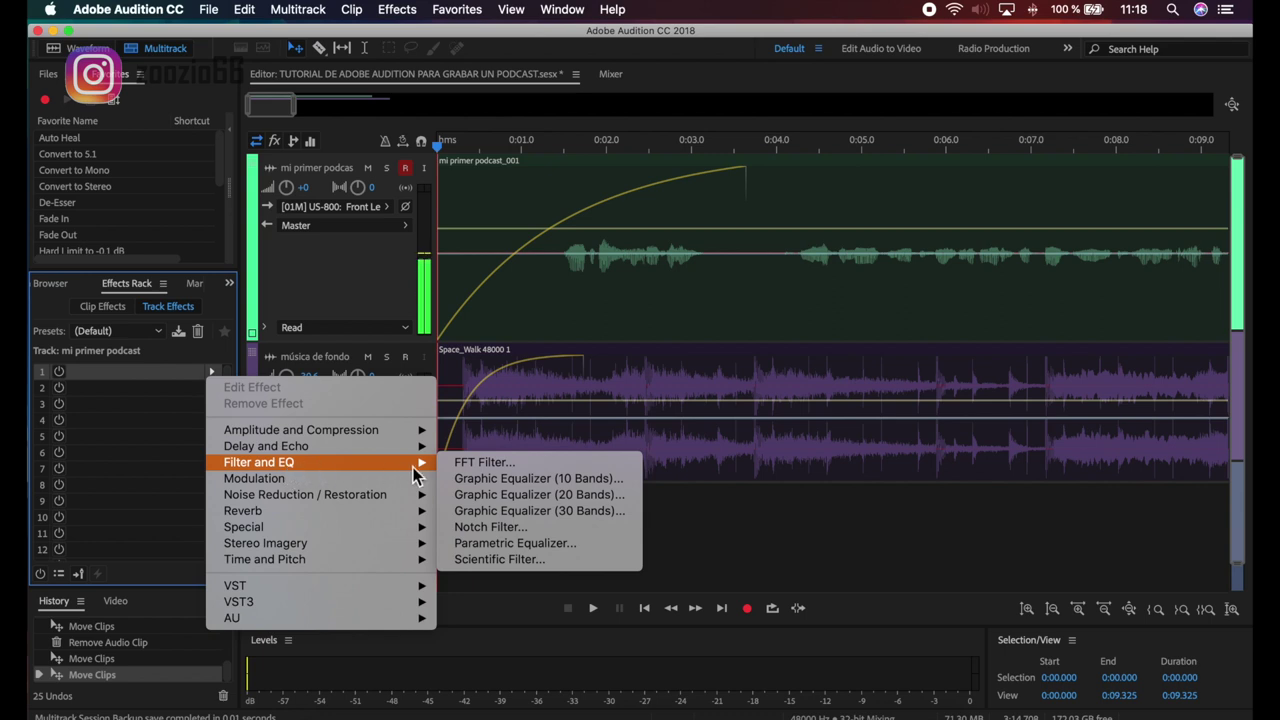
click(499, 545)
drag(614, 152, 585, 153)
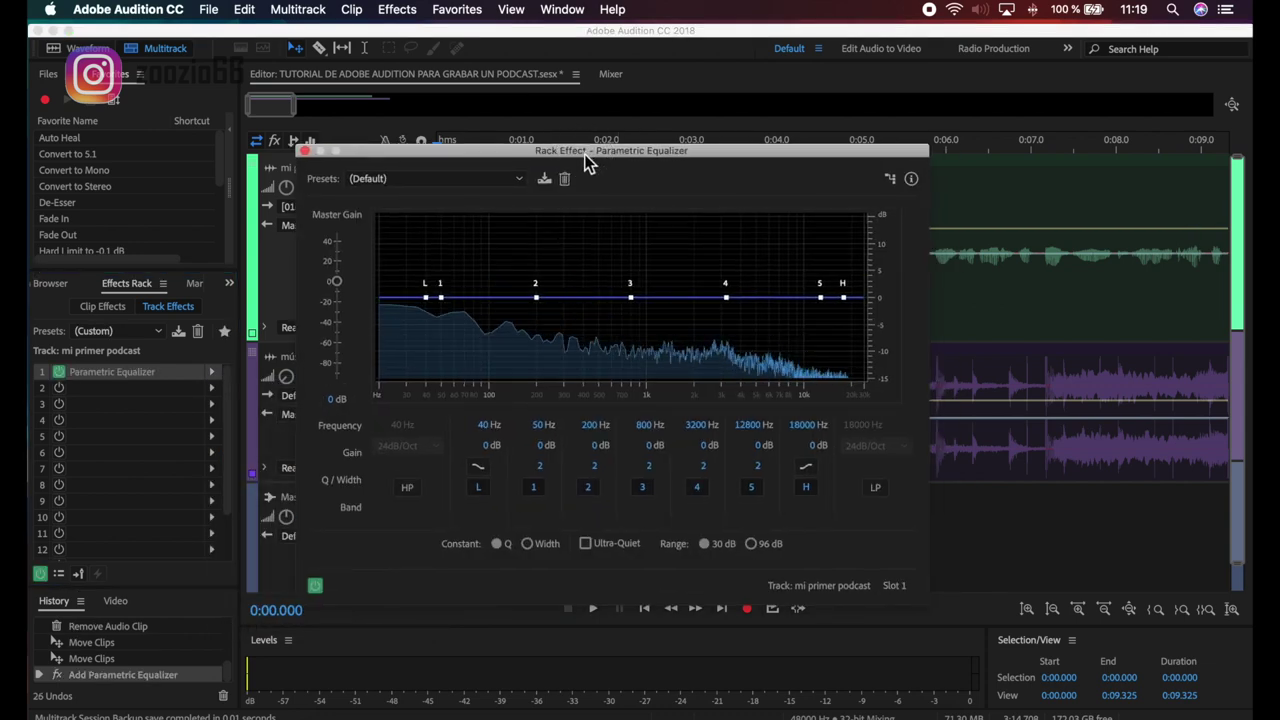
Turn the voice track's record arm off and on again to compare the equalizer's live spectrum
drag(586, 162, 787, 212)
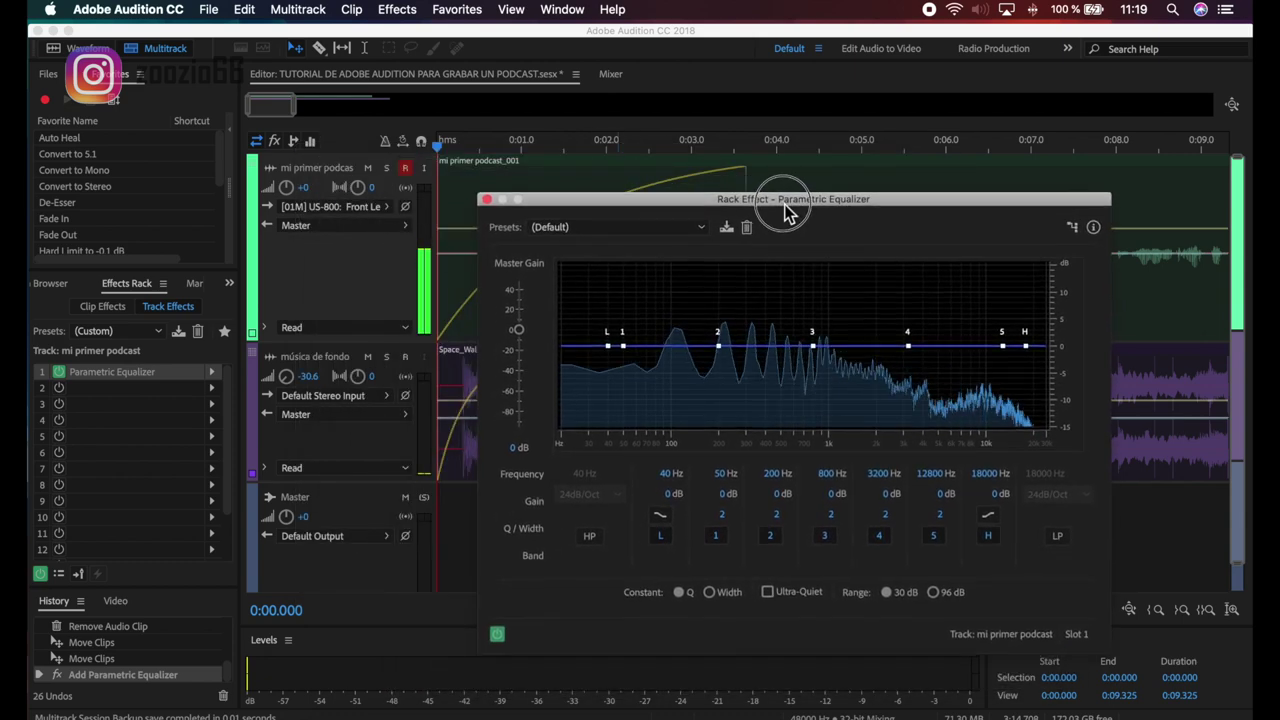
click(405, 168)
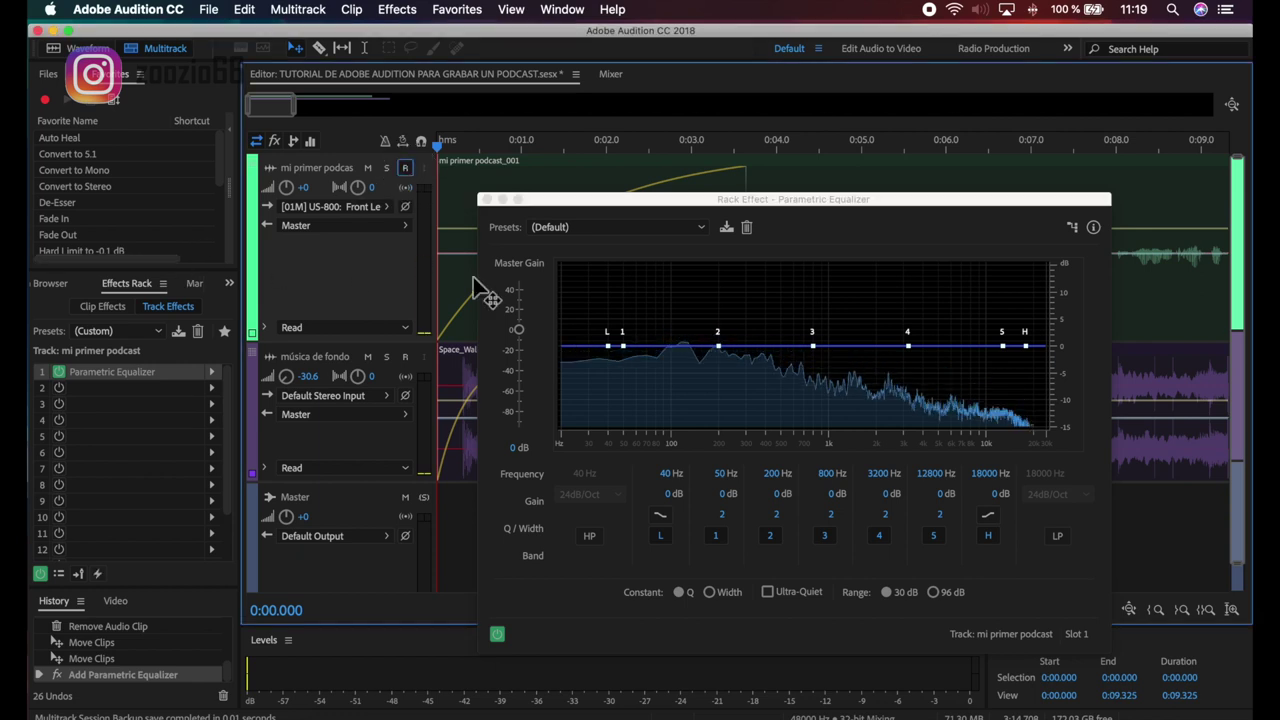
click(405, 168)
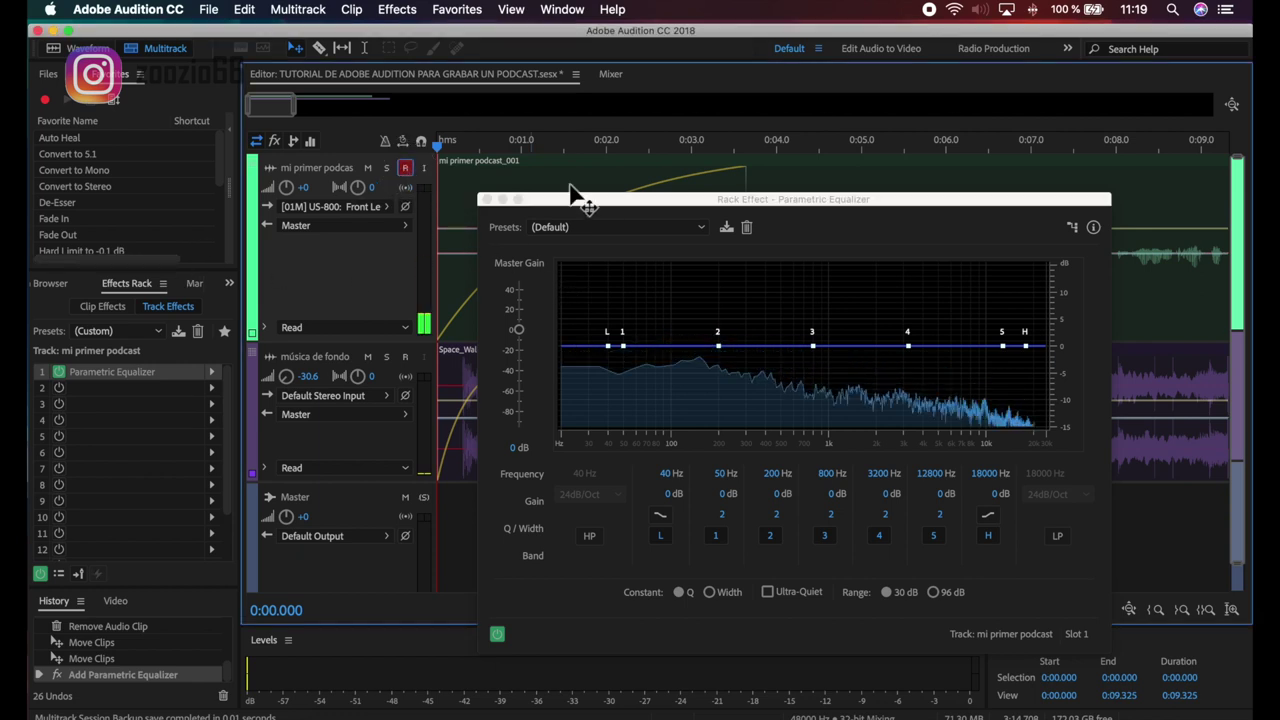
drag(779, 204, 571, 166)
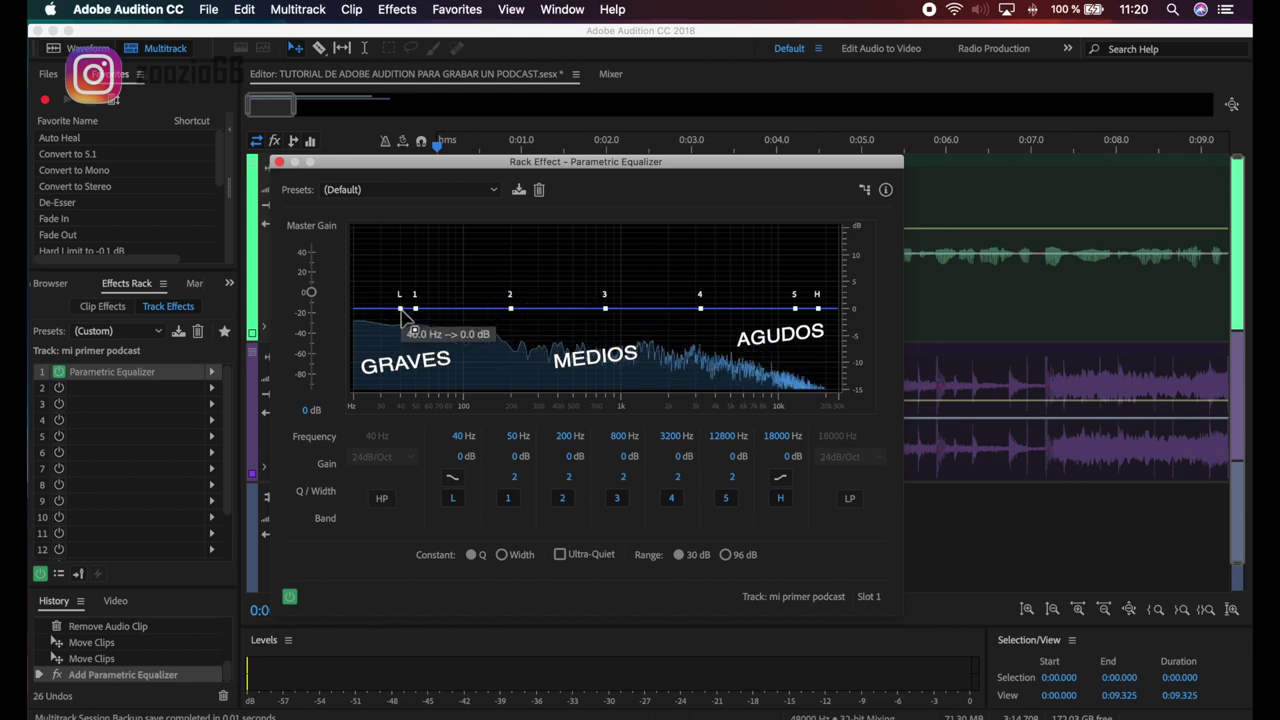
Try cutting the voice equalizer's low shelf to -15 dB at 35 Hz and band 3 to -2.5 dB at 856 Hz
drag(400, 309, 391, 428)
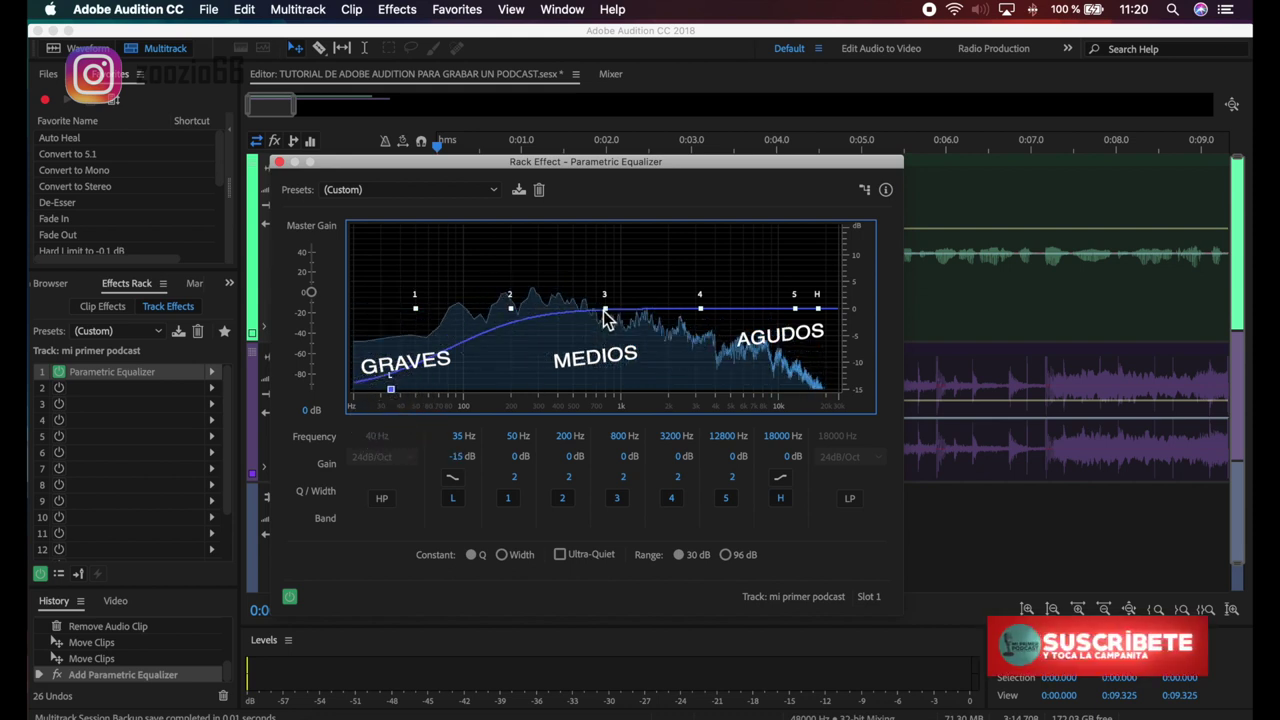
mouse_move(606, 314)
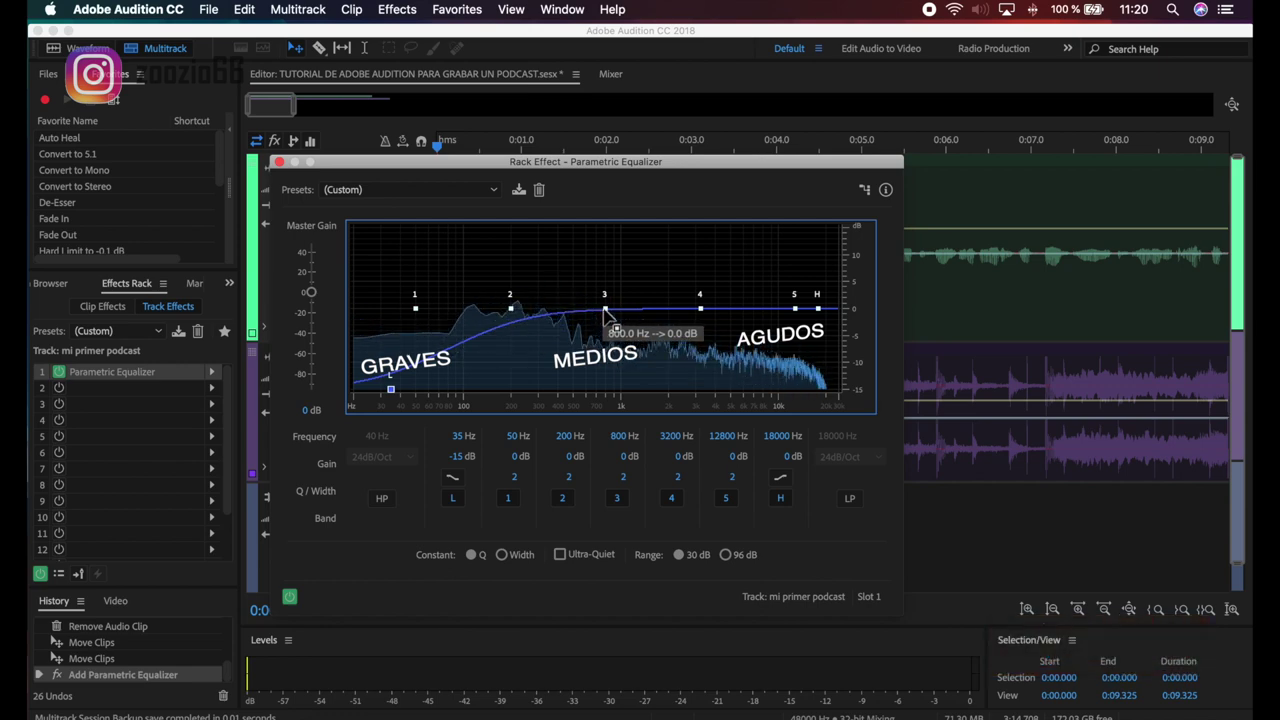
drag(604, 312, 612, 323)
mouse_move(797, 312)
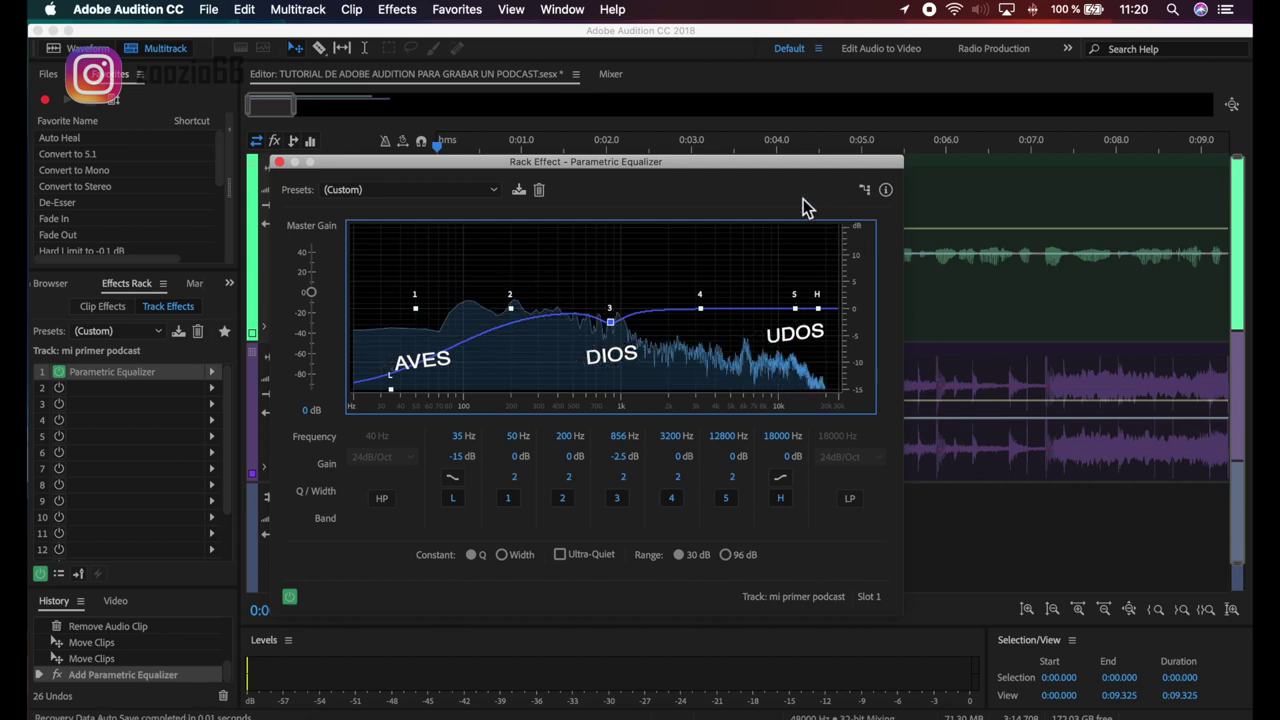
Try raising band 5 to 3.5 dB at 13376 Hz and the high shelf to 9.5 dB at 22274 Hz, with band 2 at -0.6 dB, 126 Hz
drag(756, 163, 776, 183)
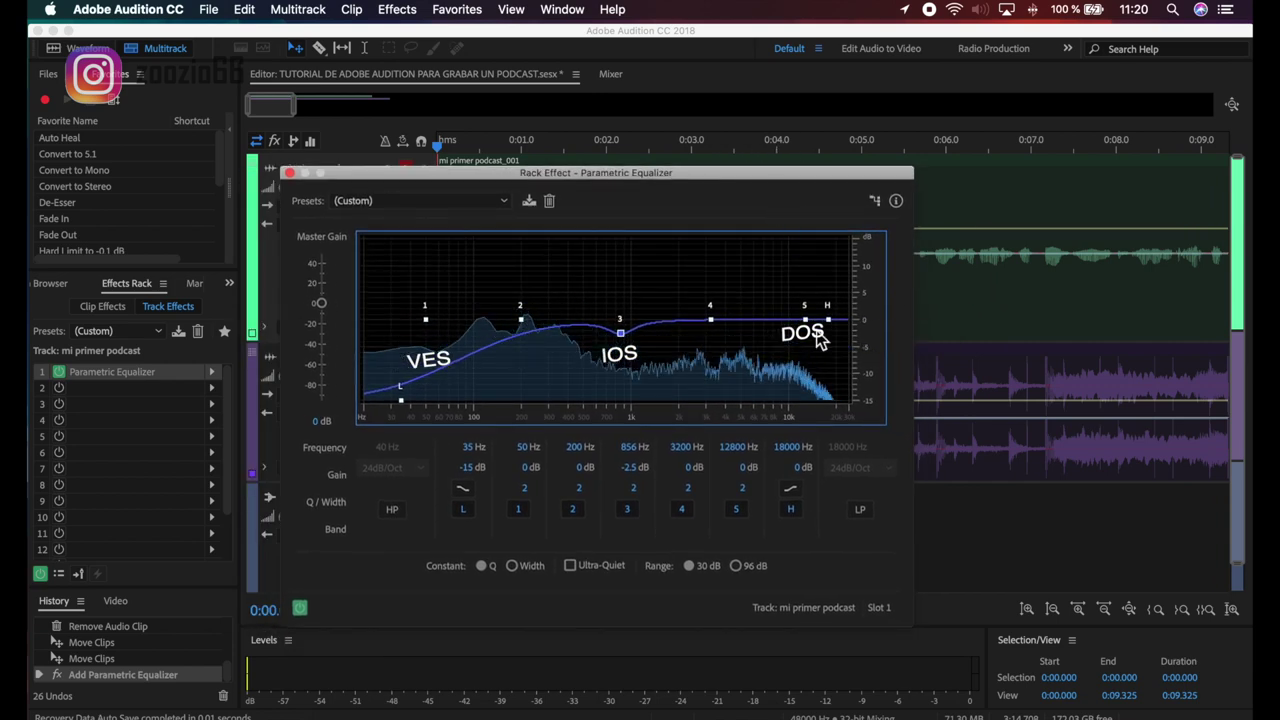
drag(805, 320, 837, 289)
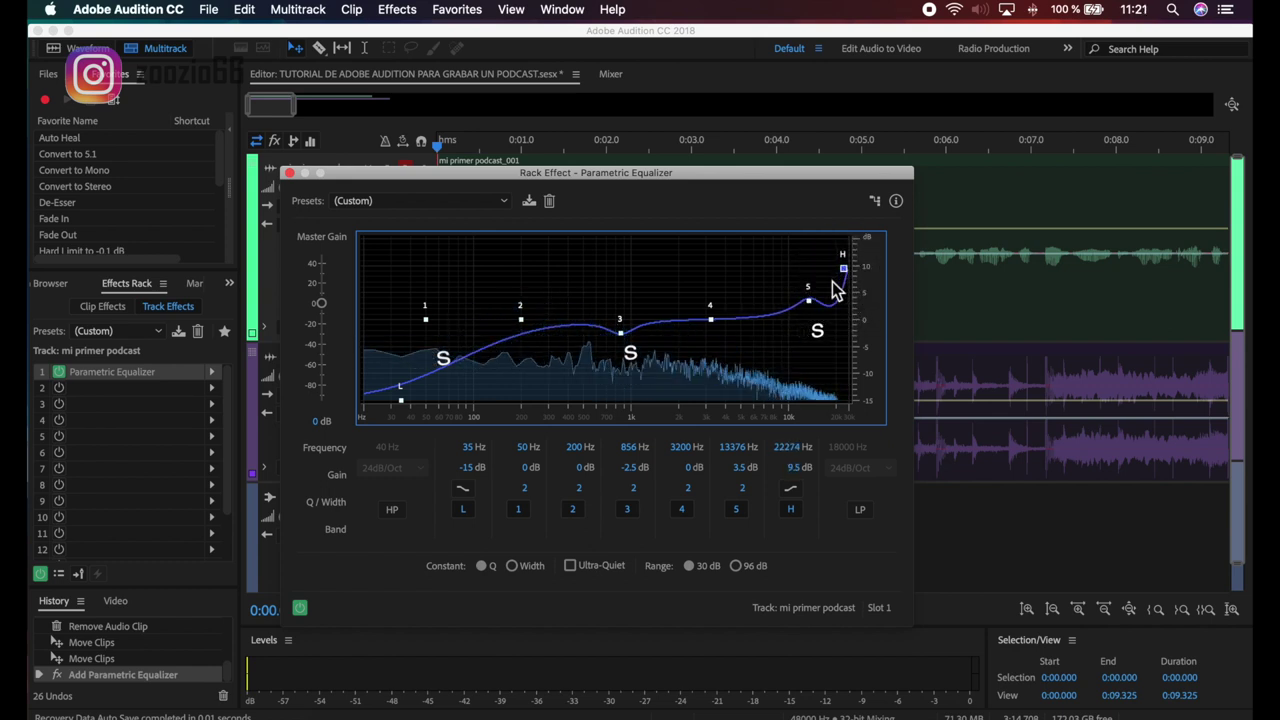
drag(520, 319, 489, 323)
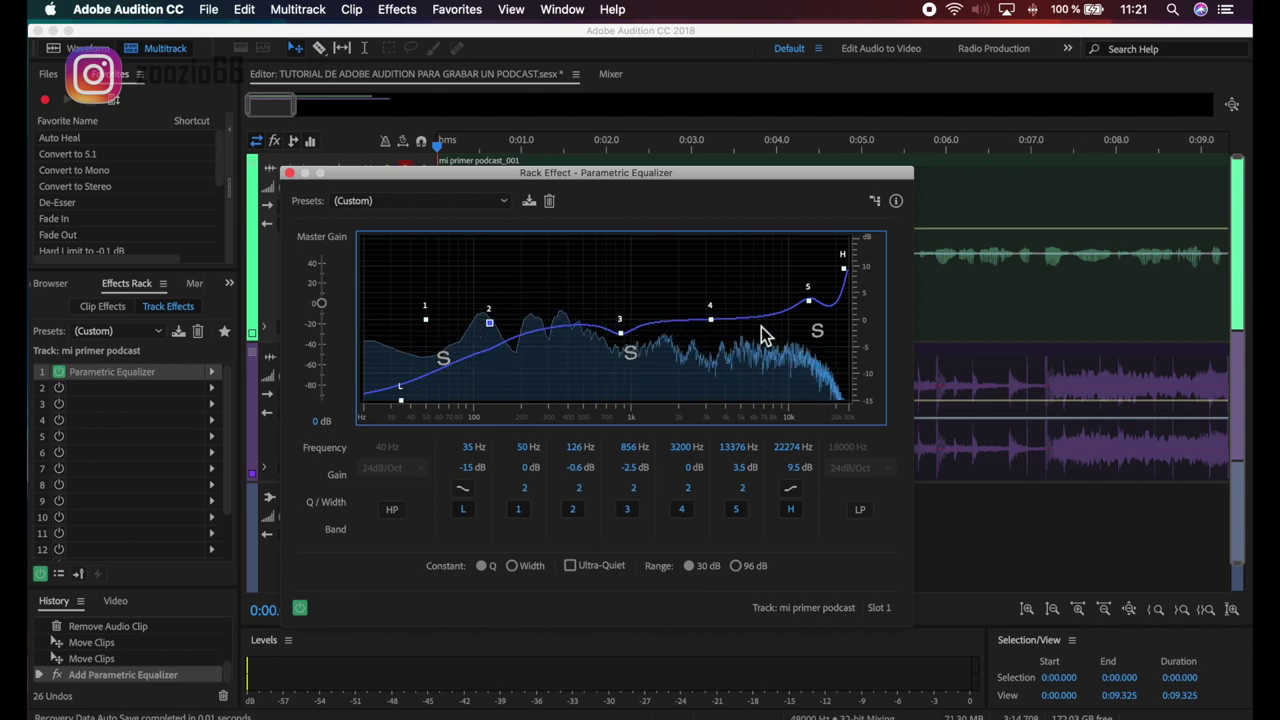
Apply the Vocal Enhancer preset to the voice track's Parametric Equalizer and close the effect window
drag(683, 177, 919, 173)
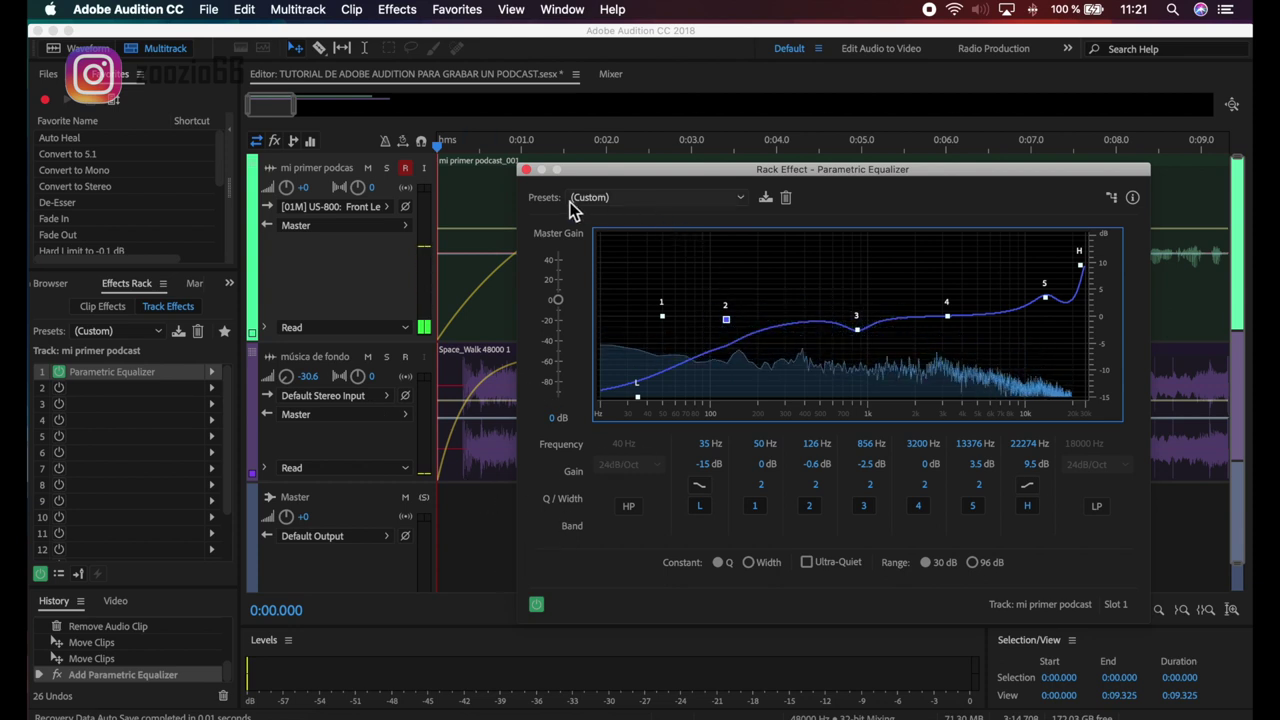
drag(627, 181, 604, 180)
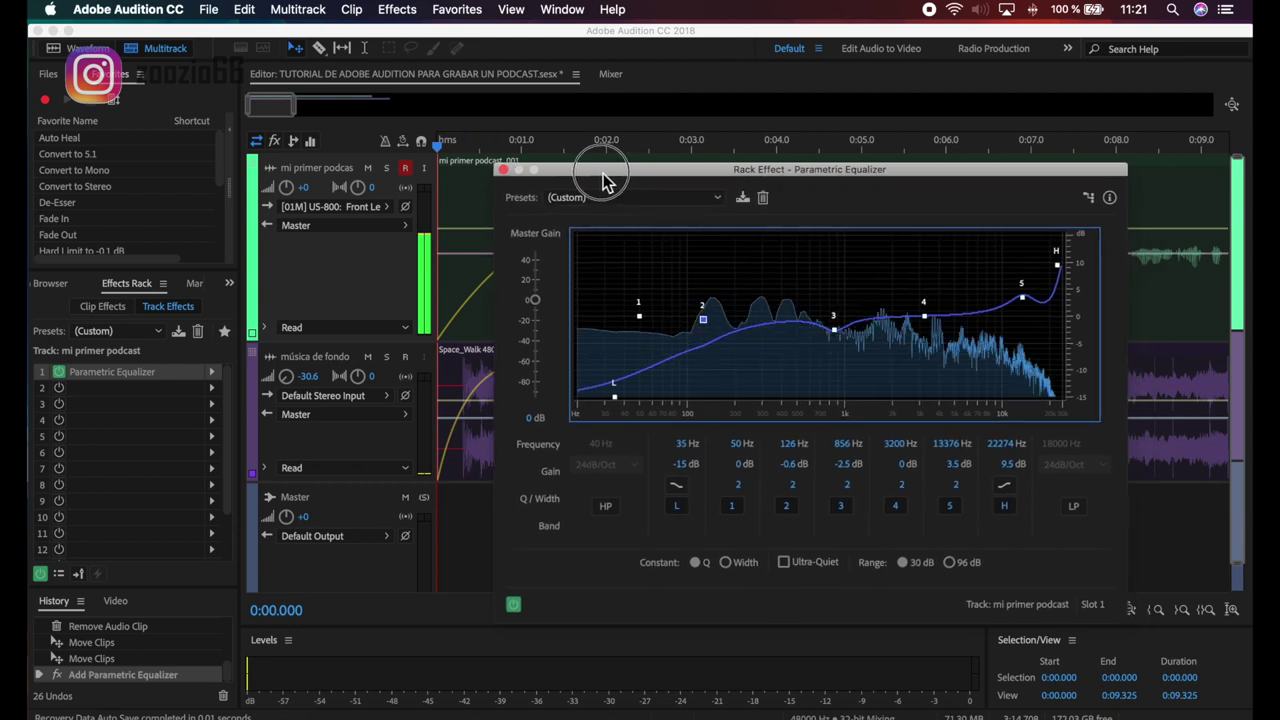
click(558, 200)
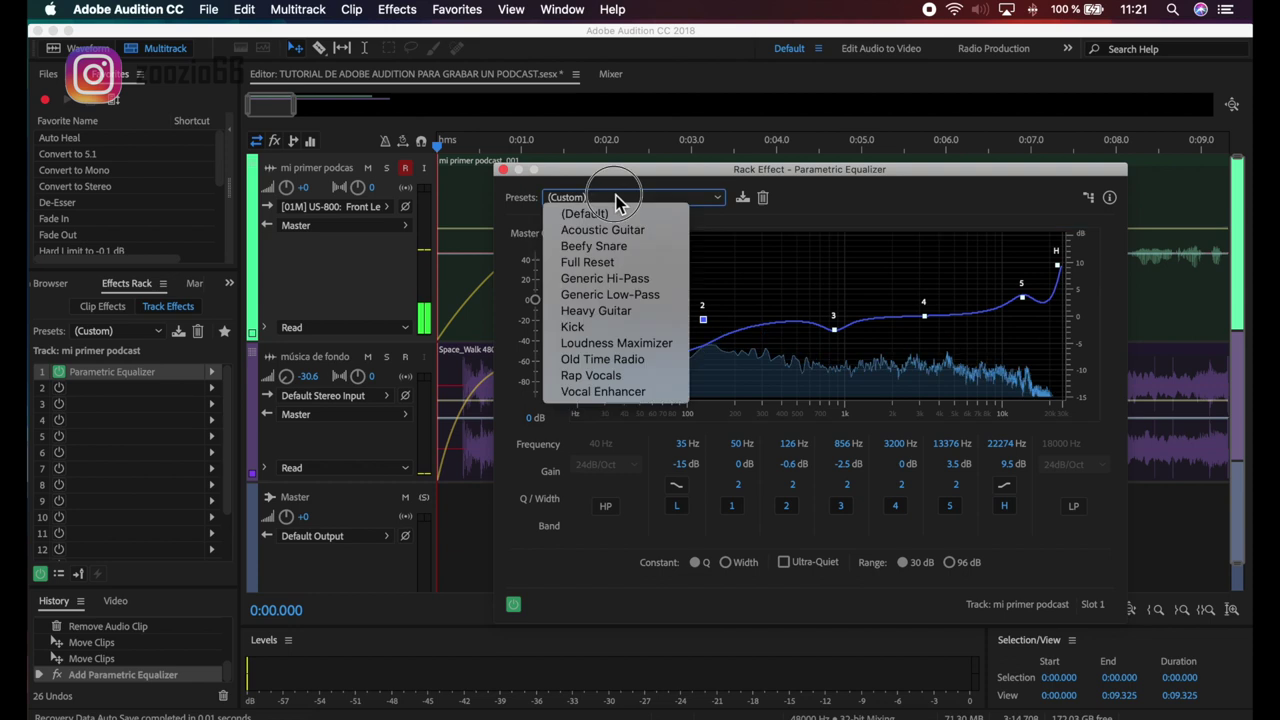
click(602, 392)
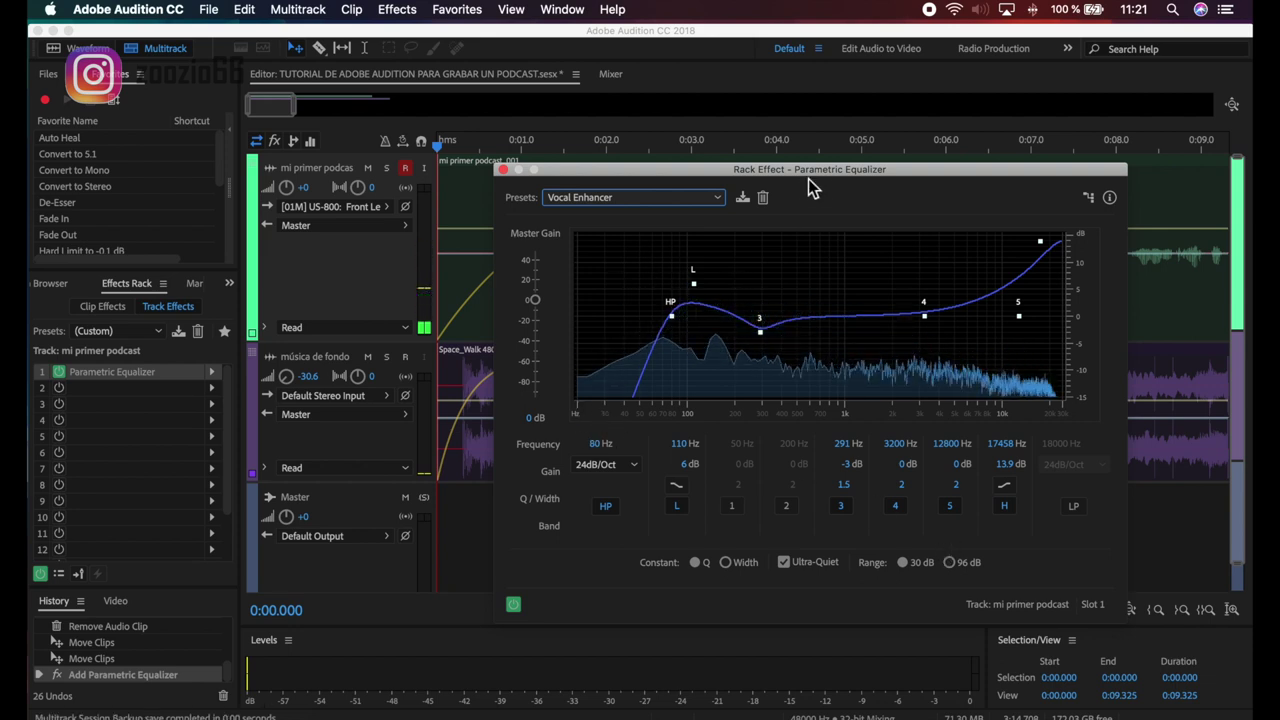
drag(808, 172, 698, 108)
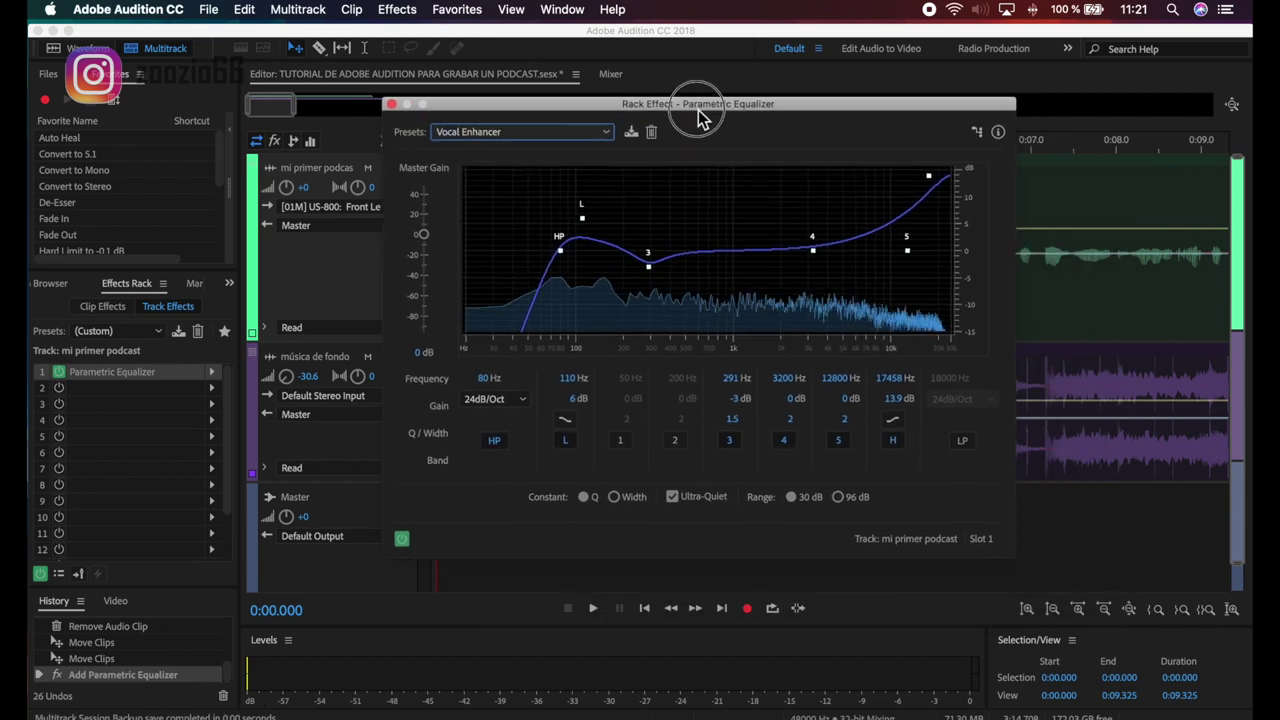
click(391, 105)
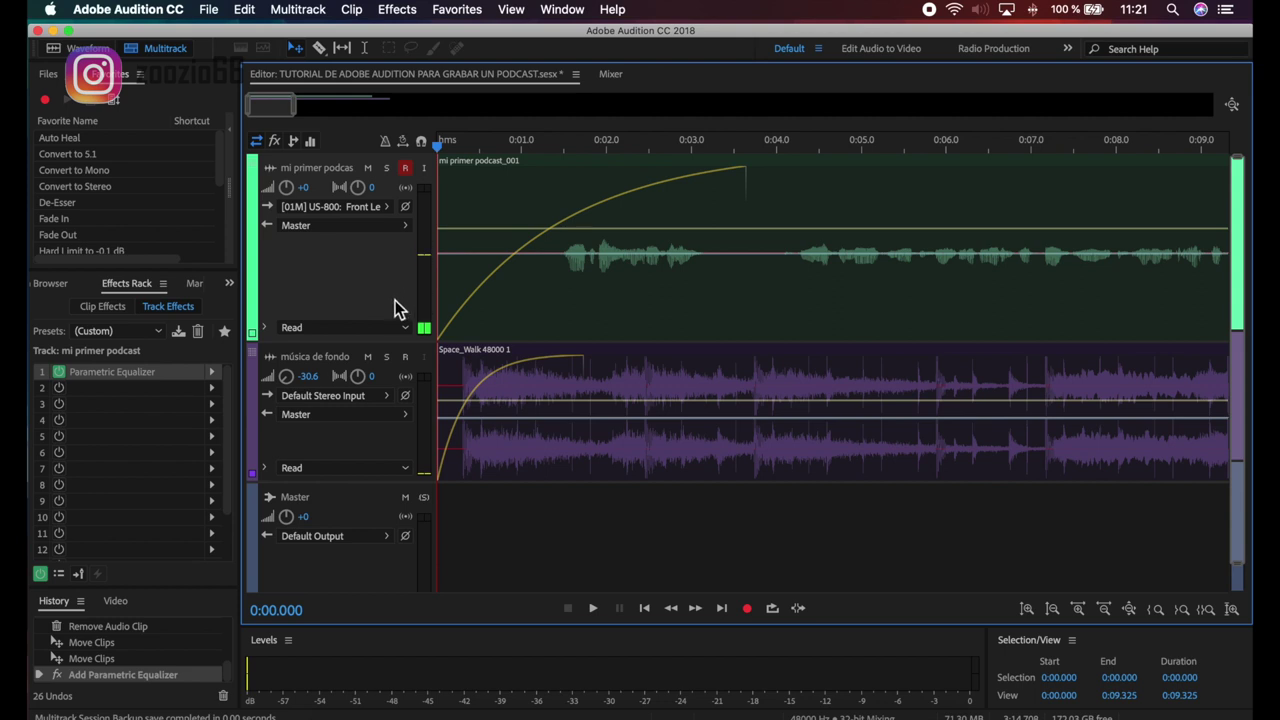
Select the música de fondo track and increase its height after reducing the overall track heights
scroll(395, 300, down, 2)
click(345, 294)
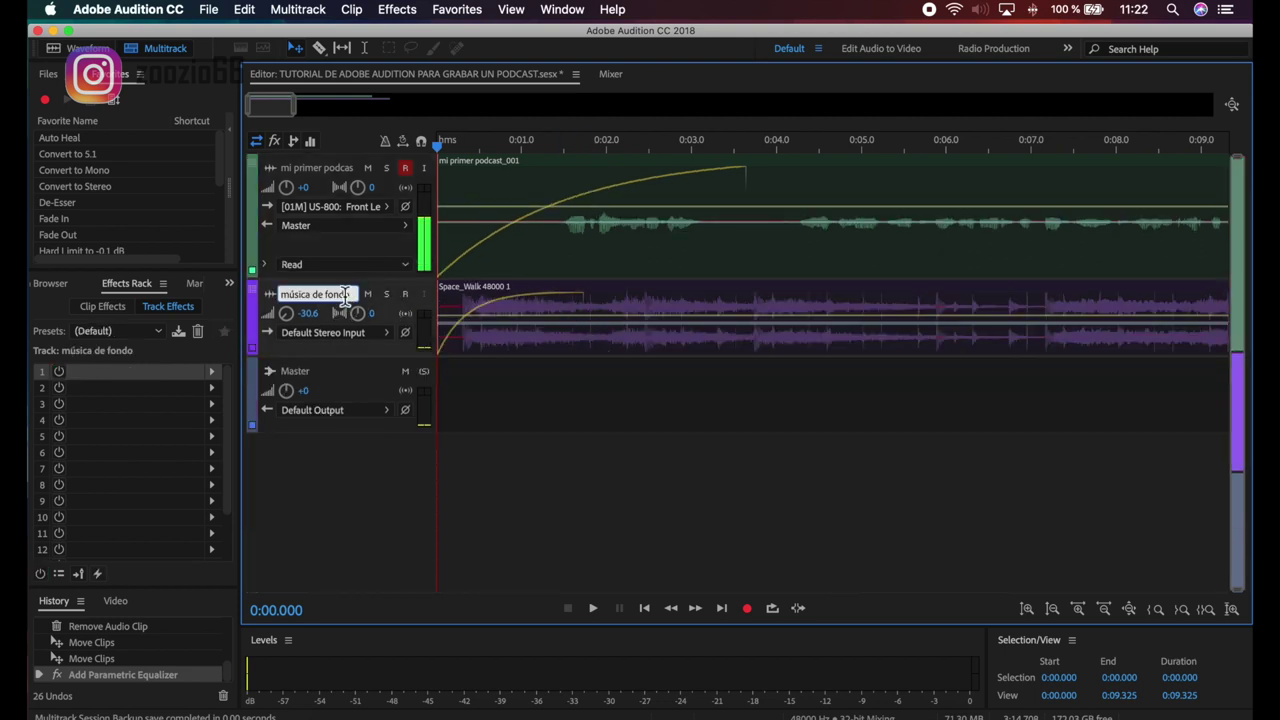
click(272, 295)
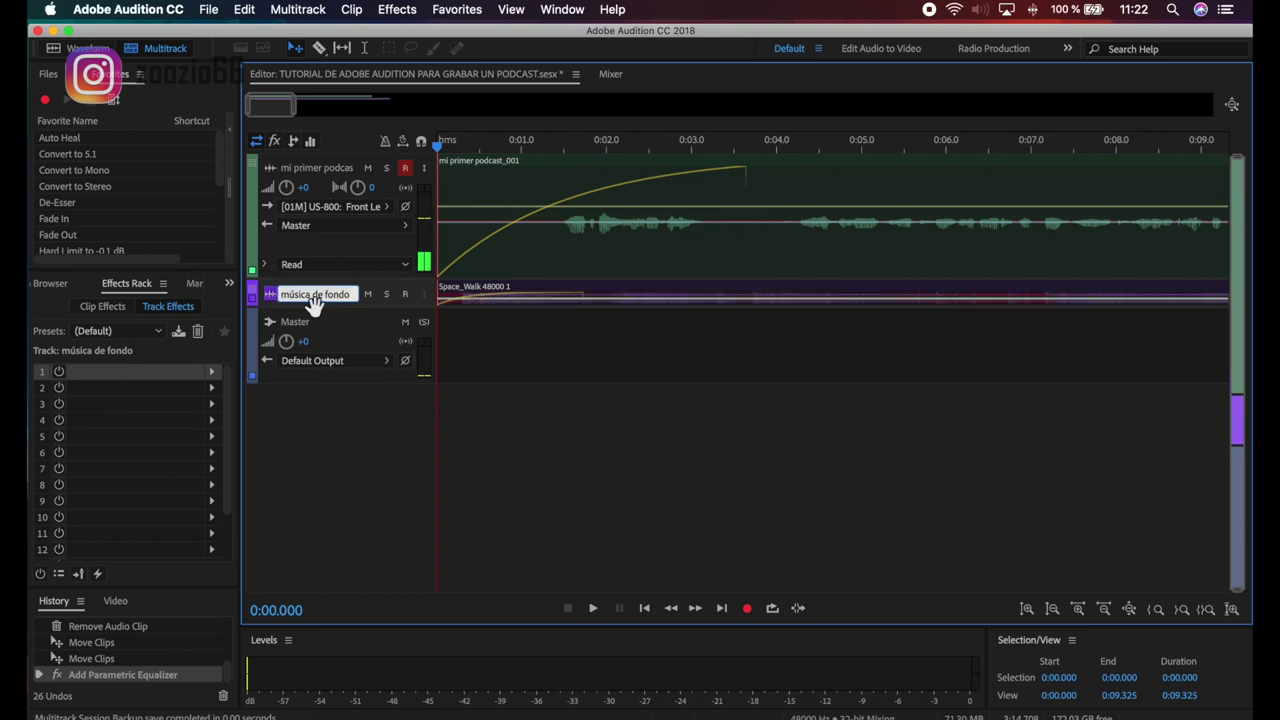
drag(288, 312, 273, 428)
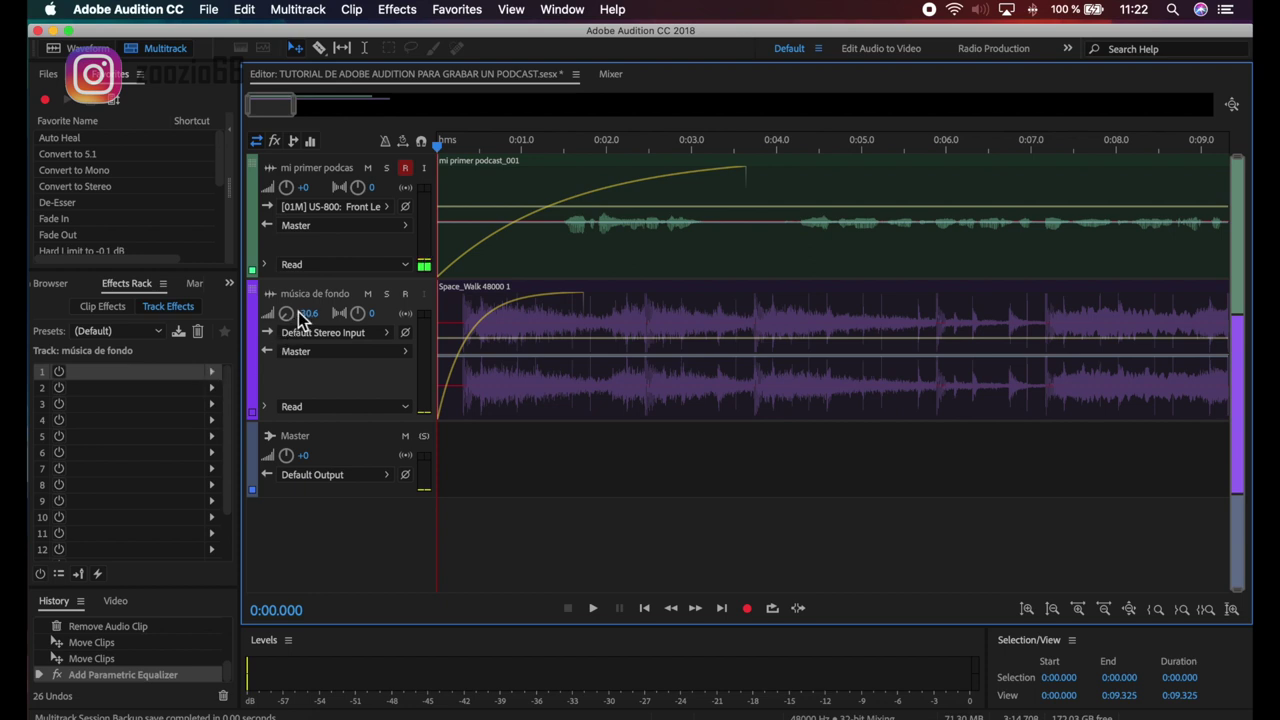
Add a Parametric Equalizer to the first track effect slot of the música de fondo track
click(212, 372)
click(202, 384)
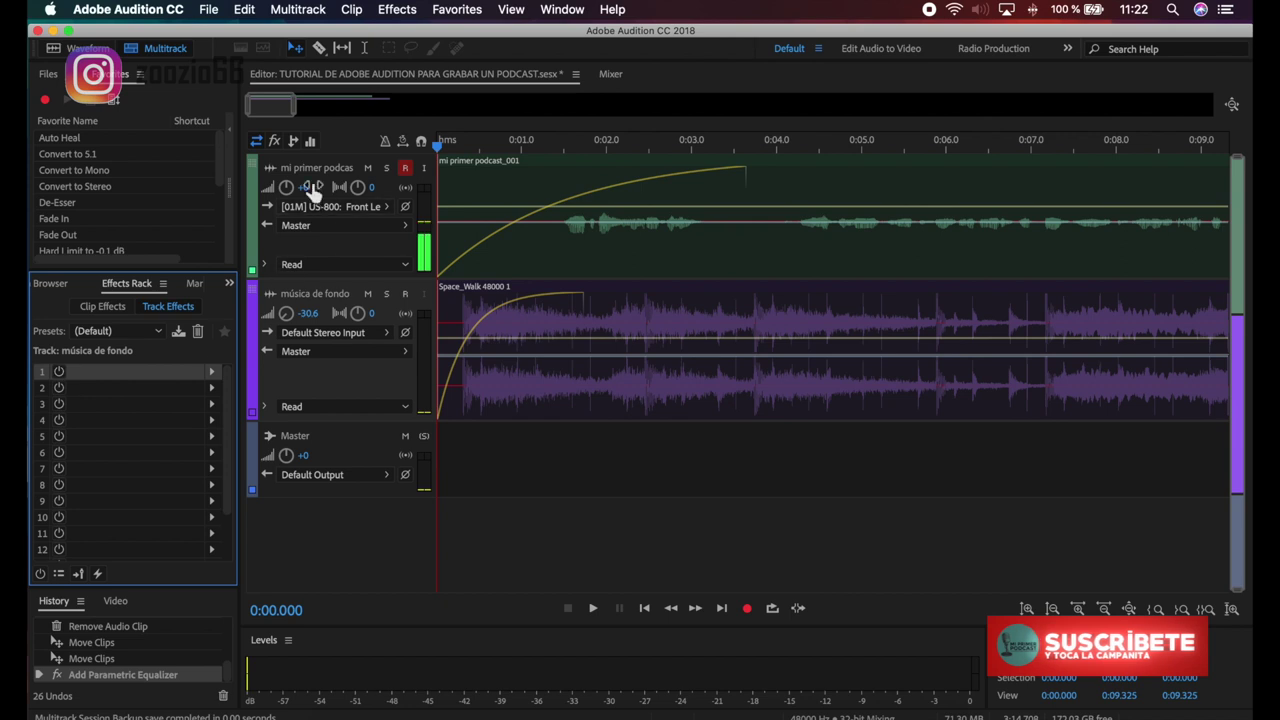
click(258, 176)
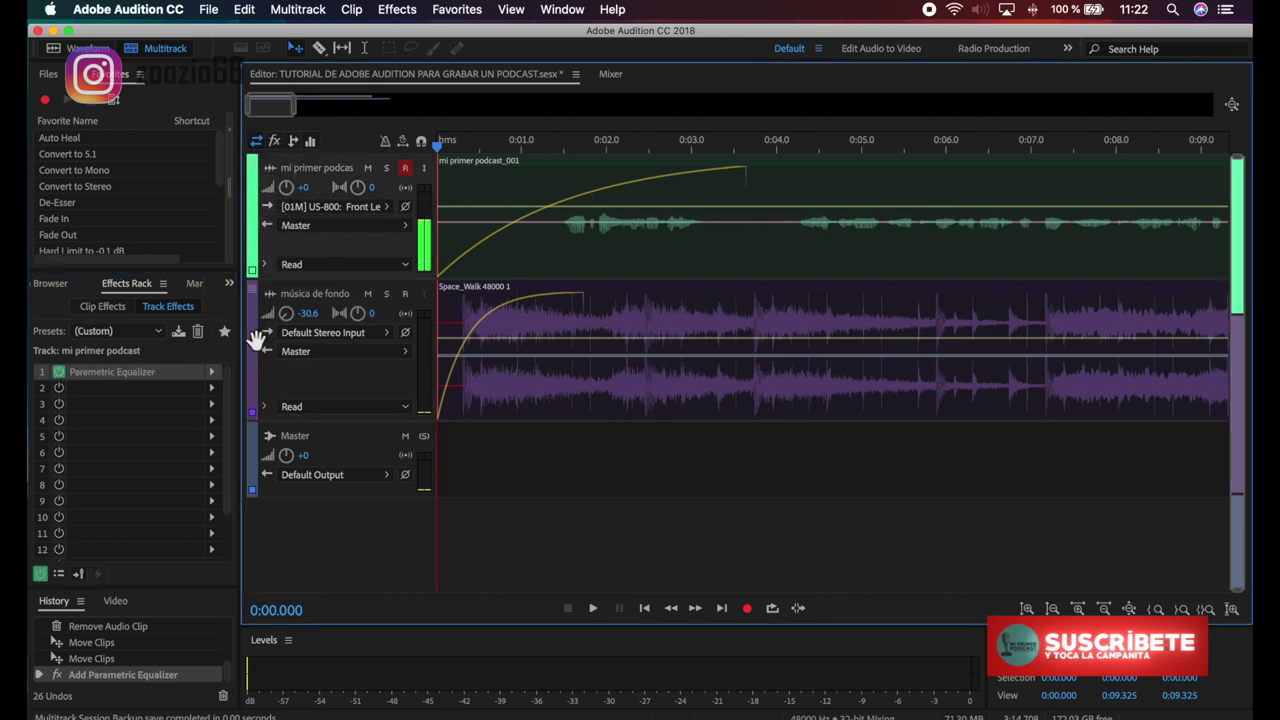
click(258, 326)
click(66, 380)
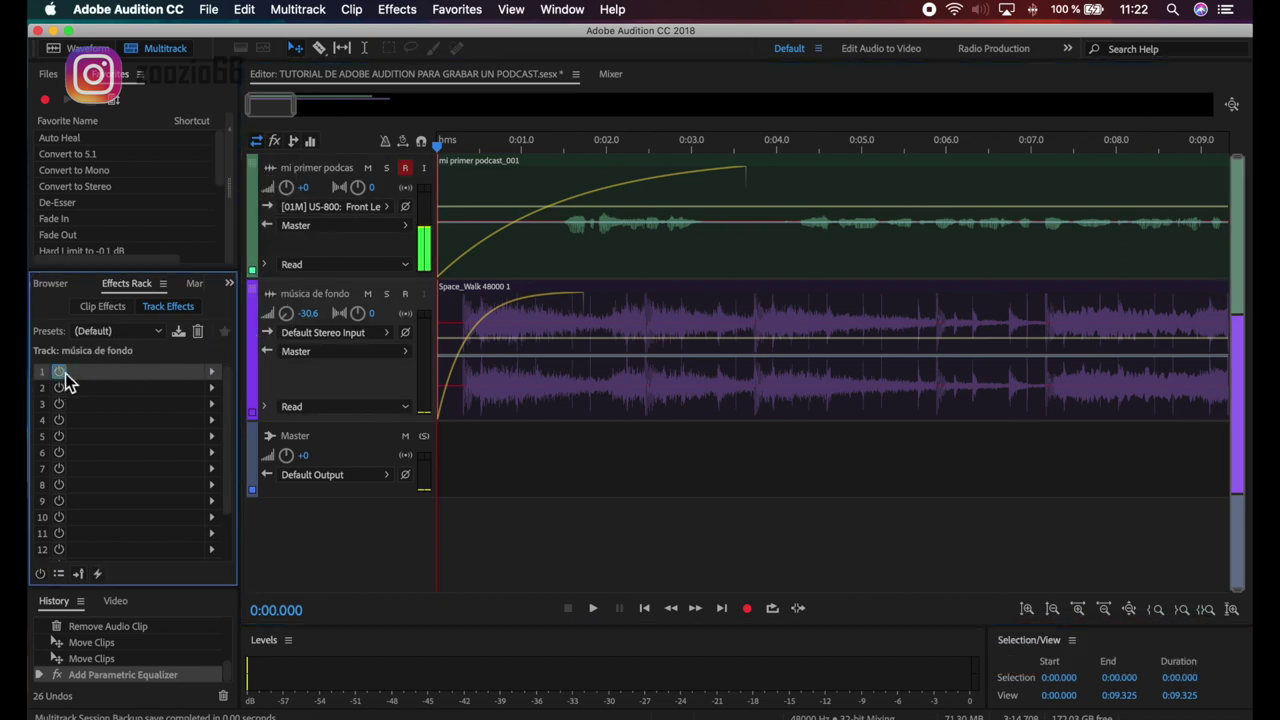
click(213, 375)
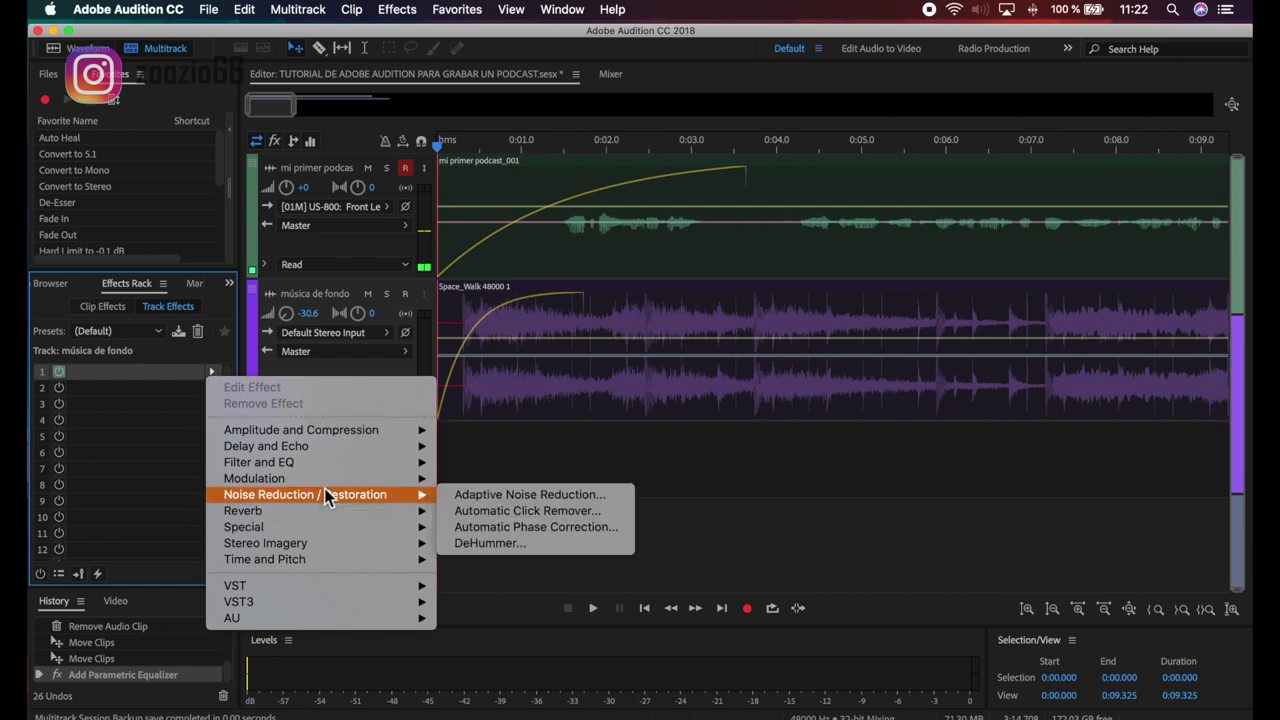
mouse_move(334, 468)
click(584, 543)
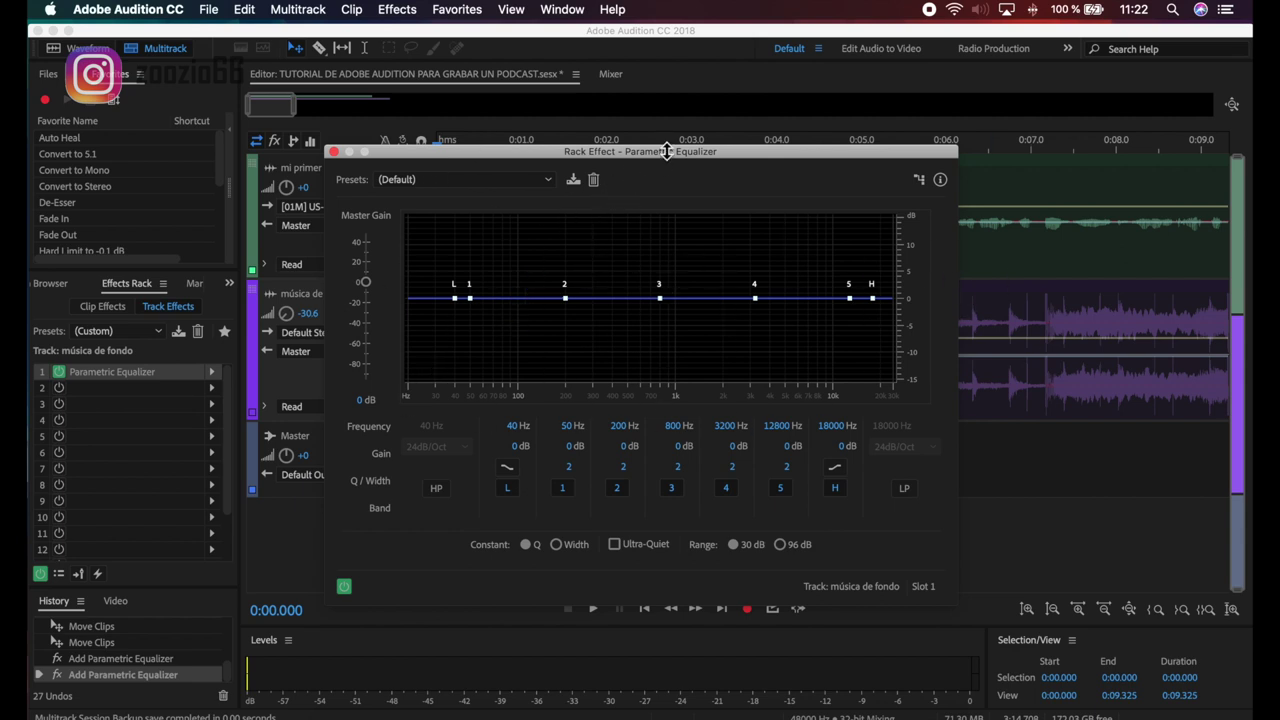
Shape the music equalizer: low shelf 8.2 dB at 37 Hz, band 1 2.7 dB, band 5 -7.4 dB, high shelf -10.4 dB at 19915 Hz; close it
drag(667, 151, 805, 215)
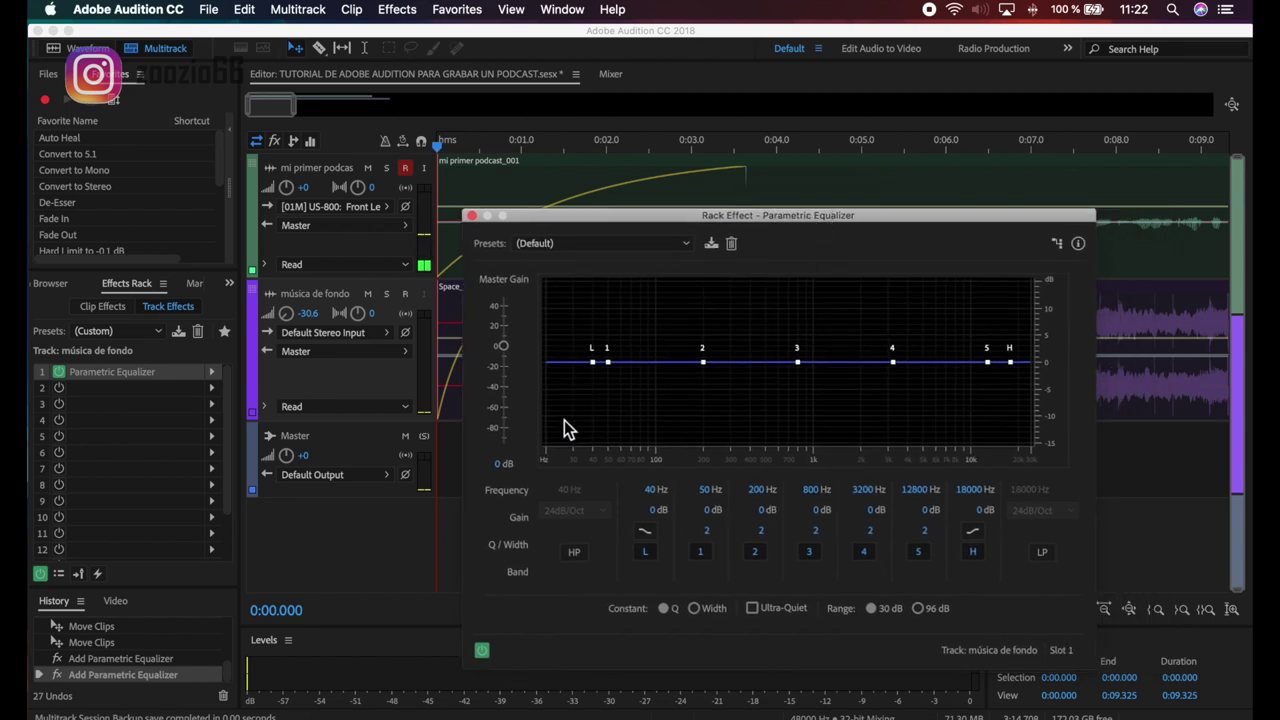
drag(634, 220, 727, 215)
drag(692, 347, 686, 301)
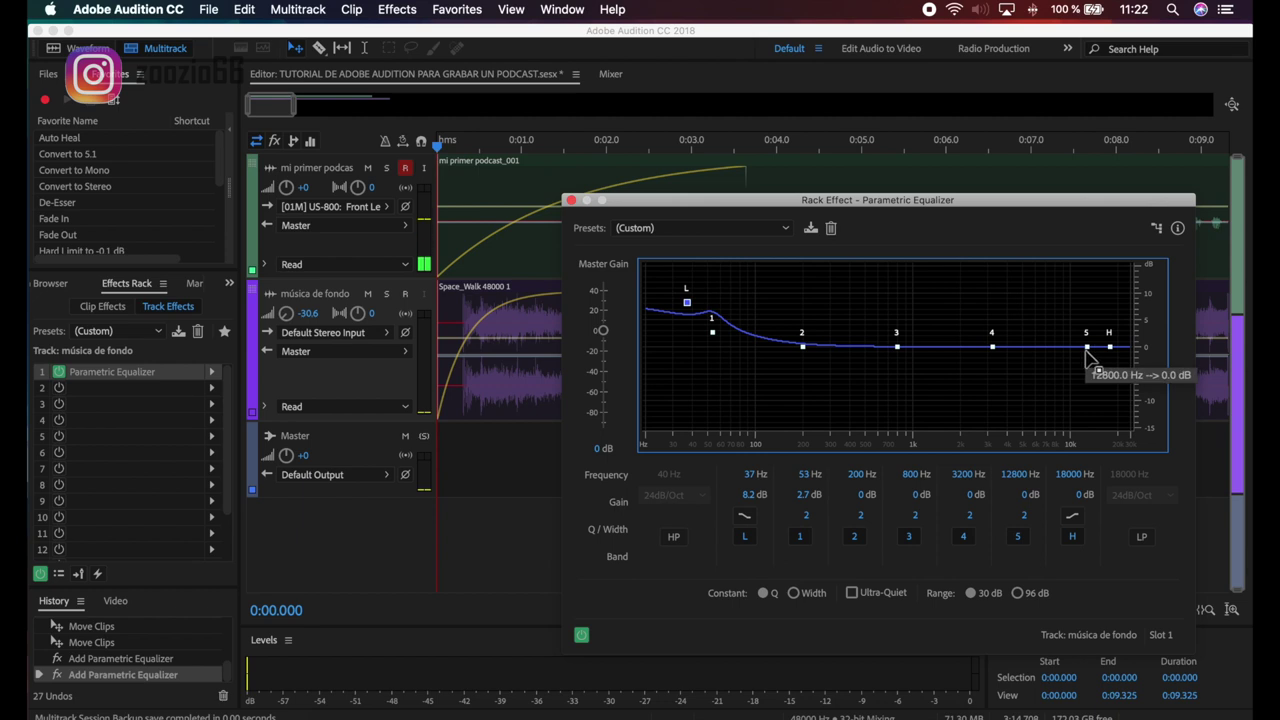
drag(1086, 350, 1117, 402)
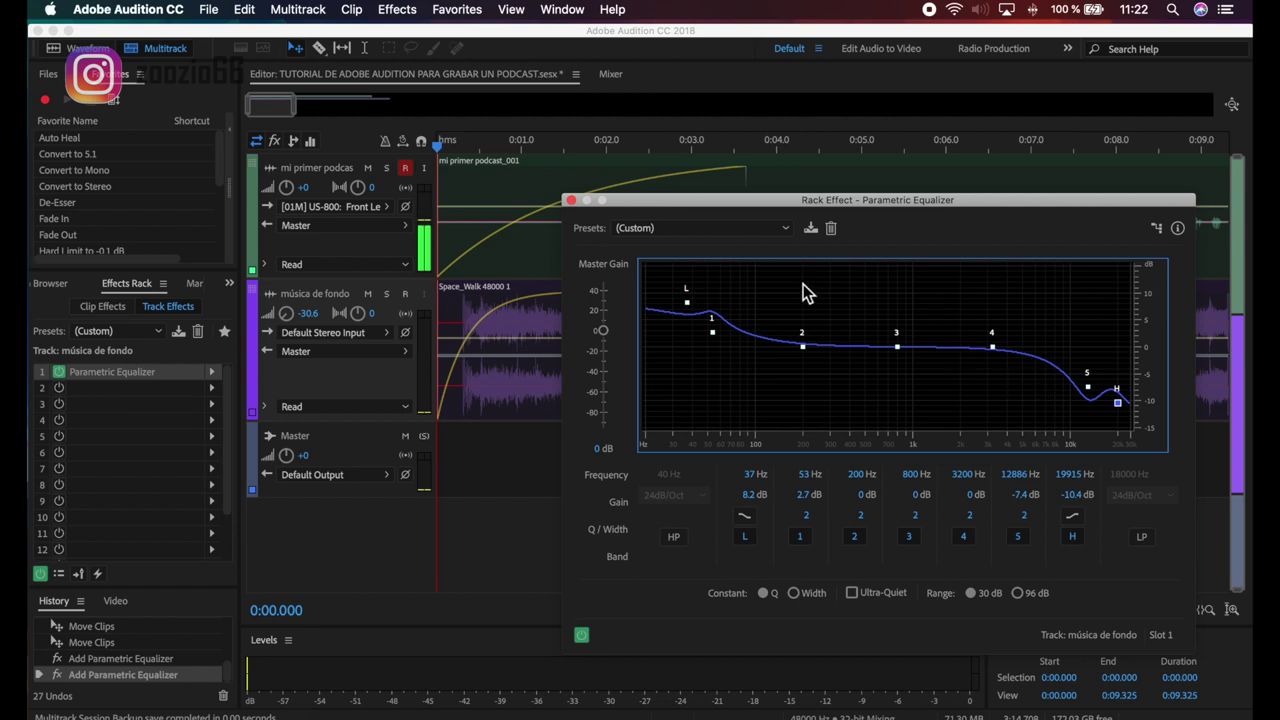
click(571, 201)
Mute and unmute the música de fondo track, and collapse and re-expand it
click(368, 294)
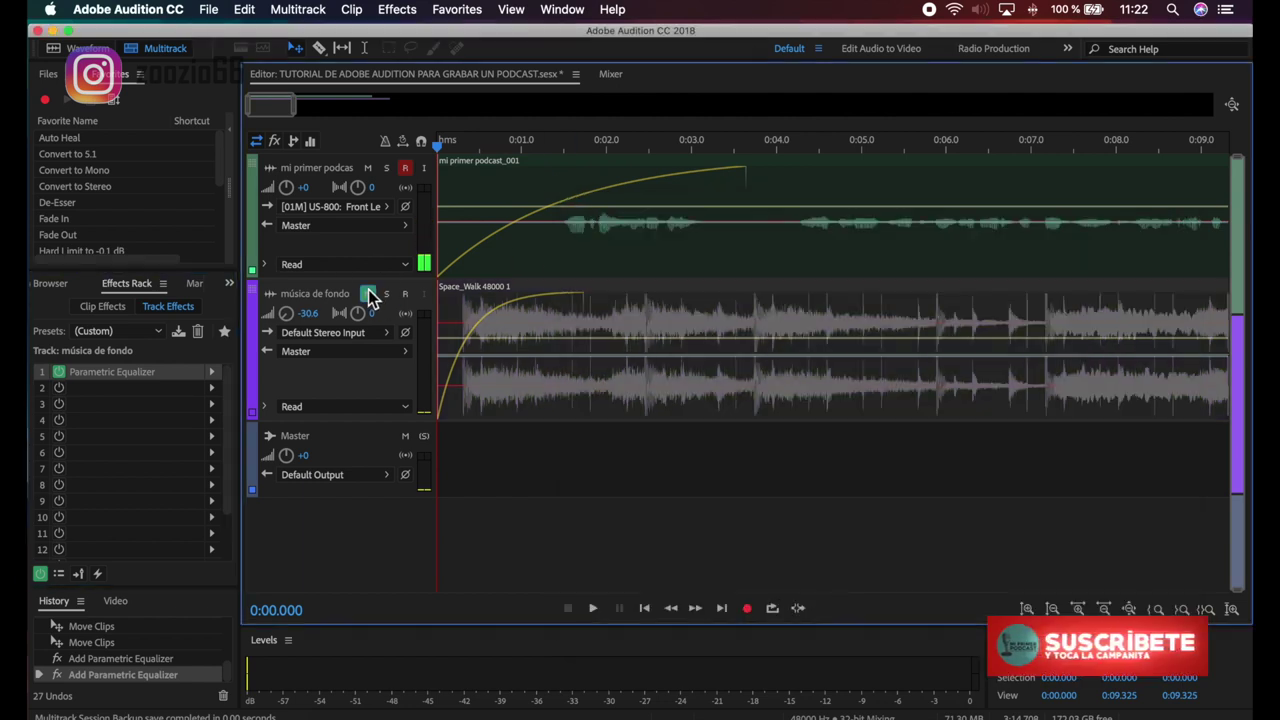
click(368, 294)
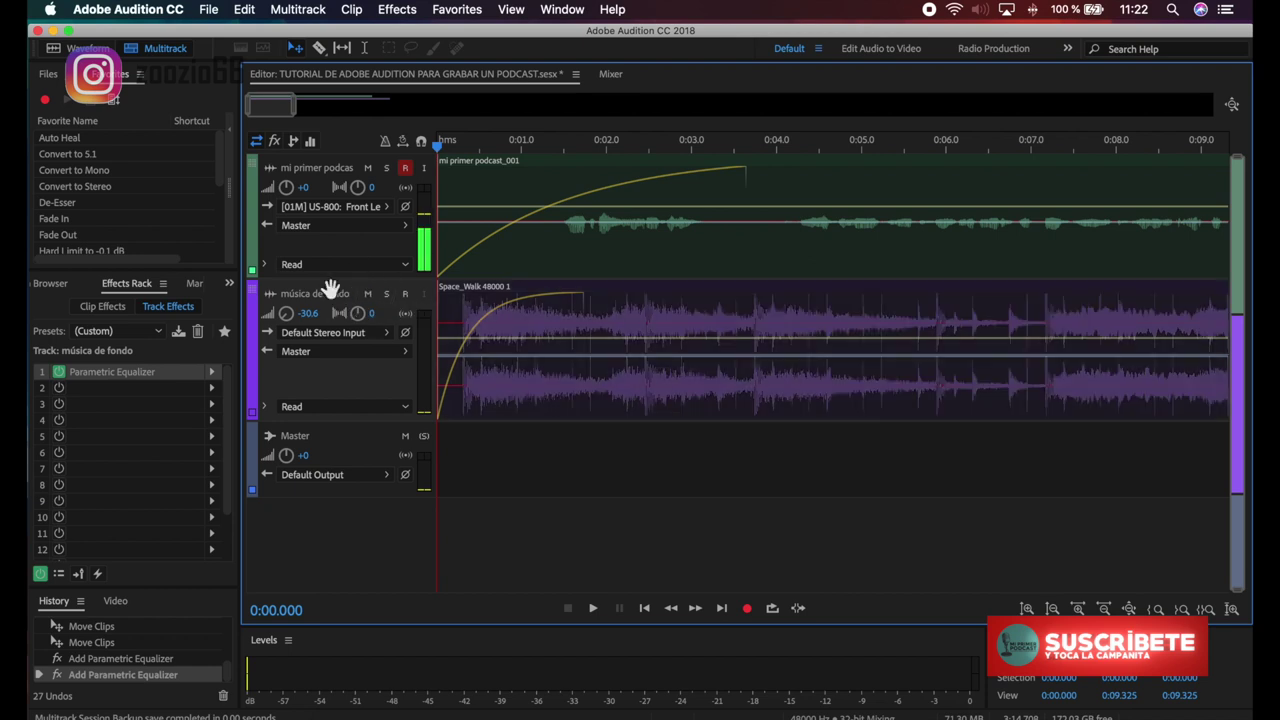
click(310, 293)
click(271, 294)
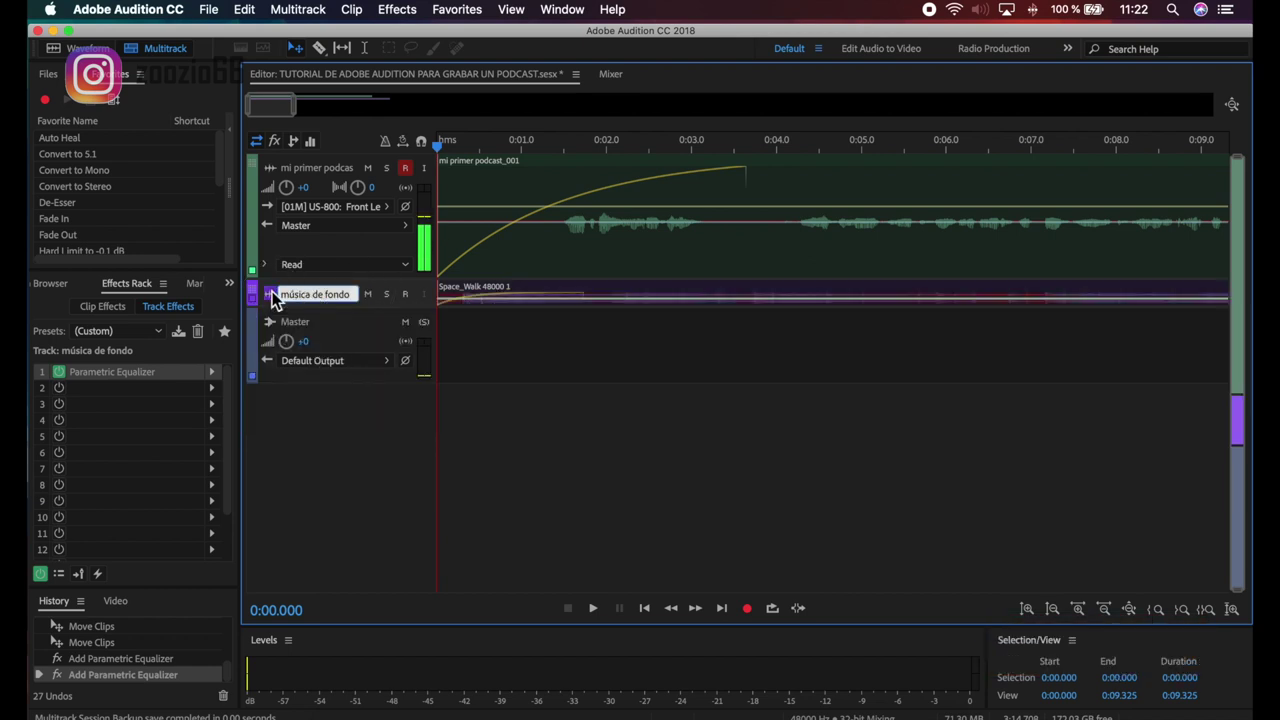
click(270, 294)
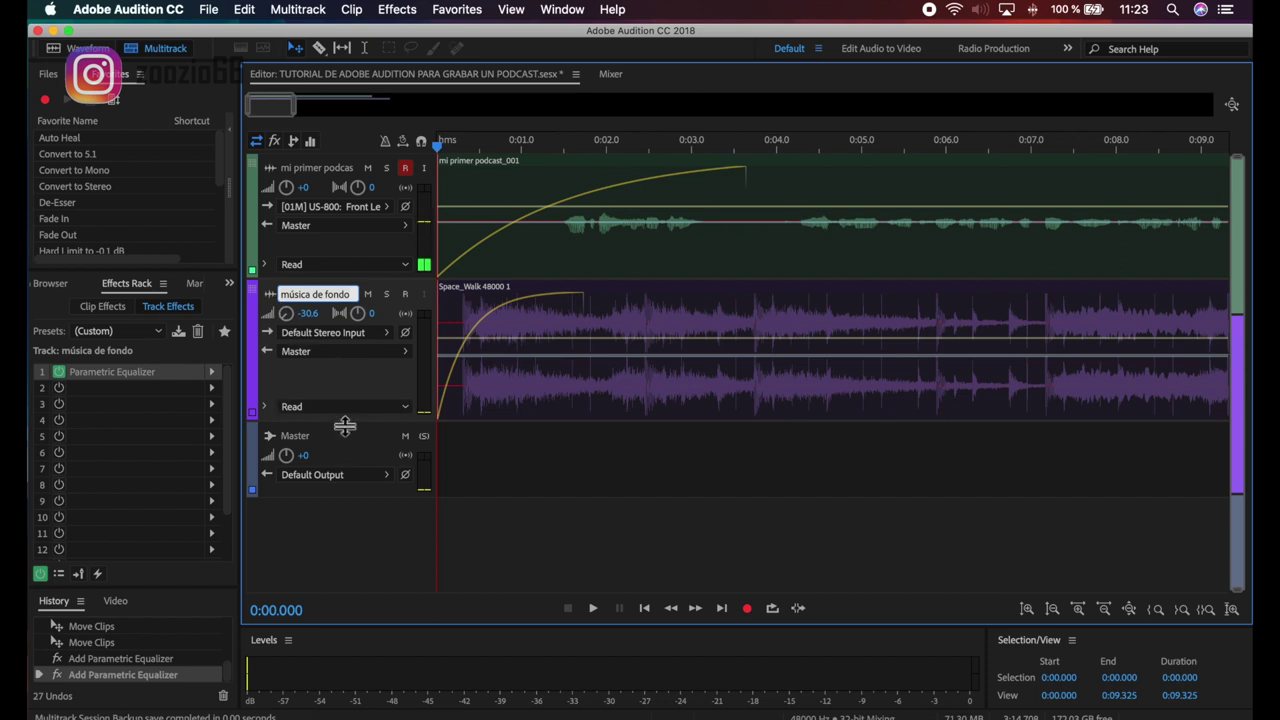
Increase the música de fondo track's height and enlarge all tracks vertically
drag(344, 427, 345, 460)
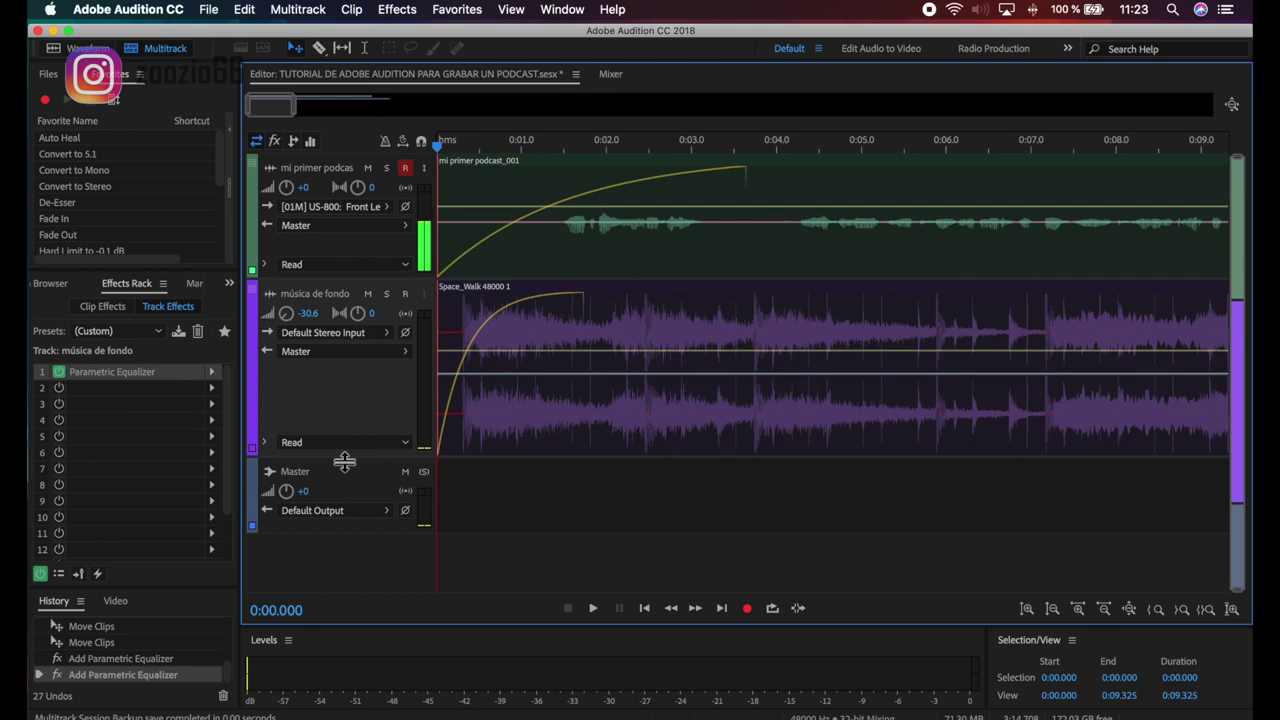
scroll(344, 461, up, 4)
scroll(477, 432, down, 5)
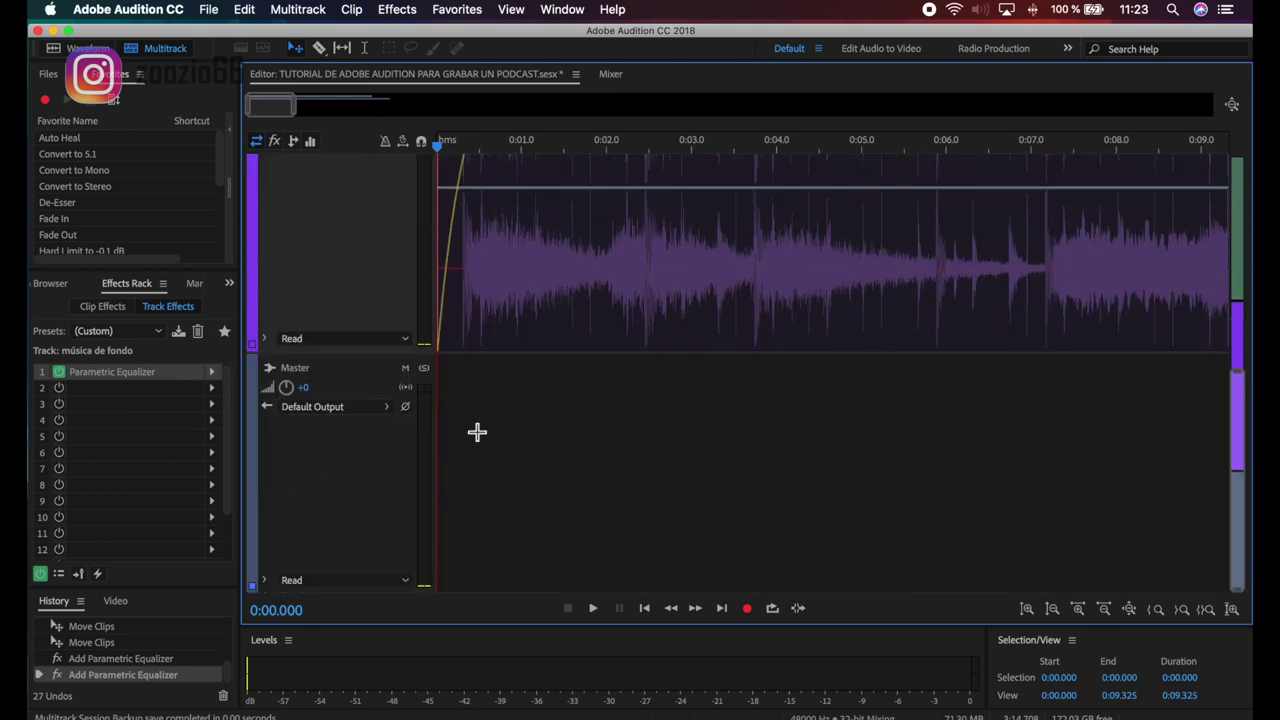
click(114, 386)
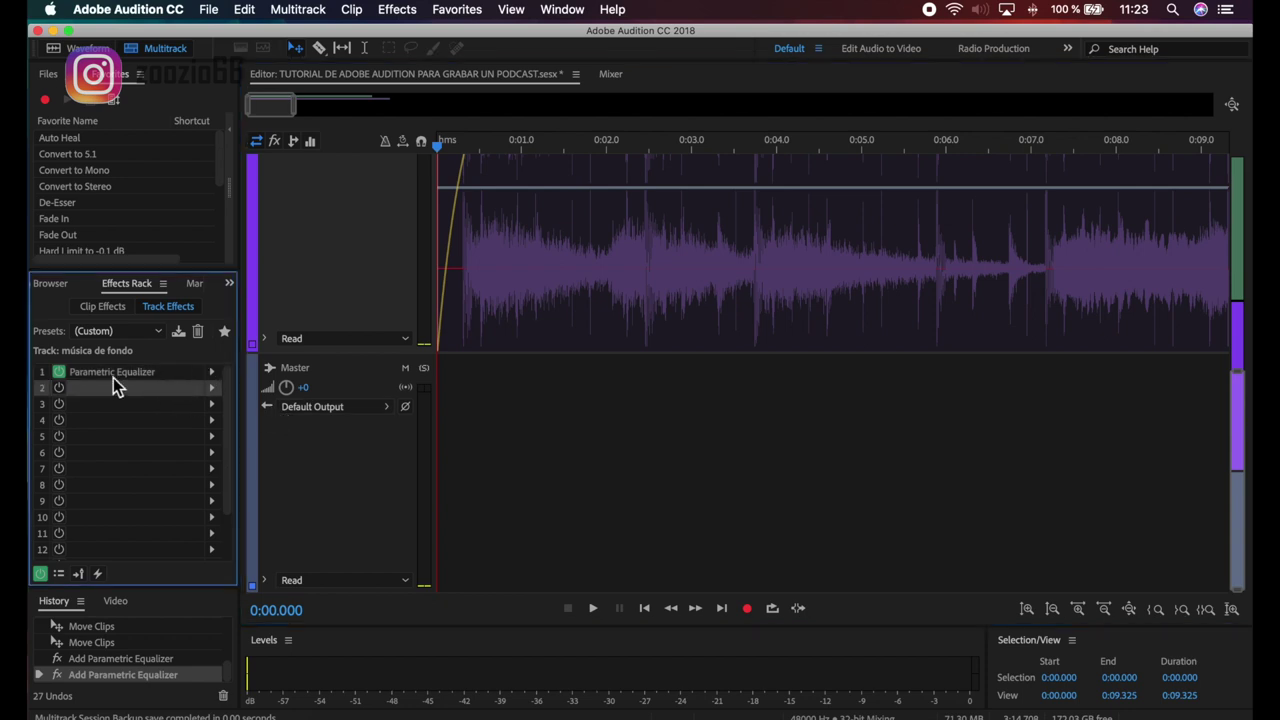
click(214, 388)
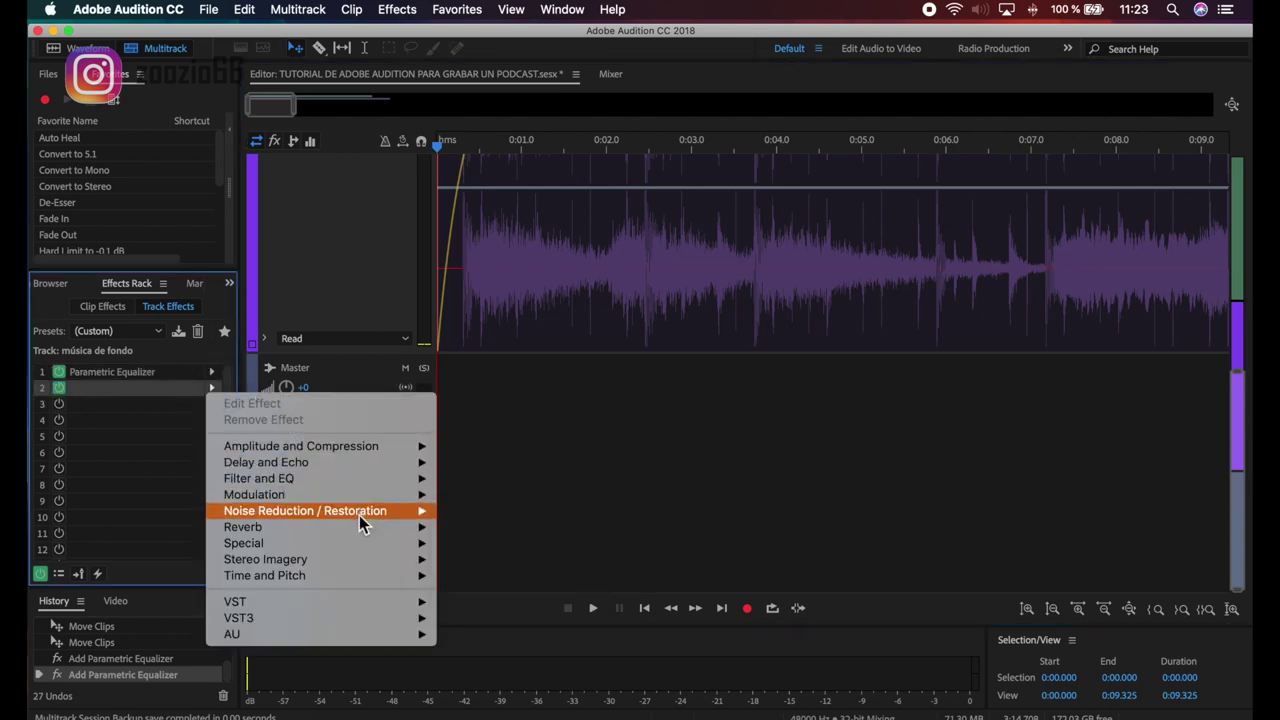
mouse_move(358, 576)
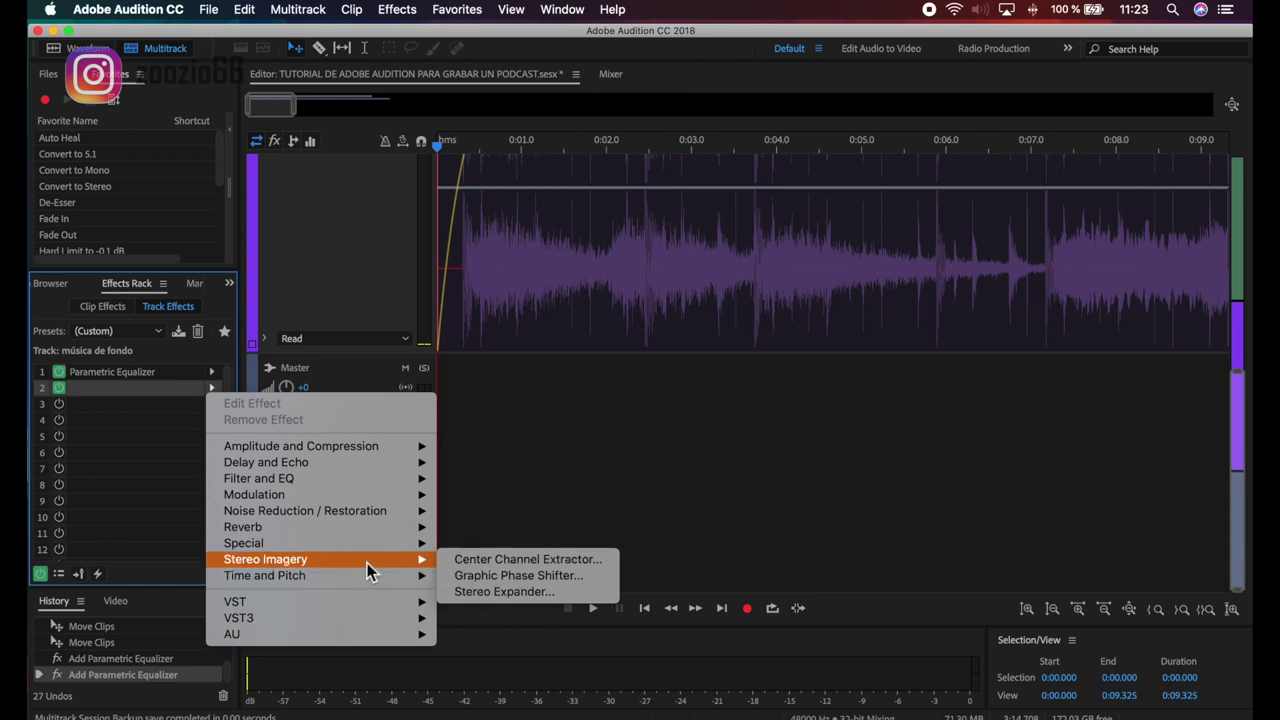
mouse_move(370, 520)
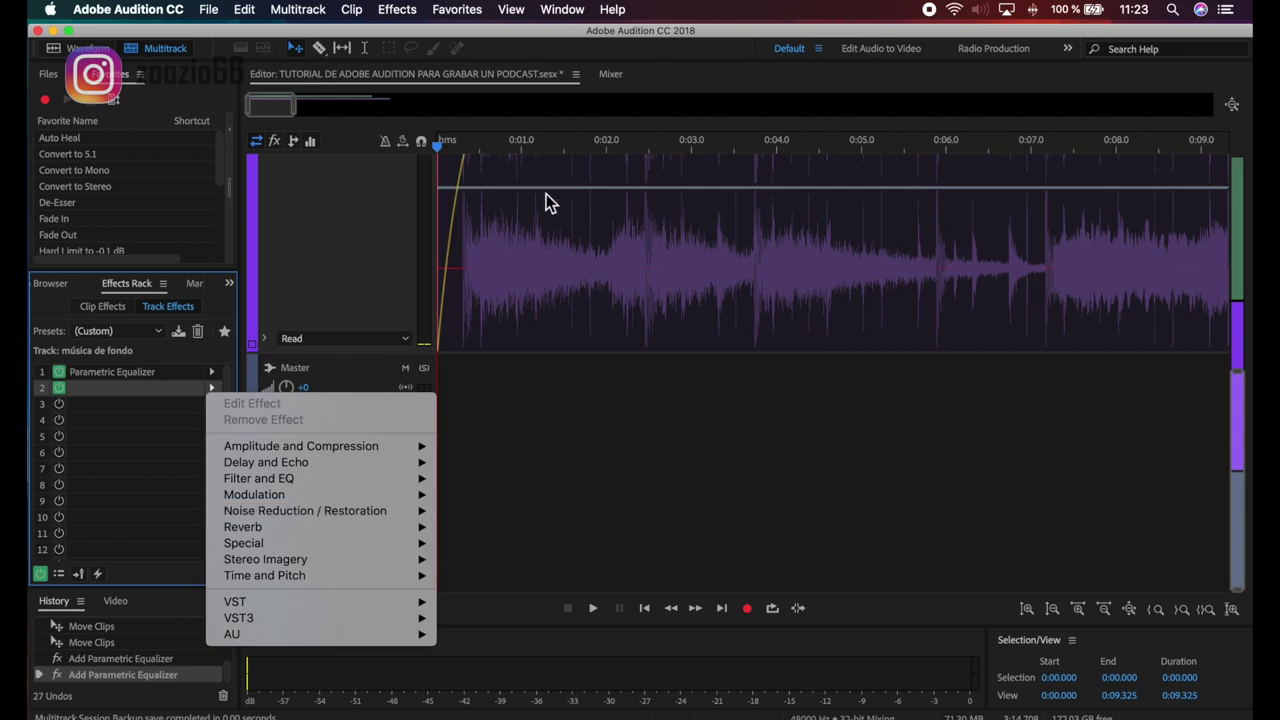
click(370, 258)
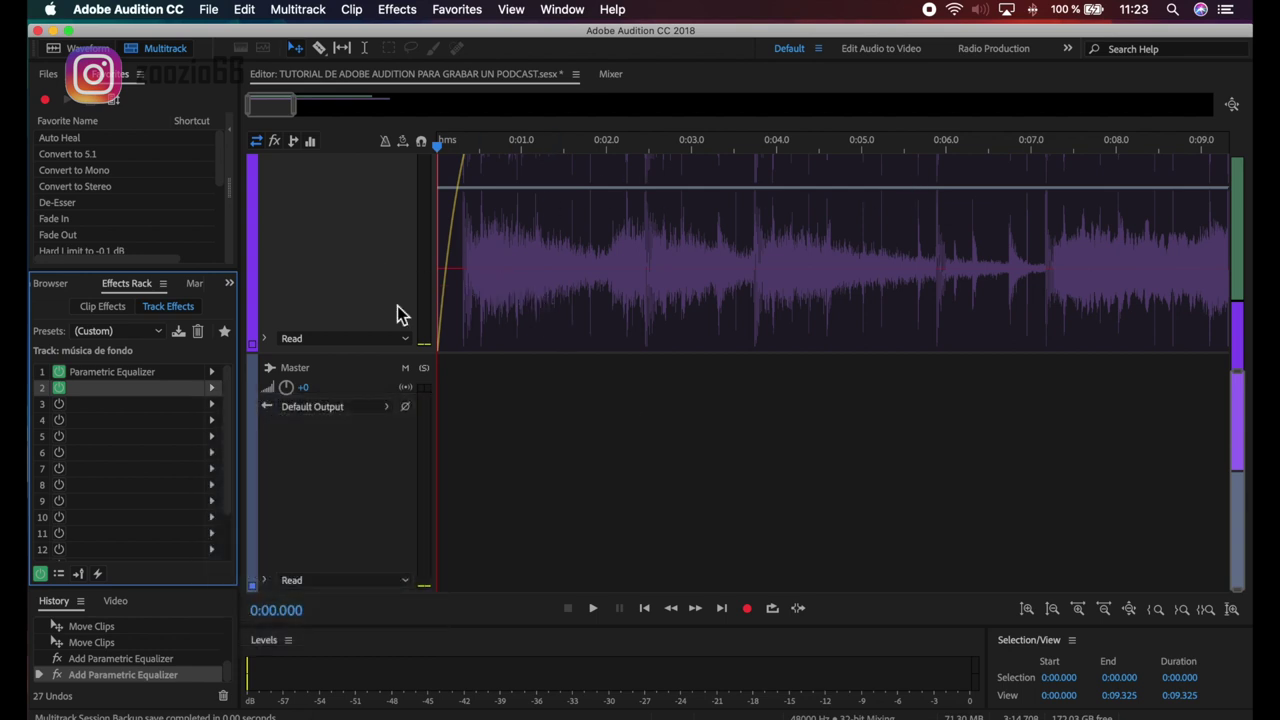
Add a Multiband Compressor to the second track effect slot of the mi primer podcast track
scroll(396, 314, up, 5)
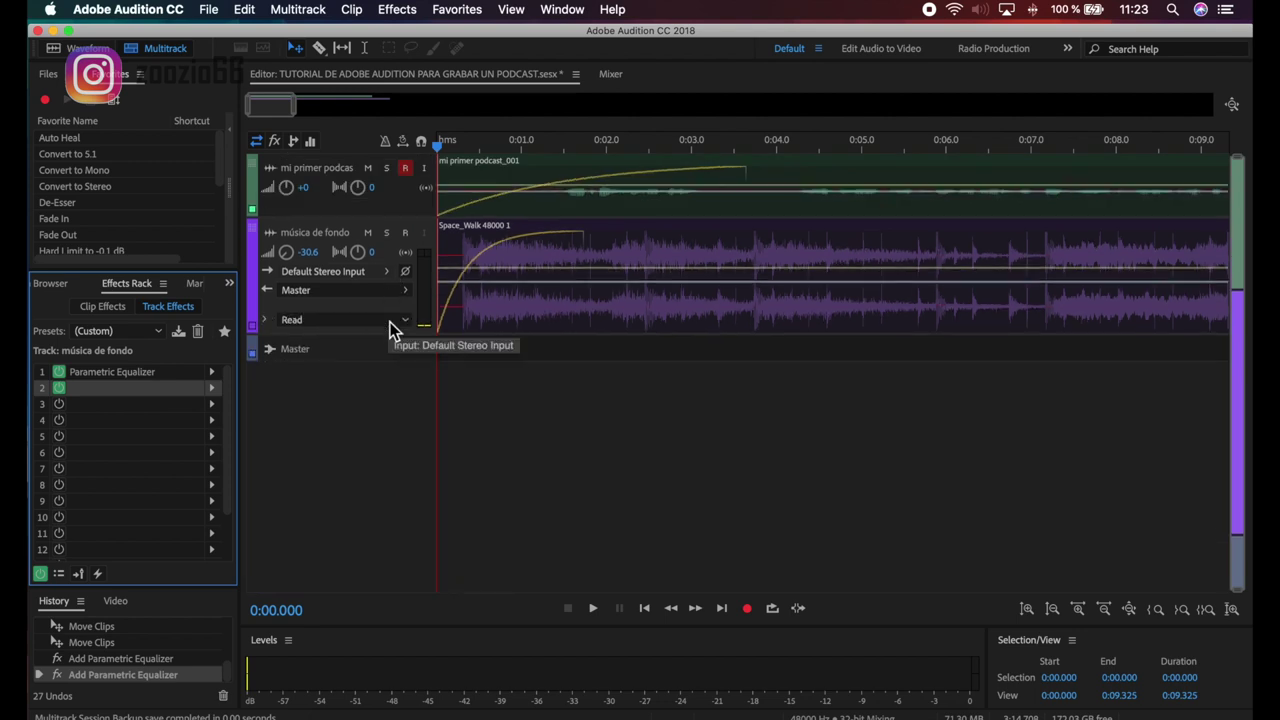
scroll(390, 330, up, 2)
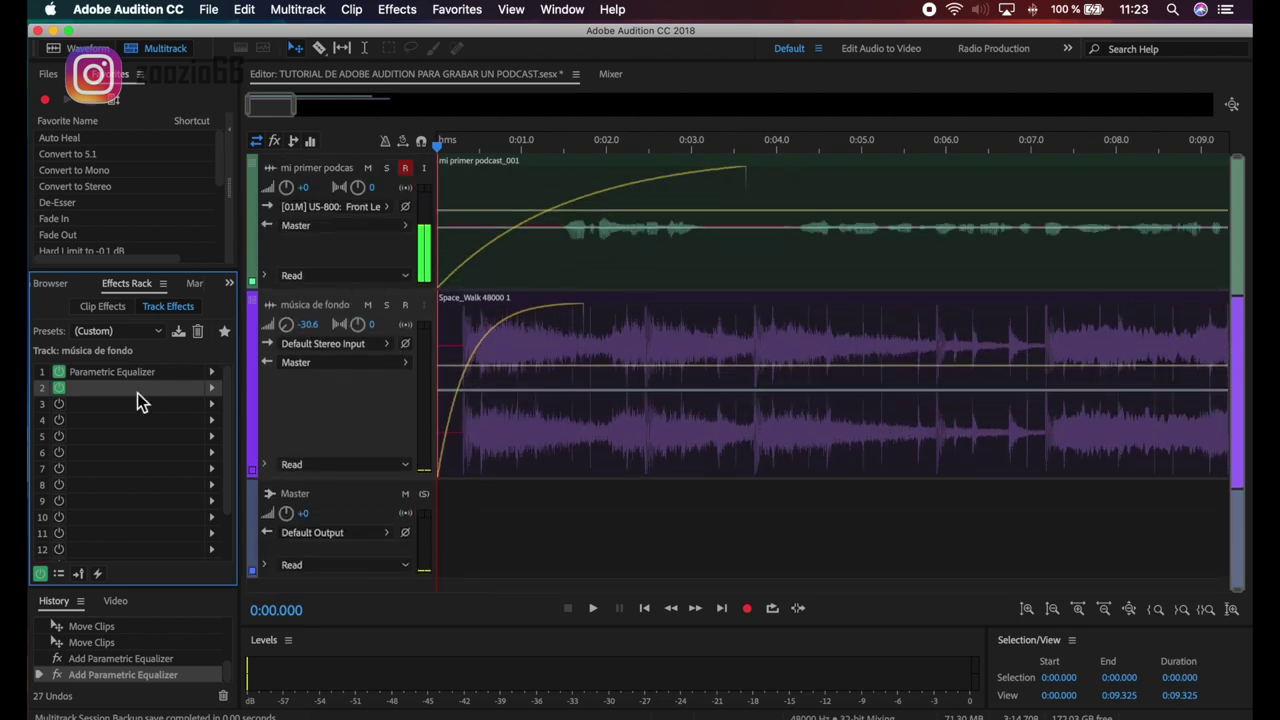
click(357, 273)
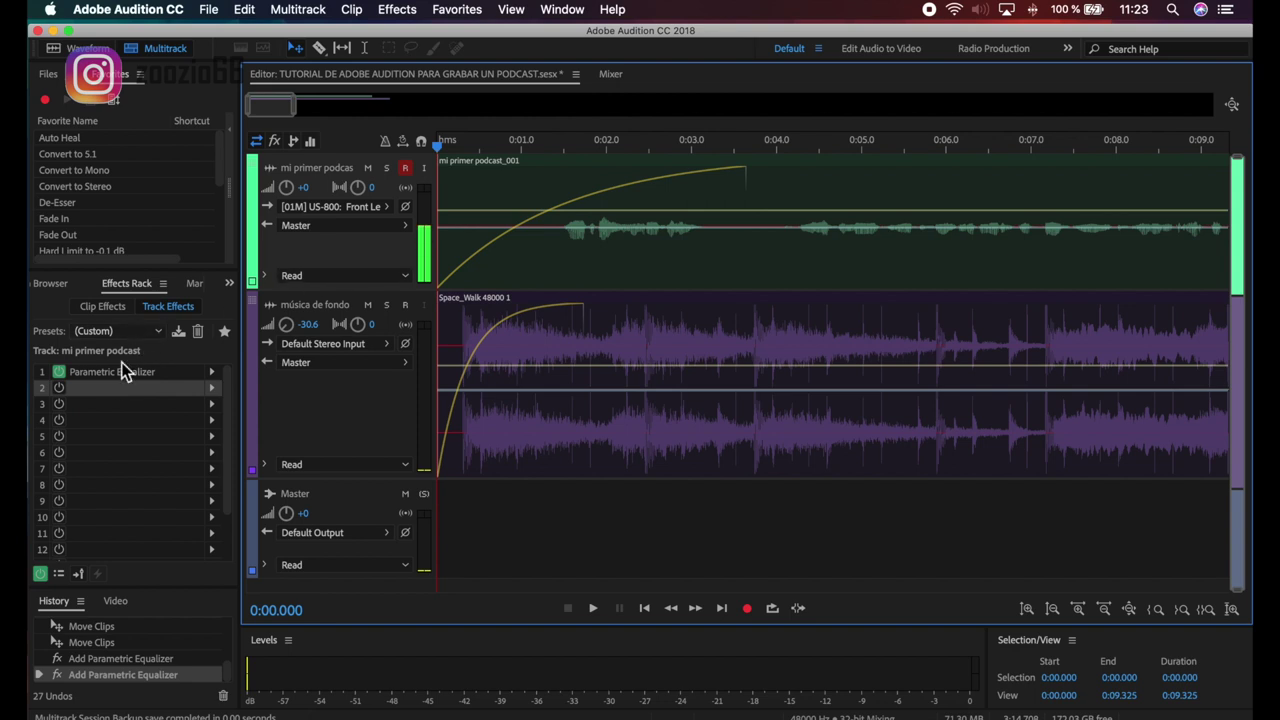
click(60, 390)
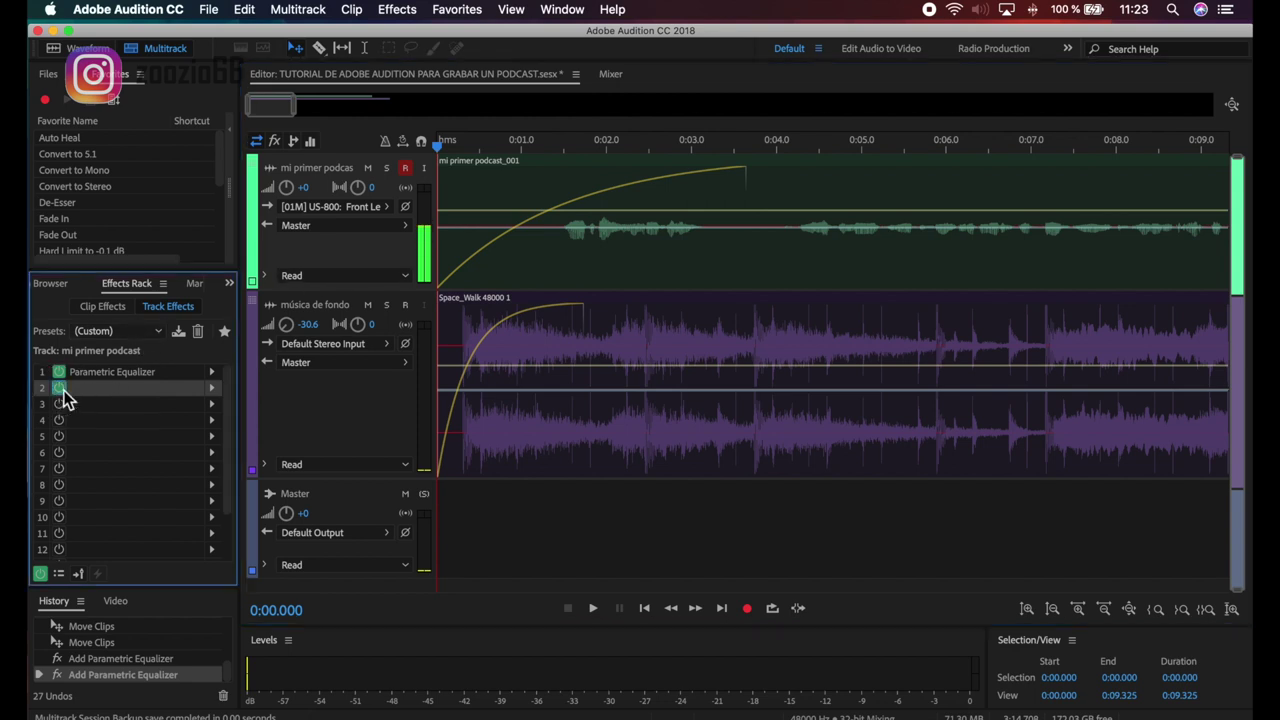
click(212, 393)
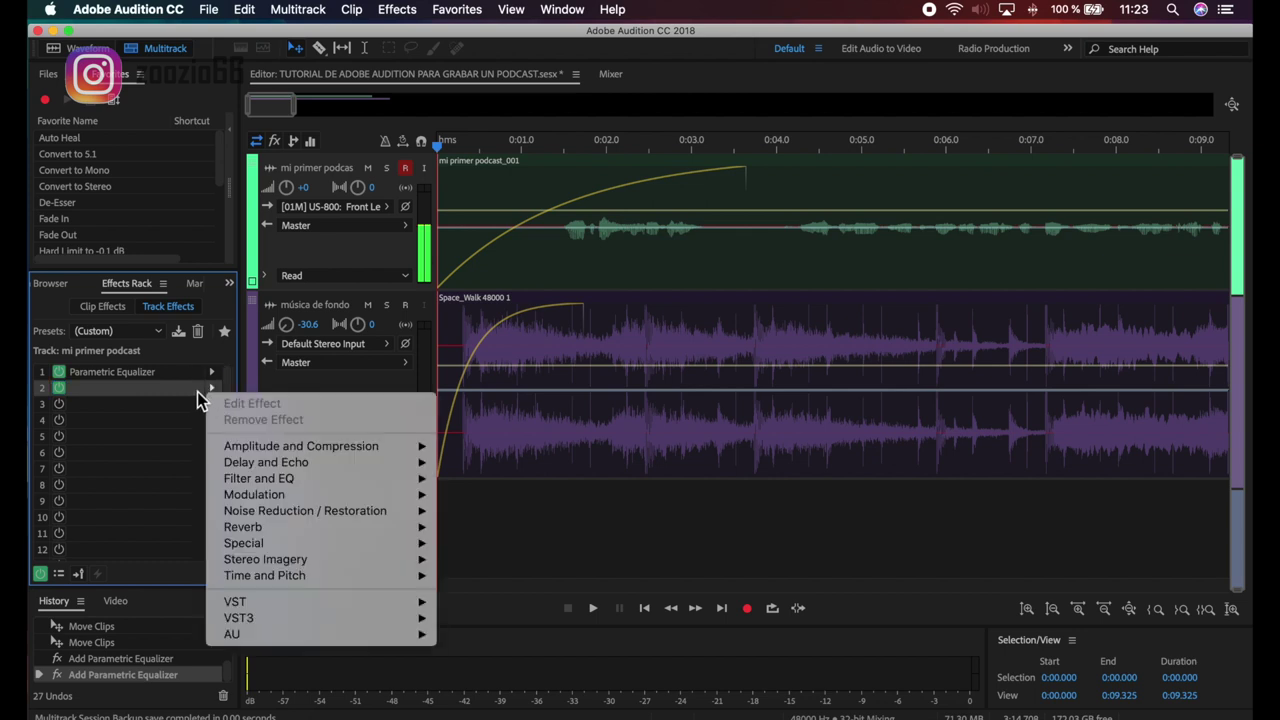
mouse_move(347, 452)
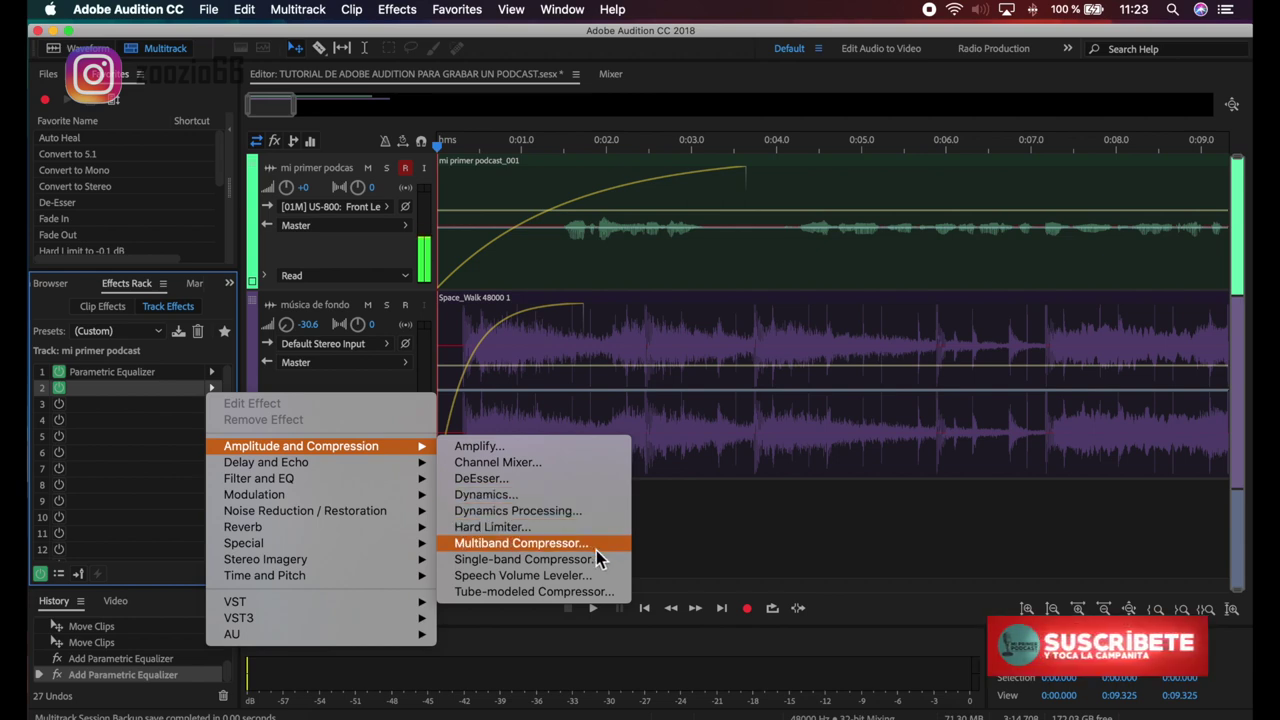
click(524, 544)
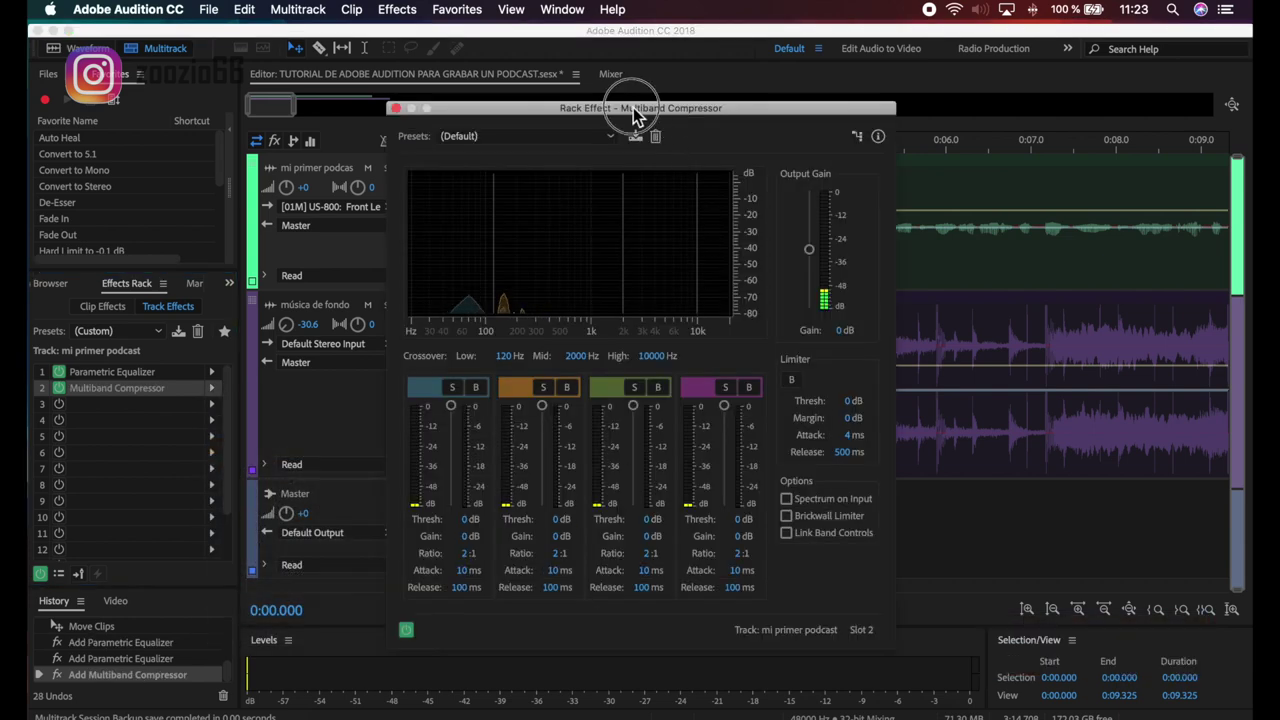
Apply the Broadcast preset to the voice track's Multiband Compressor and close the effect window
drag(632, 113, 689, 150)
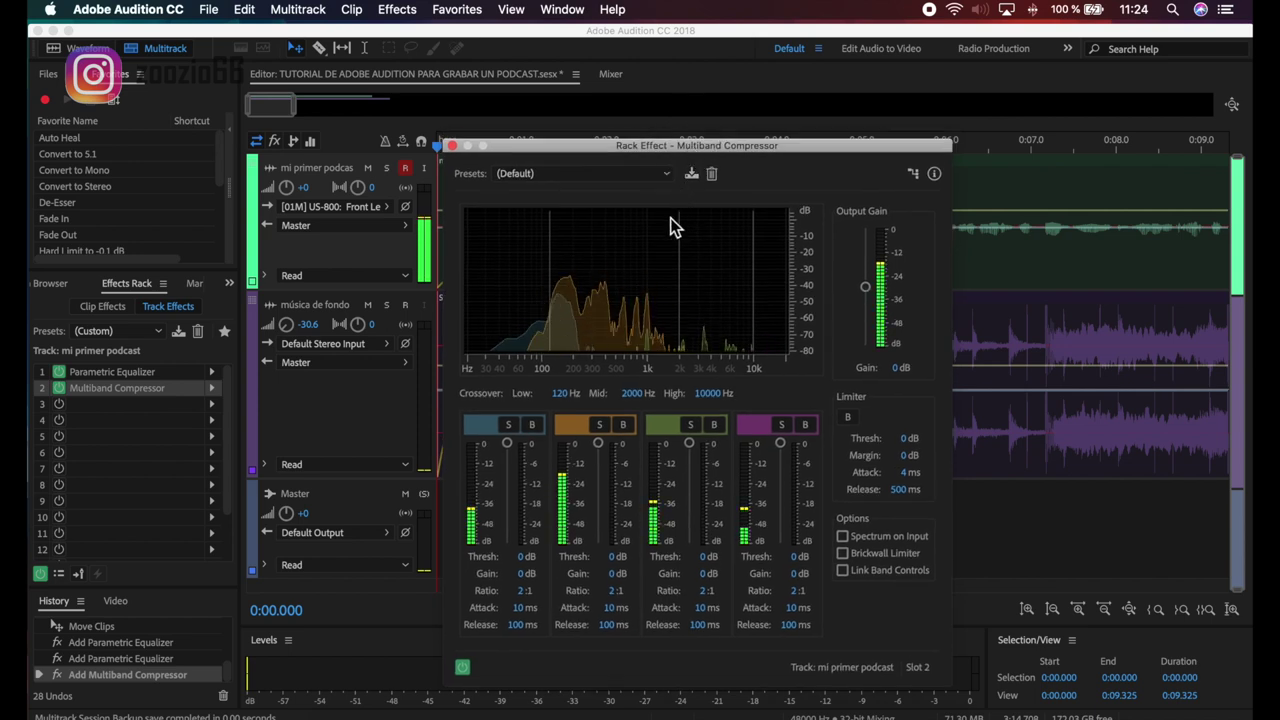
click(578, 175)
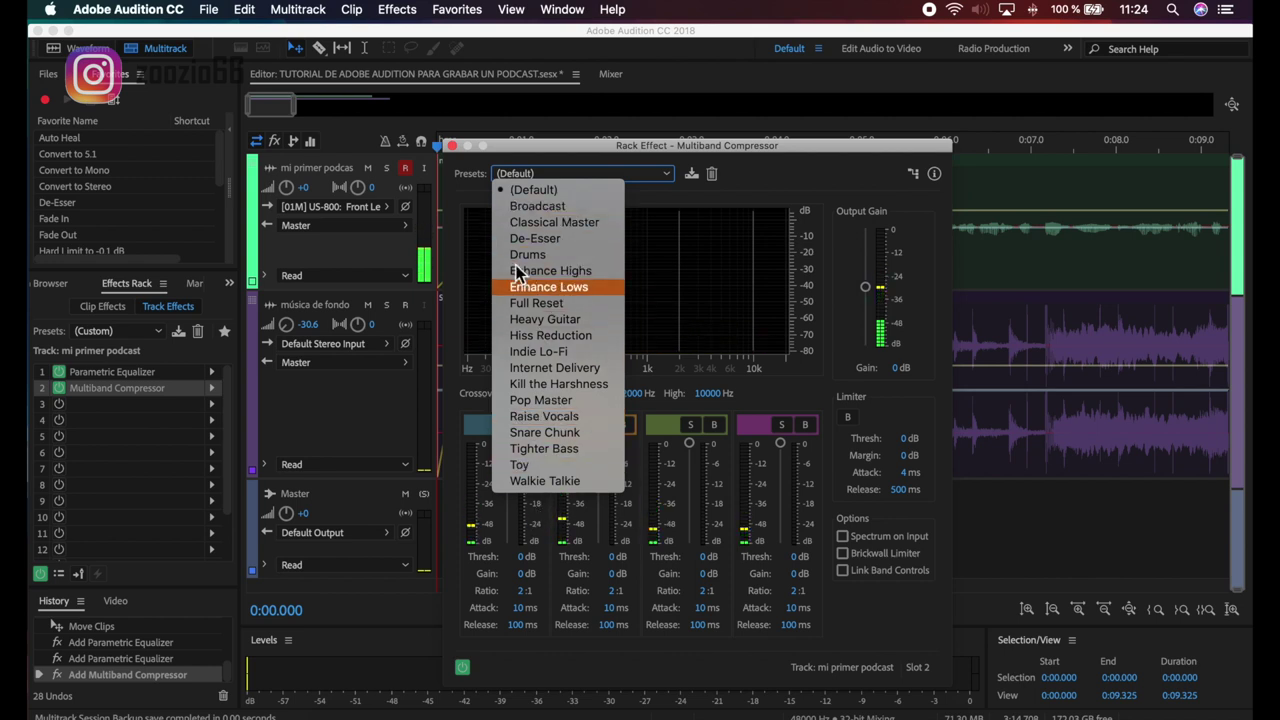
click(522, 207)
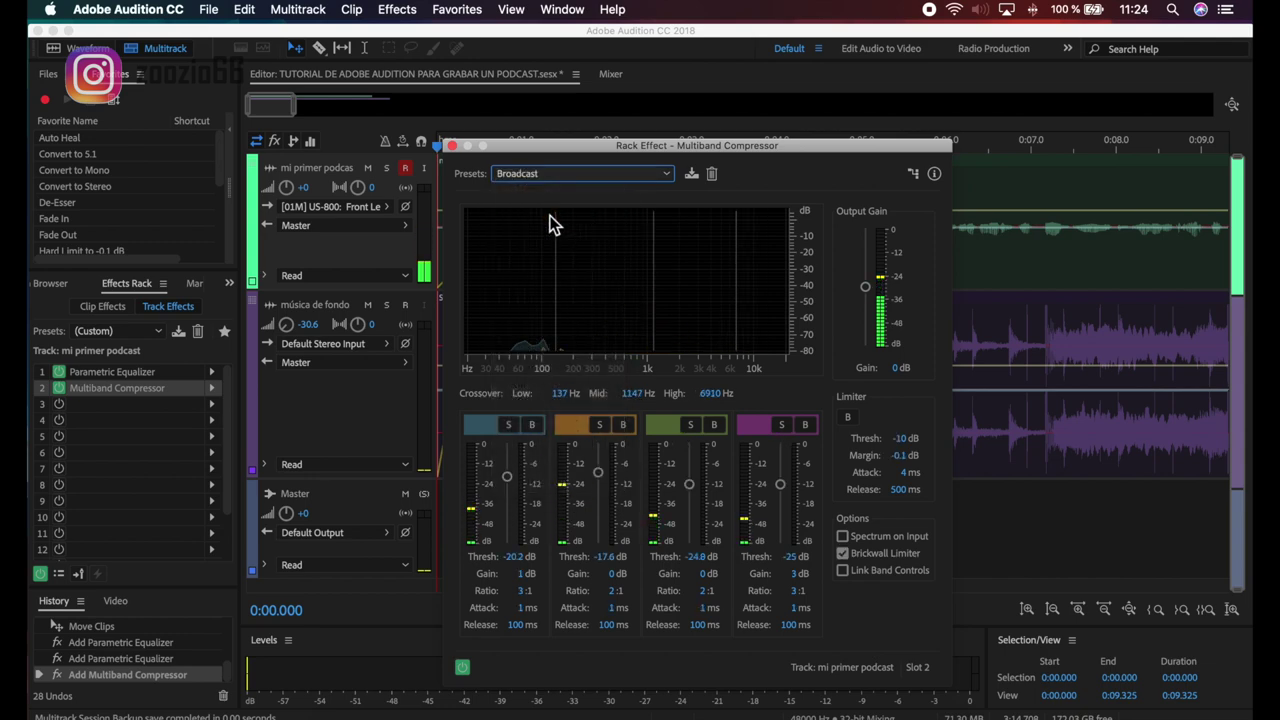
drag(807, 152, 906, 154)
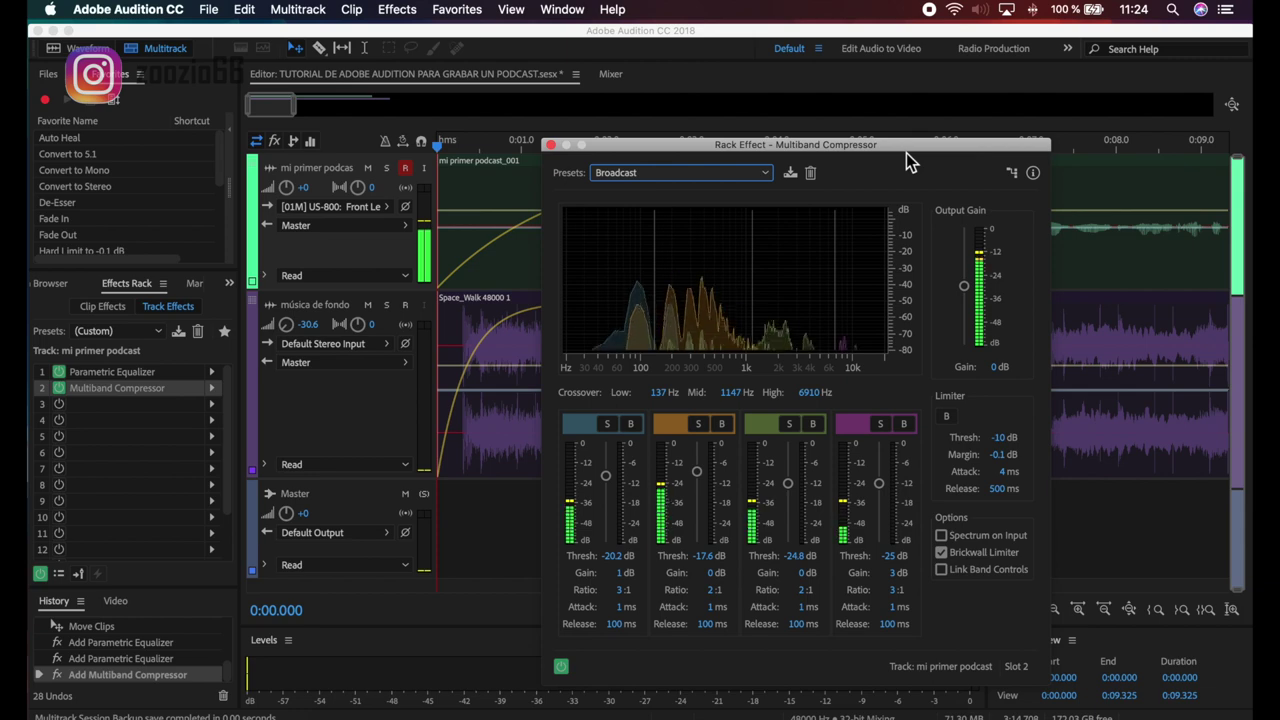
drag(906, 153, 959, 284)
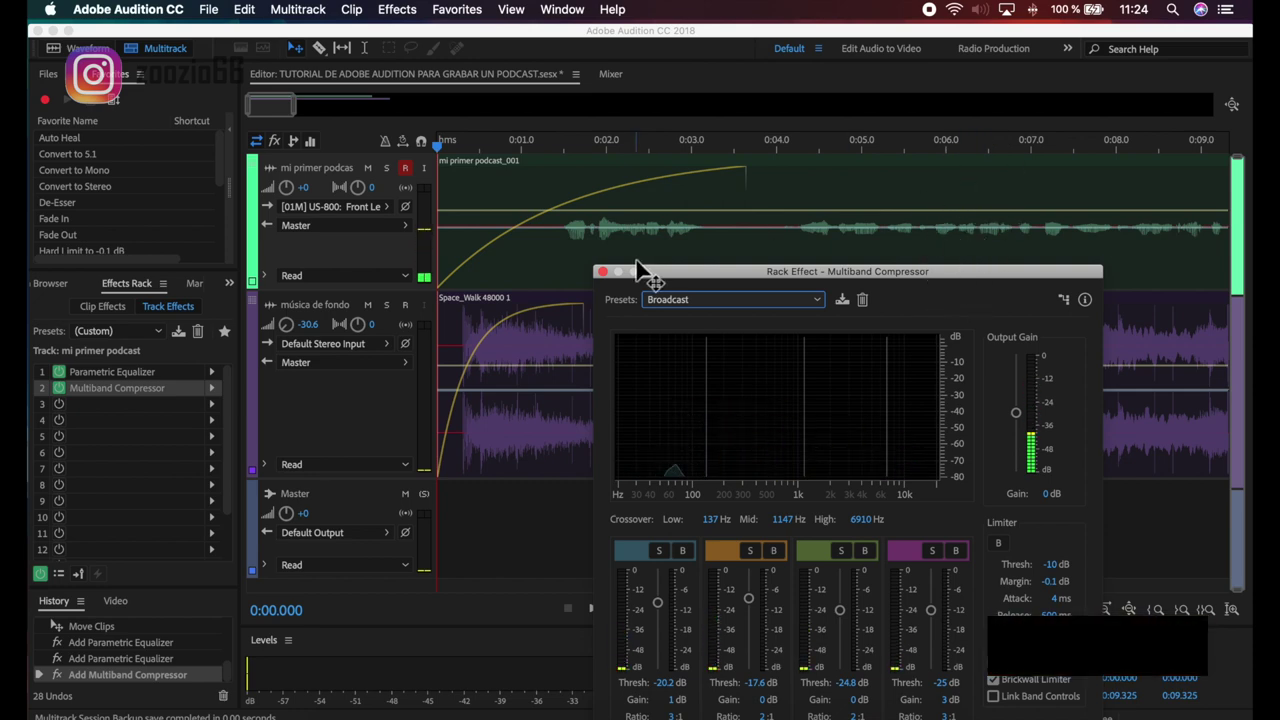
click(601, 271)
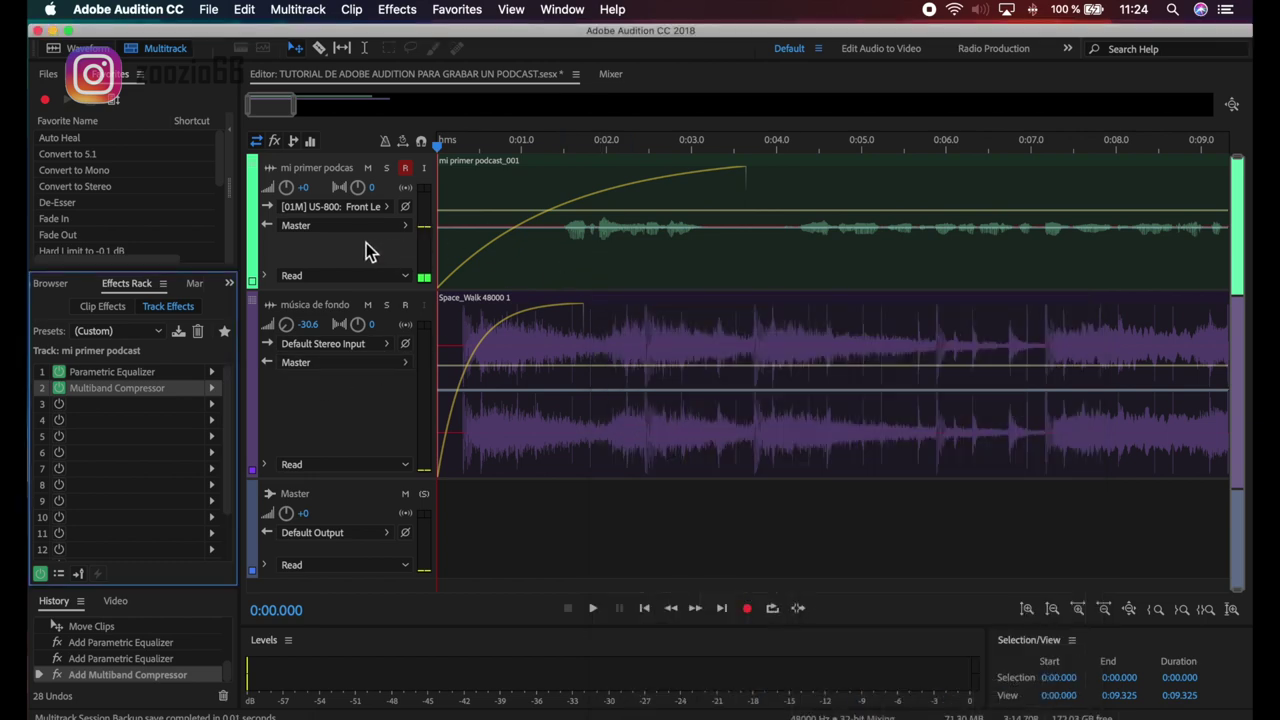
click(155, 380)
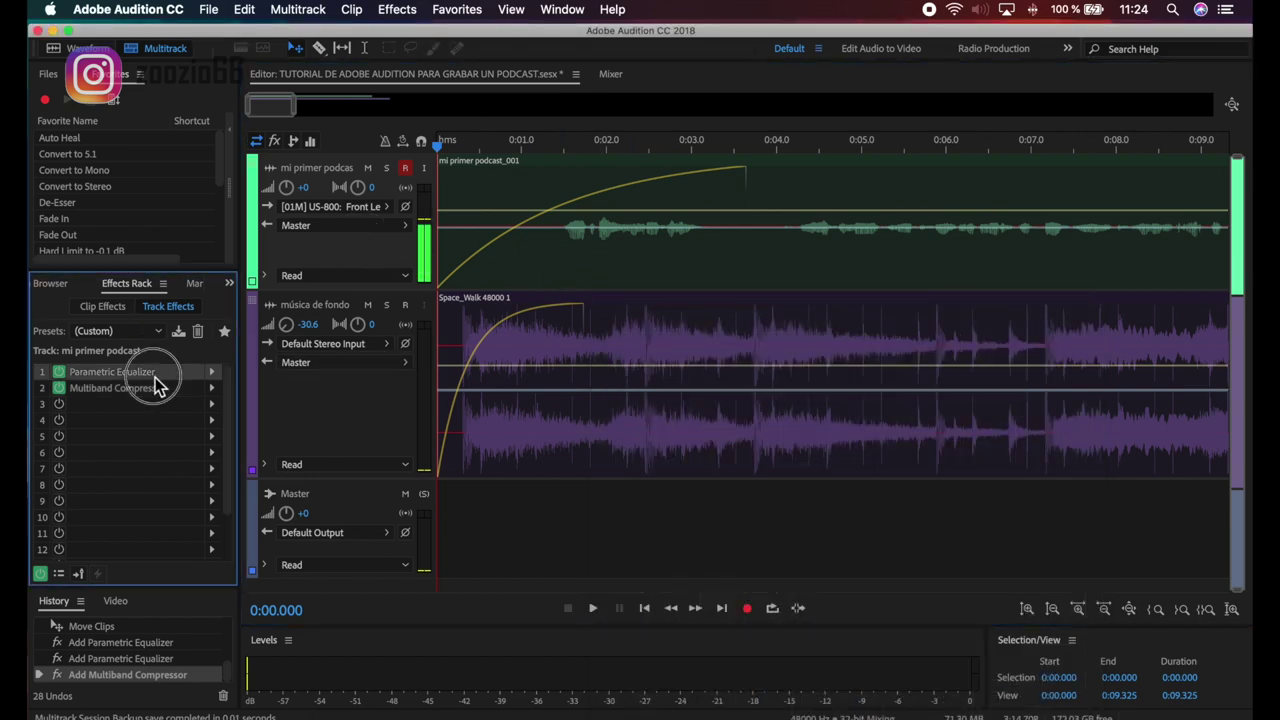
click(154, 393)
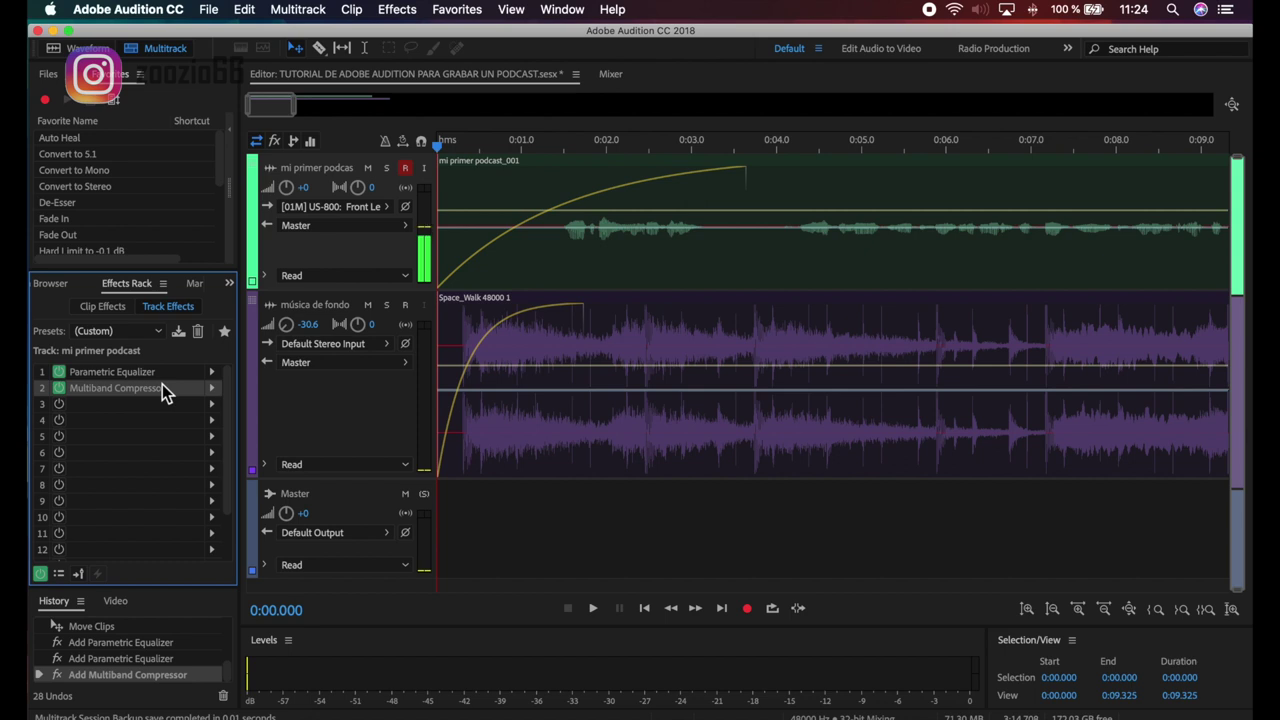
click(357, 252)
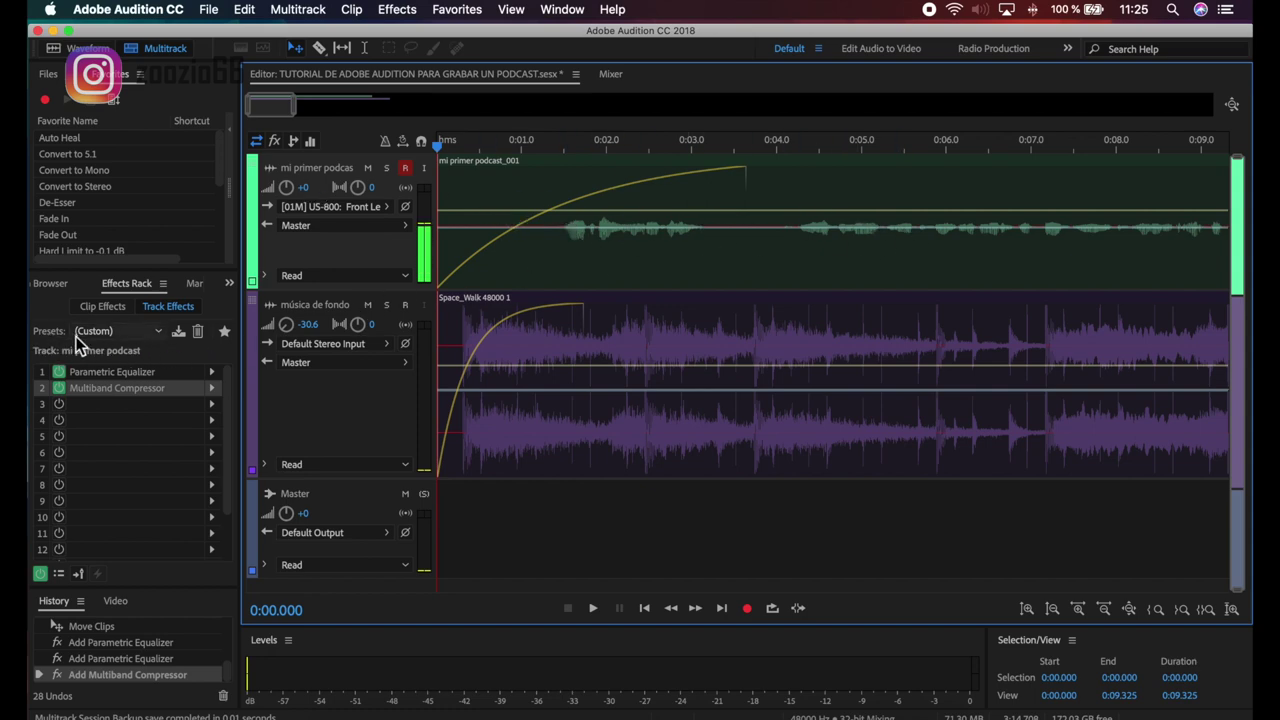
click(119, 334)
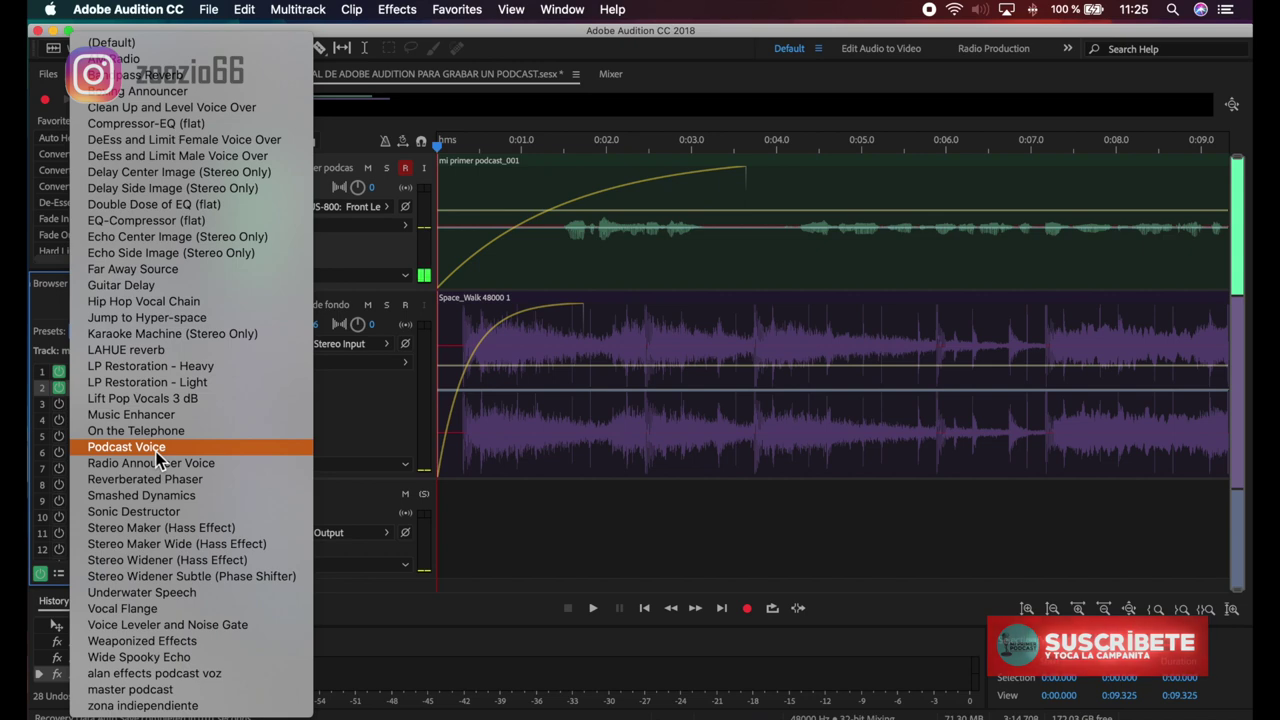
click(757, 40)
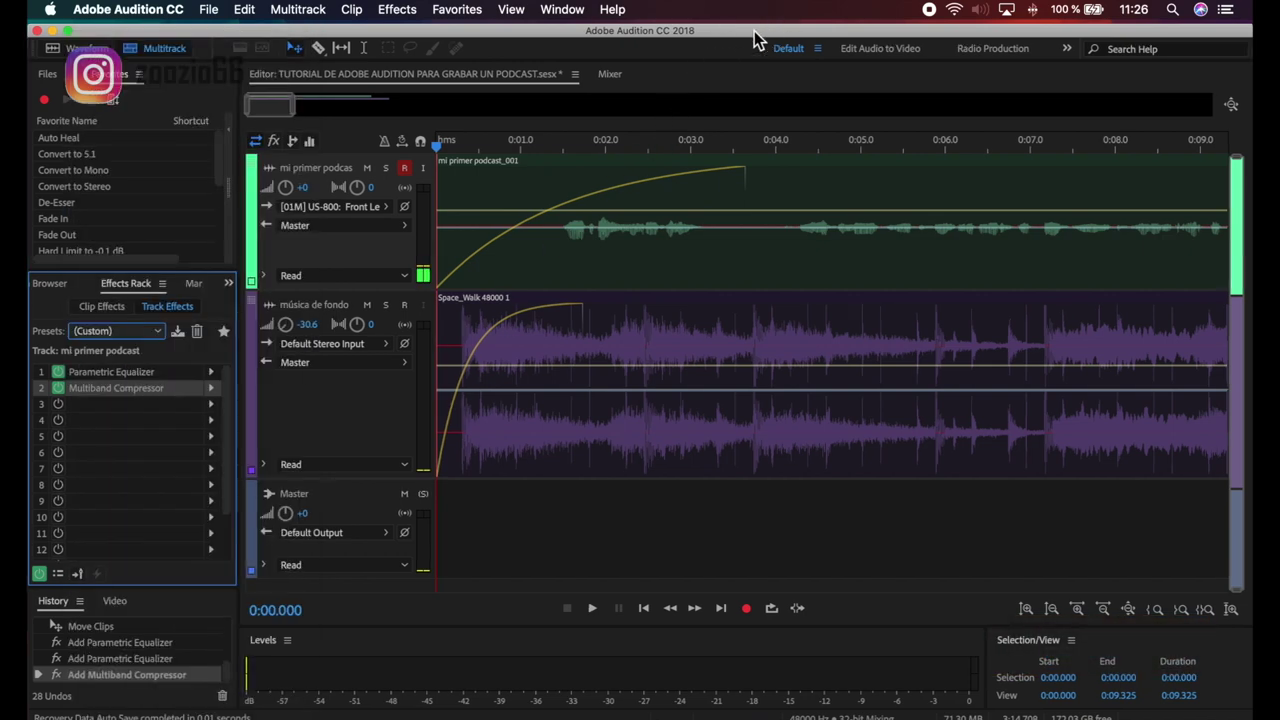
click(123, 406)
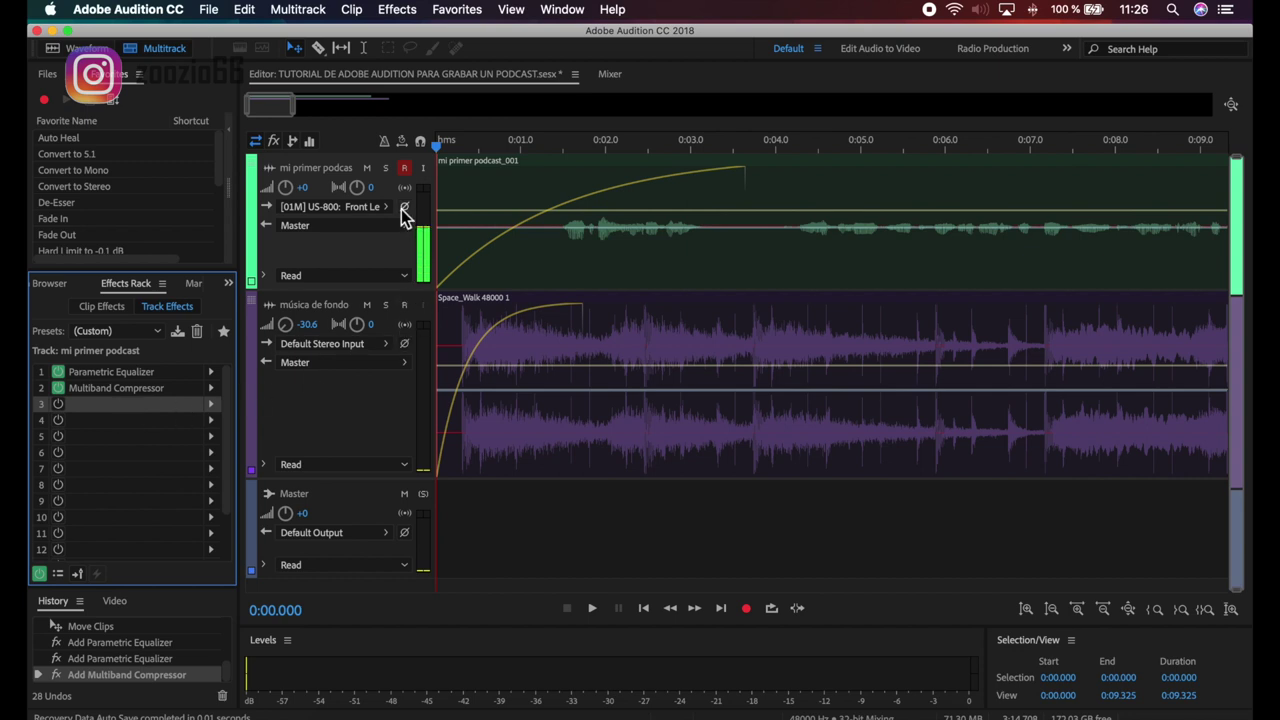
click(321, 168)
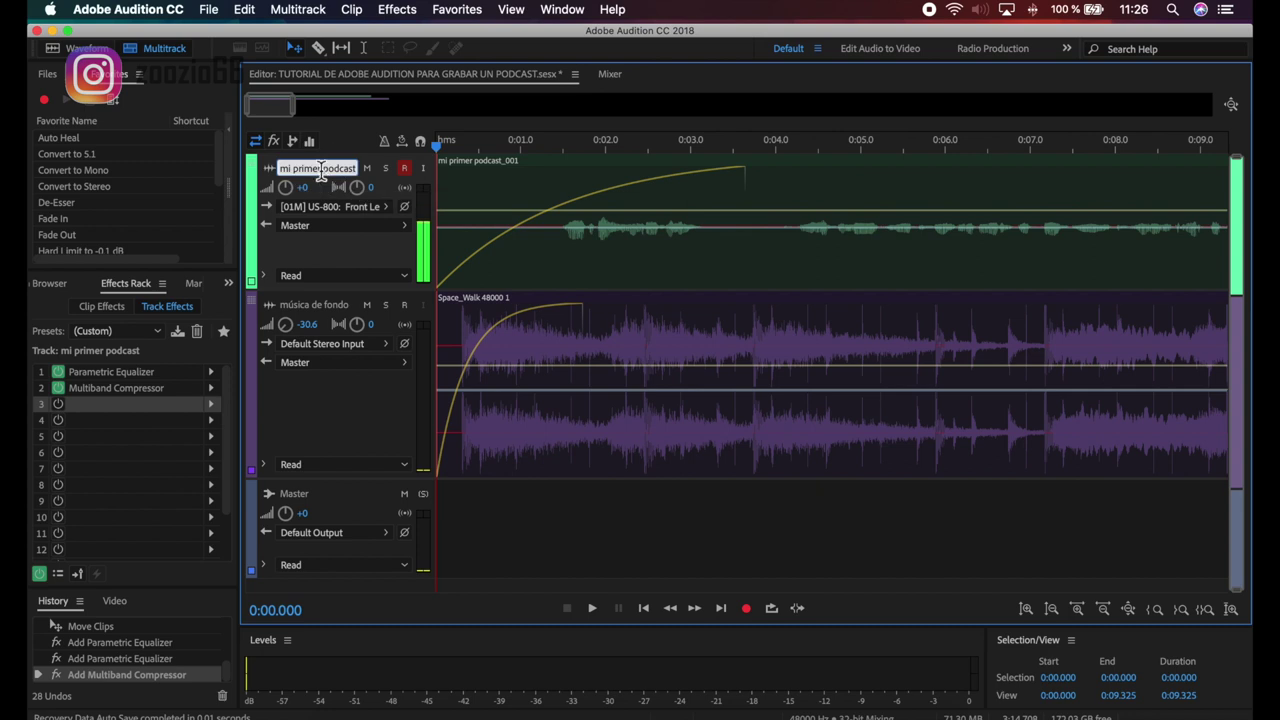
click(242, 167)
drag(242, 167, 229, 168)
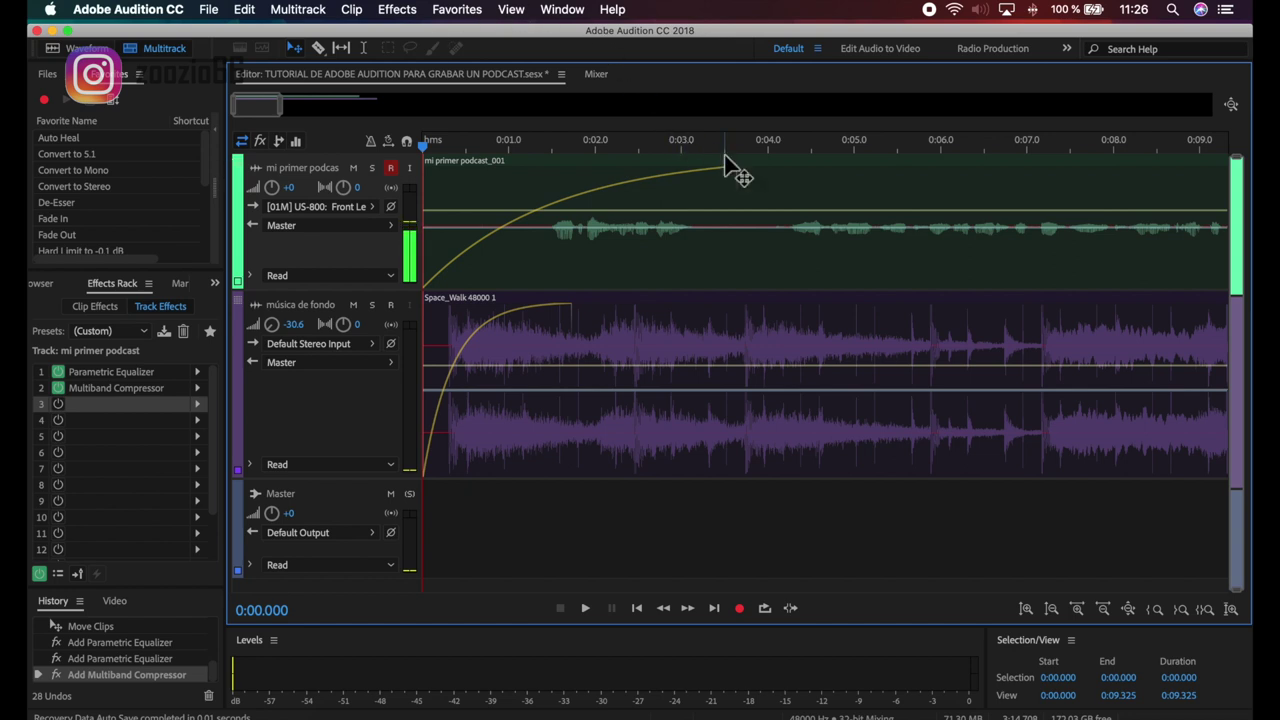
drag(757, 207, 750, 218)
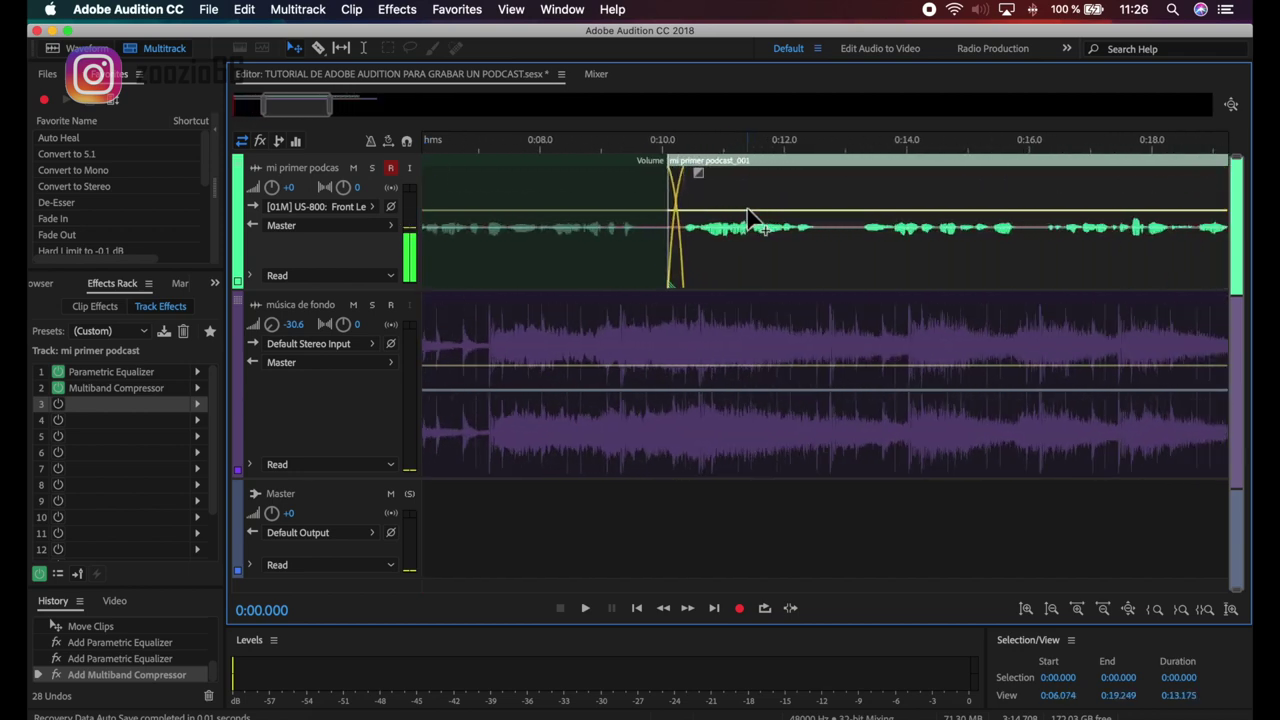
key(backslash)
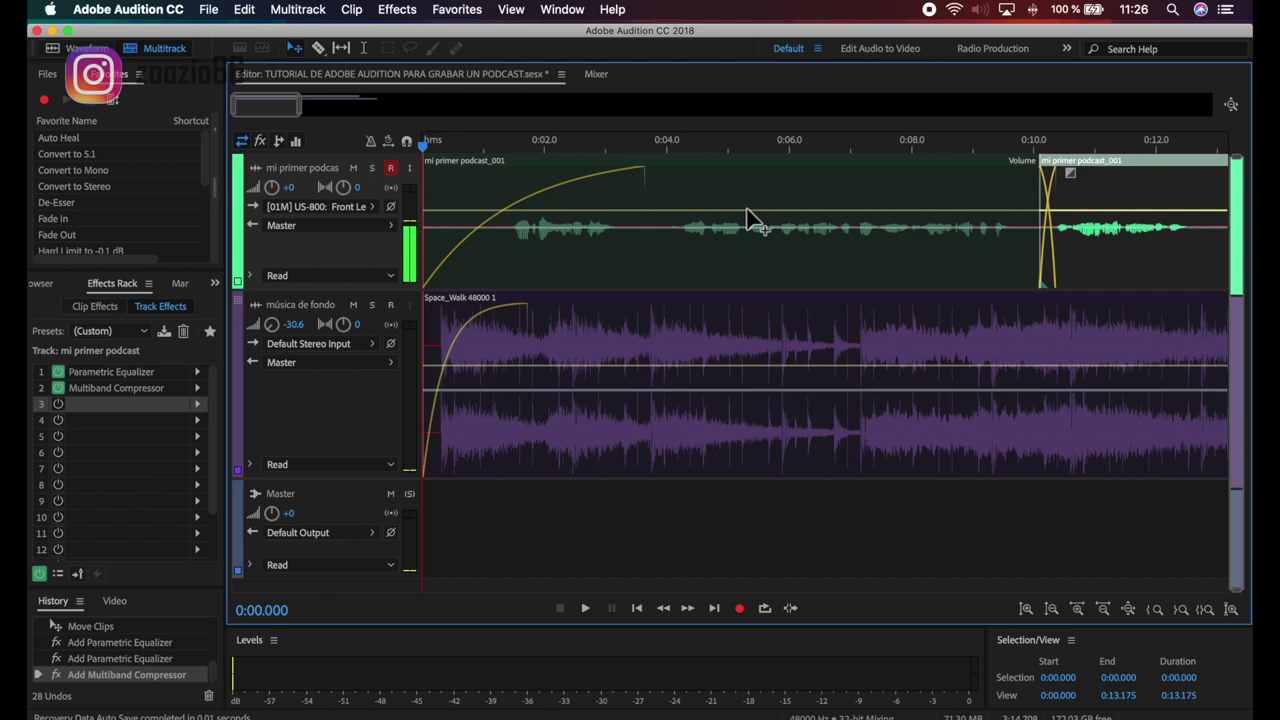
Place the playhead at 0:03.166 in the first voice clip's pause and open mi primer podcast_001.wav in the Waveform editor at that silence
click(757, 172)
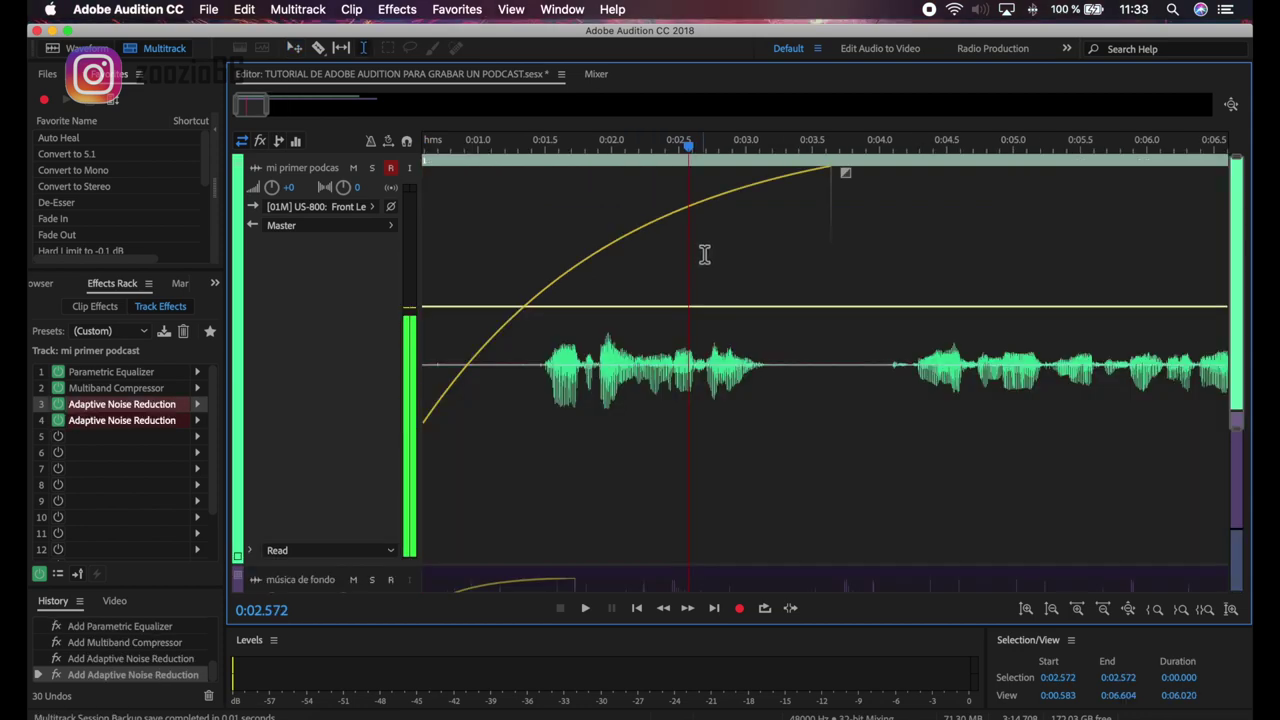
click(768, 257)
scroll(691, 254, down, 2)
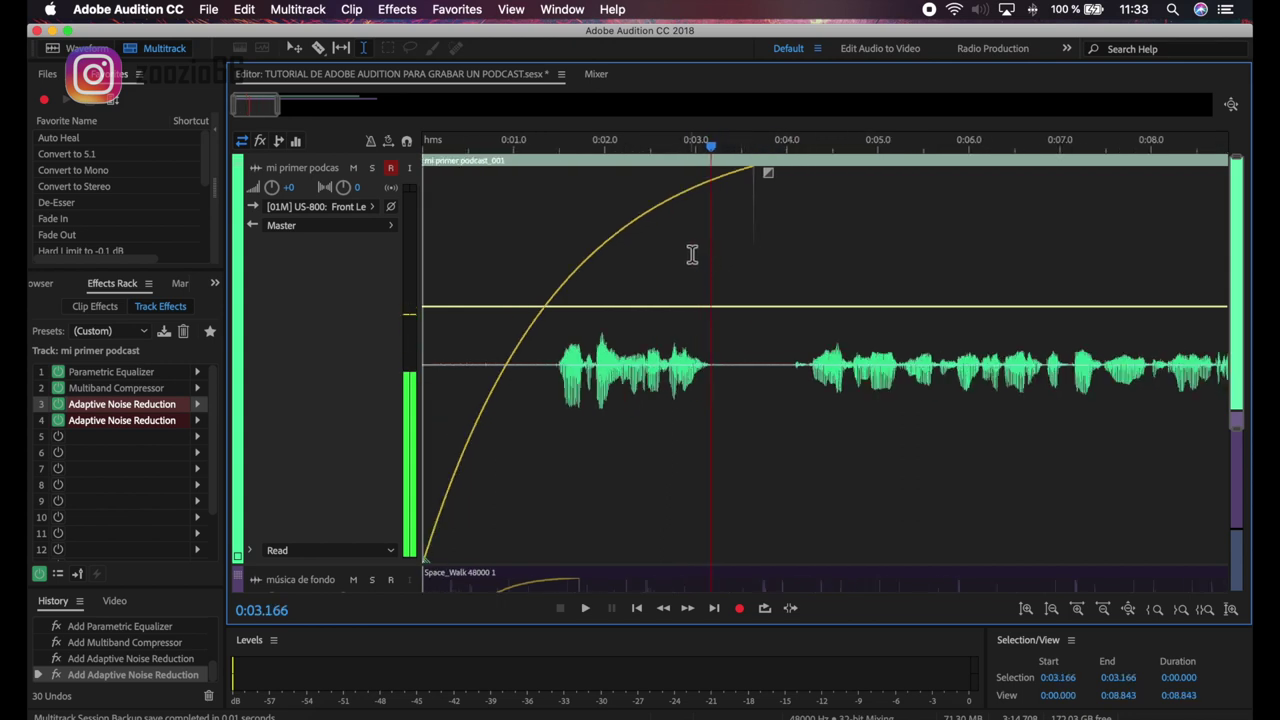
scroll(690, 254, down, 2)
scroll(677, 258, down, 2)
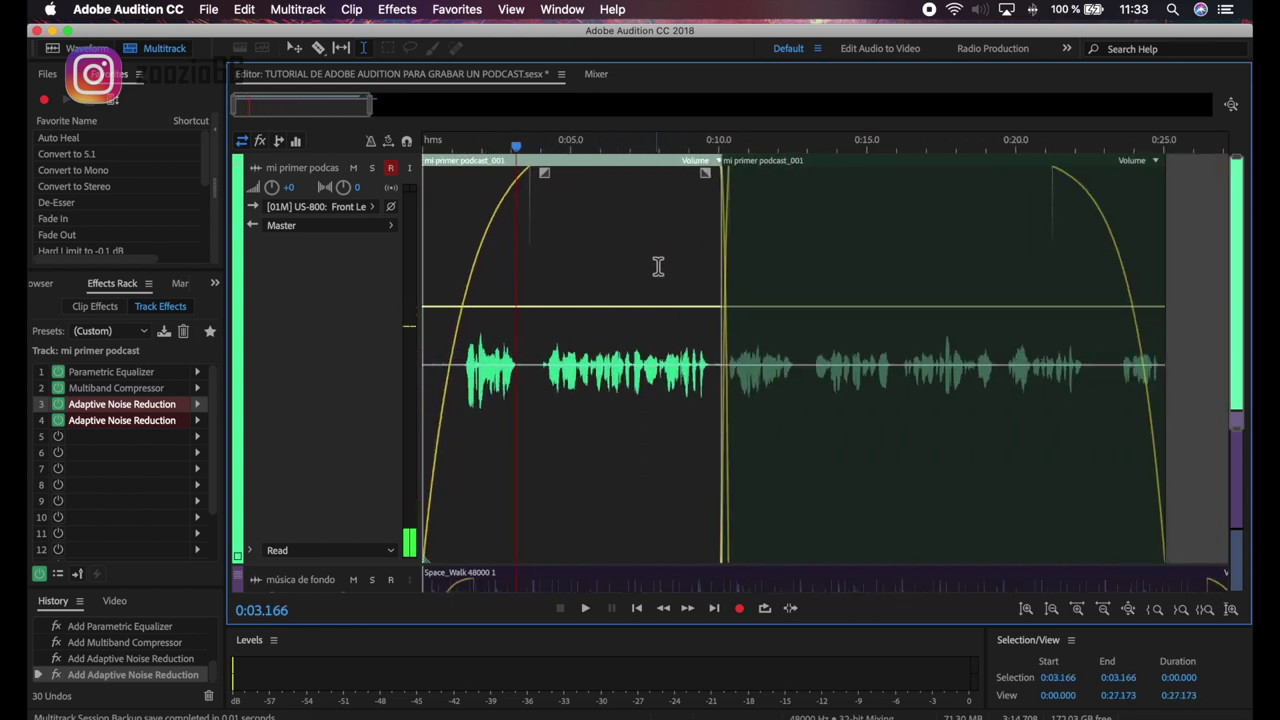
scroll(659, 267, up, 2)
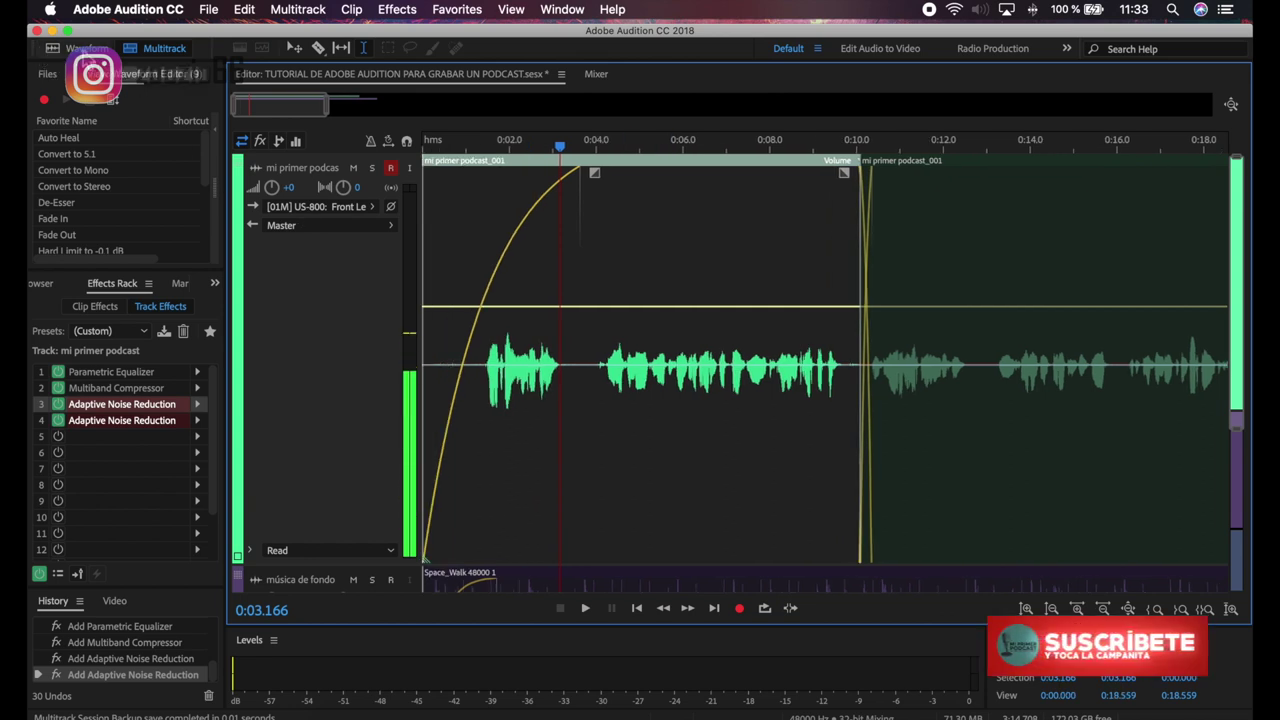
click(85, 48)
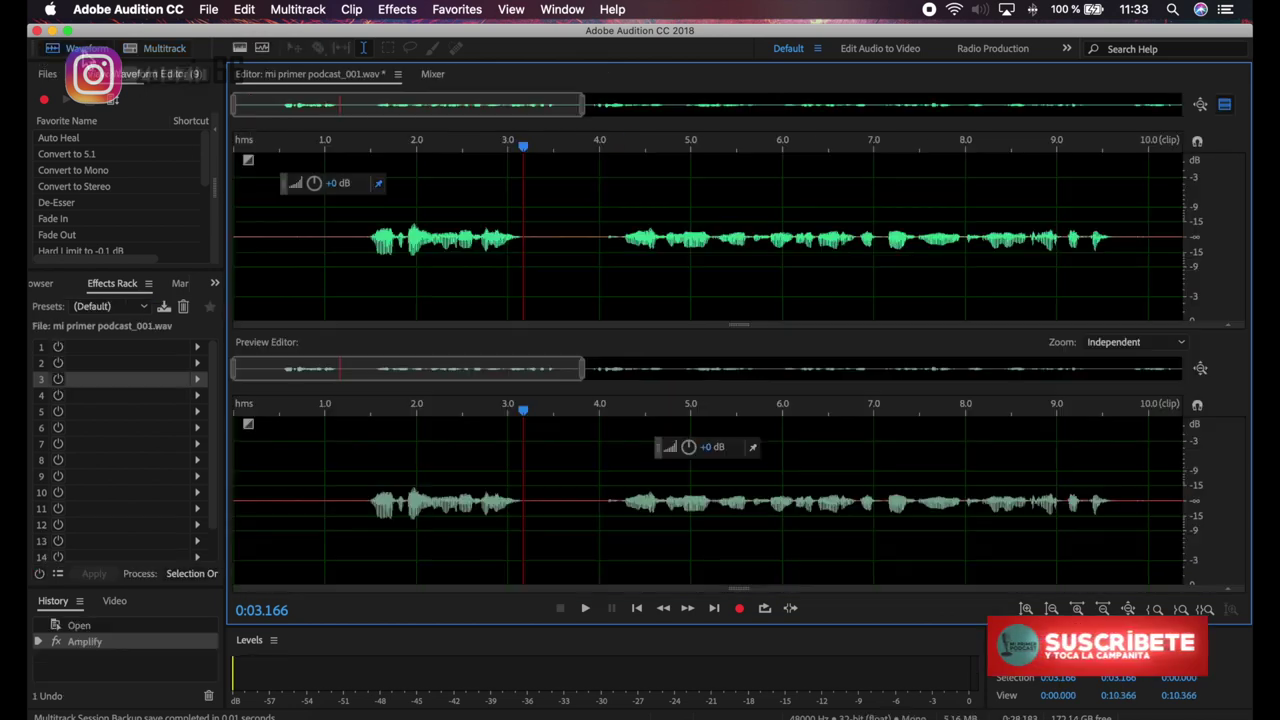
scroll(531, 243, up, 2)
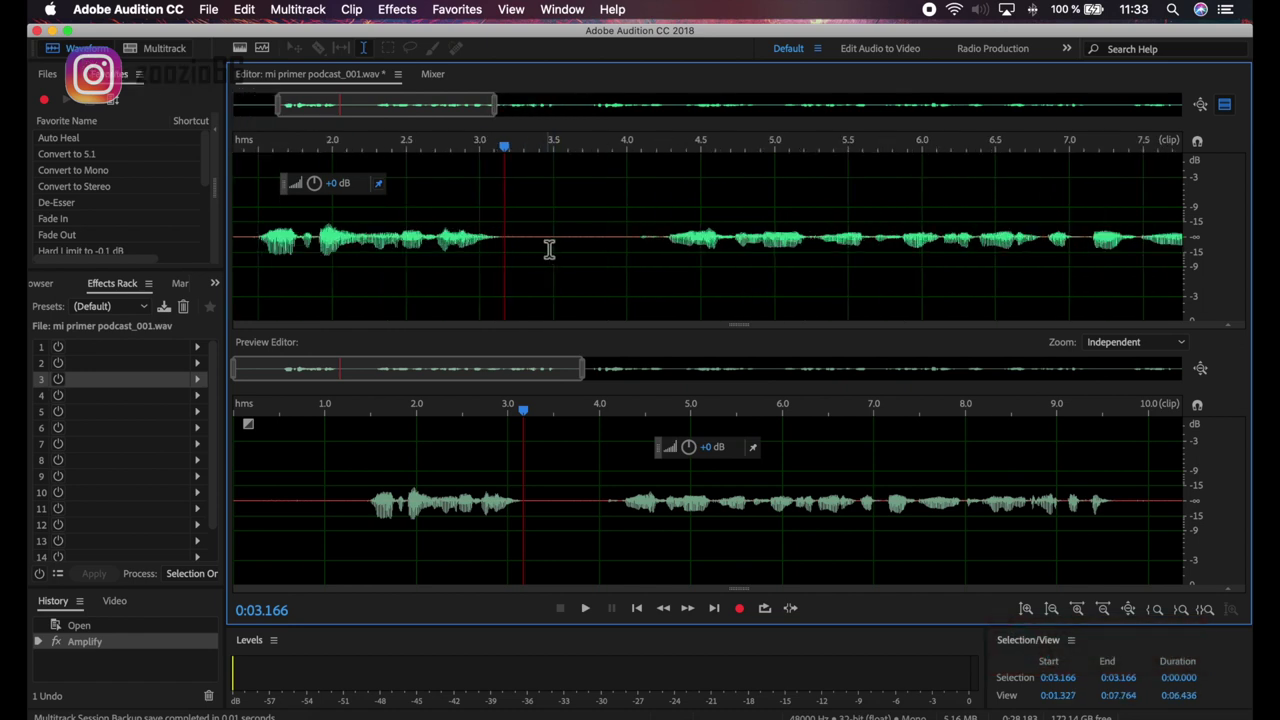
scroll(549, 249, up, 4)
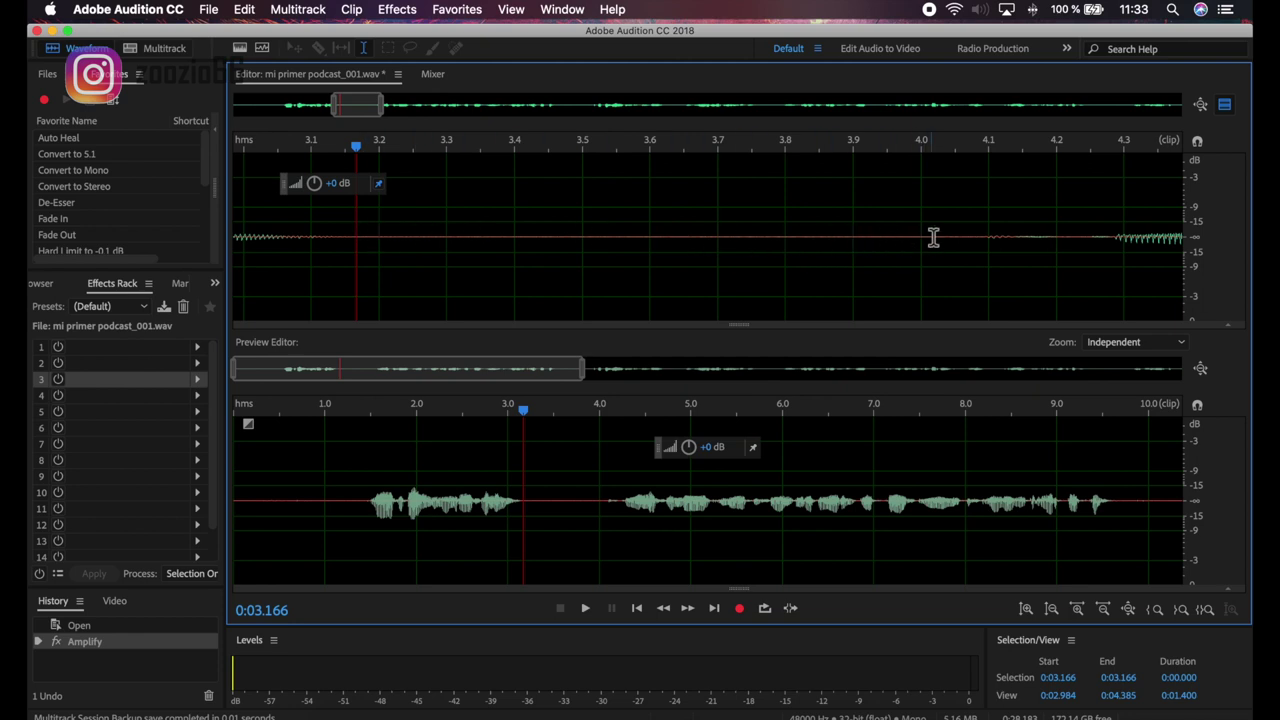
Capture a noise print from the silence between about 0:03.313 and 0:03.803 in the voice recording
scroll(772, 234, down, 2)
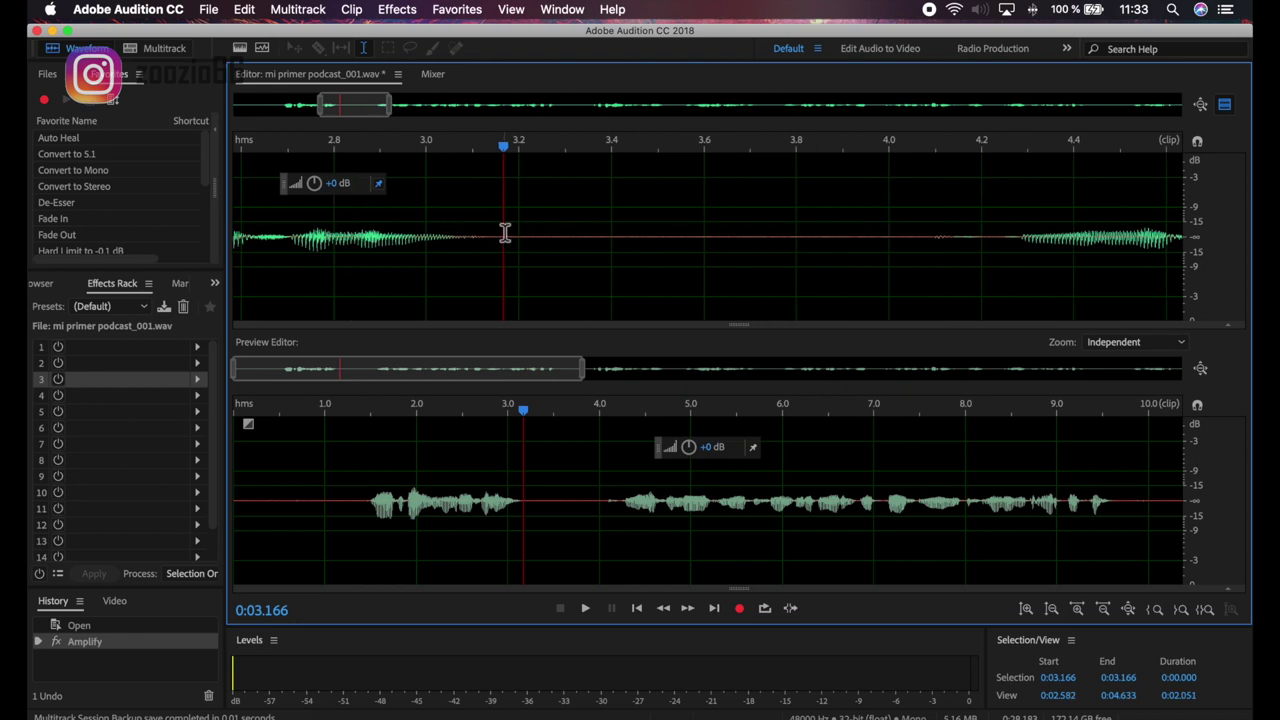
scroll(547, 241, right, 3)
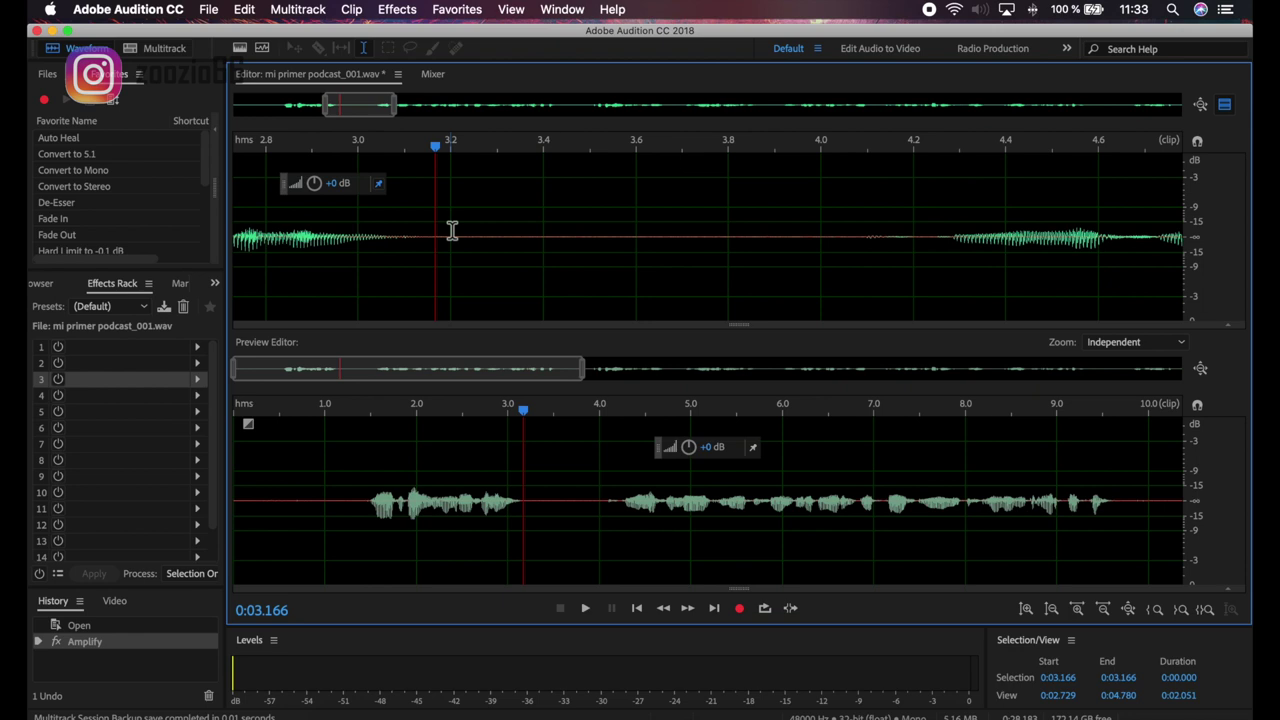
drag(448, 206, 833, 250)
click(483, 206)
drag(483, 206, 787, 250)
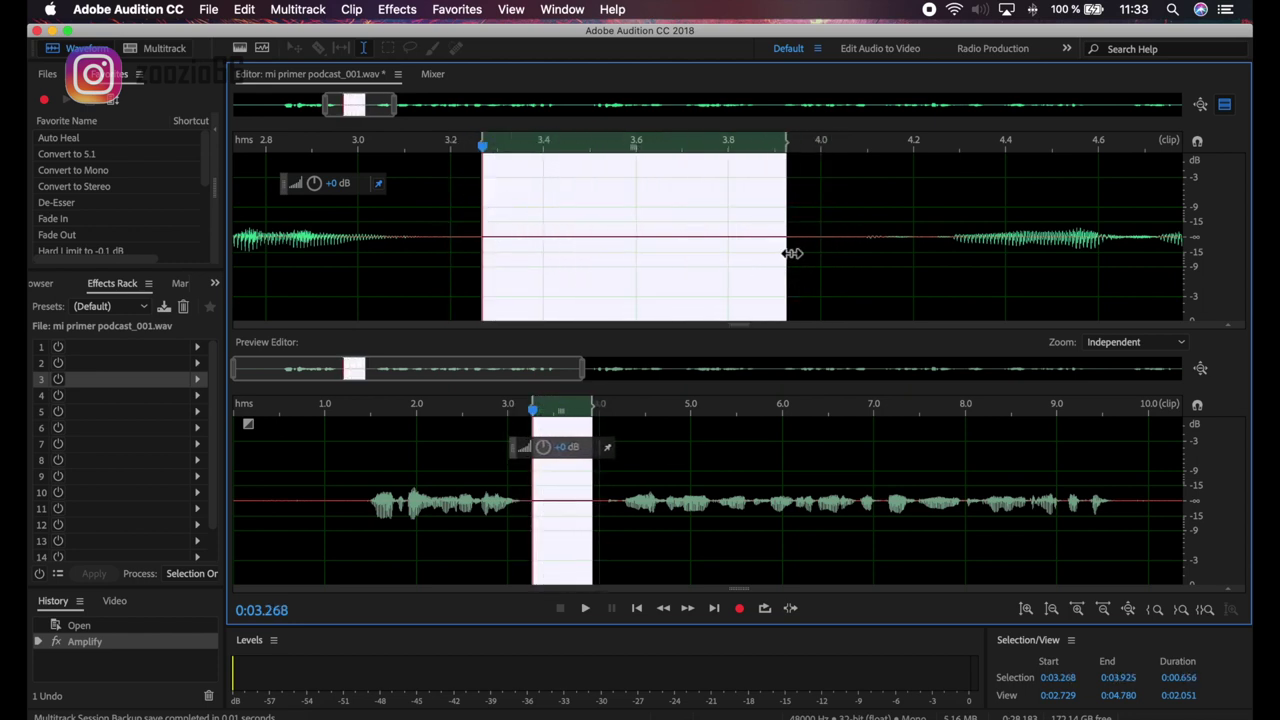
click(577, 194)
drag(497, 194, 786, 241)
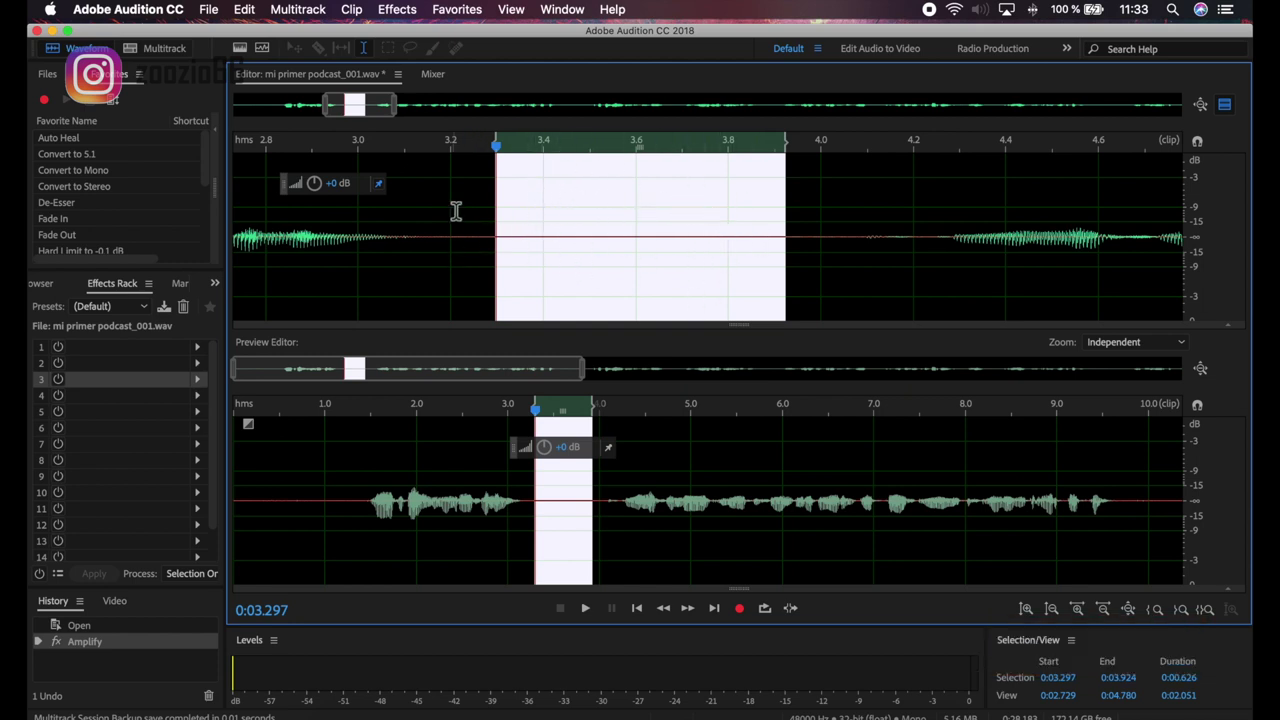
drag(508, 191, 733, 223)
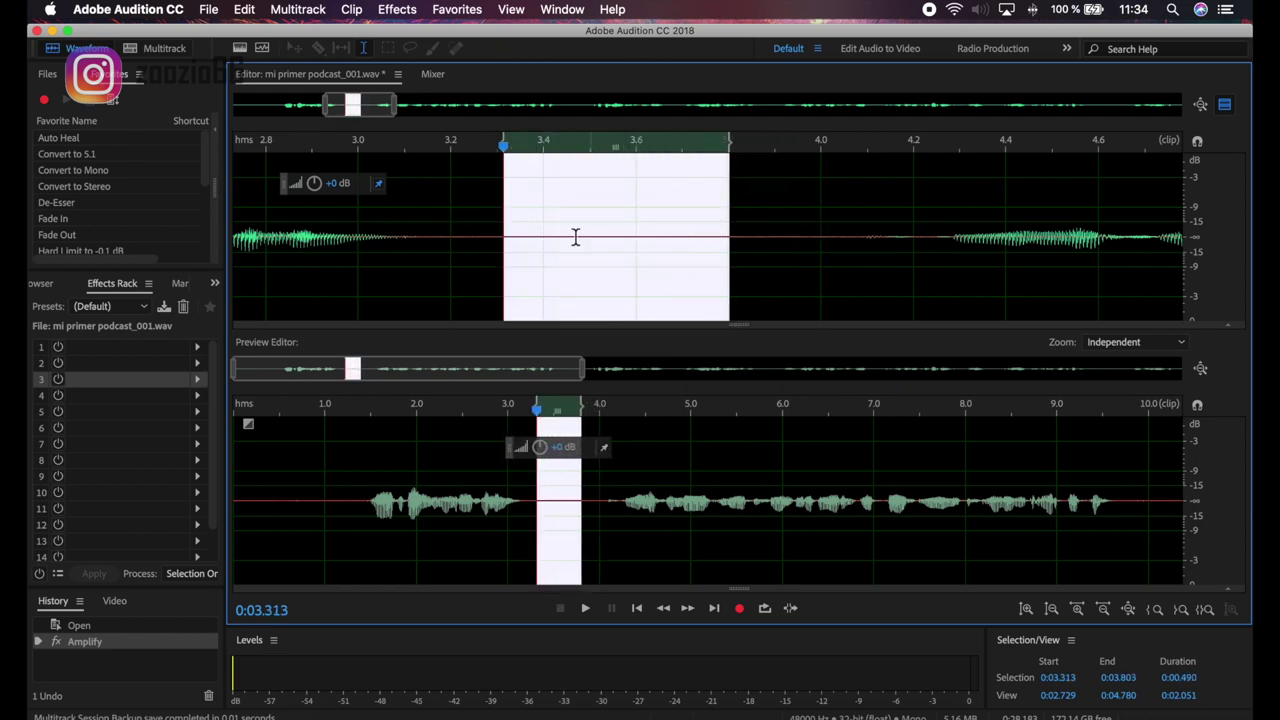
click(400, 10)
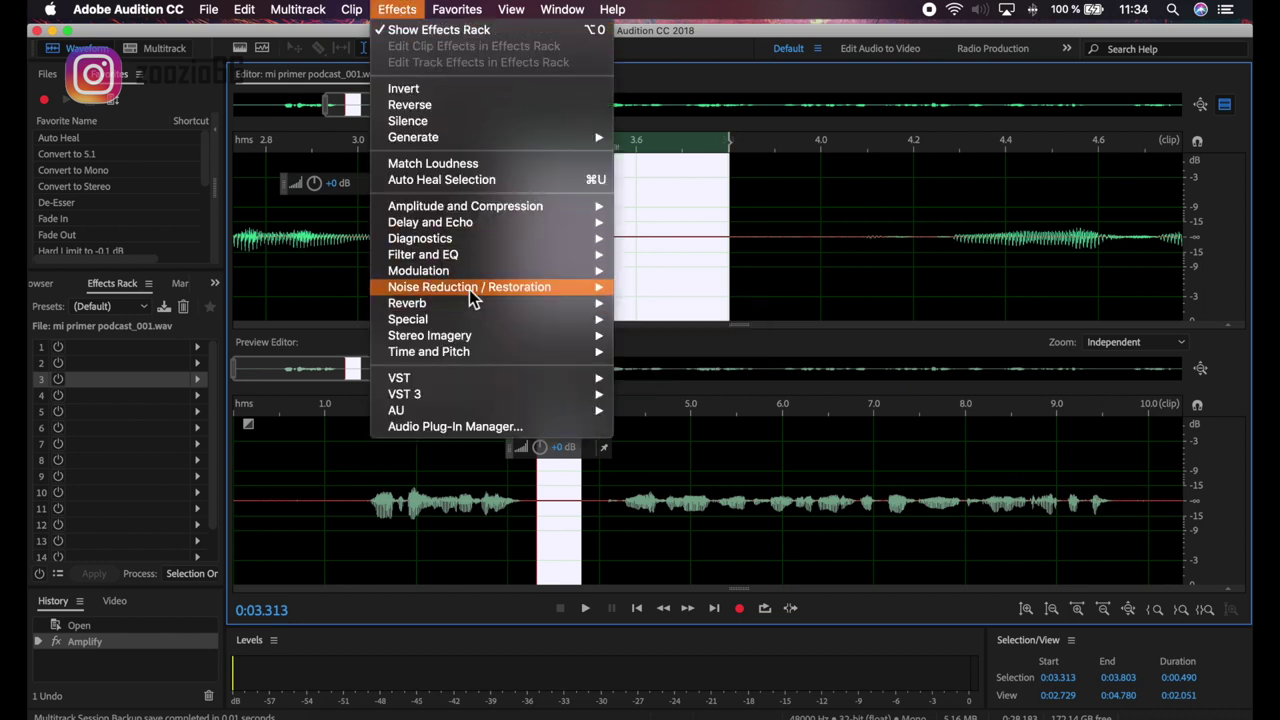
mouse_move(430, 297)
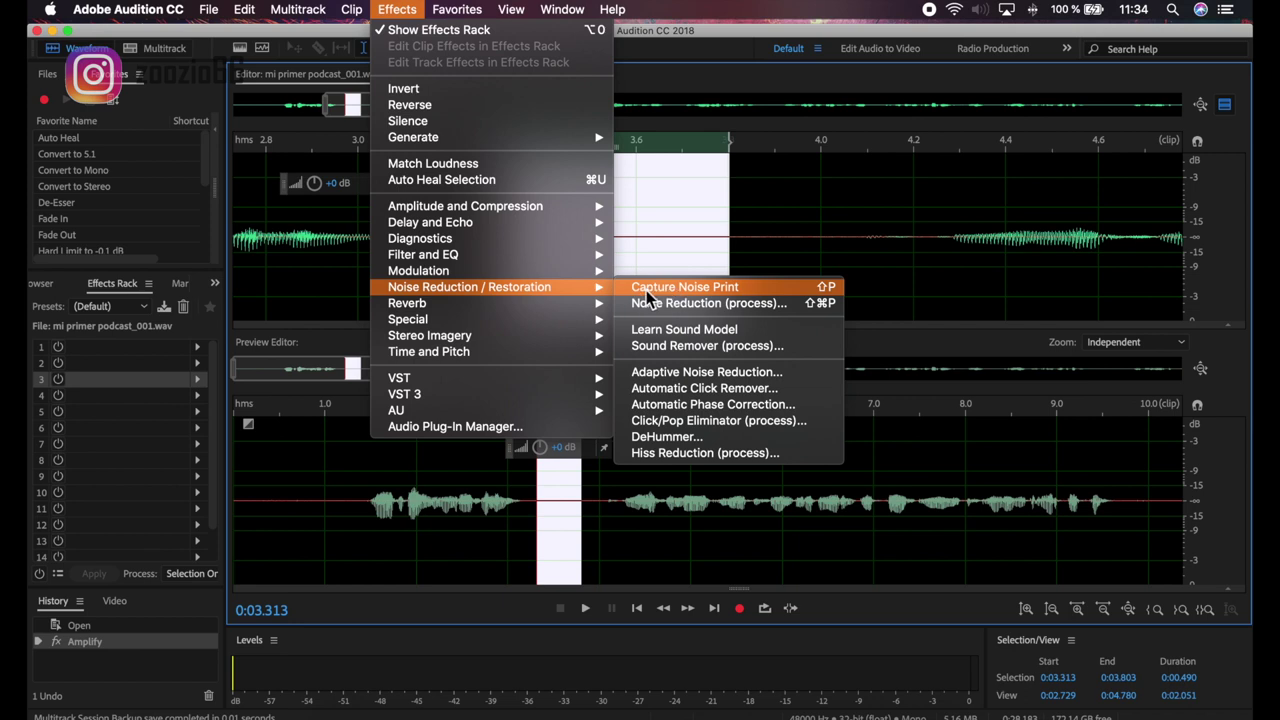
click(757, 290)
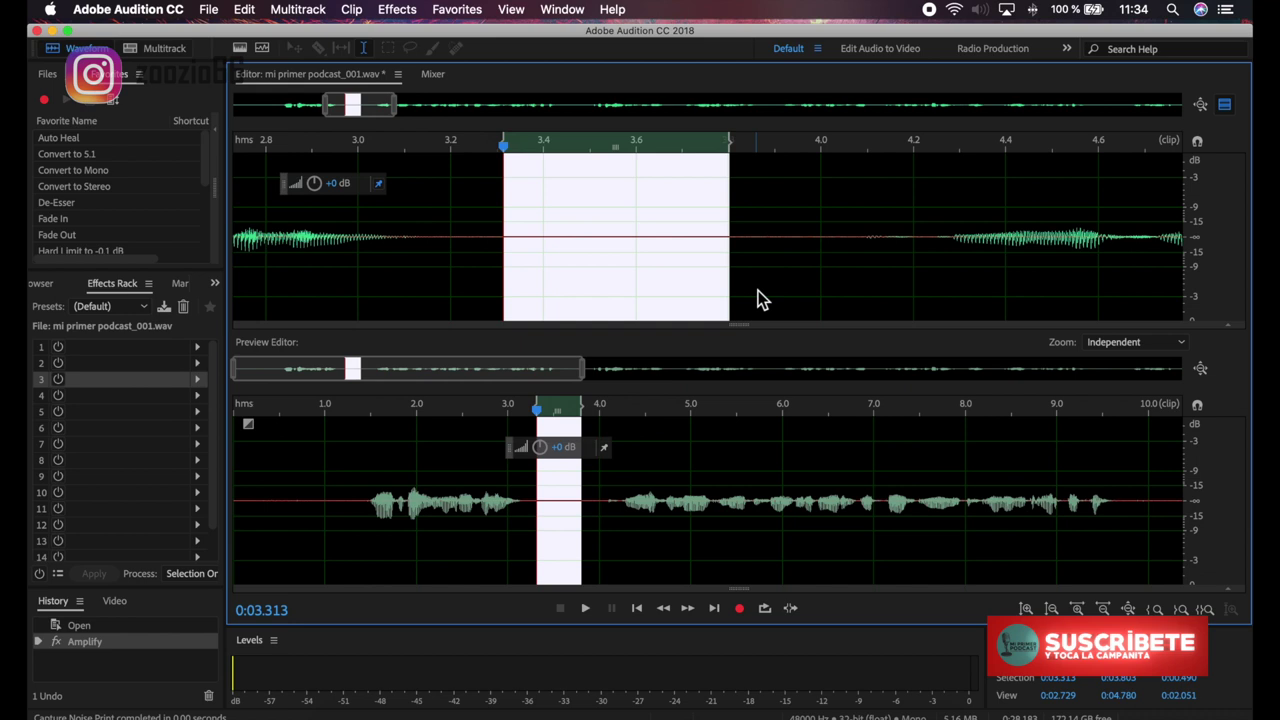
Apply Noise Reduction (process) at 100% strength to the entire mi primer podcast_001.wav recording, using the captured noise print
click(749, 212)
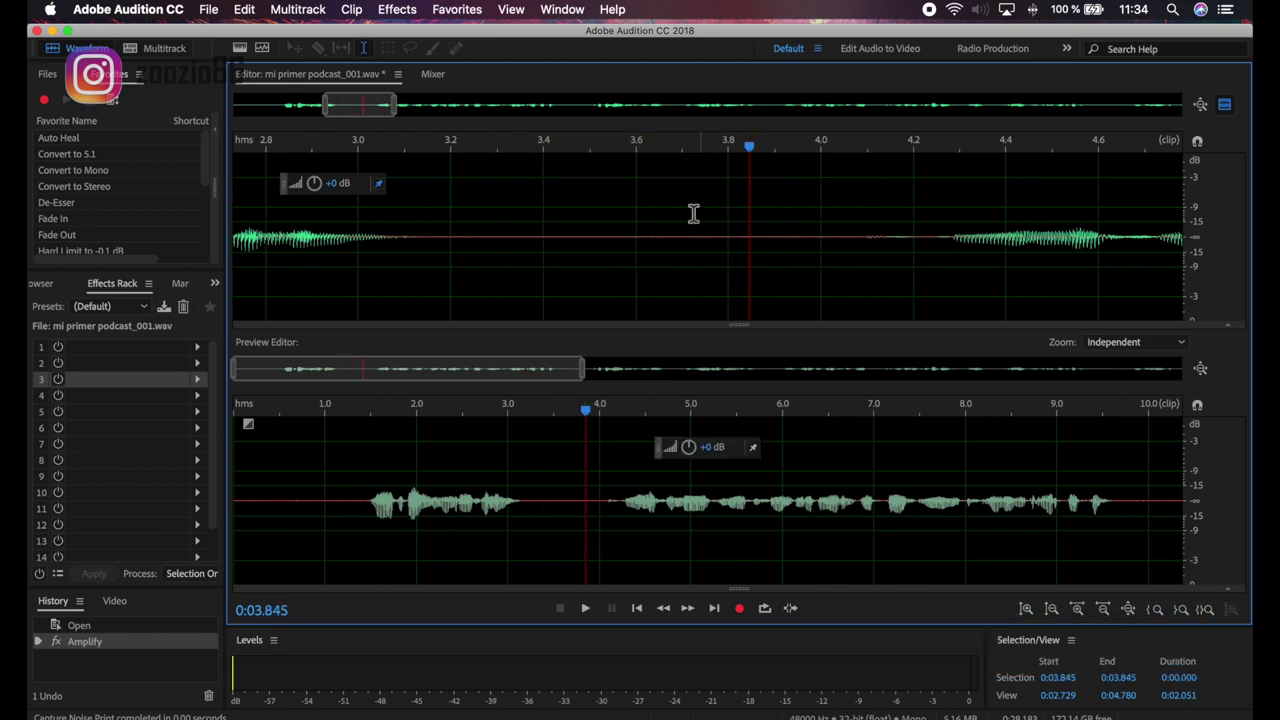
scroll(664, 228, down, 8)
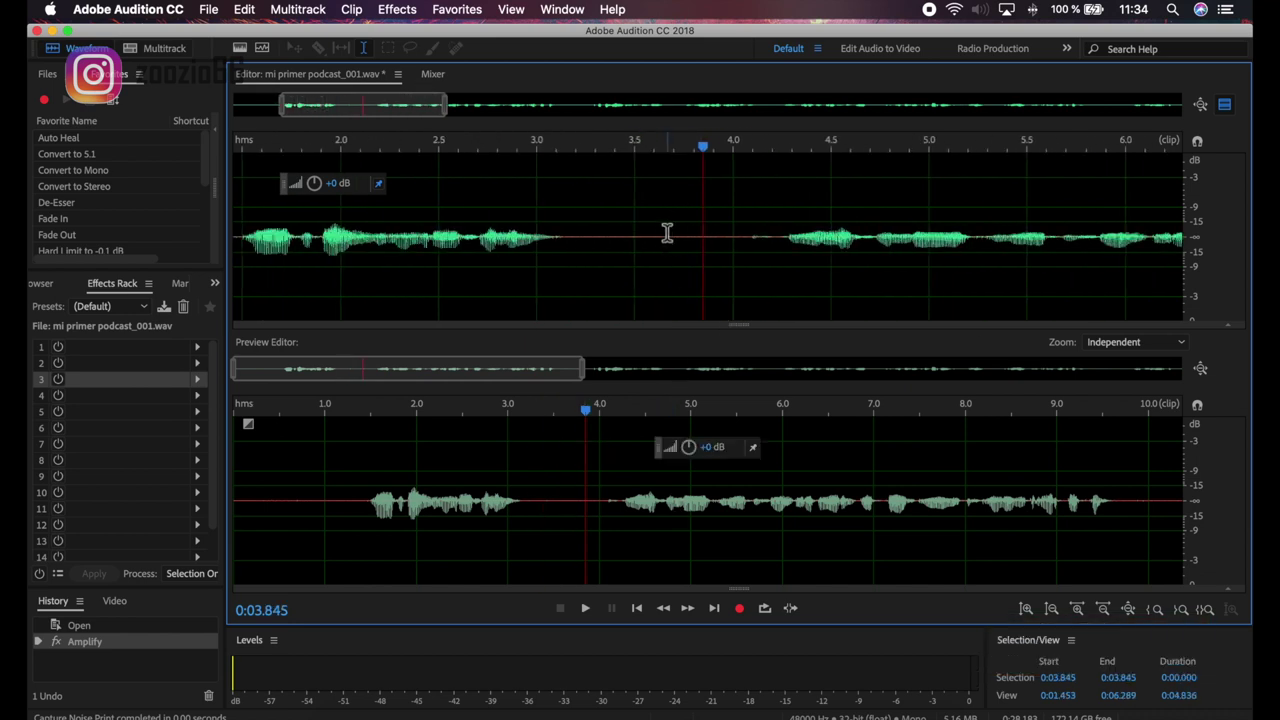
scroll(627, 208, down, 1)
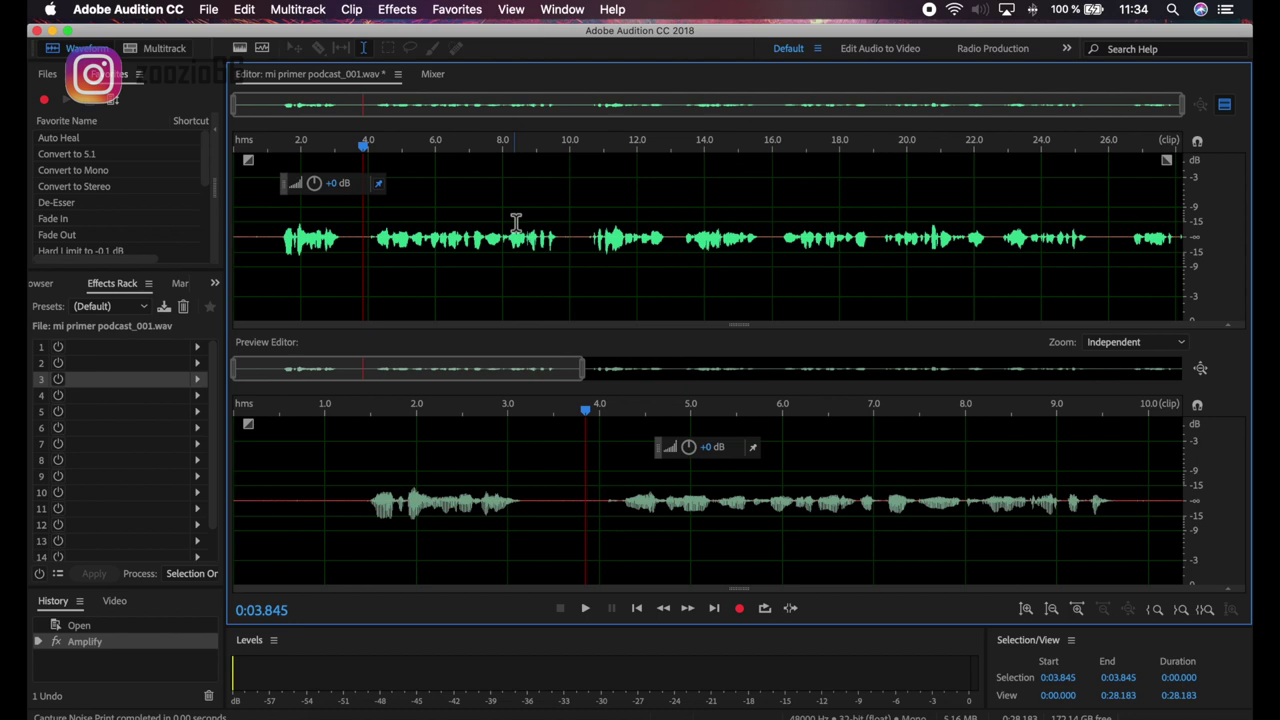
key(super+a)
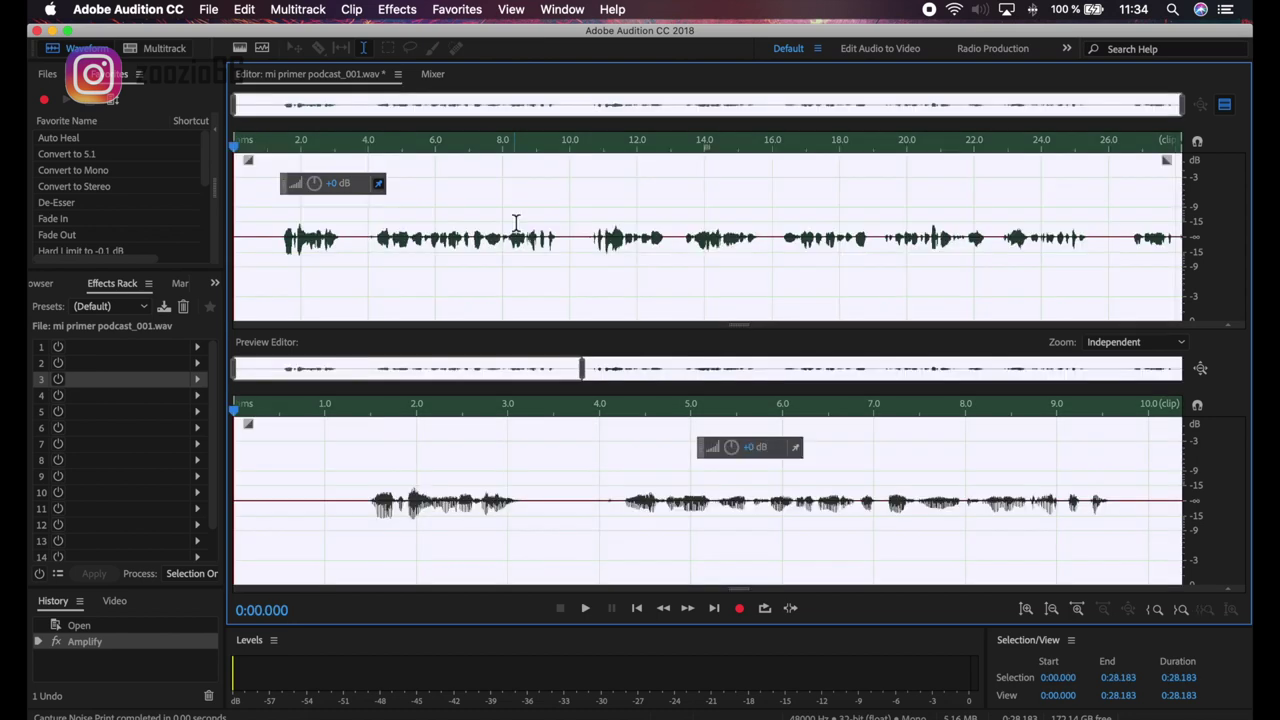
click(517, 214)
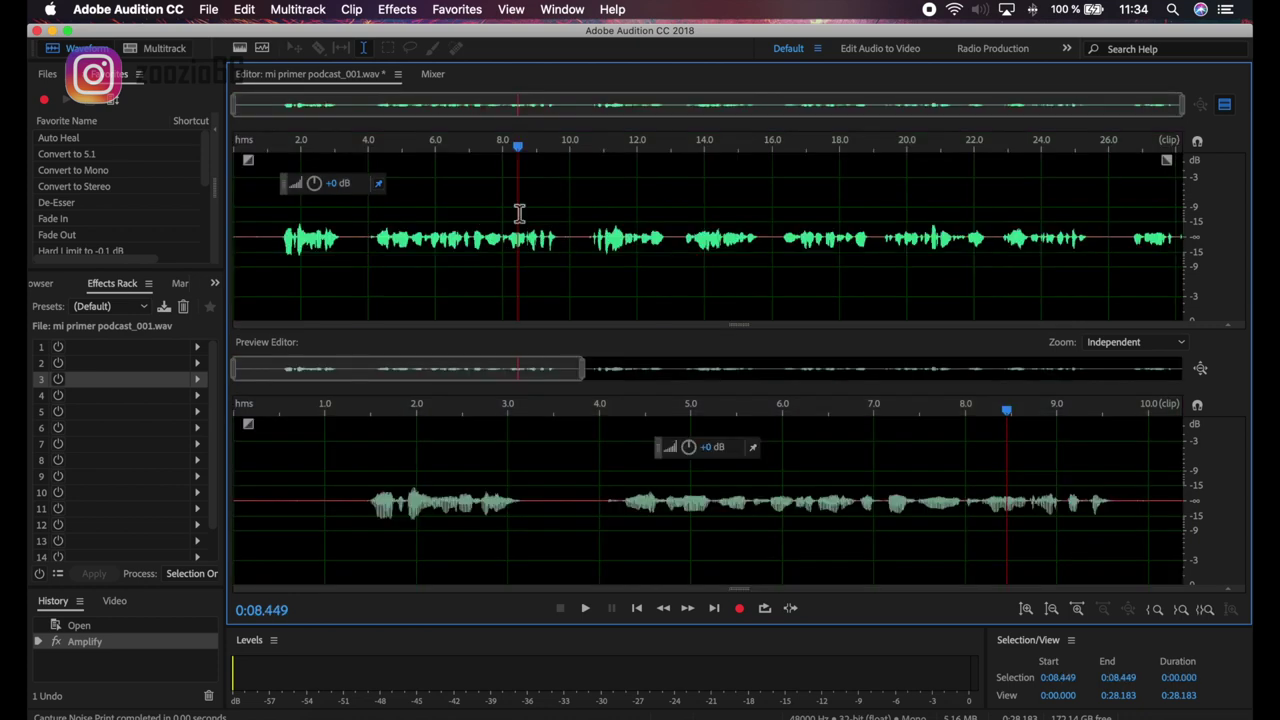
key(super+a)
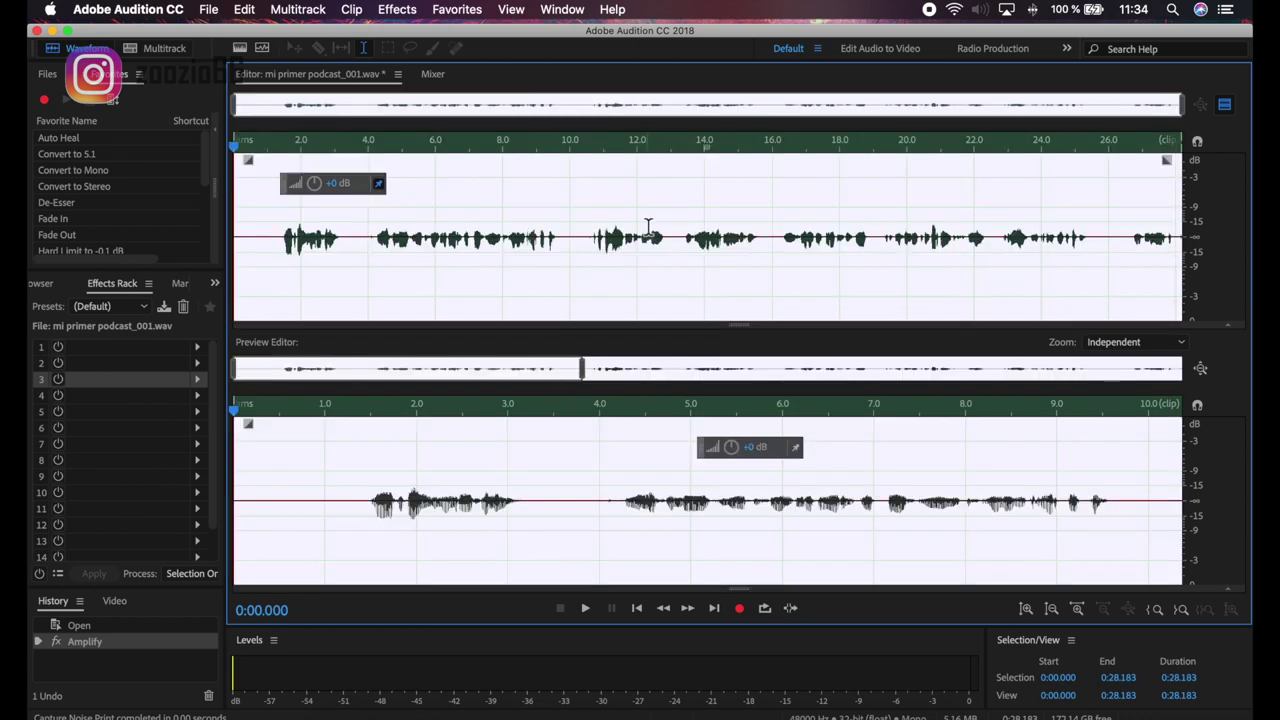
click(569, 208)
key(super+a)
click(400, 10)
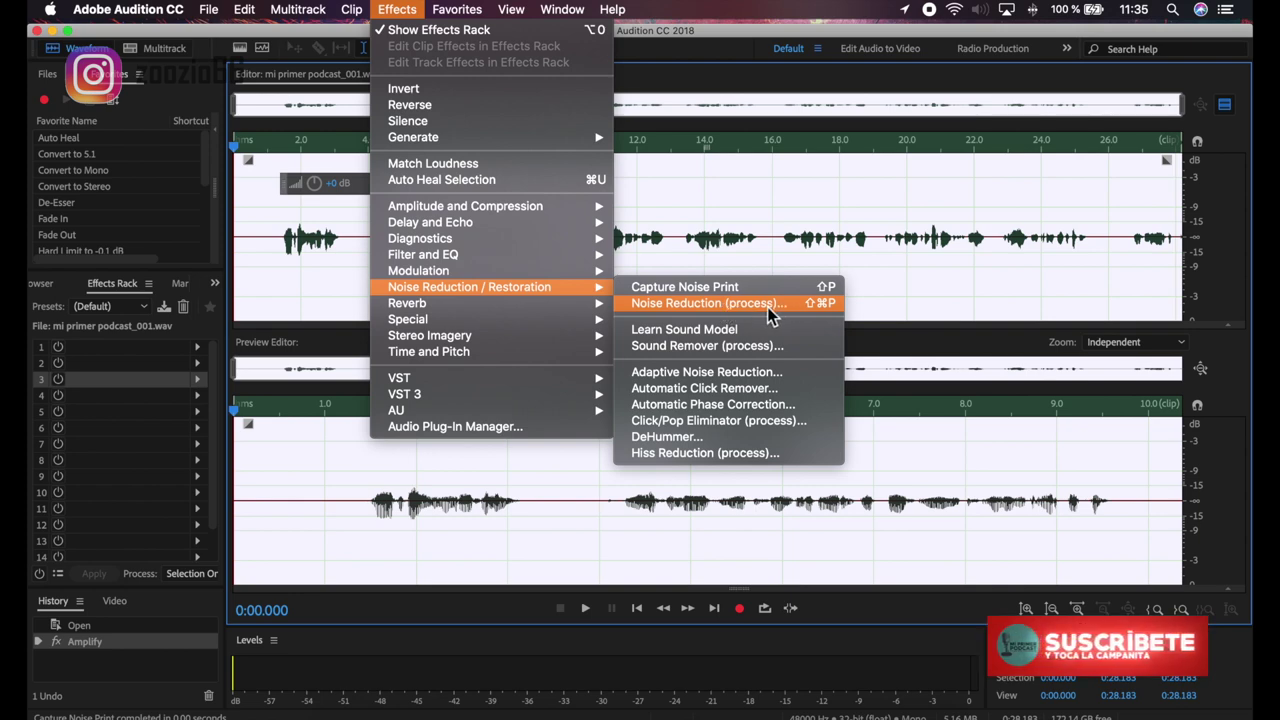
click(818, 306)
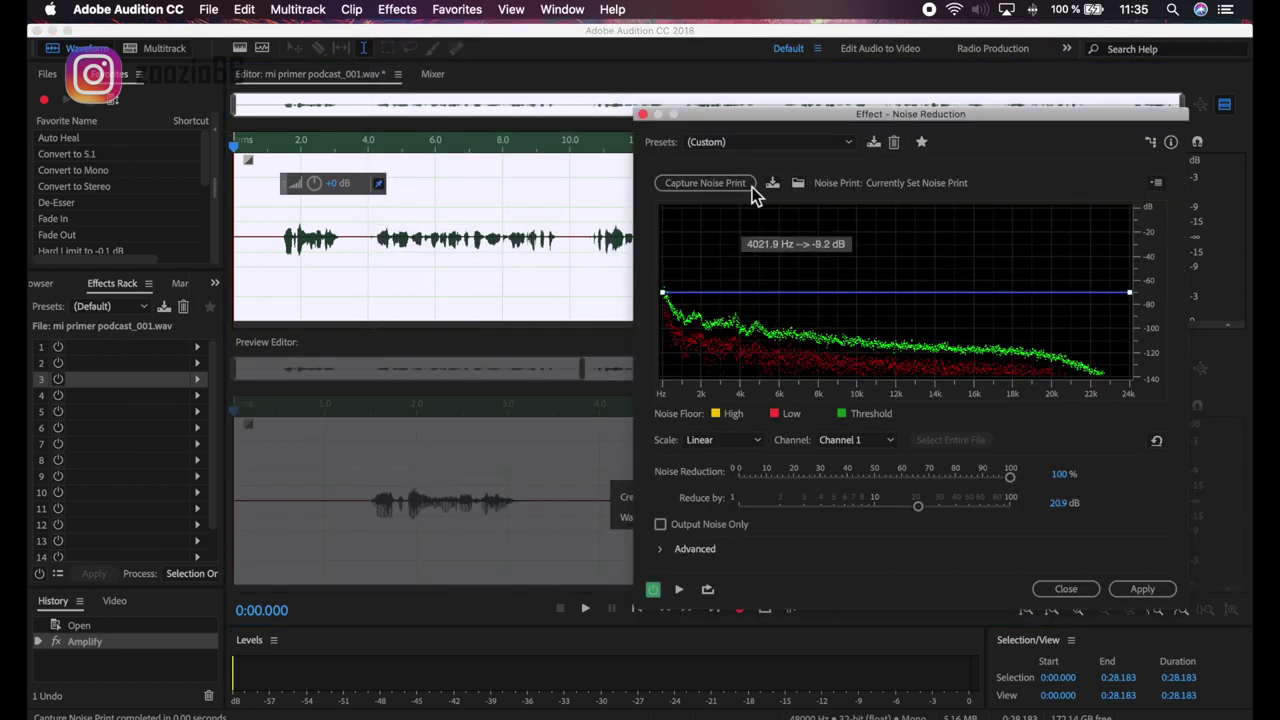
drag(934, 116, 801, 108)
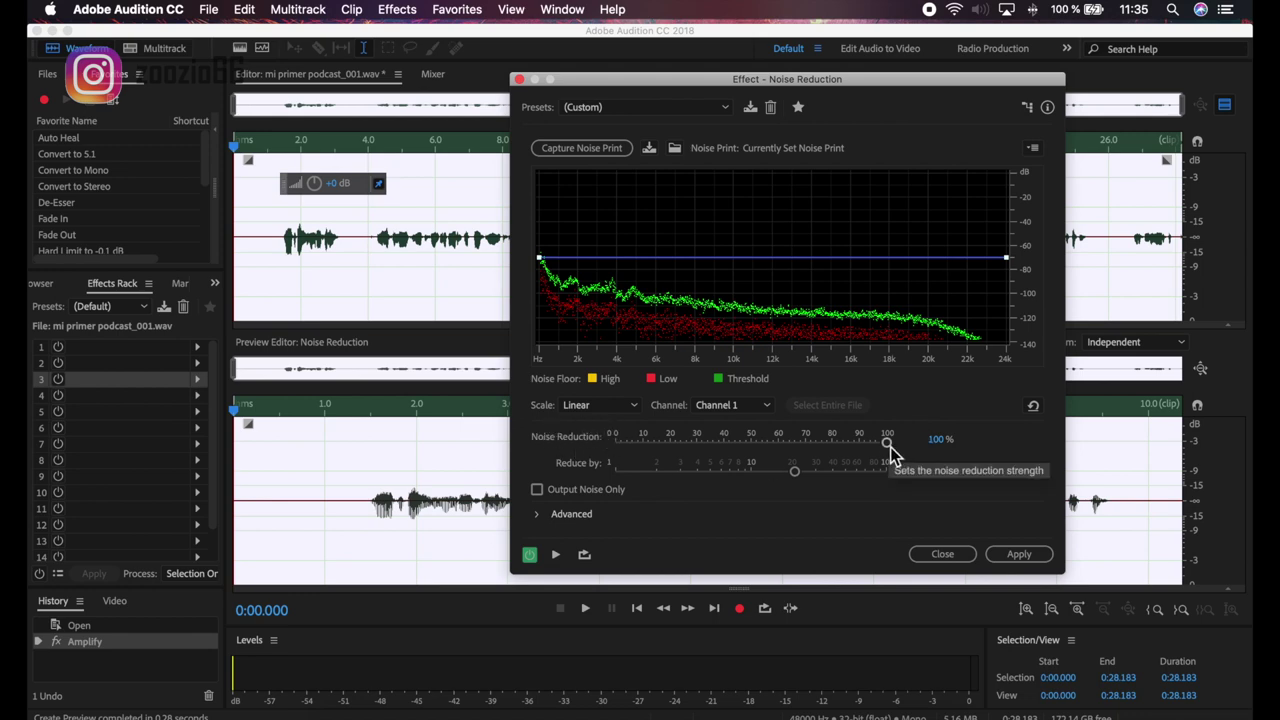
drag(888, 441, 1214, 471)
click(1016, 554)
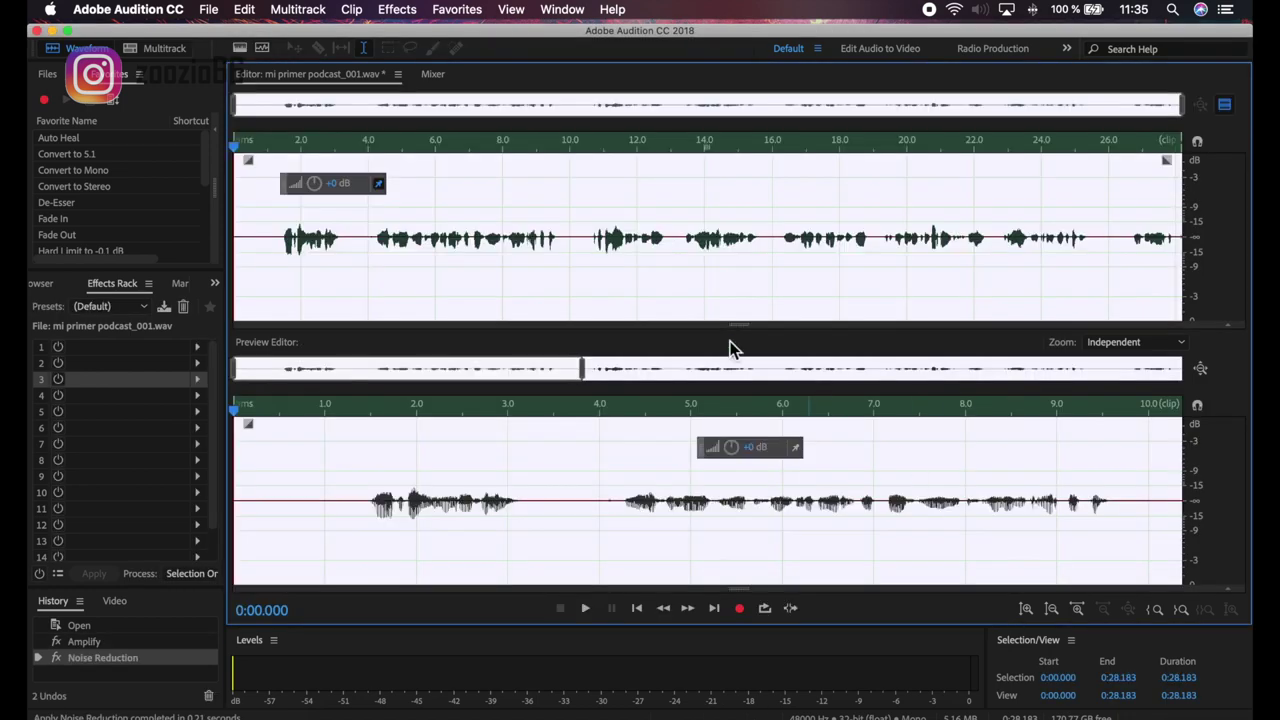
Return to the Multitrack session and examine the first voice clip's waveform up close around its pauses
click(176, 46)
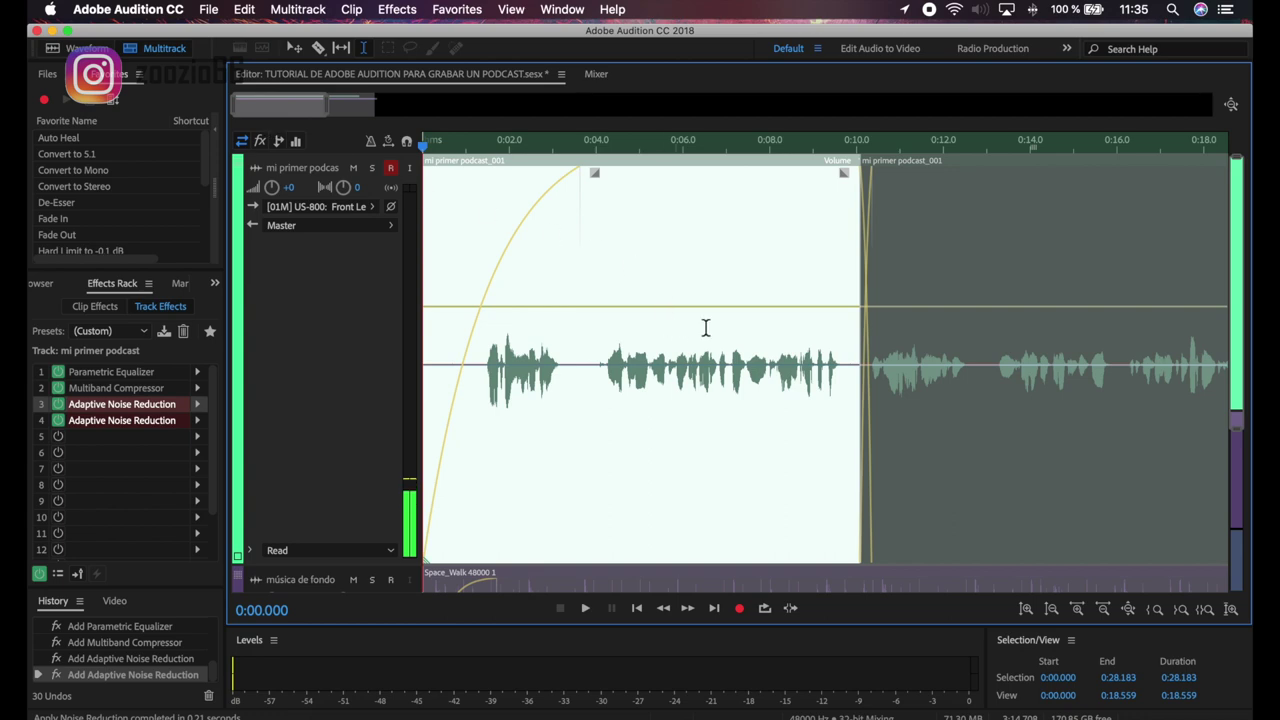
click(932, 259)
click(616, 280)
key(minus)
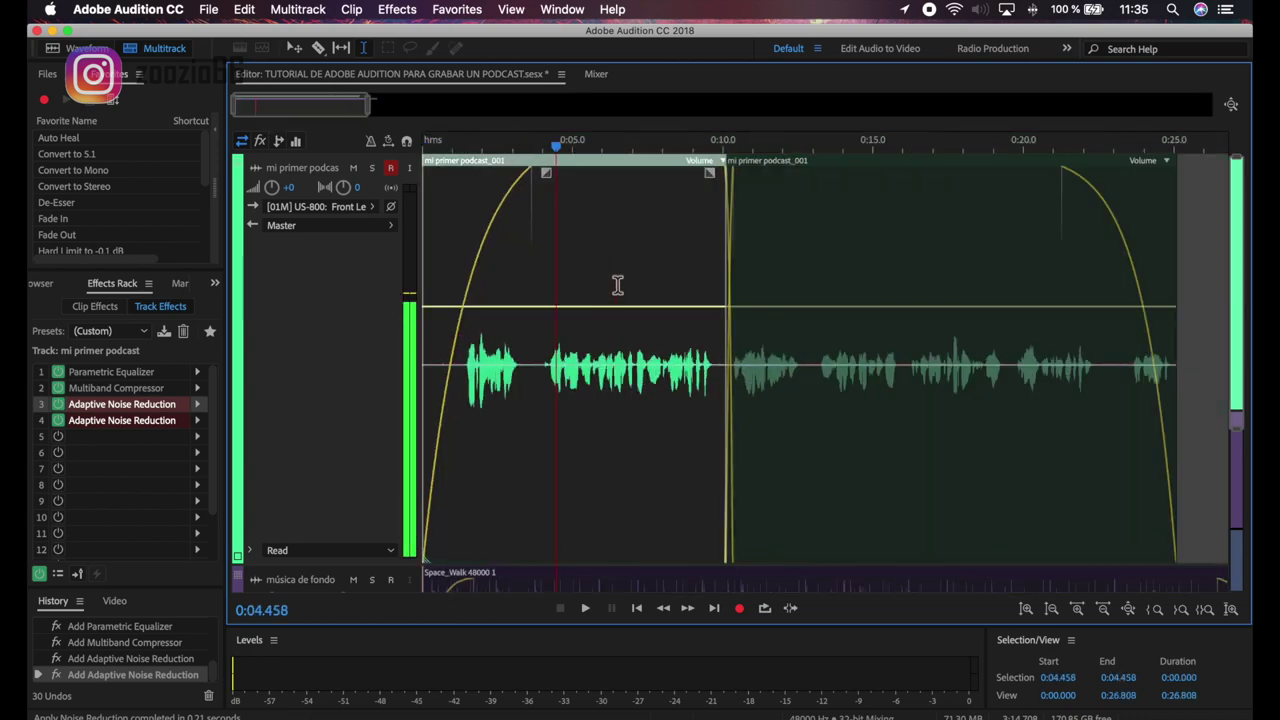
key(equal)
key(equal)
key(equal)
key(equal)
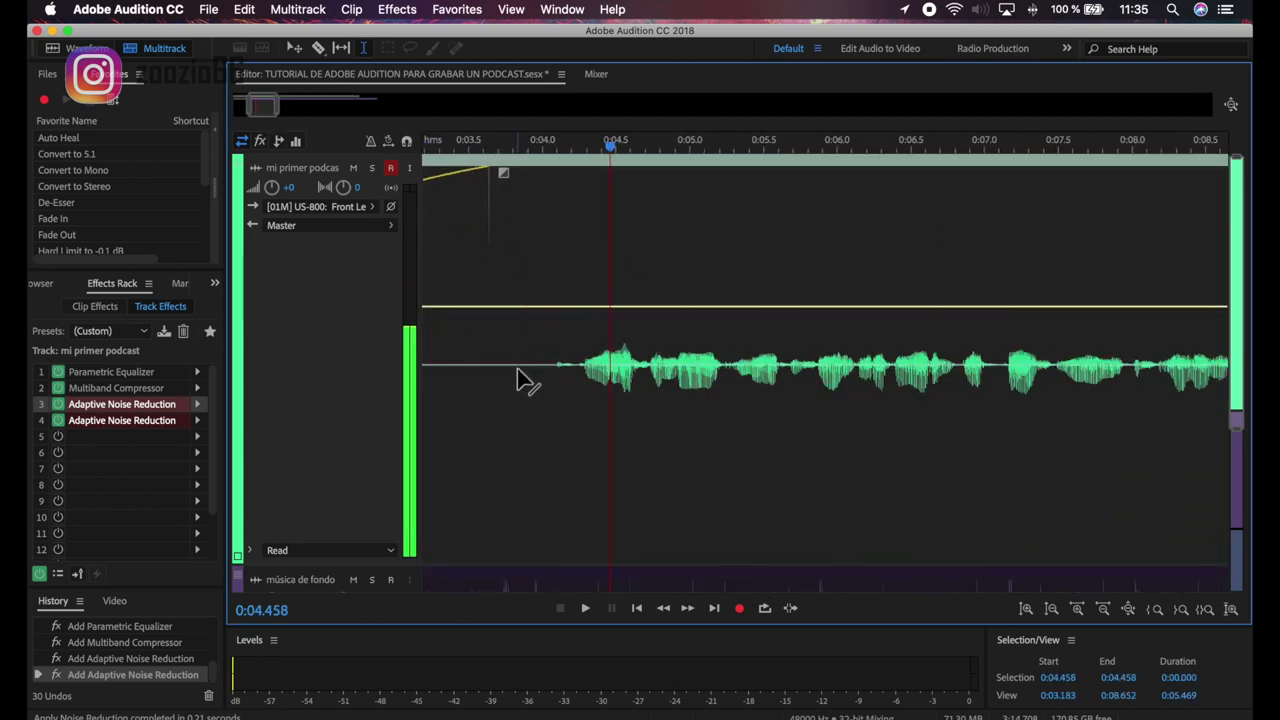
key(equal)
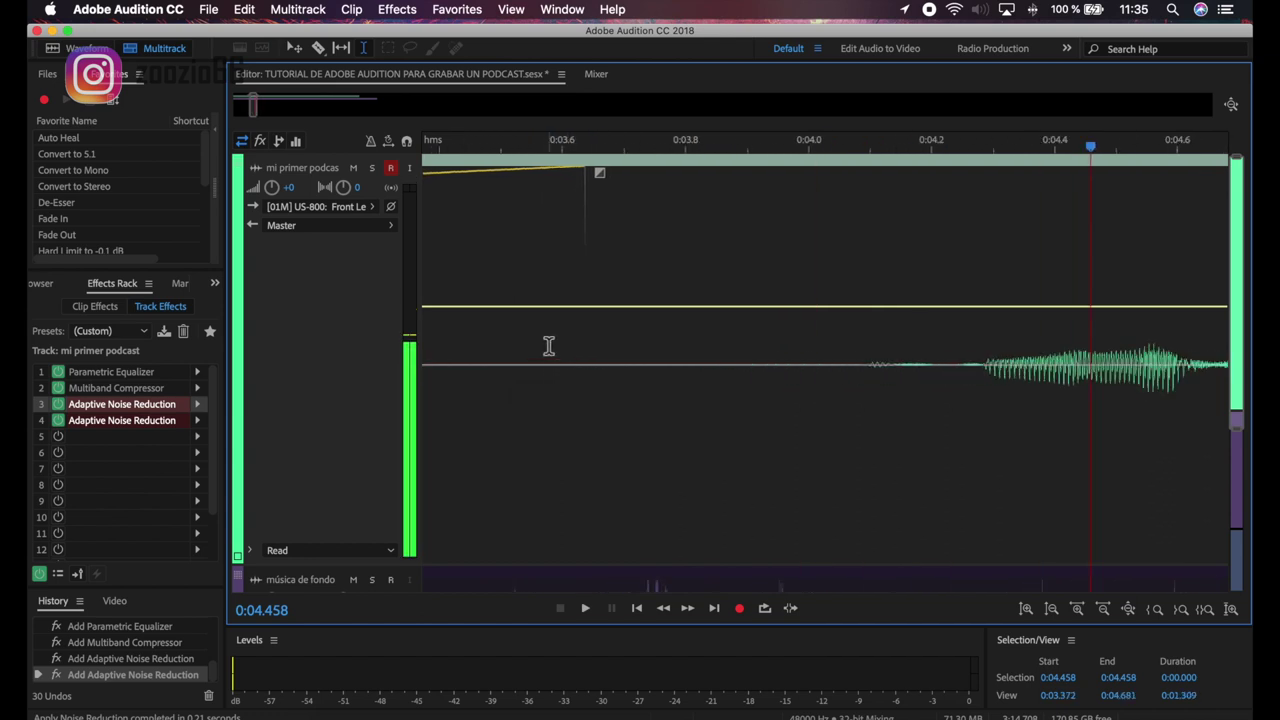
key(minus)
key(minus)
key(minus)
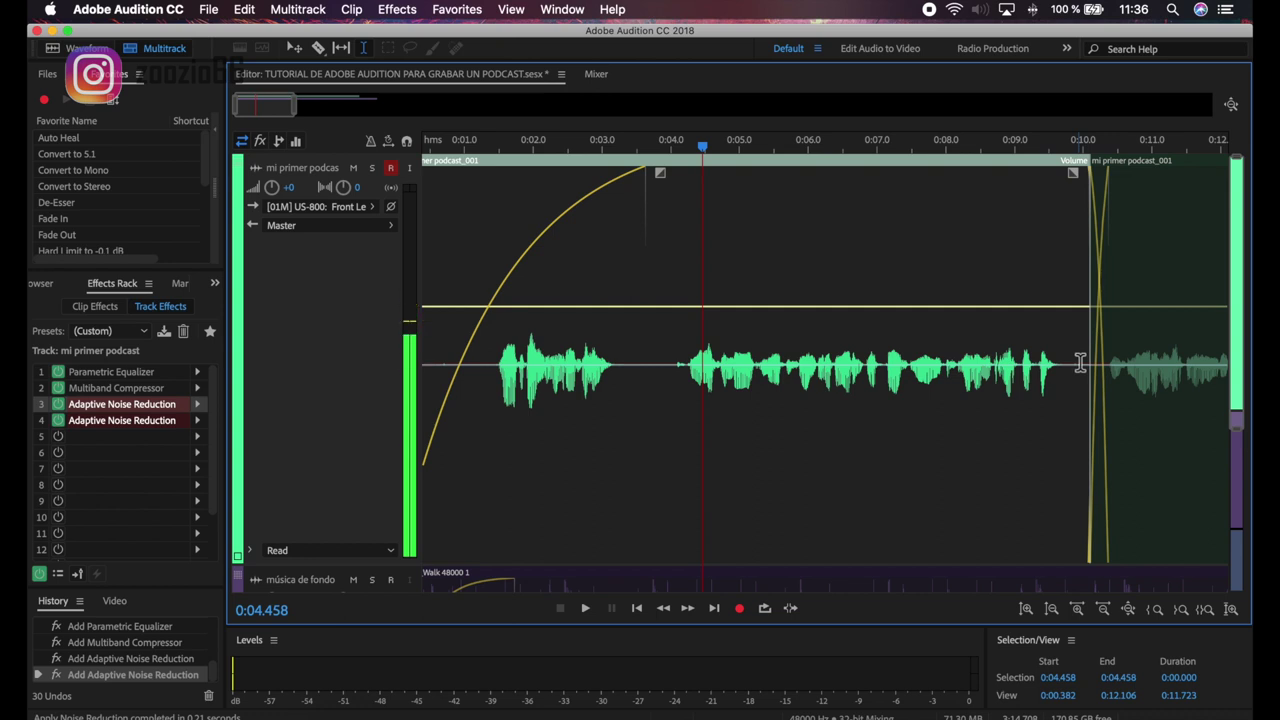
scroll(1081, 362, right, 5)
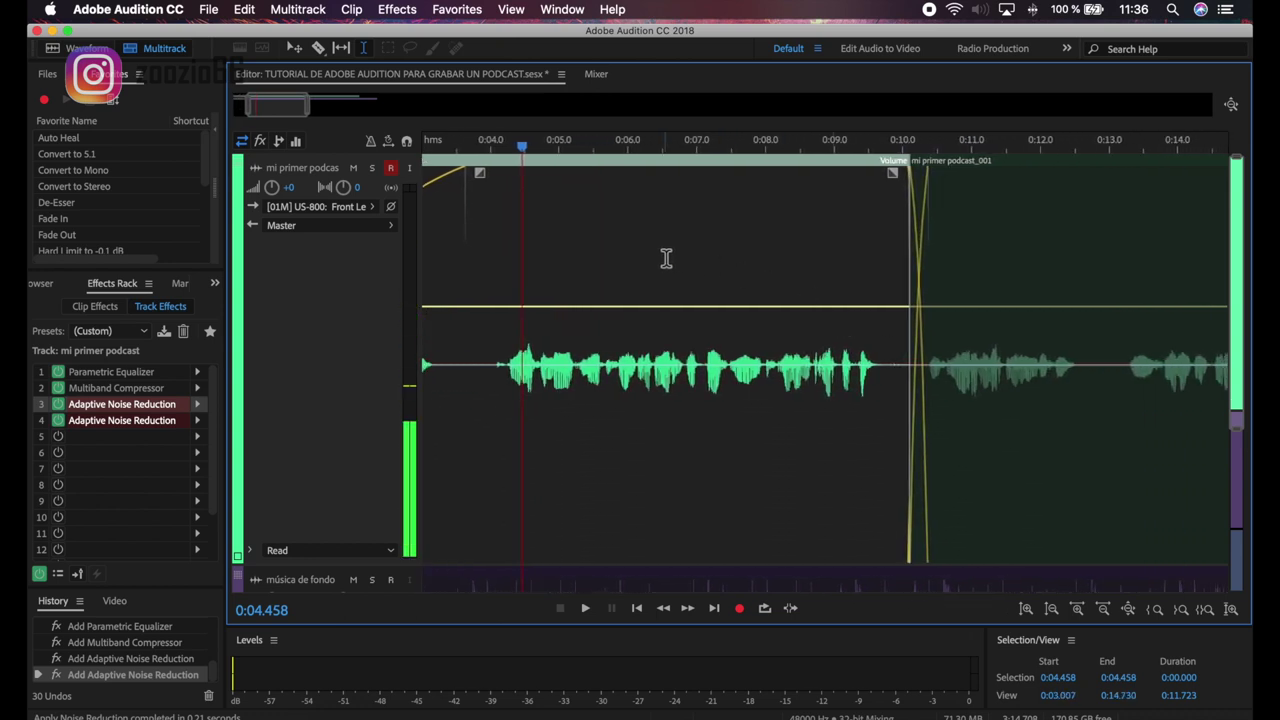
Merge the two mi primer podcast_001 clips on the voice track into a single clip
key(backslash)
click(1049, 263)
click(606, 234)
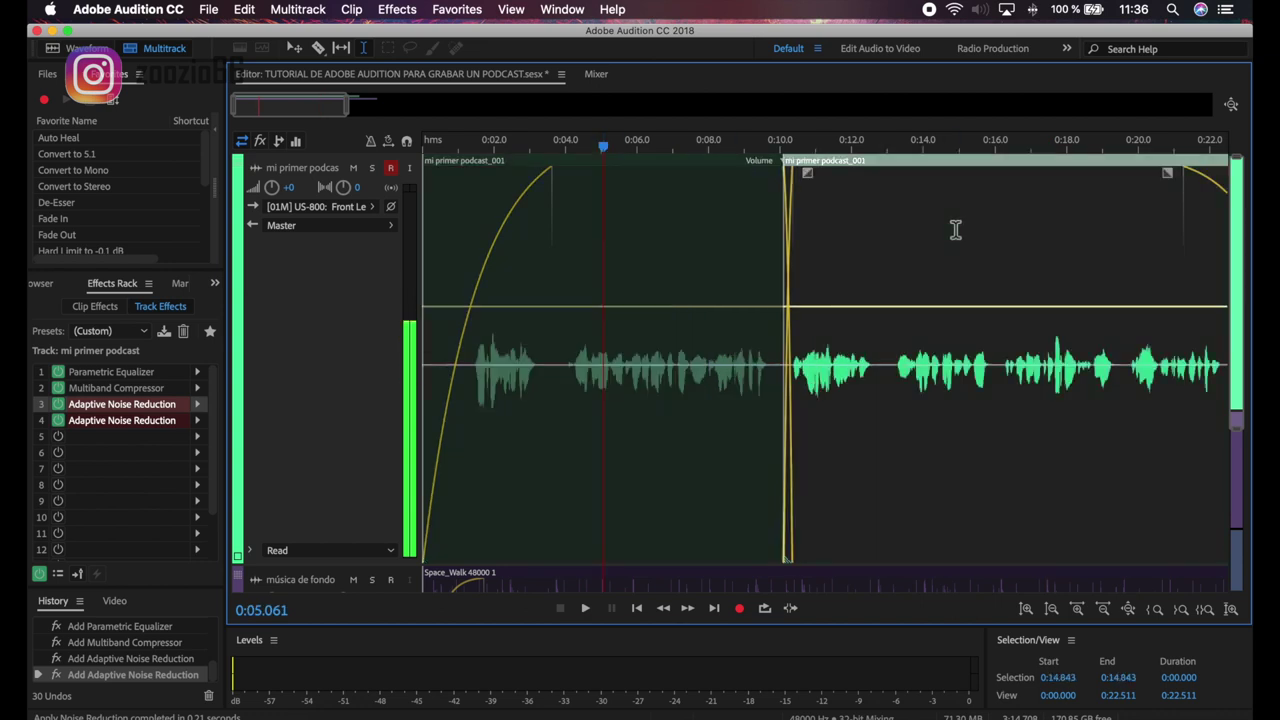
click(663, 209)
click(1031, 220)
scroll(1000, 223, down, 3)
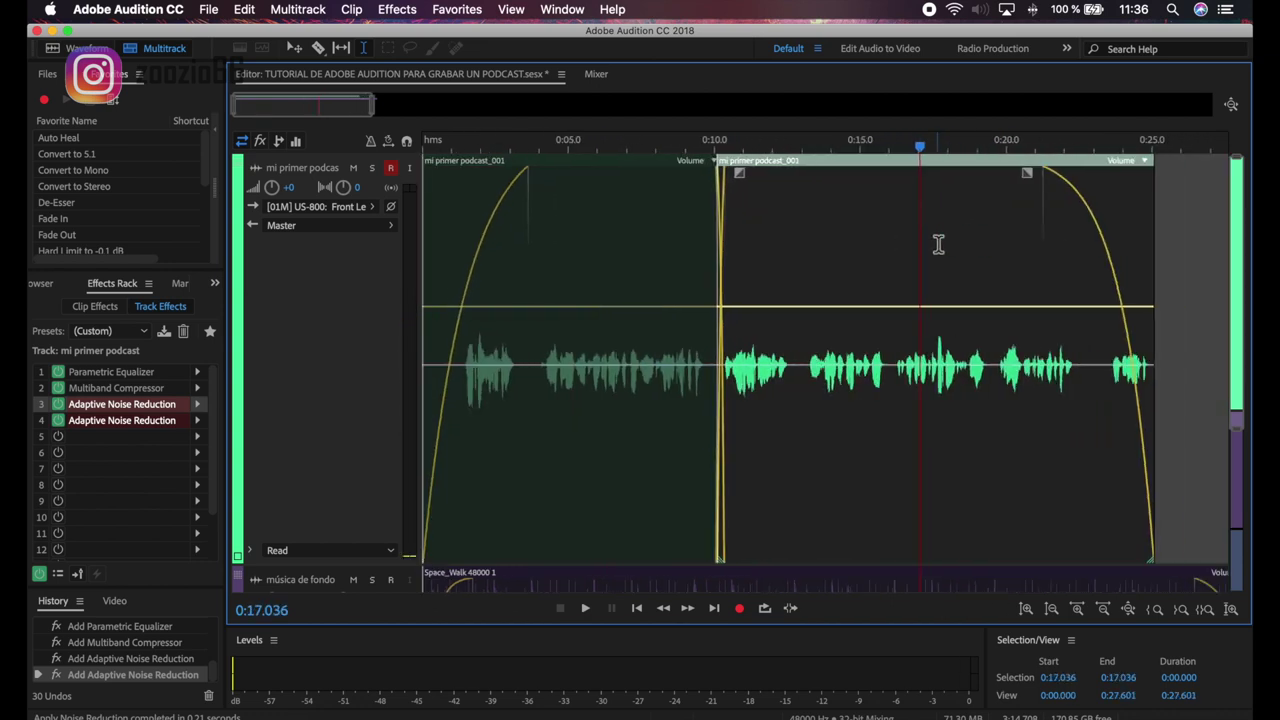
scroll(800, 235, down, 8)
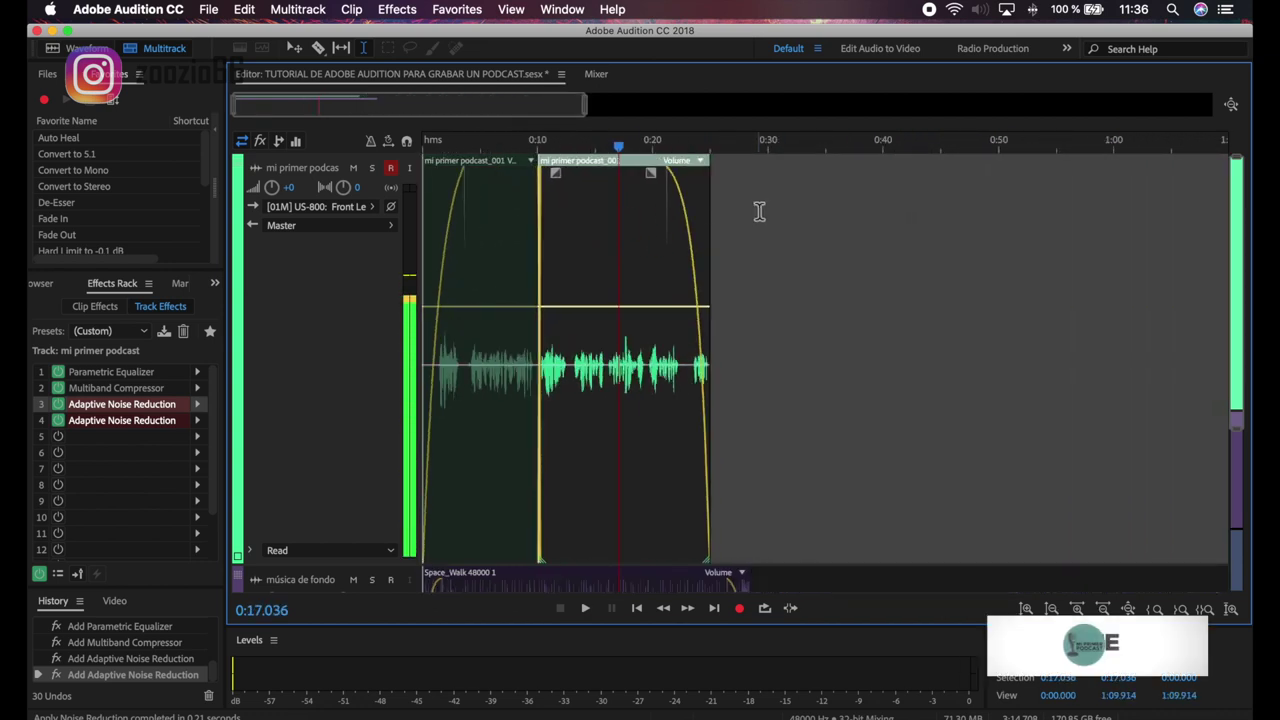
scroll(700, 210, up, 5)
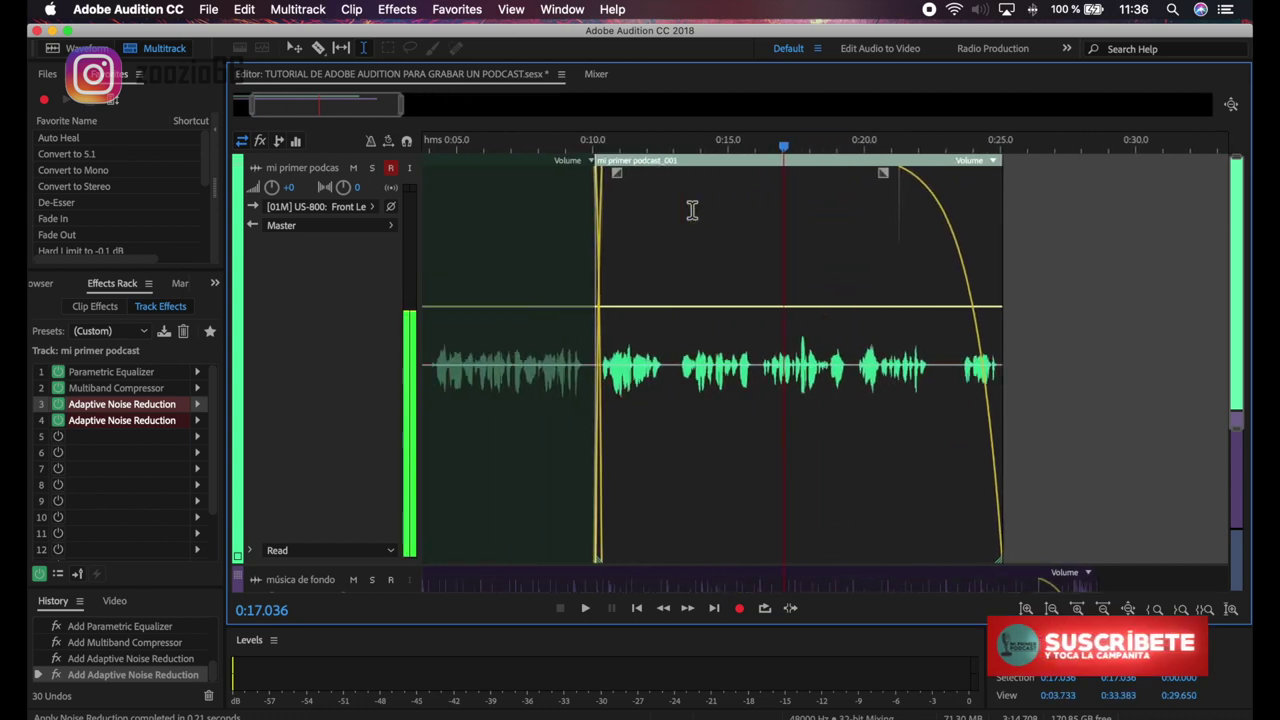
scroll(690, 210, down, 4)
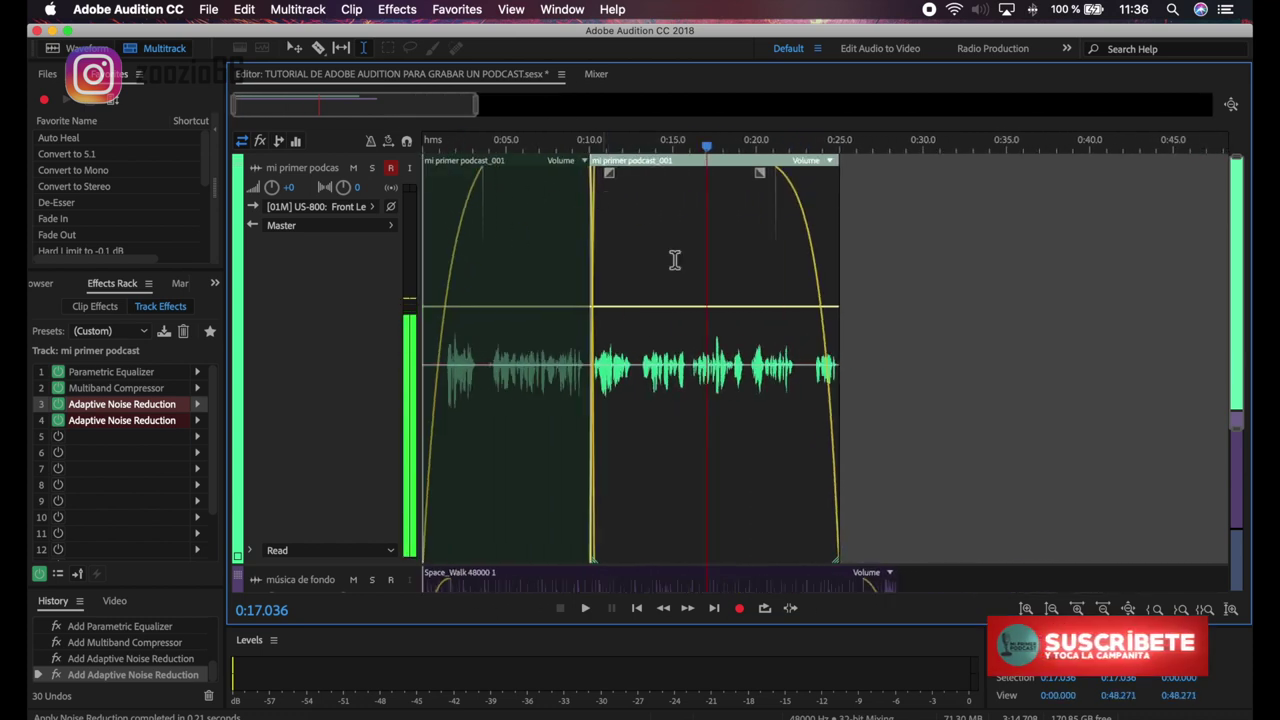
drag(957, 210, 371, 283)
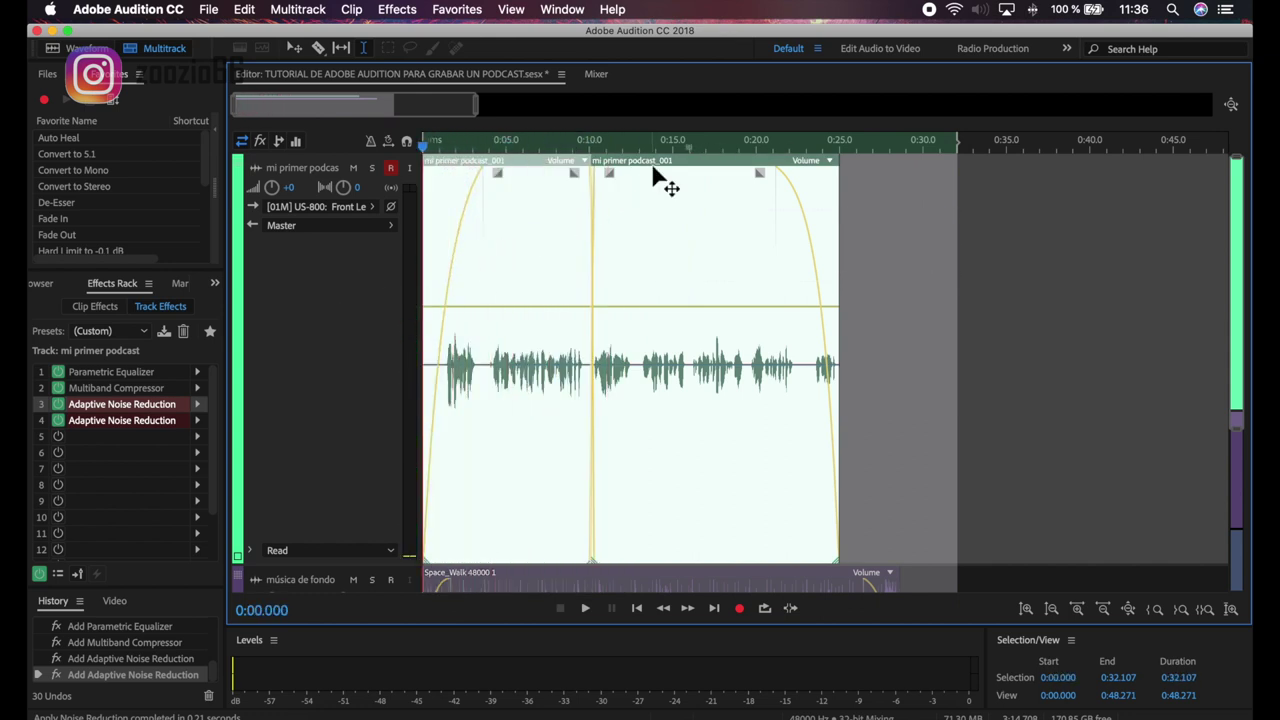
right_click(689, 163)
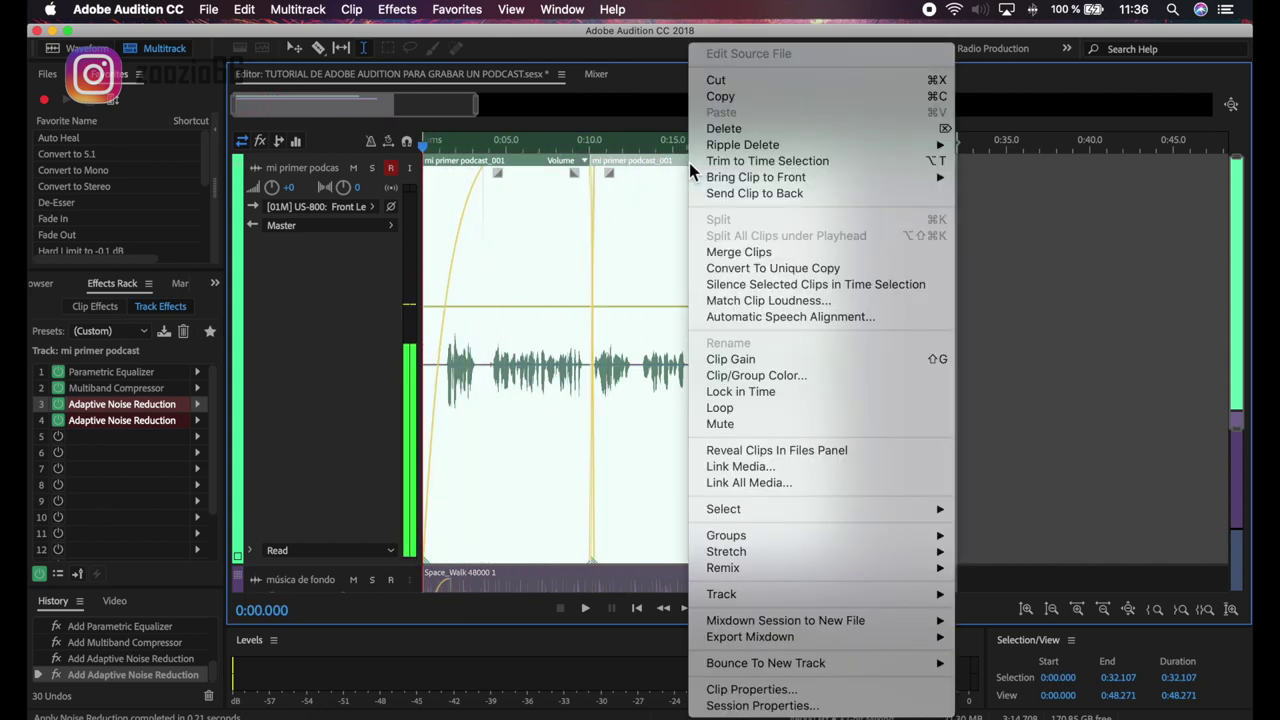
click(752, 262)
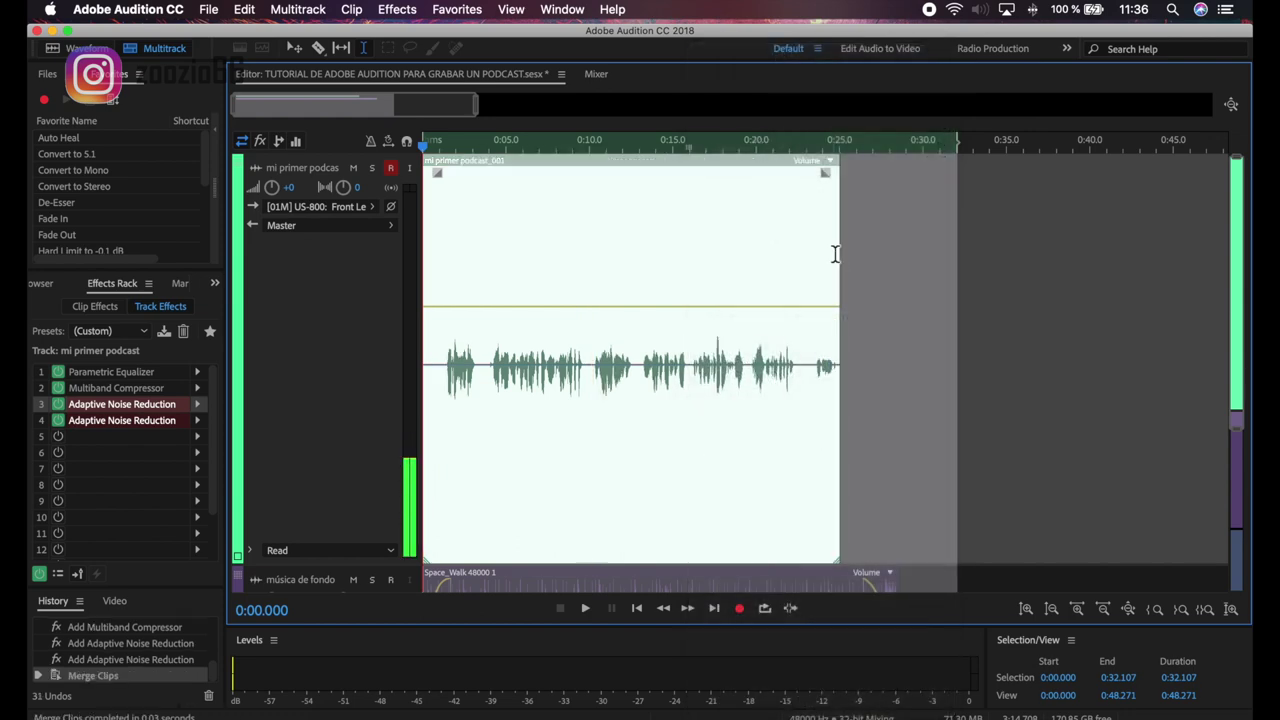
Select the Master track and start a Multitrack Mixdown export of the entire session
click(703, 218)
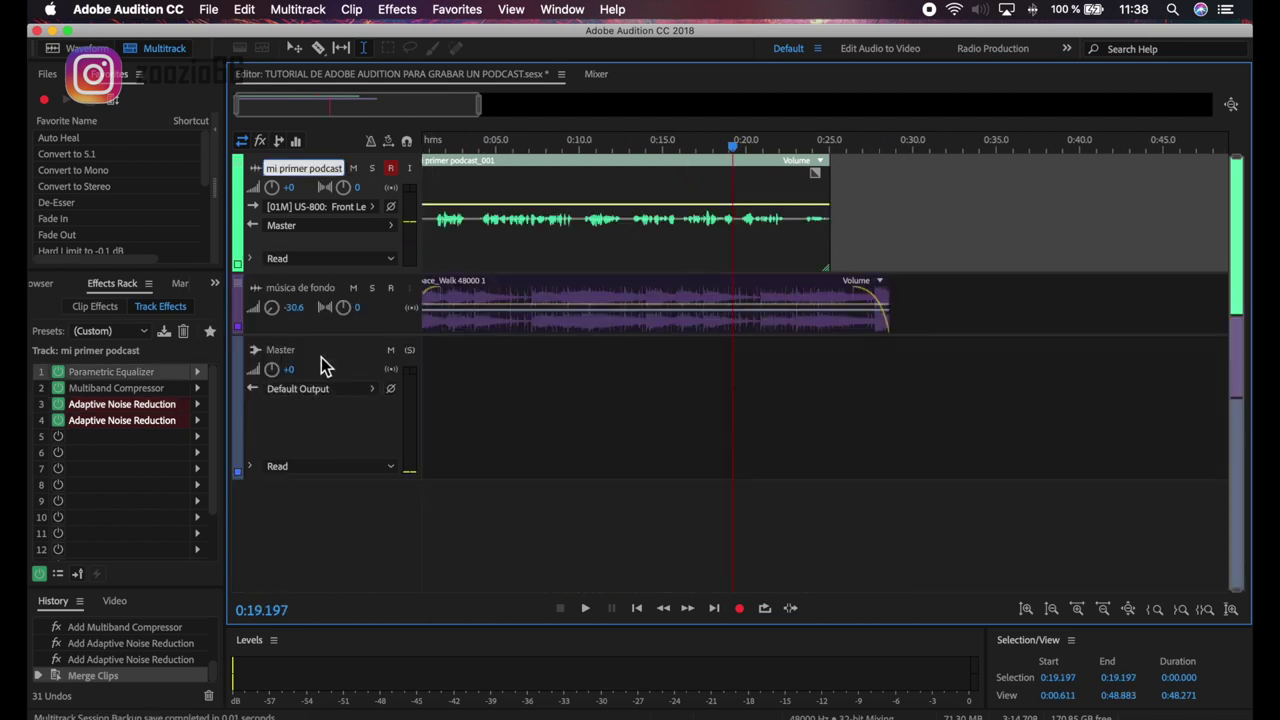
click(326, 362)
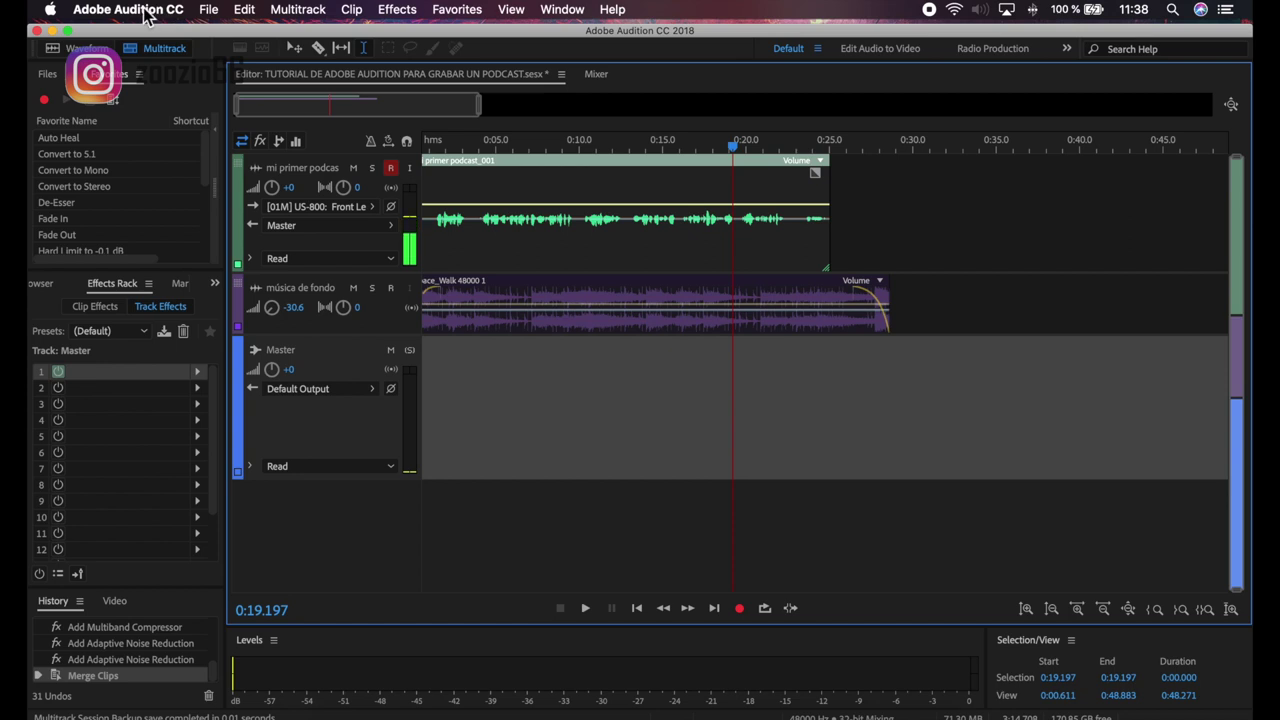
click(209, 10)
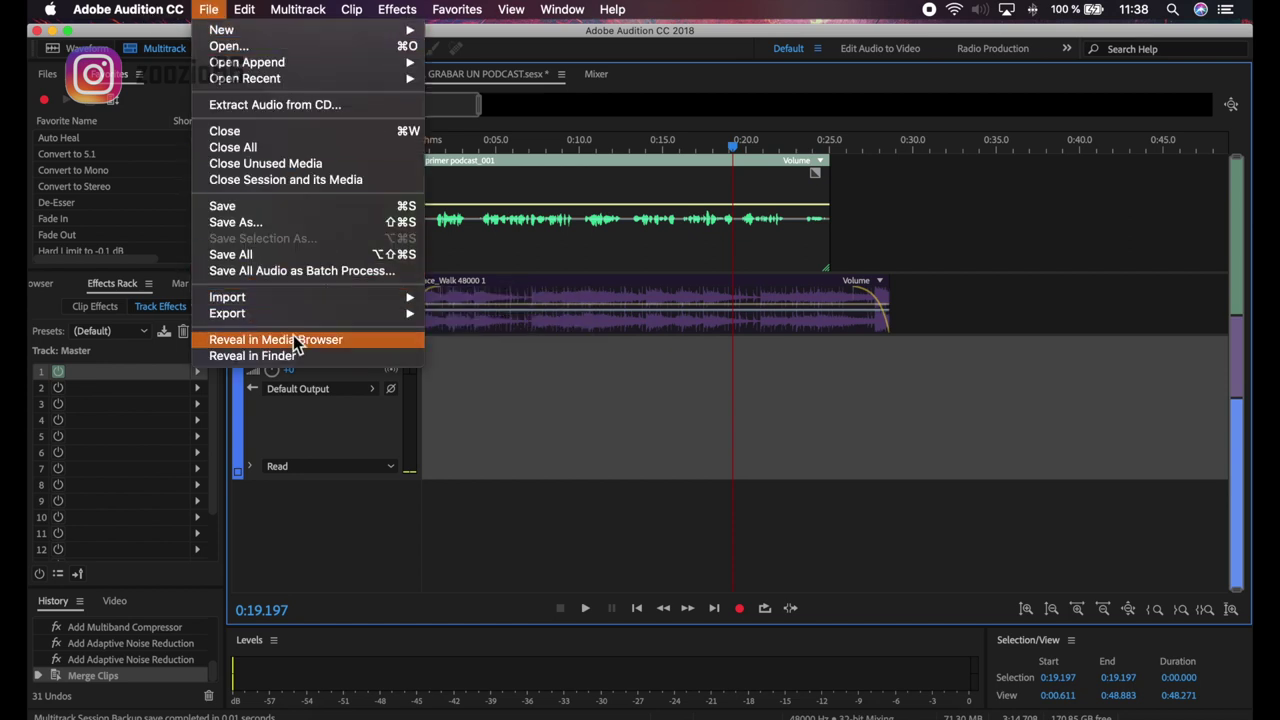
mouse_move(304, 316)
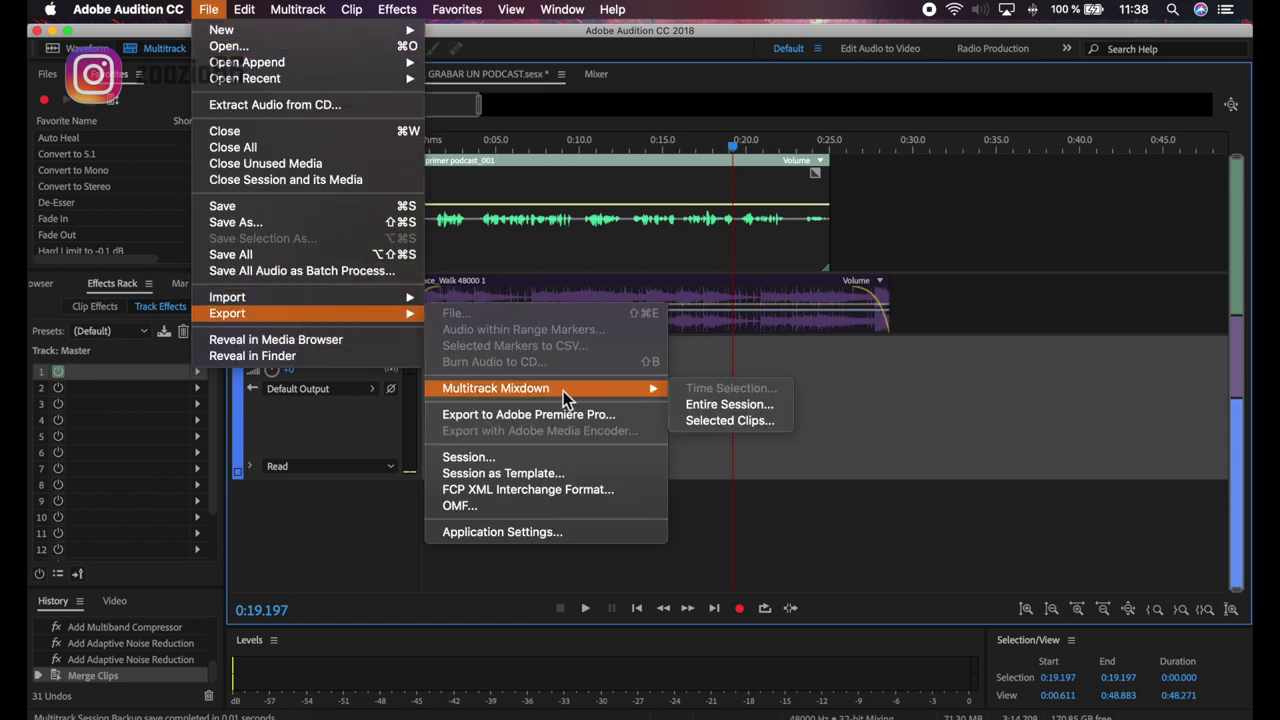
mouse_move(535, 397)
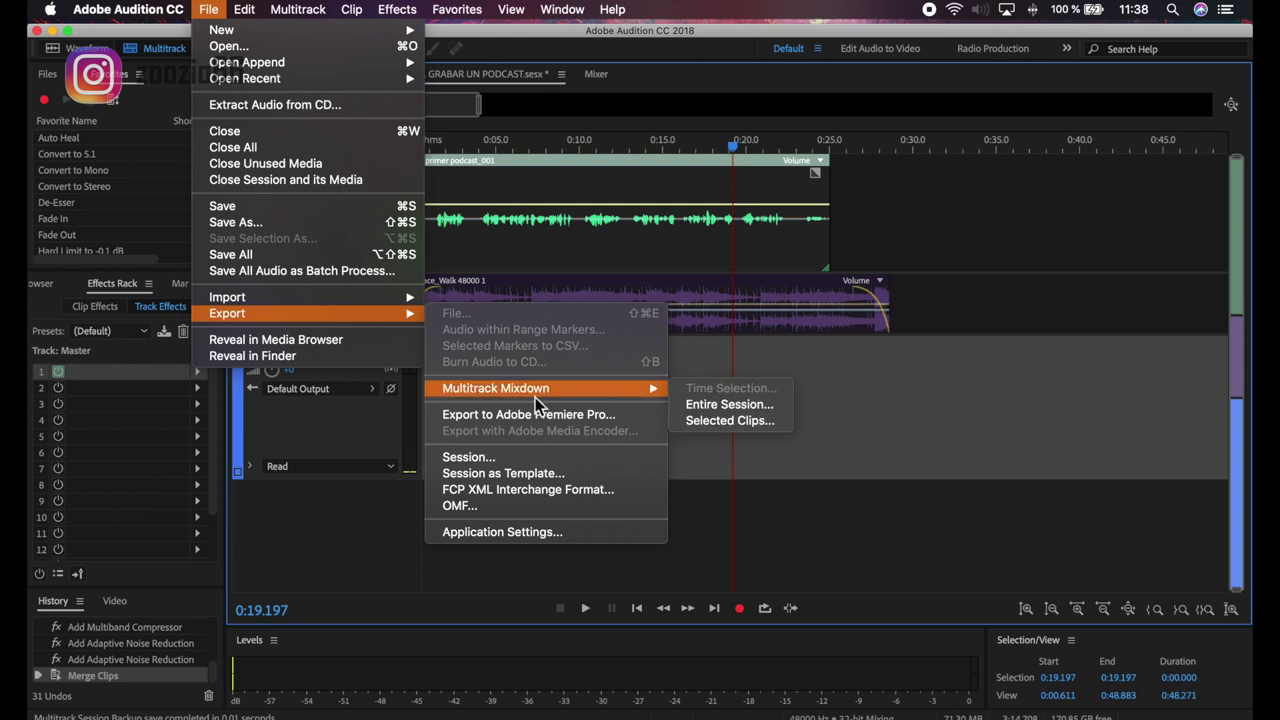
click(752, 414)
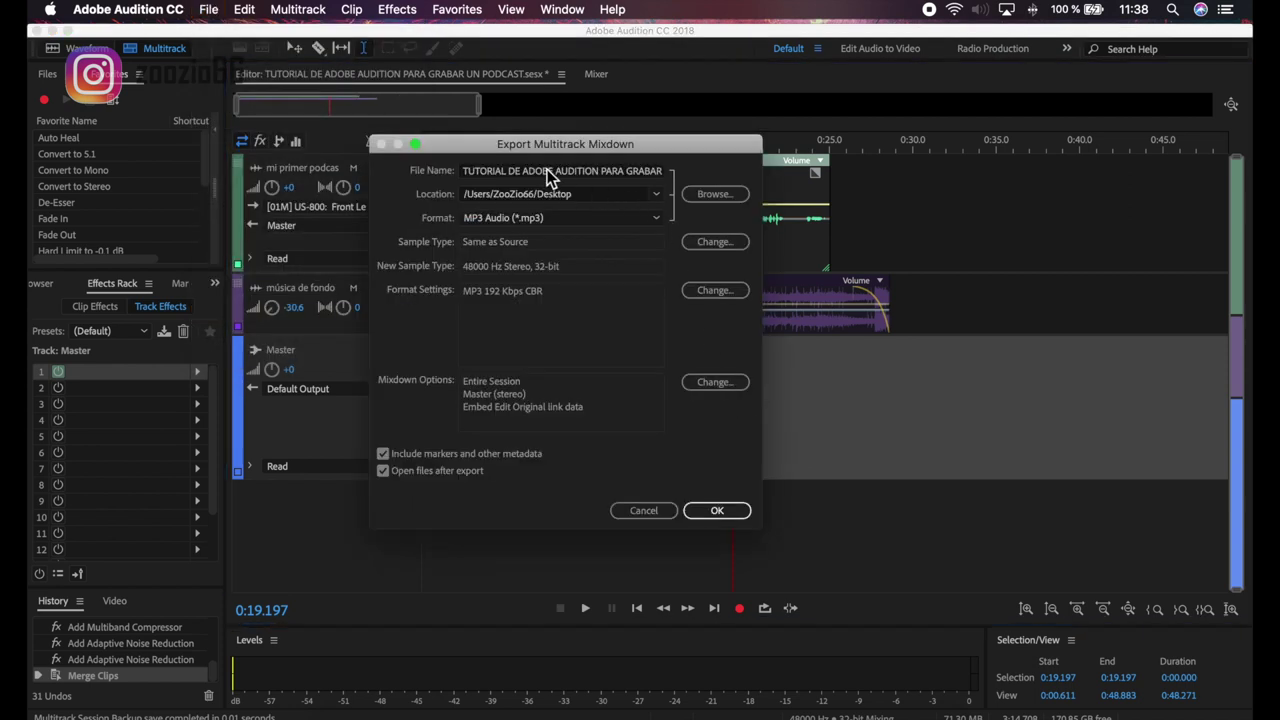
Export the mixdown to the Desktop in MP3 Audio (*.mp3) format under the session's file name
click(547, 170)
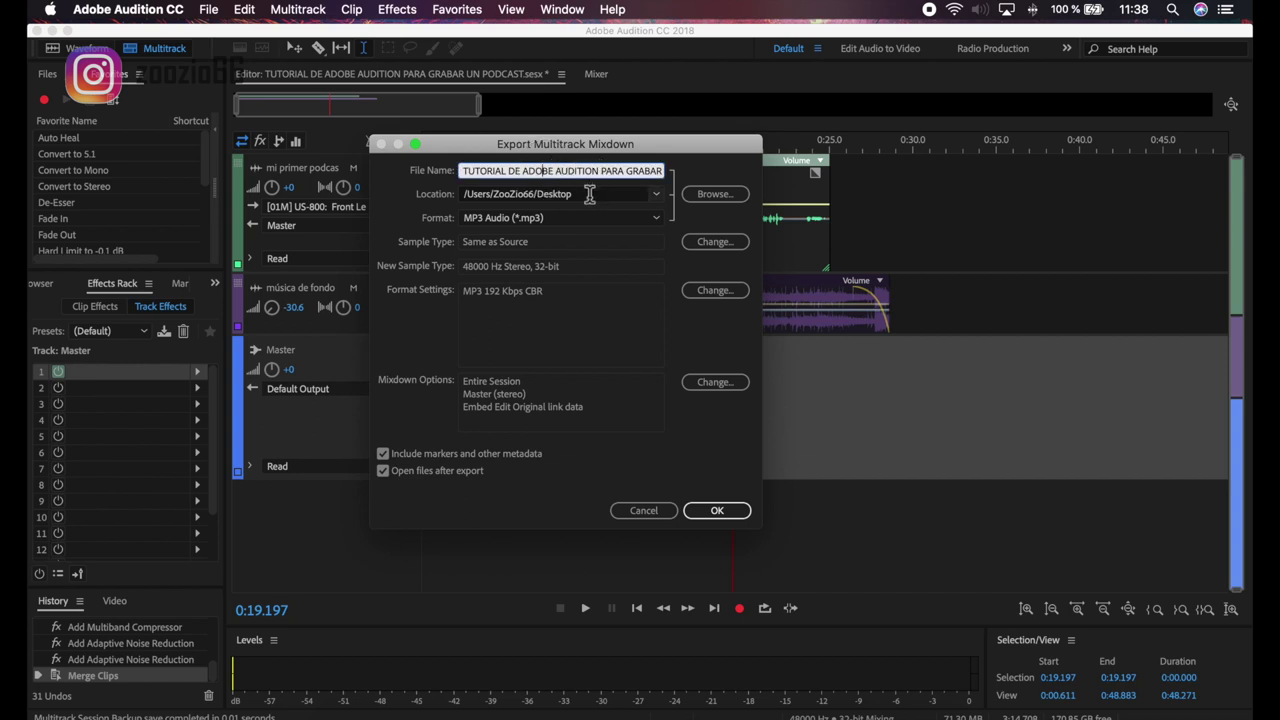
click(590, 194)
click(705, 194)
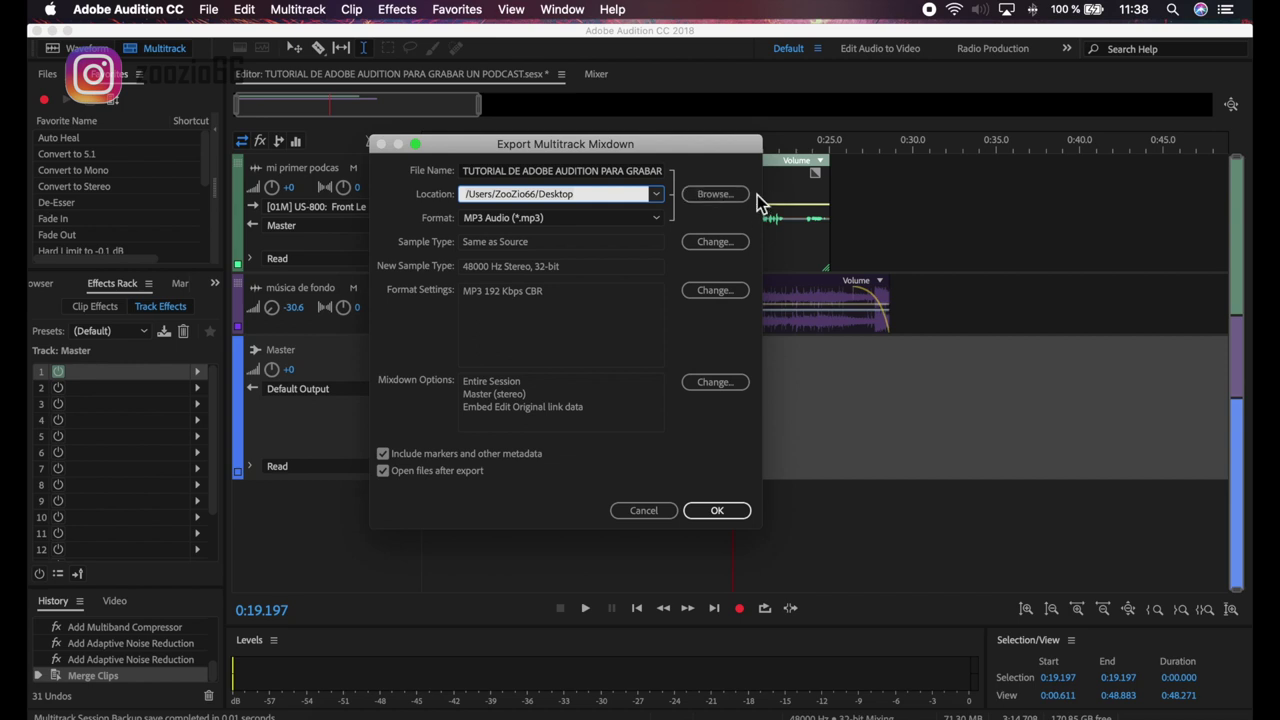
click(718, 195)
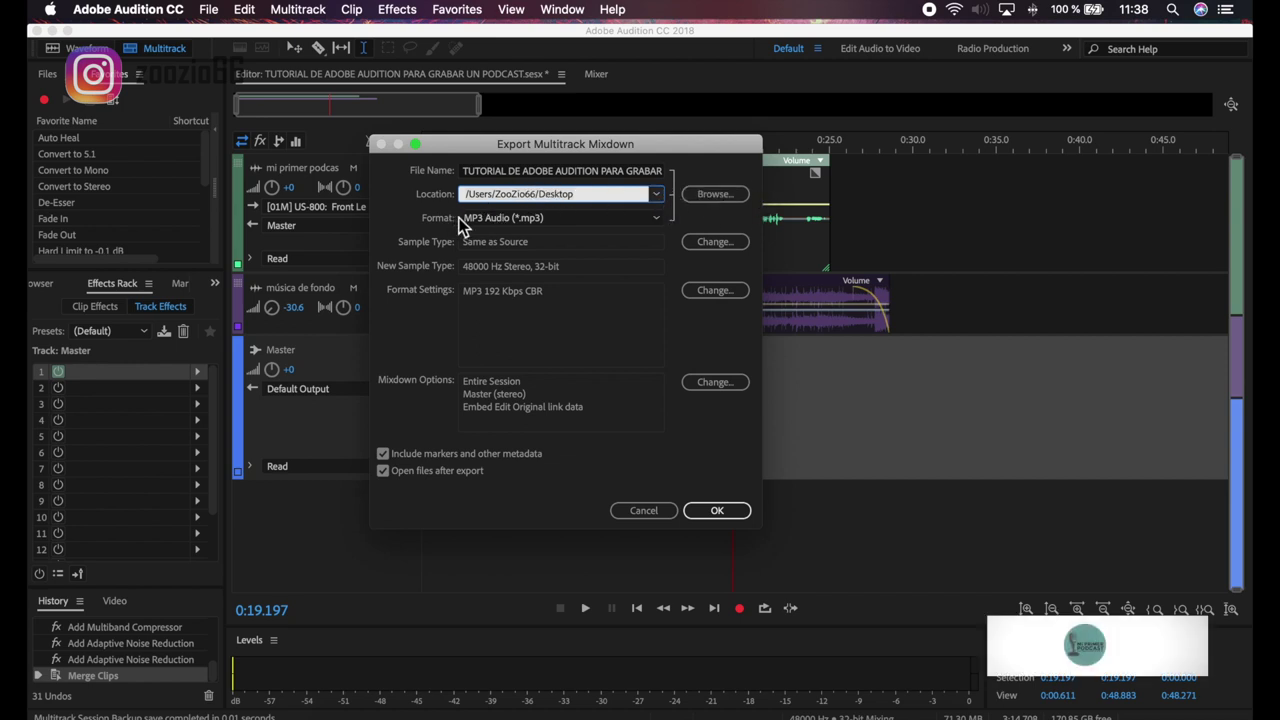
click(491, 217)
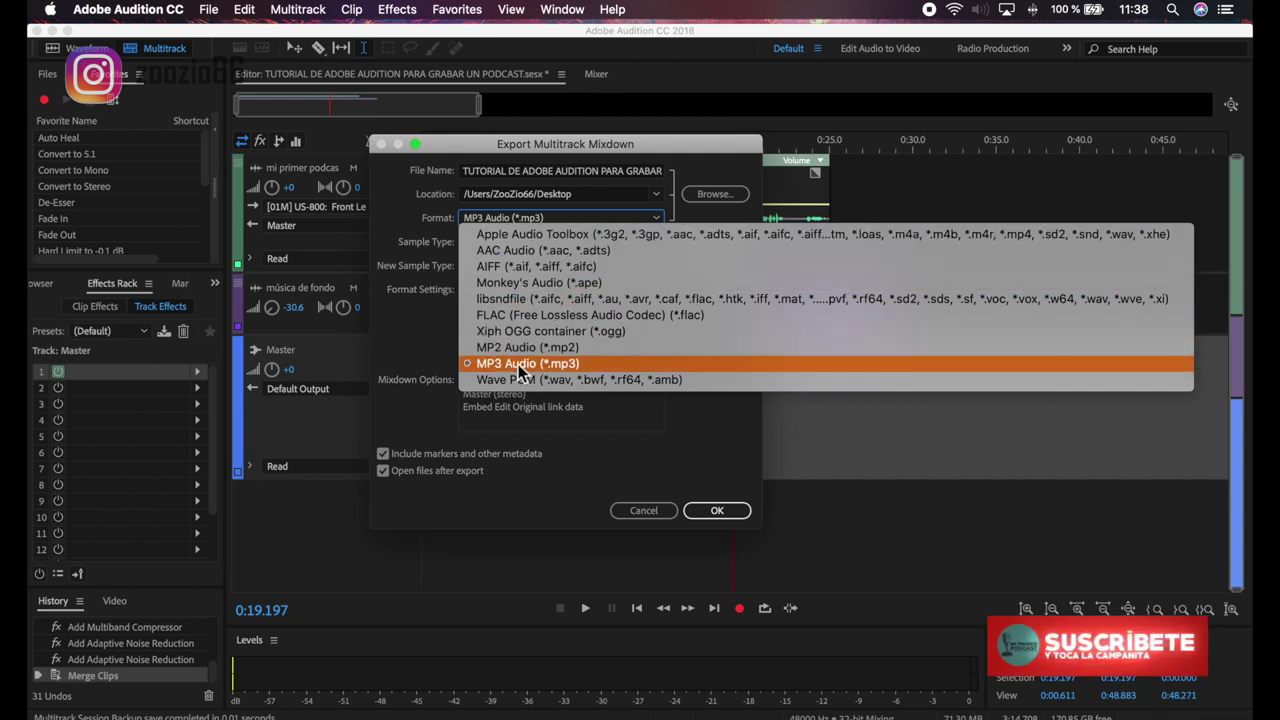
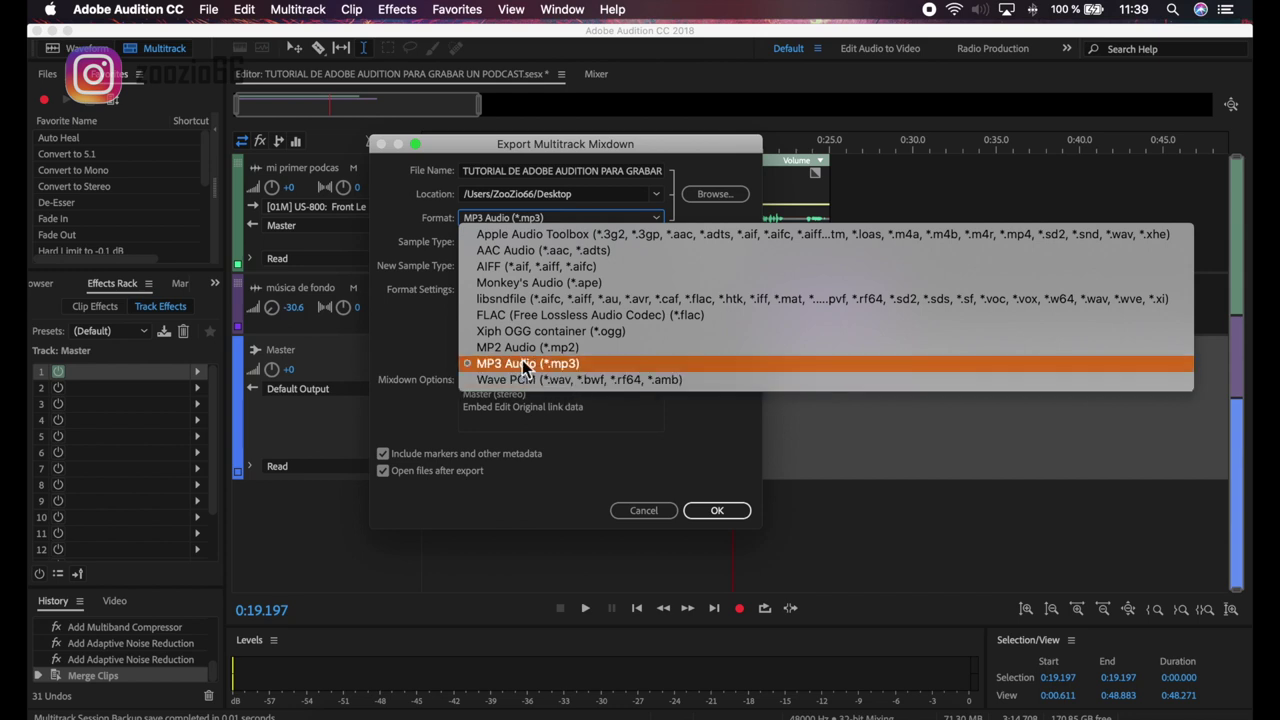
click(572, 364)
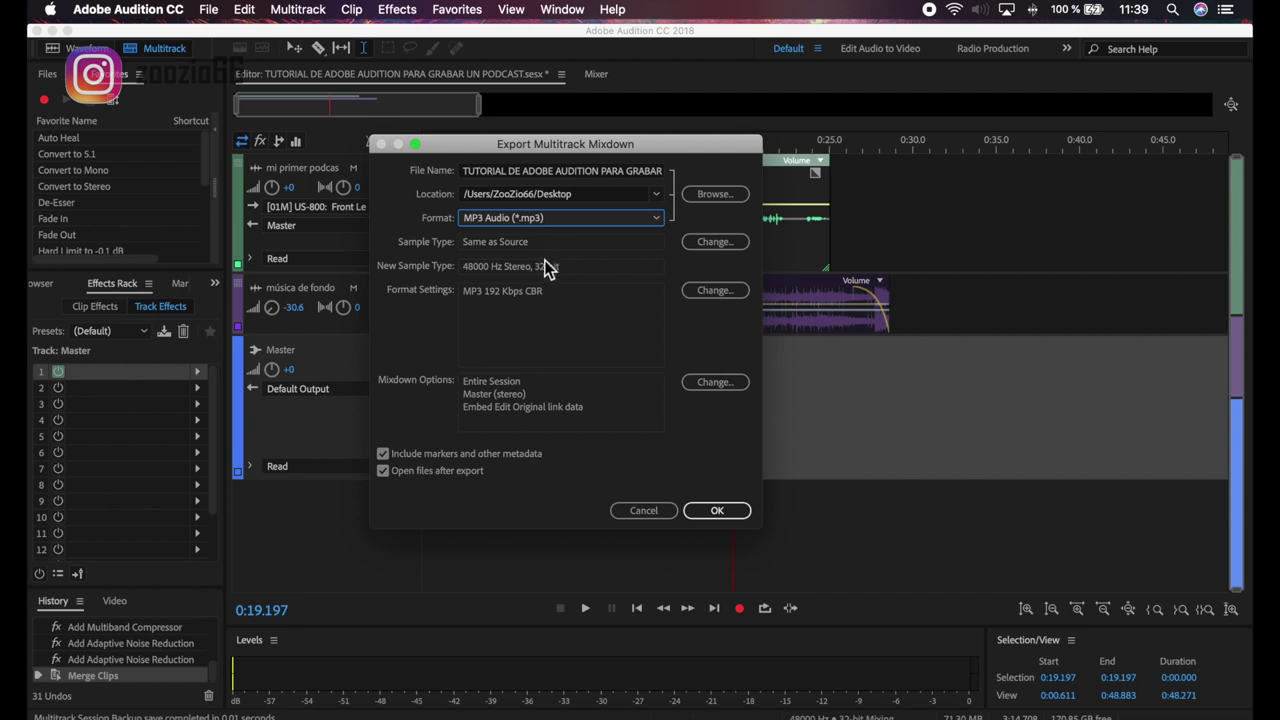
click(712, 510)
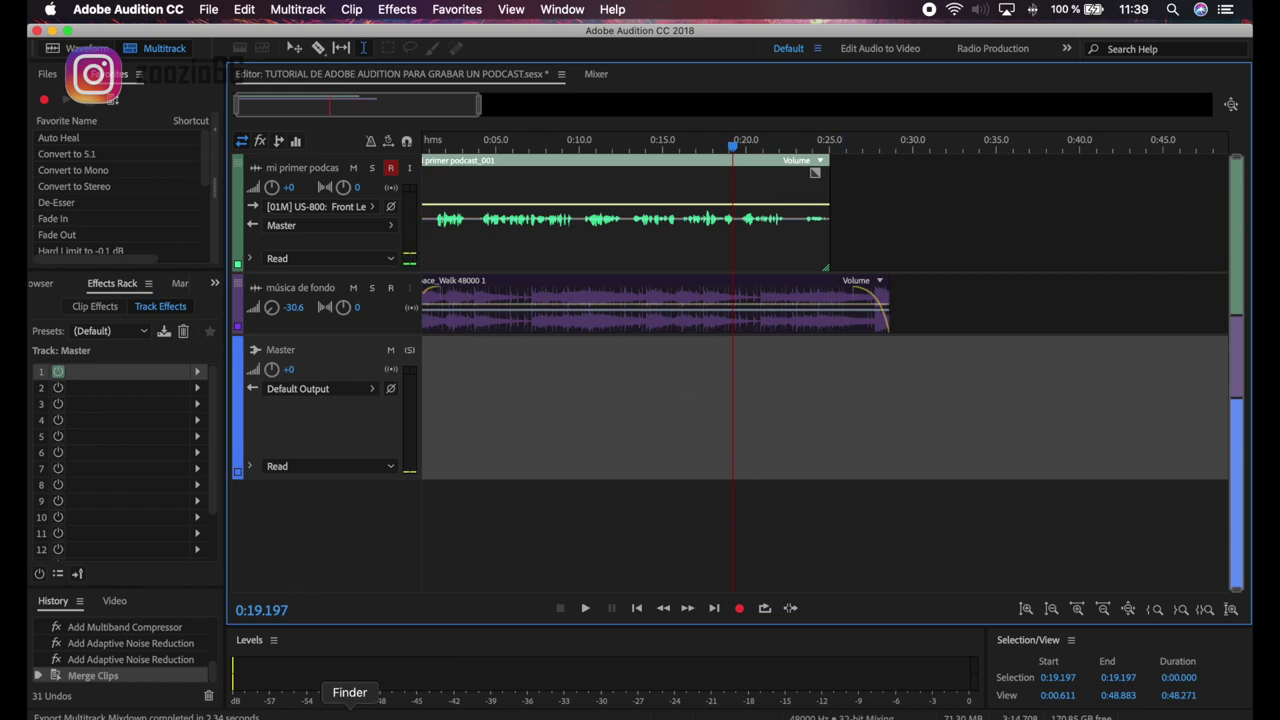
Switch to Finder to check the exported MP3 on the desktop, and return to Adobe Audition
click(360, 695)
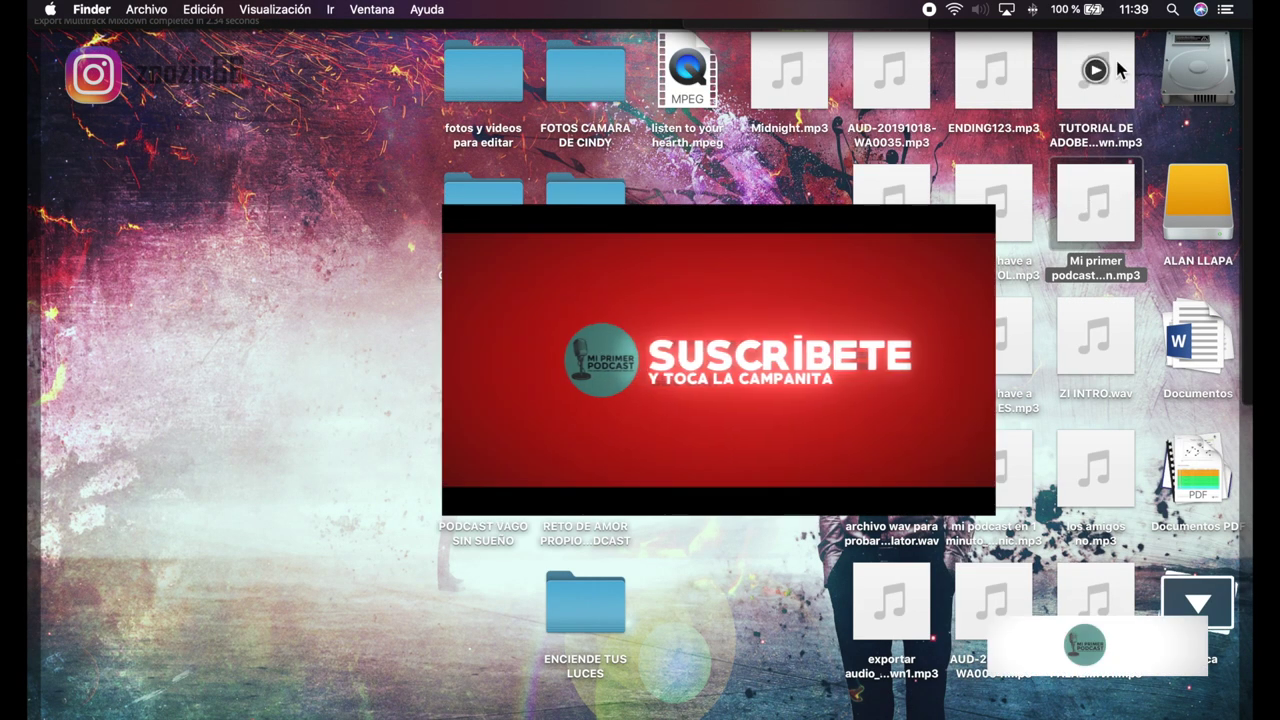
click(655, 695)
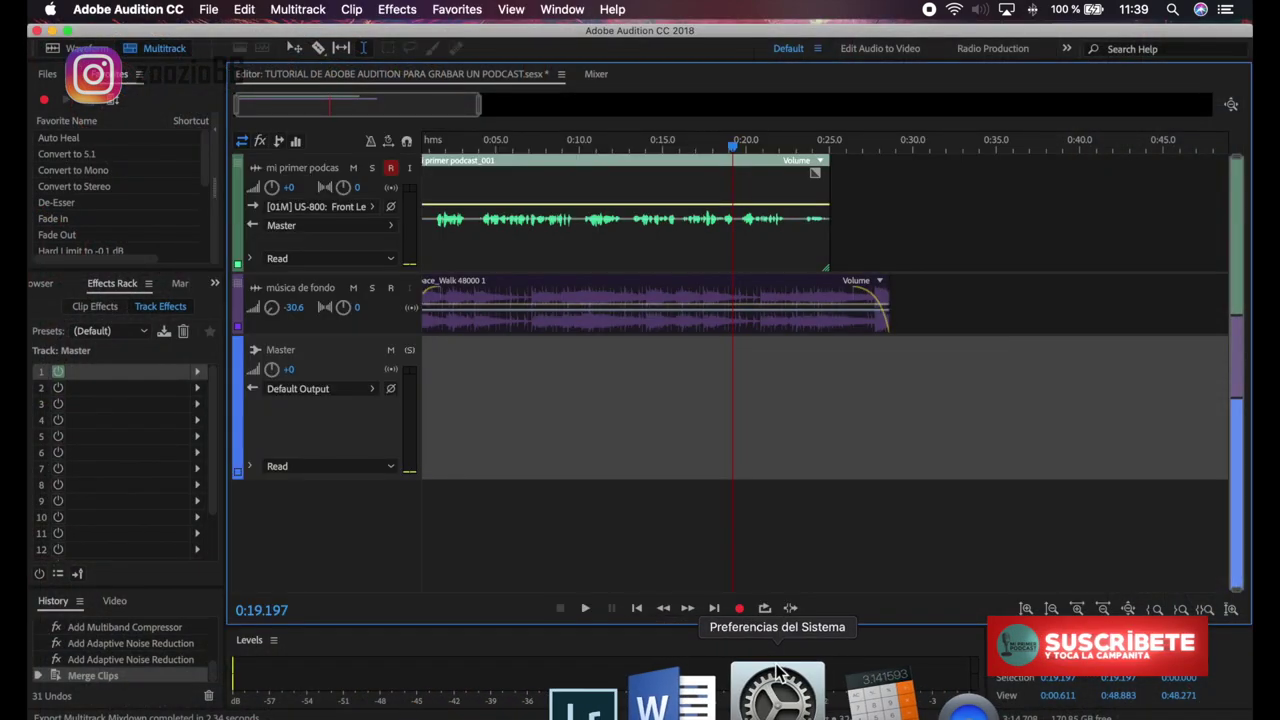